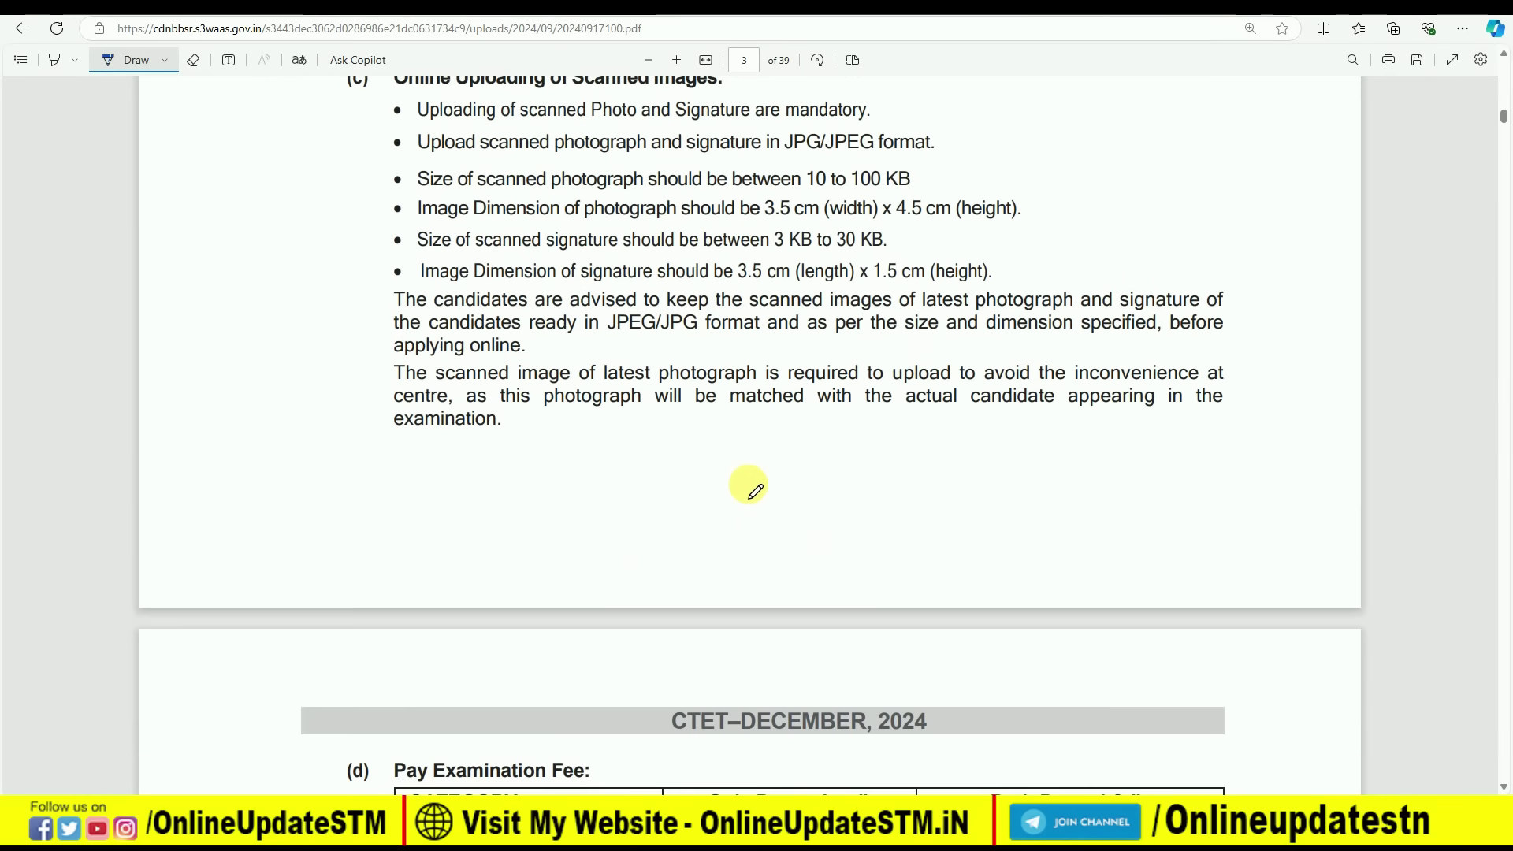
Underline the 'Pay Examination Fee' heading in the CTET notice with the pen
{"action": "scroll", "coordinate": [755, 490], "scroll_direction": "down", "scroll_amount": 4}
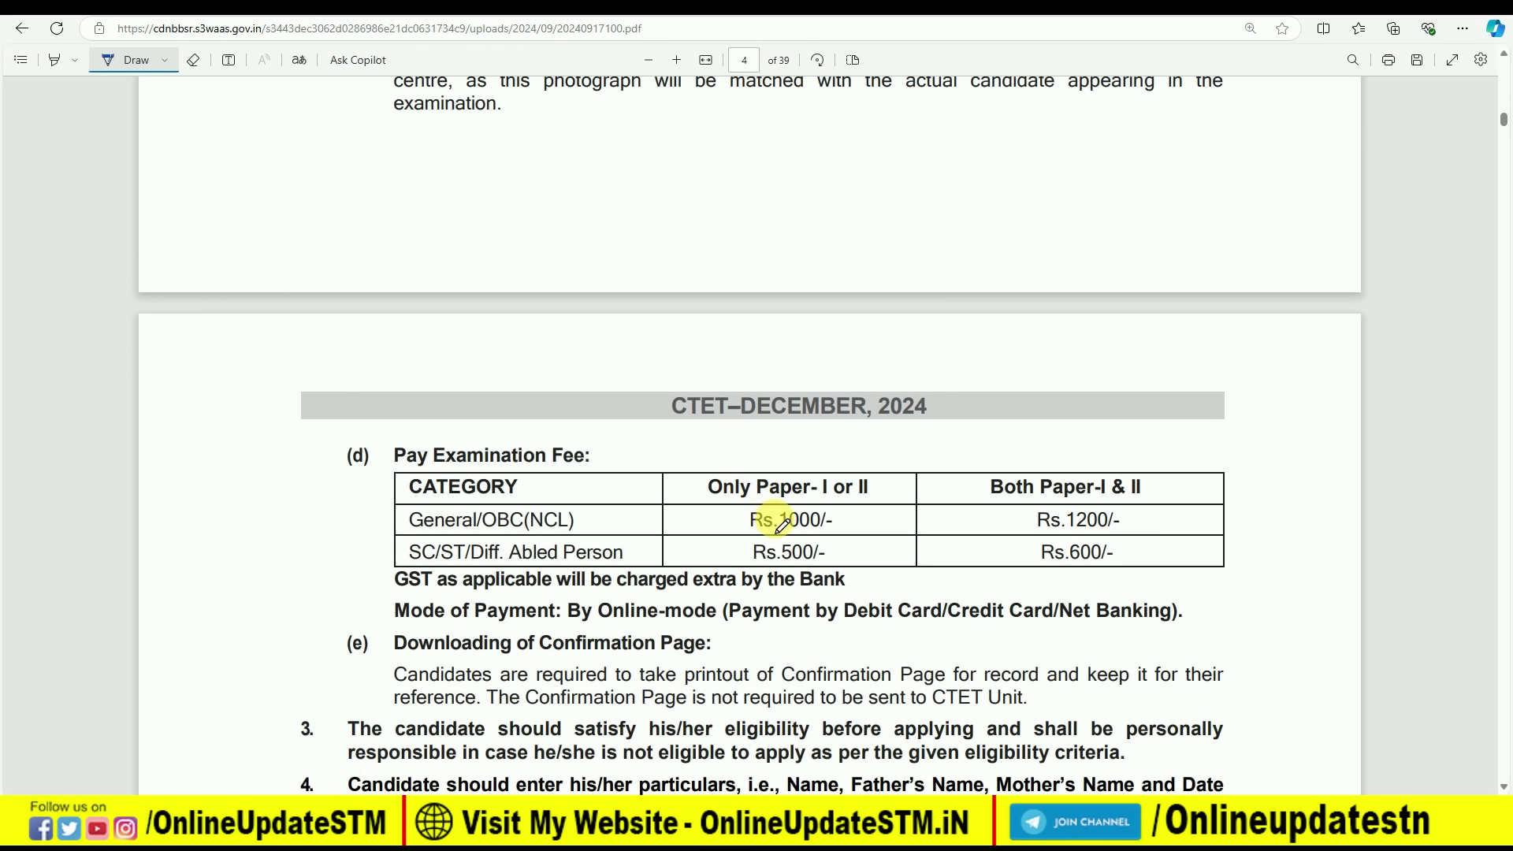
{"action": "scroll", "coordinate": [725, 473], "scroll_direction": "down", "scroll_amount": 1}
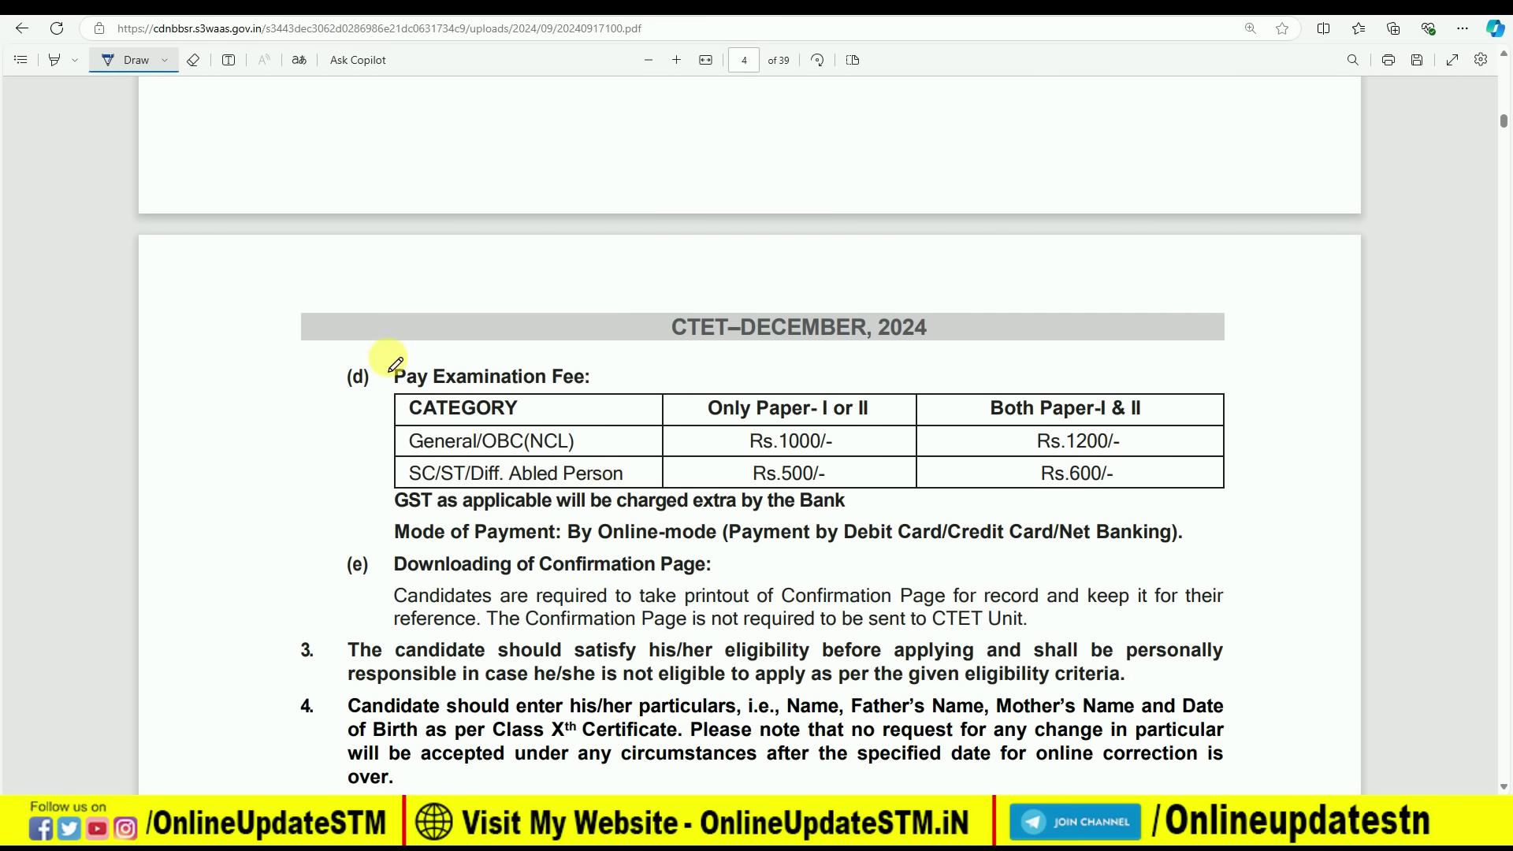
{"action": "left_click_drag", "start_coordinate": [387, 357], "coordinate": [575, 360]}
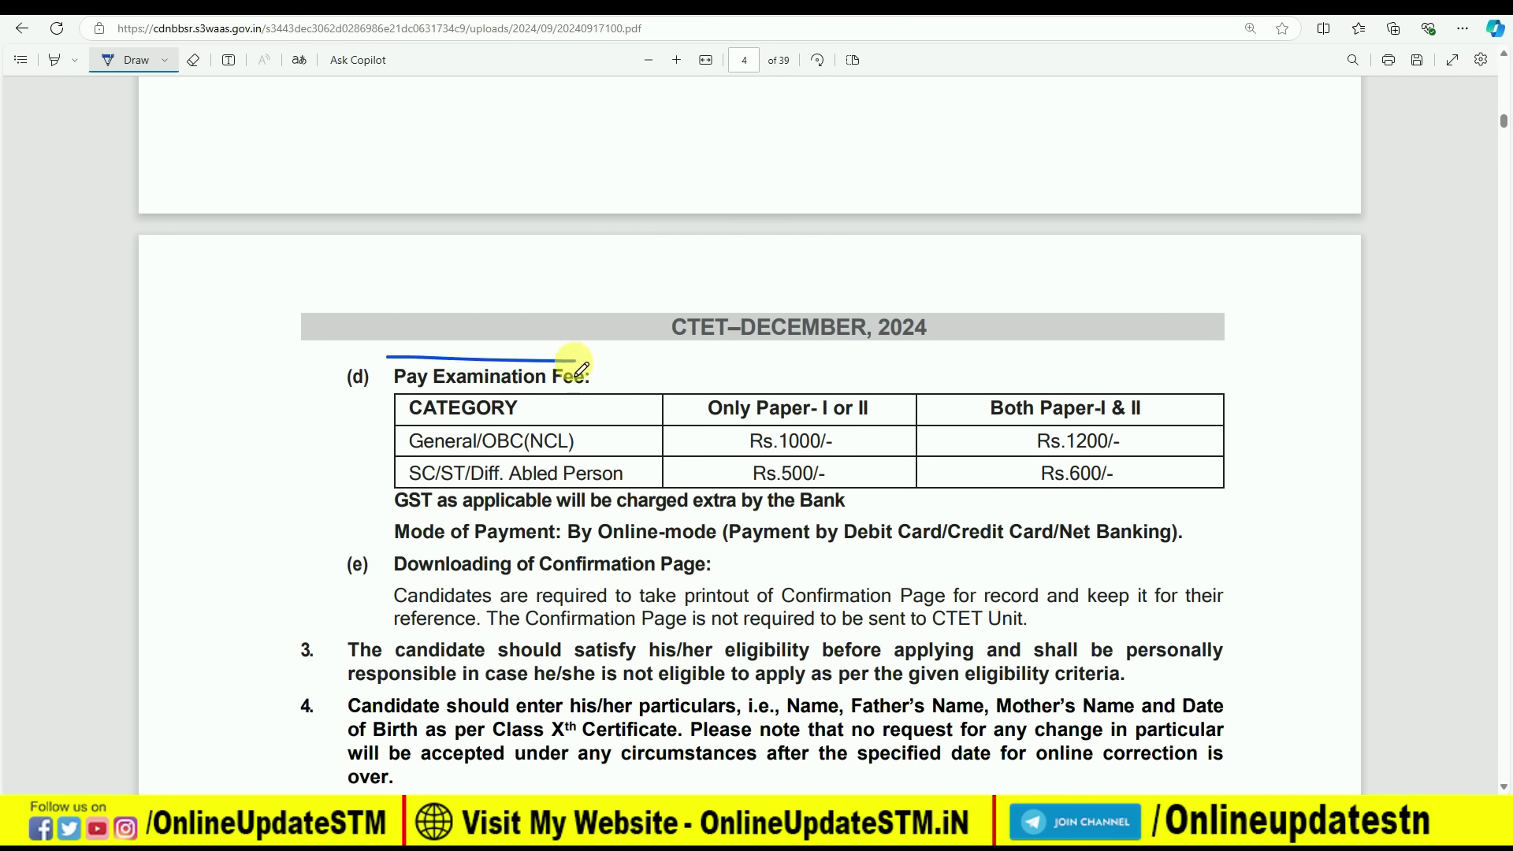
{"action": "left_click", "coordinate": [352, 444]}
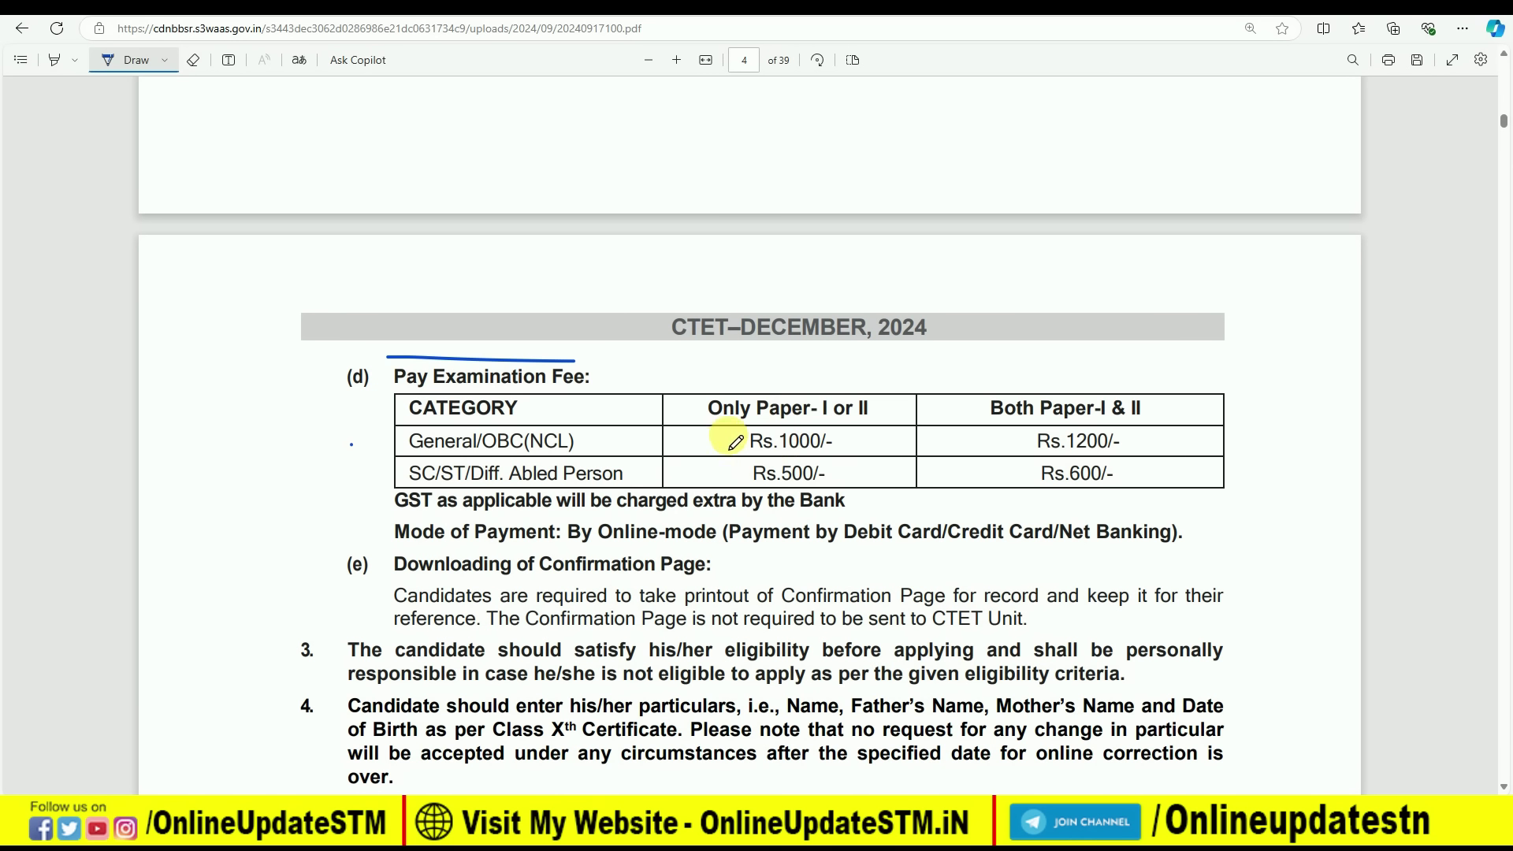
Tick the Rs.1000, Rs.1200, Rs.500 and Rs.600 fee amounts in the fee table
{"action": "left_click_drag", "start_coordinate": [843, 438], "coordinate": [864, 433]}
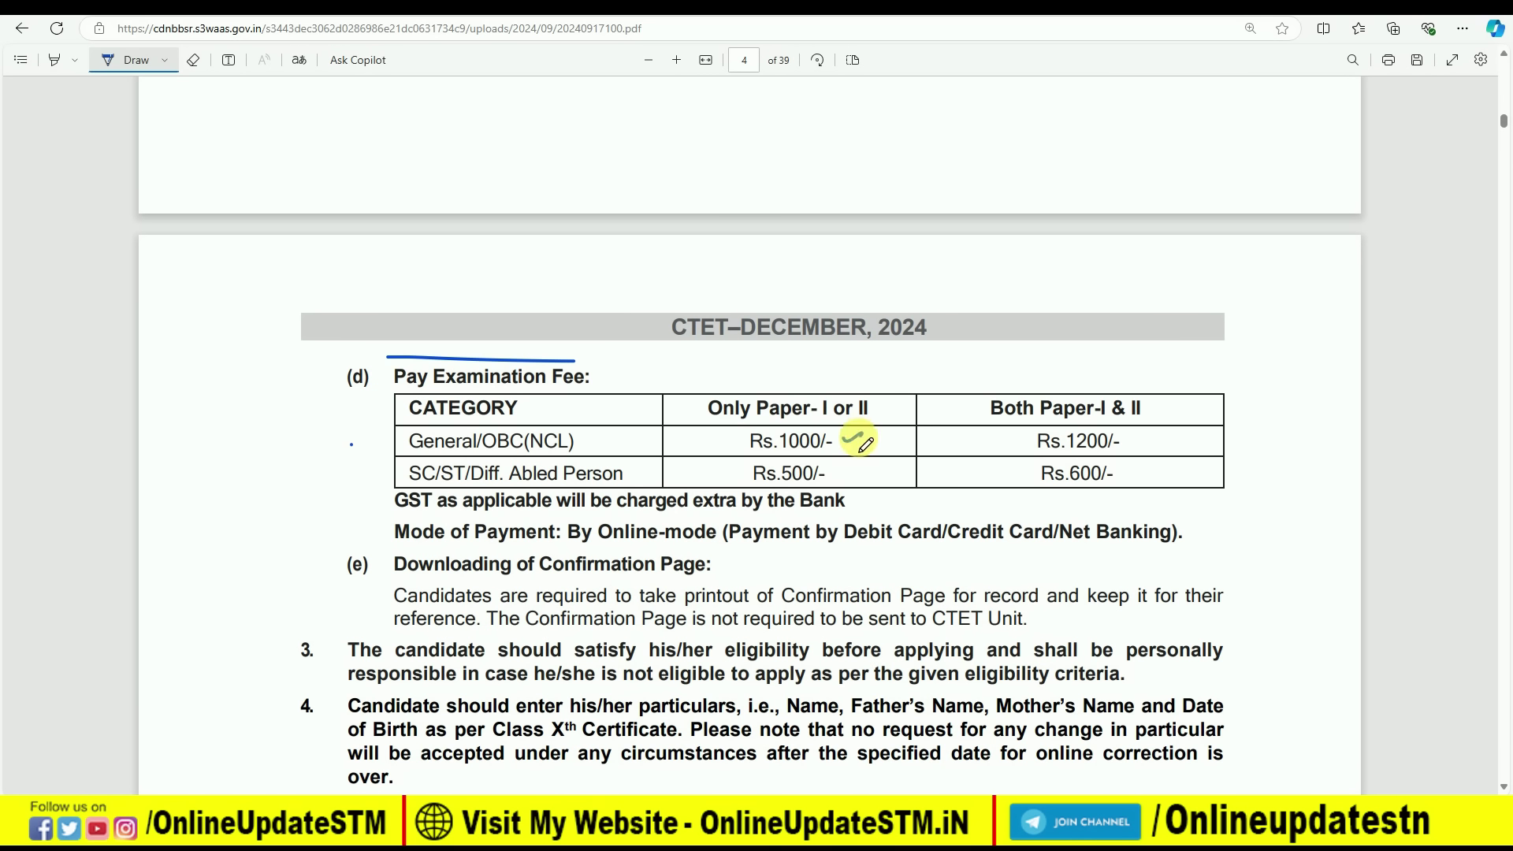
{"action": "left_click_drag", "start_coordinate": [1136, 434], "coordinate": [1191, 428]}
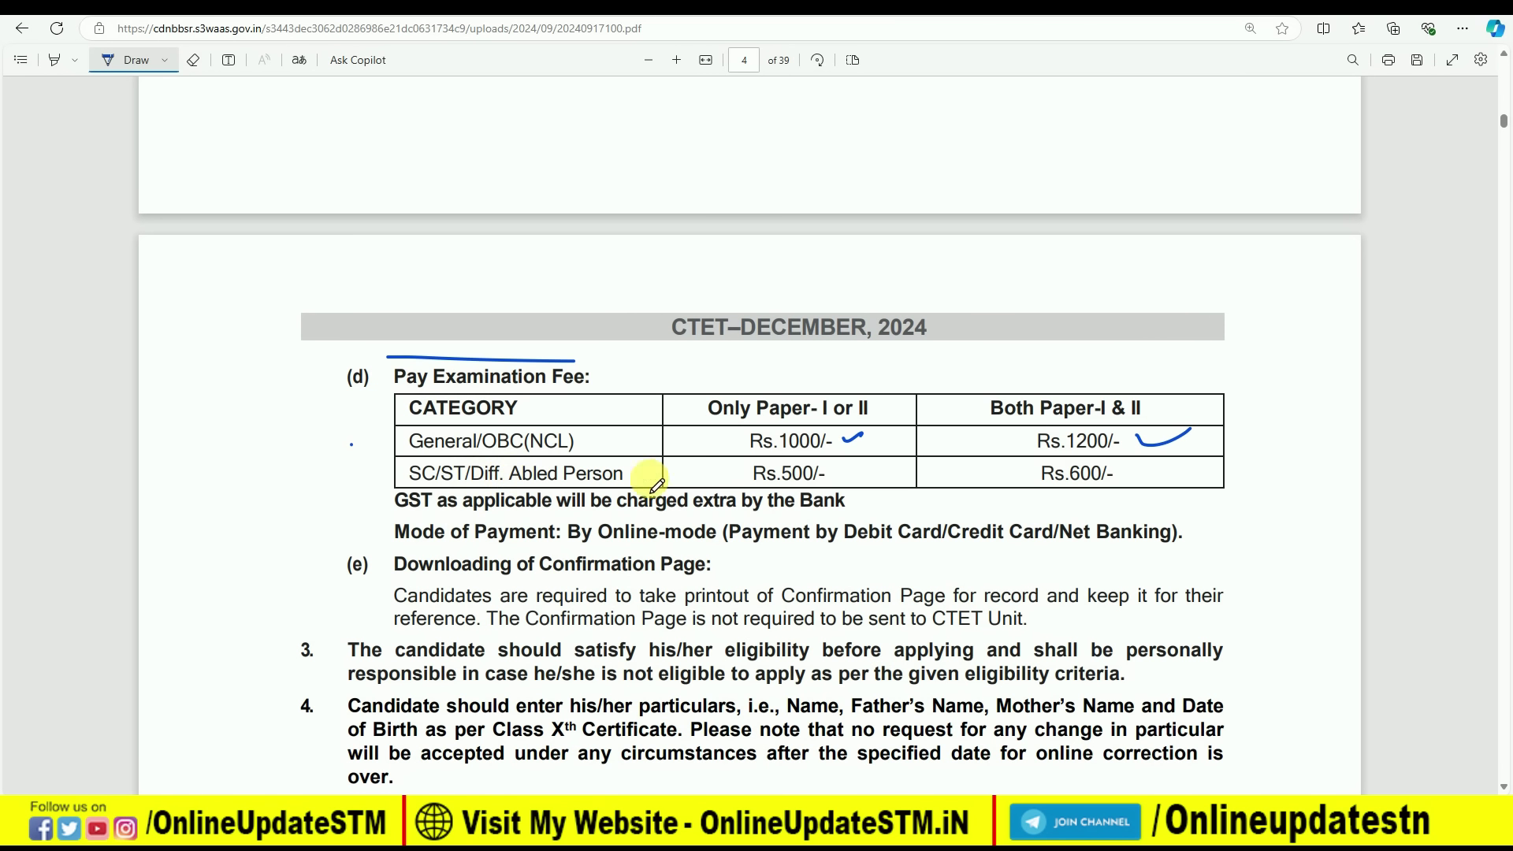
{"action": "left_click_drag", "start_coordinate": [704, 472], "coordinate": [734, 463]}
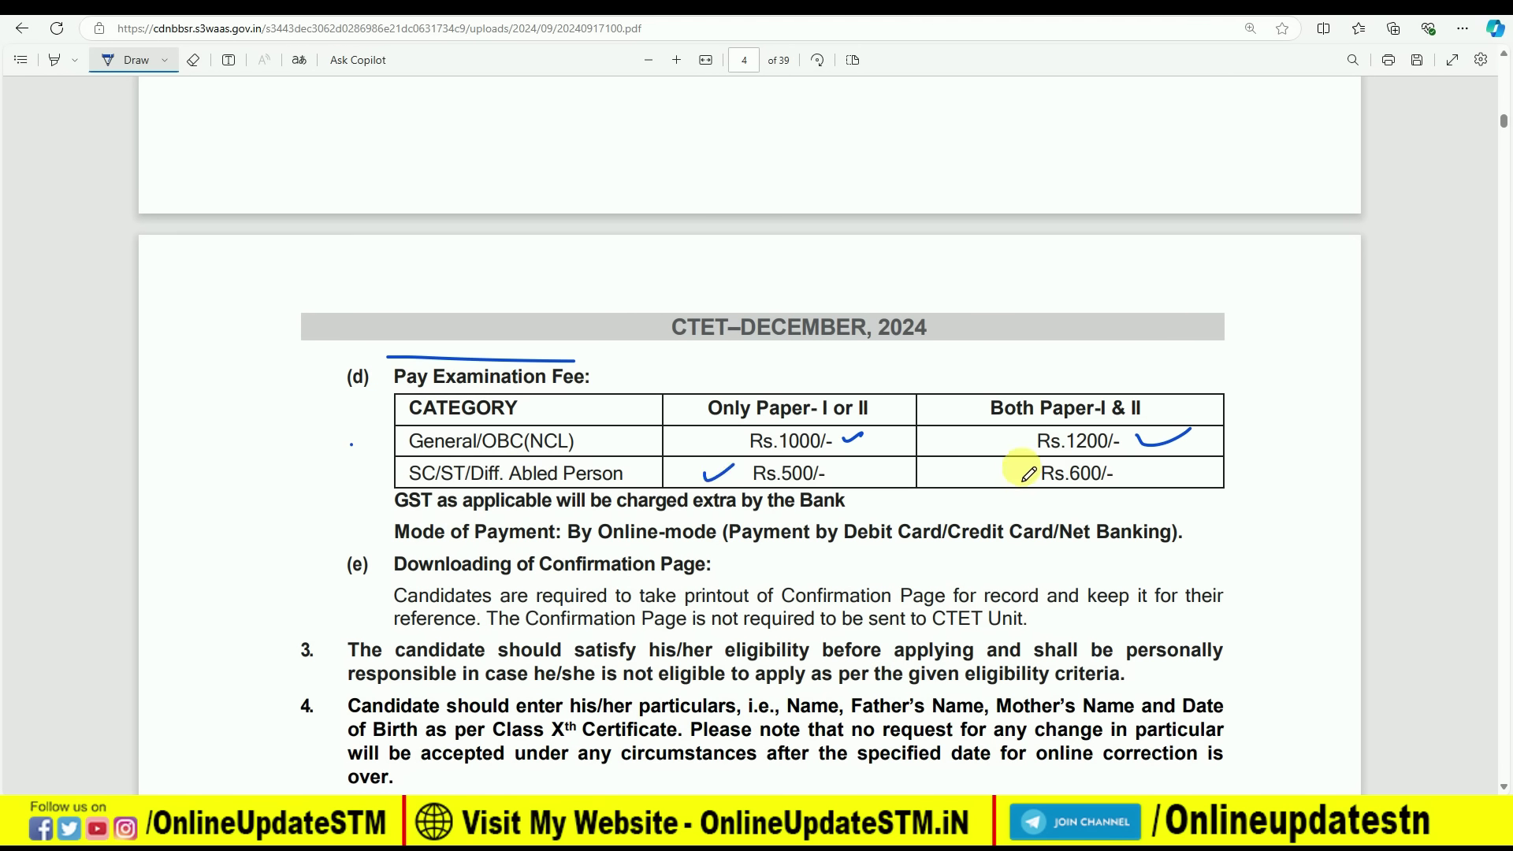
{"action": "left_click_drag", "start_coordinate": [1133, 478], "coordinate": [1165, 467]}
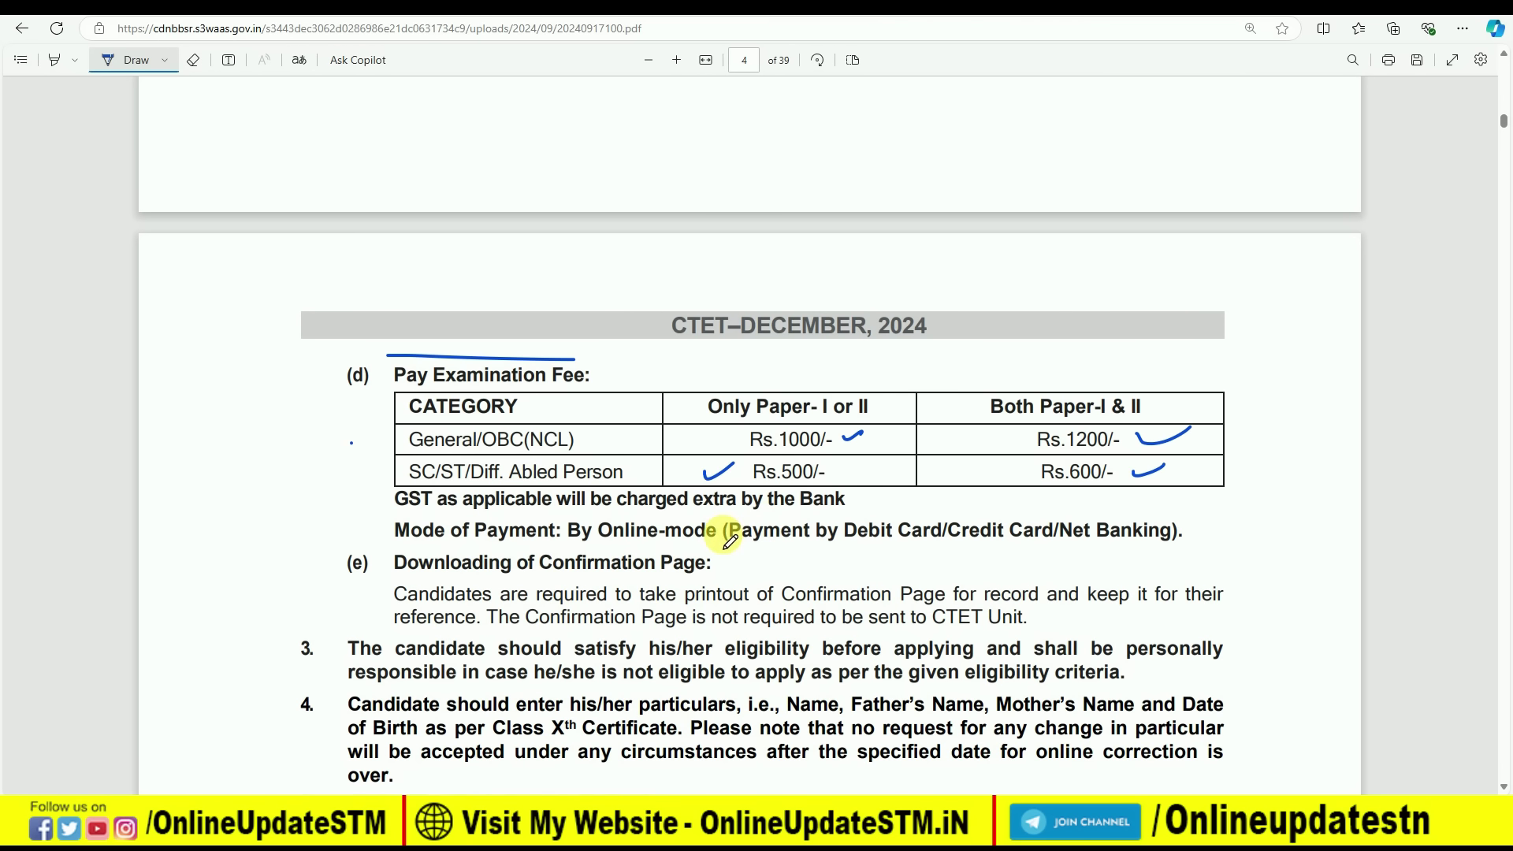
{"action": "scroll", "coordinate": [721, 538], "scroll_direction": "down", "scroll_amount": 4}
{"action": "scroll", "coordinate": [725, 543], "scroll_direction": "down", "scroll_amount": 5}
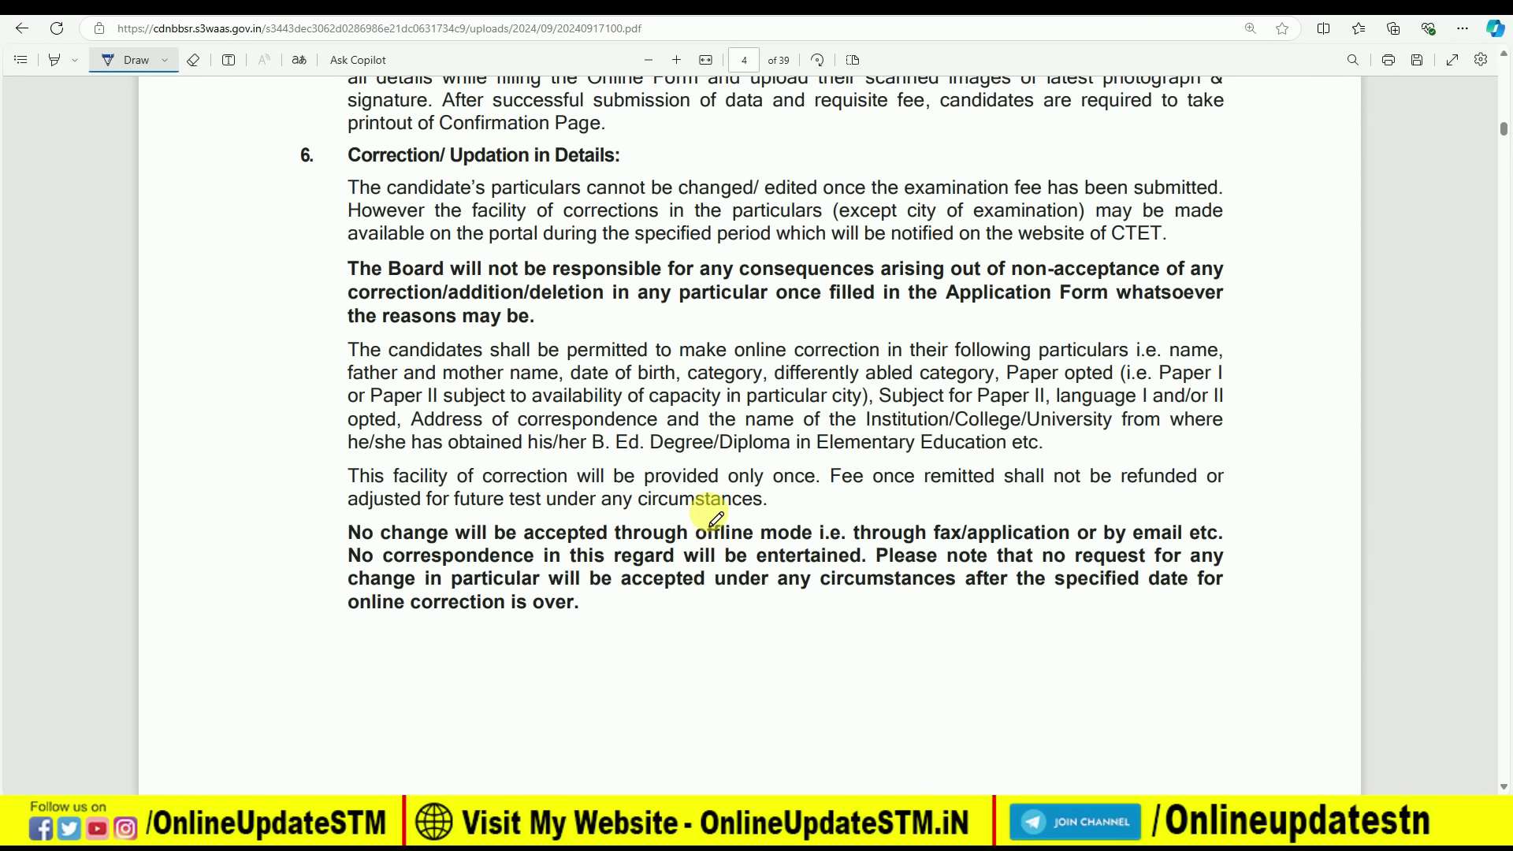
In Chrome, open 'Apply for CTET Dec-2024', accept the instructions declaration and proceed
{"action": "left_click", "coordinate": [914, 721]}
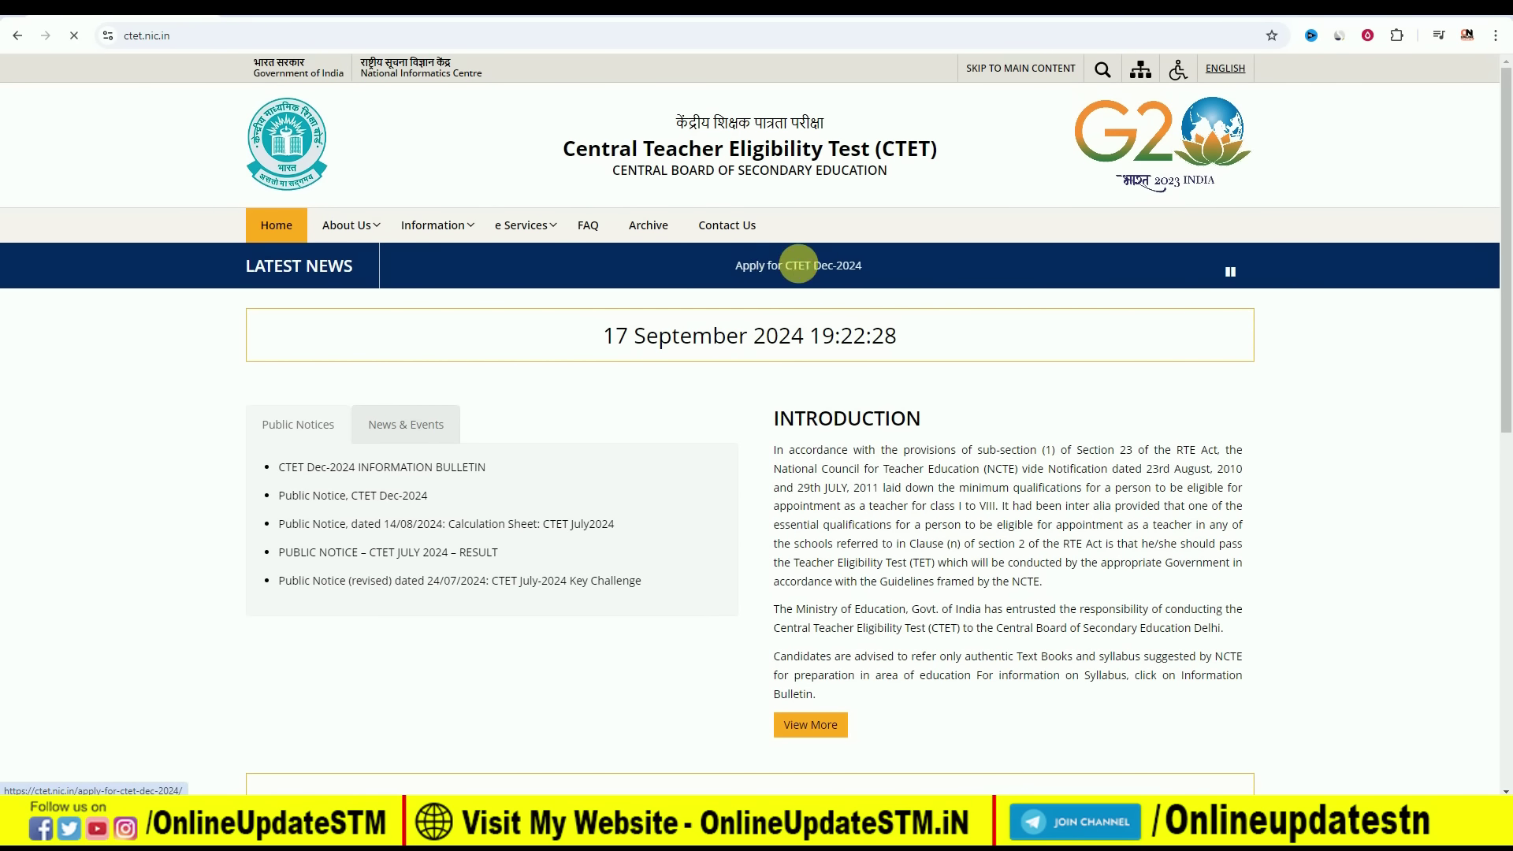
{"action": "left_click", "coordinate": [286, 389]}
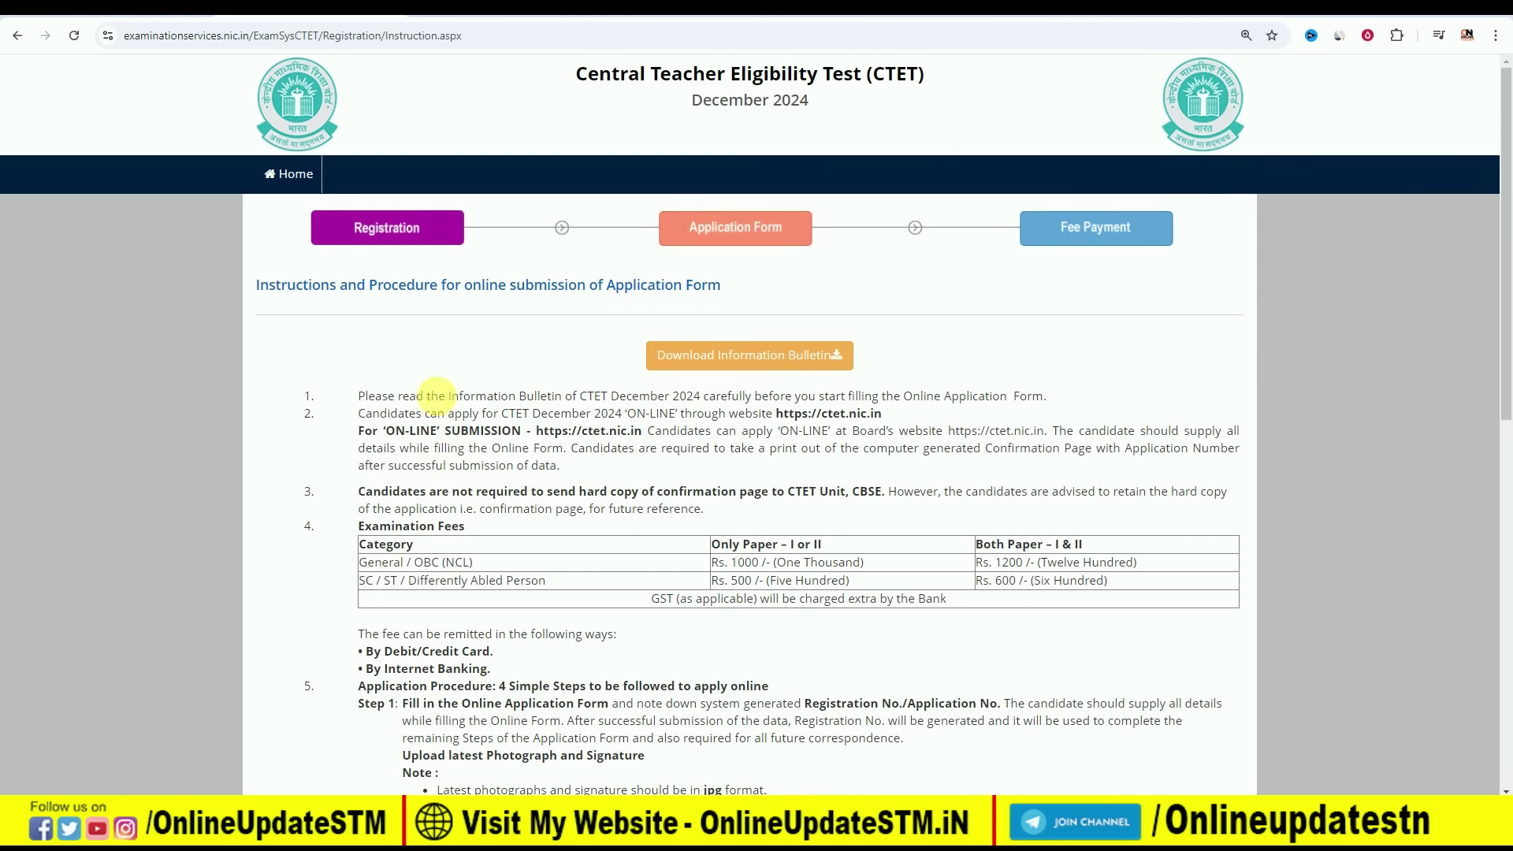
{"action": "scroll", "coordinate": [570, 383], "scroll_direction": "down", "scroll_amount": 5}
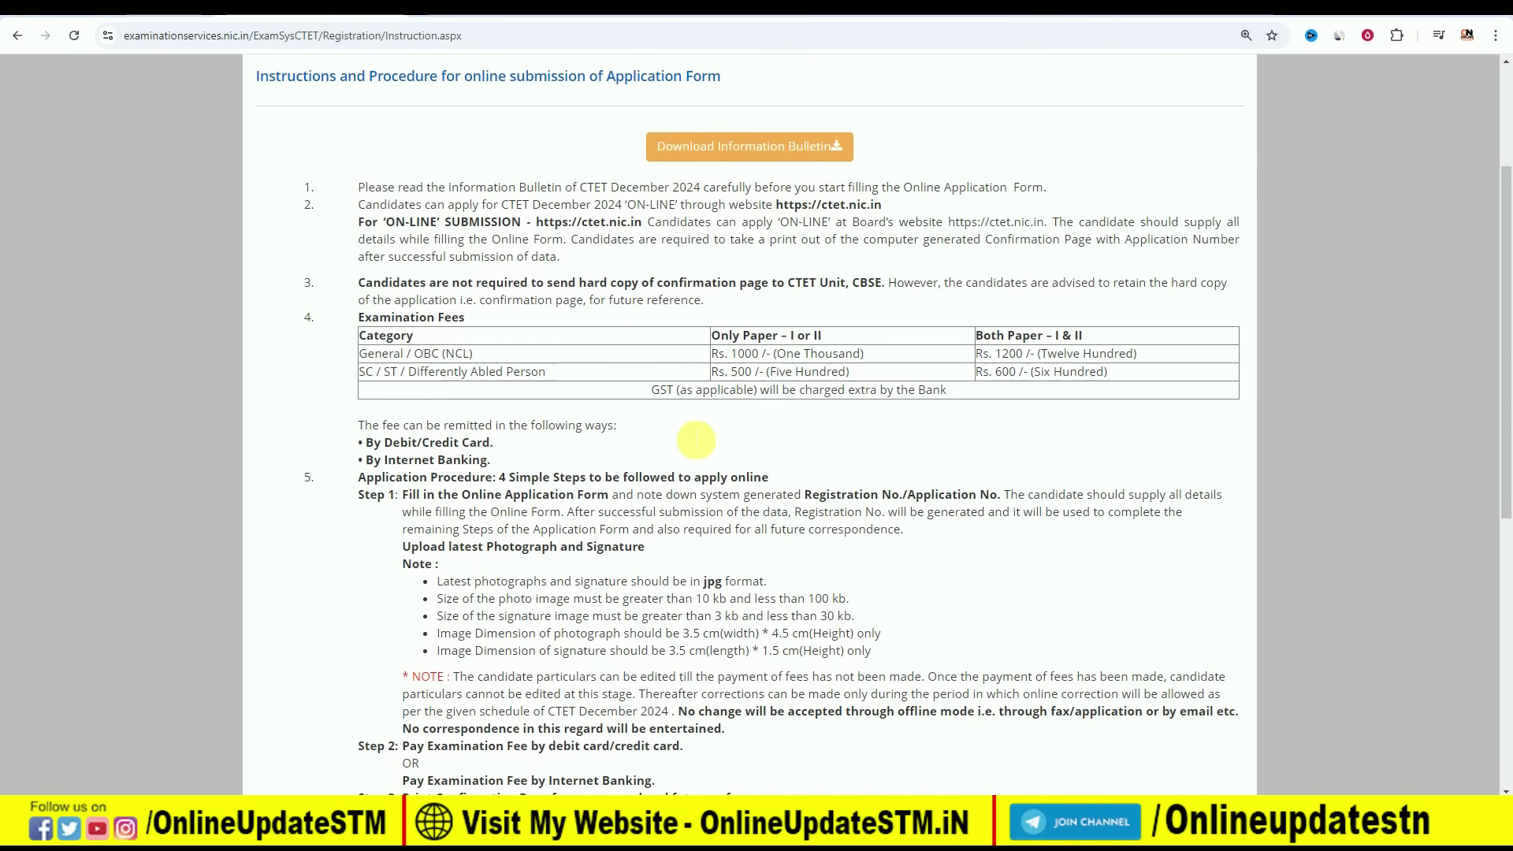
{"action": "scroll", "coordinate": [579, 378], "scroll_direction": "down", "scroll_amount": 4}
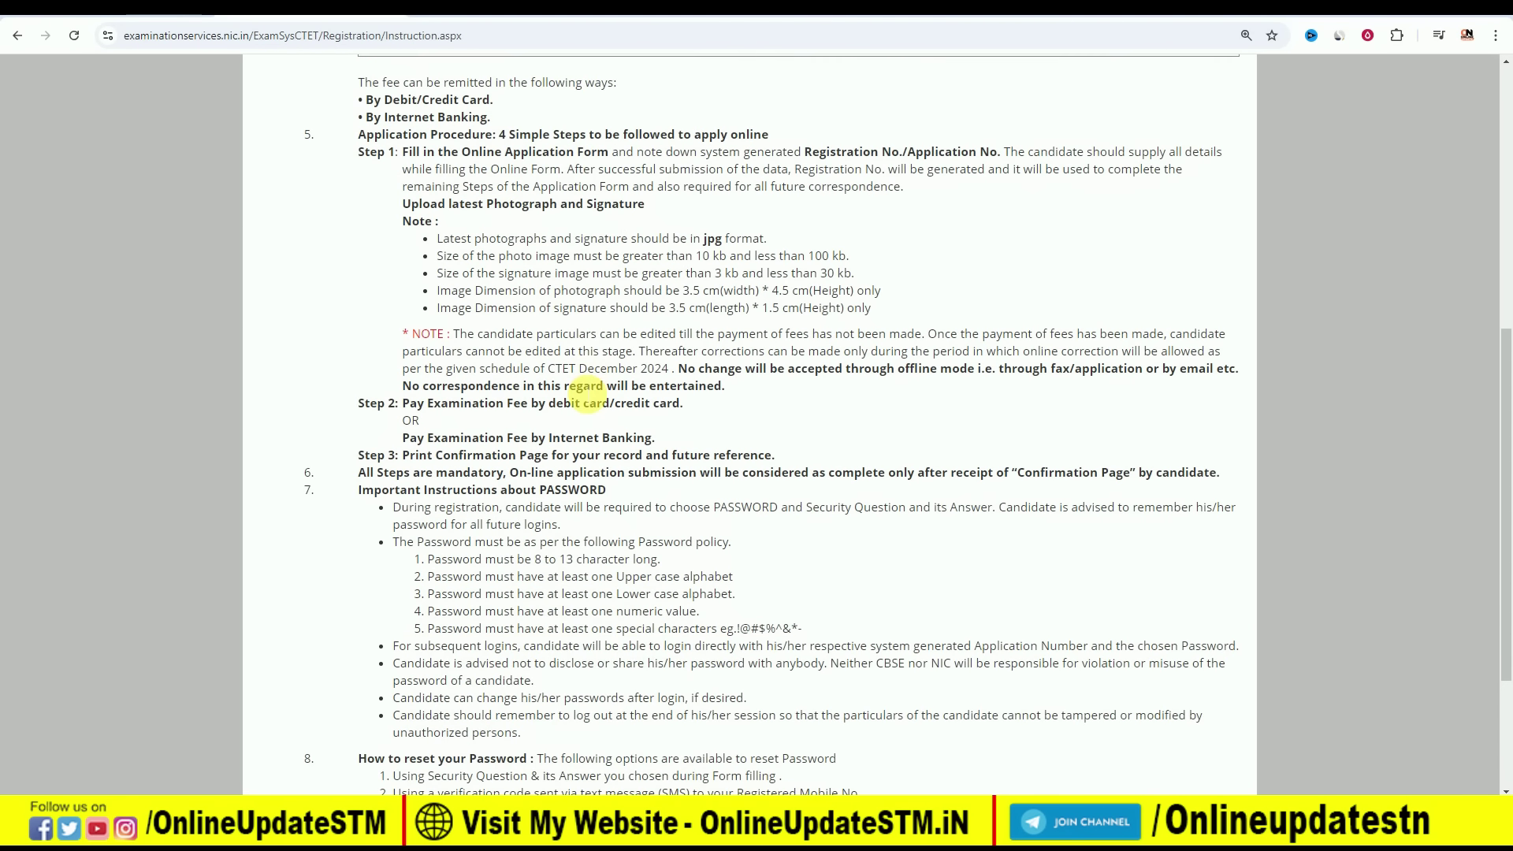
{"action": "scroll", "coordinate": [582, 357], "scroll_direction": "down", "scroll_amount": 1}
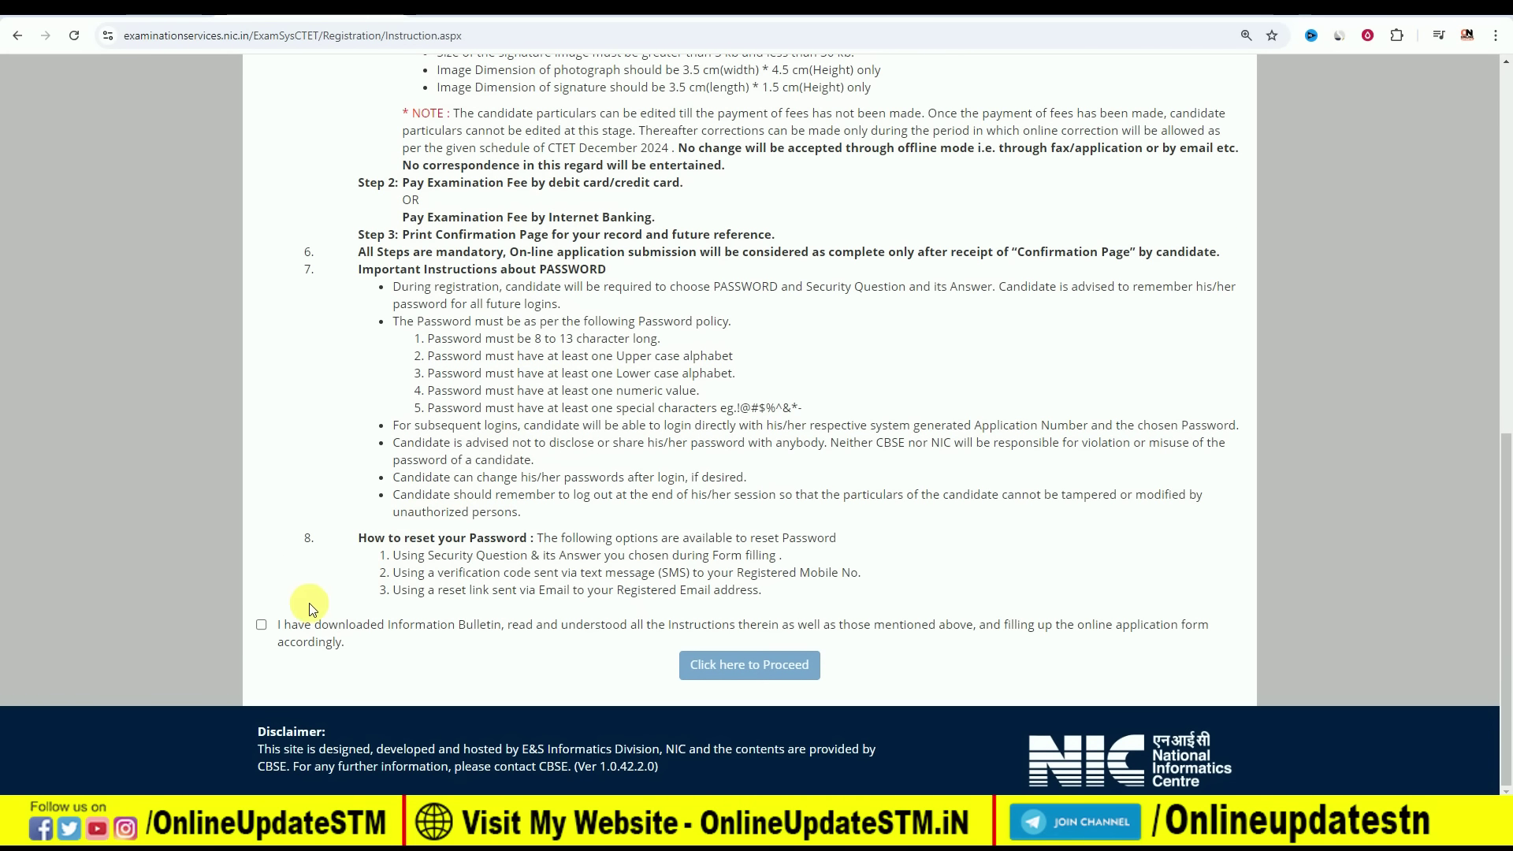
{"action": "left_click", "coordinate": [262, 625]}
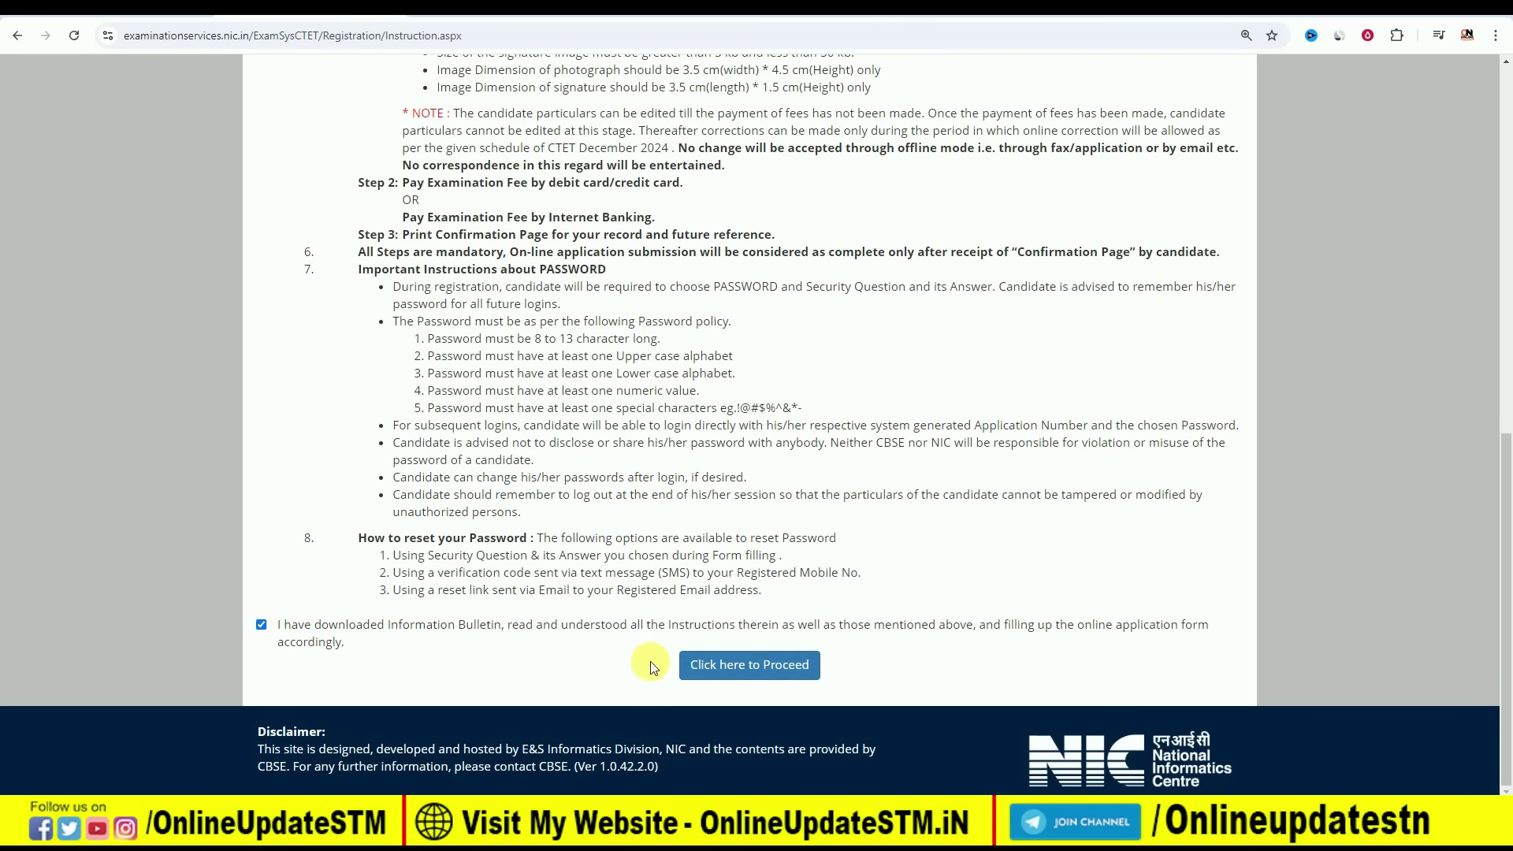
{"action": "left_click", "coordinate": [719, 671]}
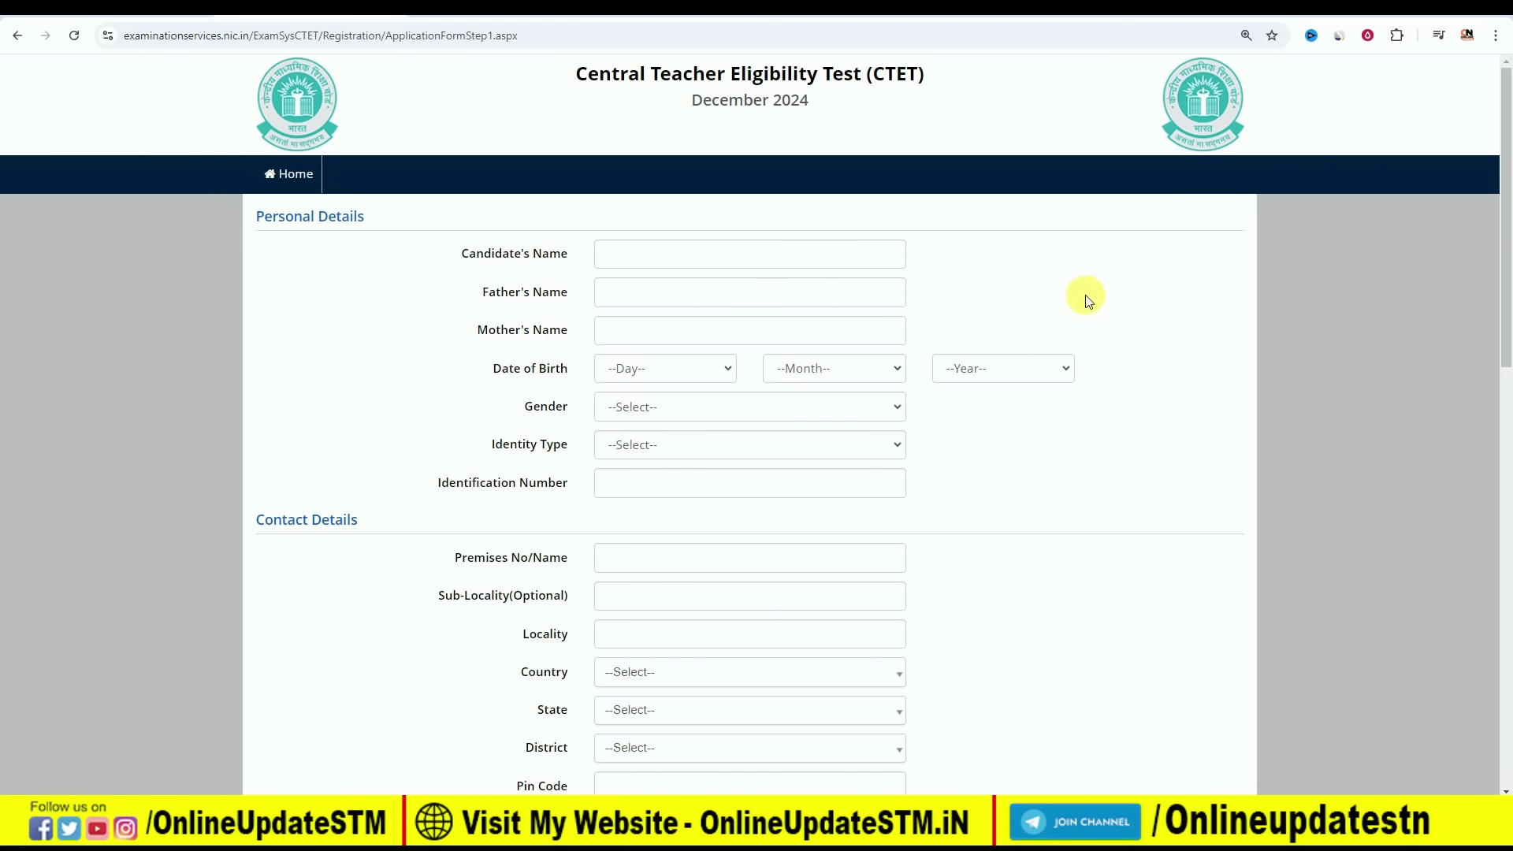
{"action": "key", "text": "ctrl+plus"}
{"action": "key", "text": "ctrl+plus"}
{"action": "key", "text": "ctrl+plus"}
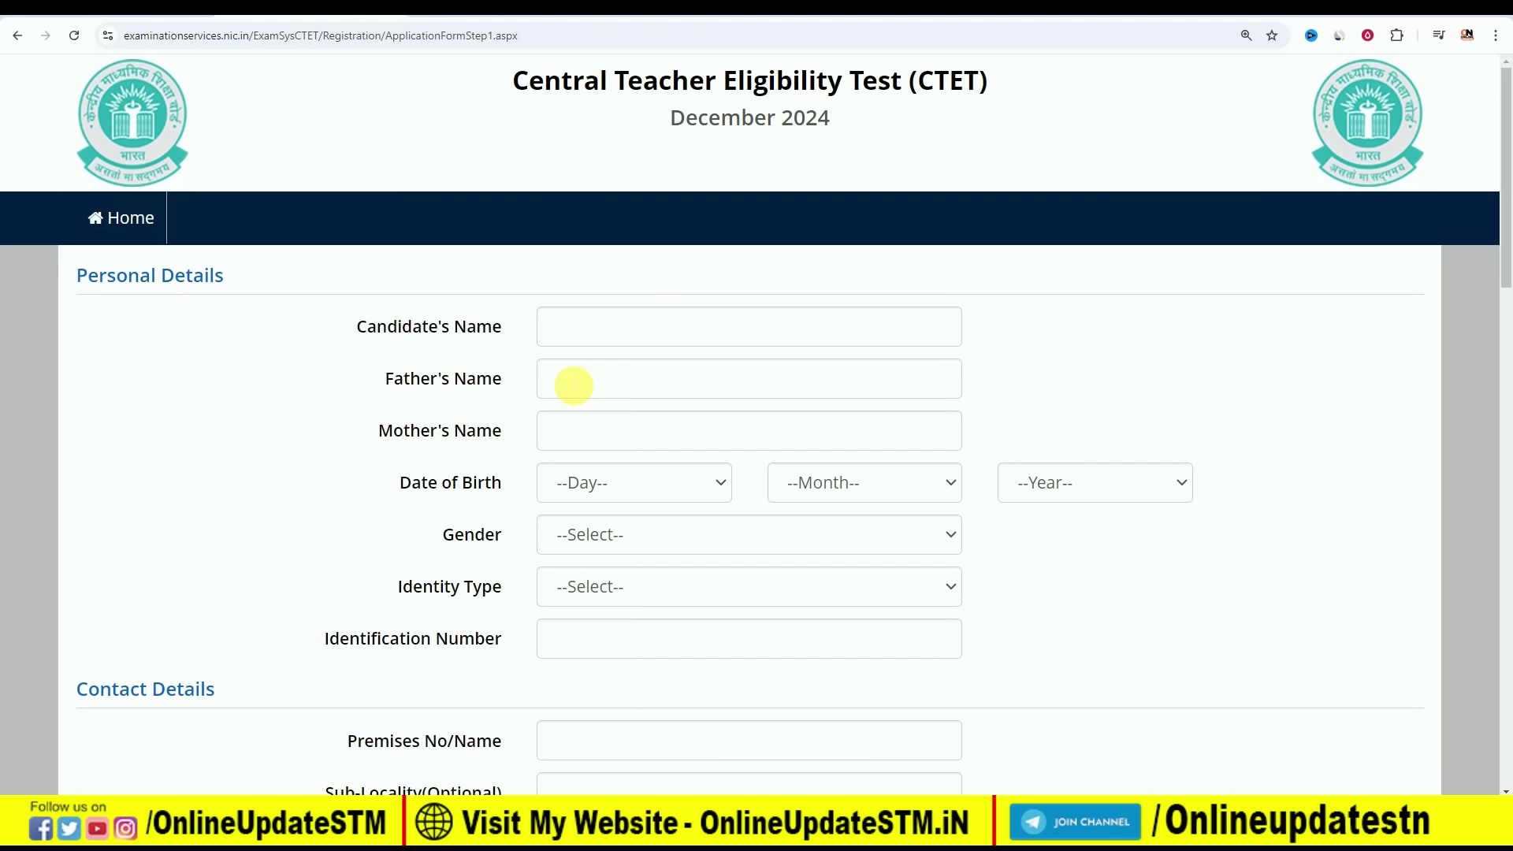
{"action": "left_click", "coordinate": [616, 482]}
{"action": "left_click", "coordinate": [597, 109]}
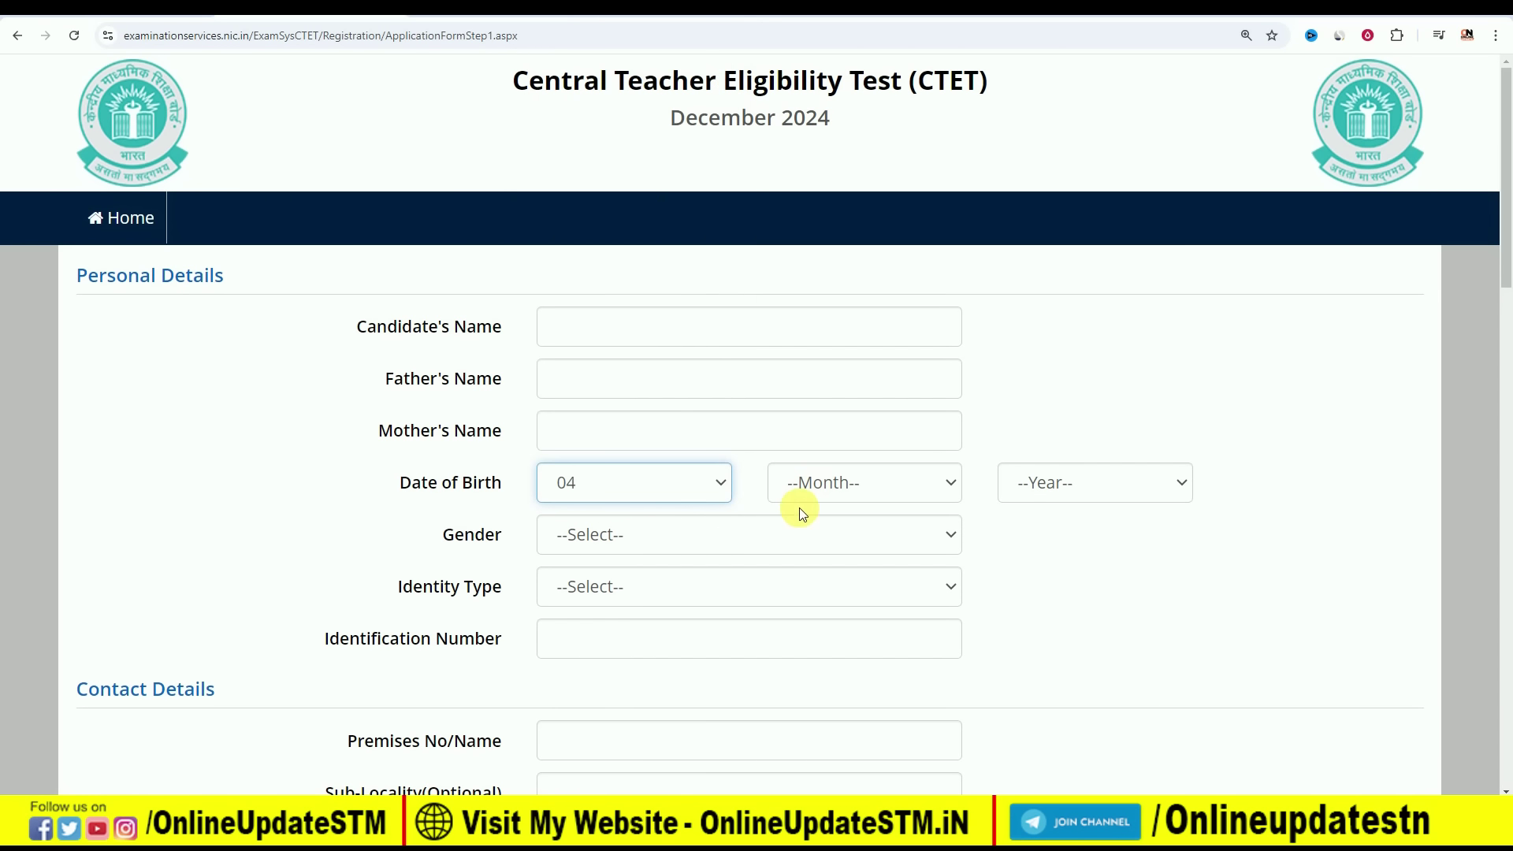
{"action": "left_click", "coordinate": [820, 502]}
{"action": "left_click", "coordinate": [840, 415]}
{"action": "left_click", "coordinate": [1024, 479]}
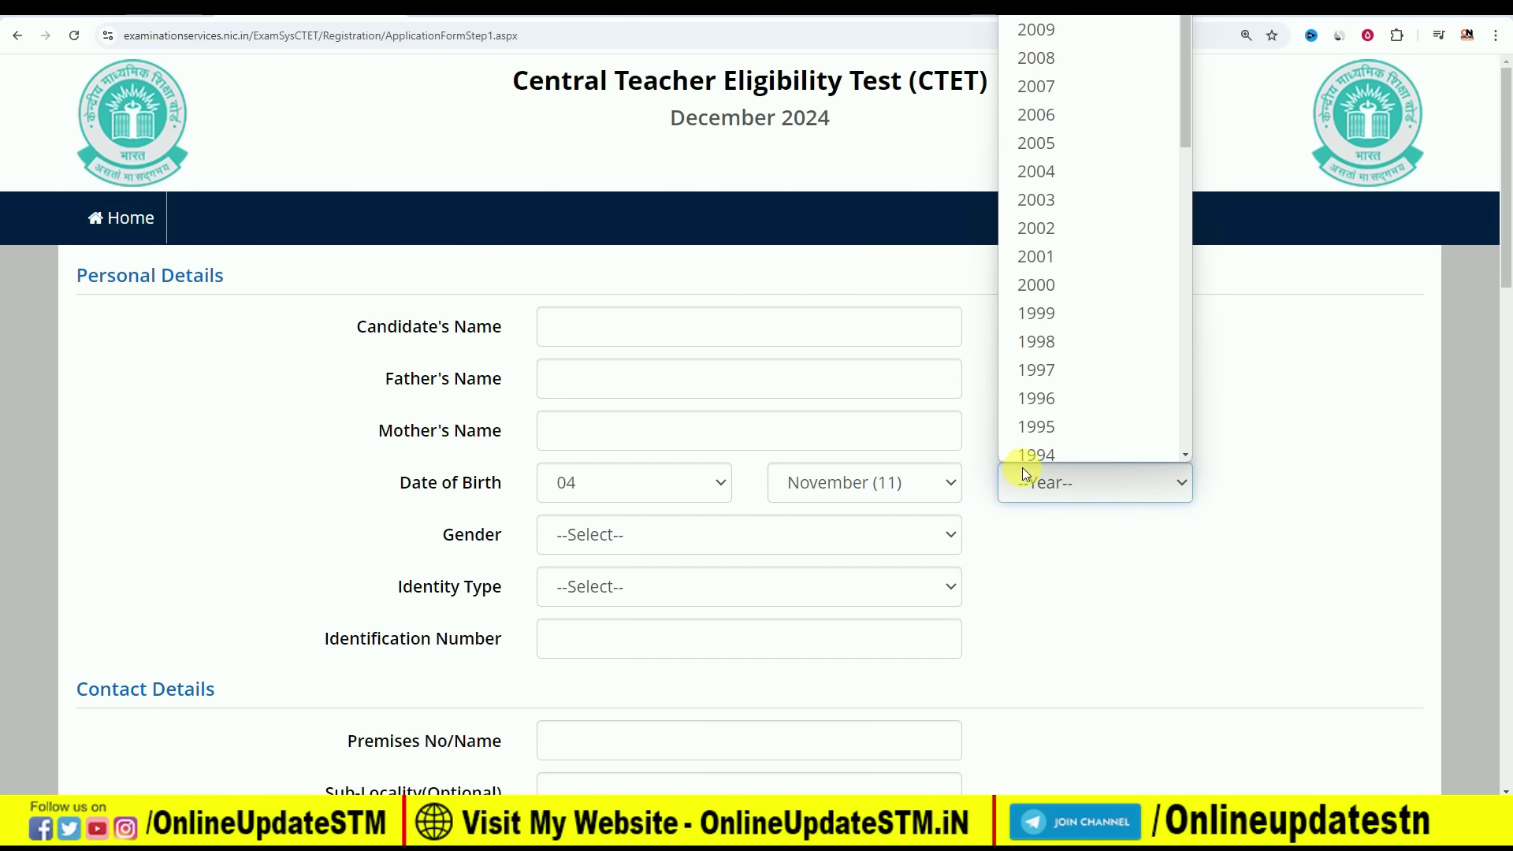
{"action": "left_click", "coordinate": [1056, 382]}
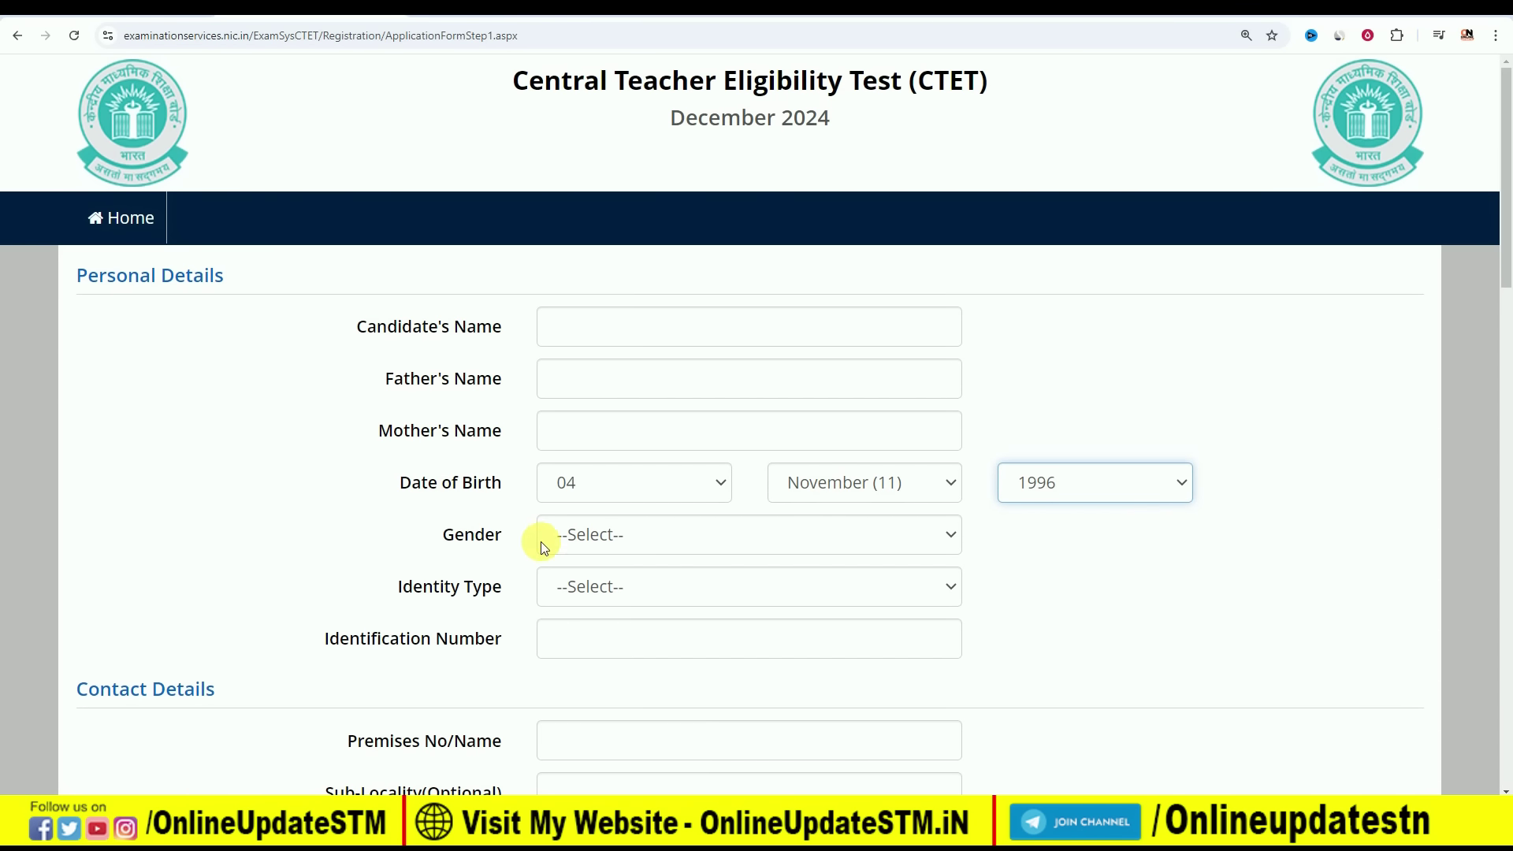
Set gender to Male and identity type to 'Any Other Valid Govt Identity with photograph'
{"action": "left_click", "coordinate": [688, 540]}
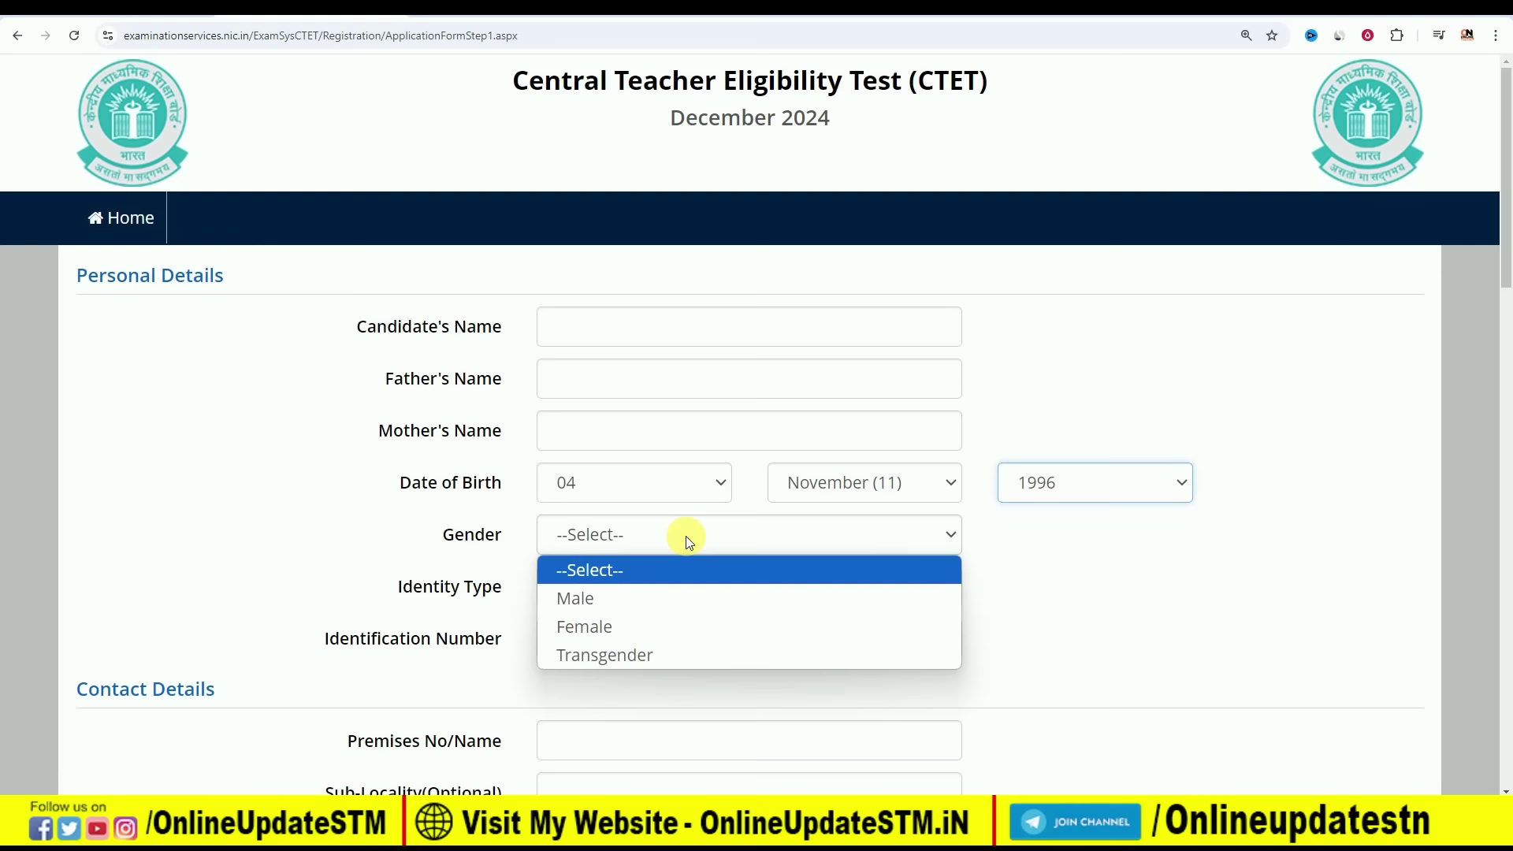
{"action": "left_click", "coordinate": [660, 601]}
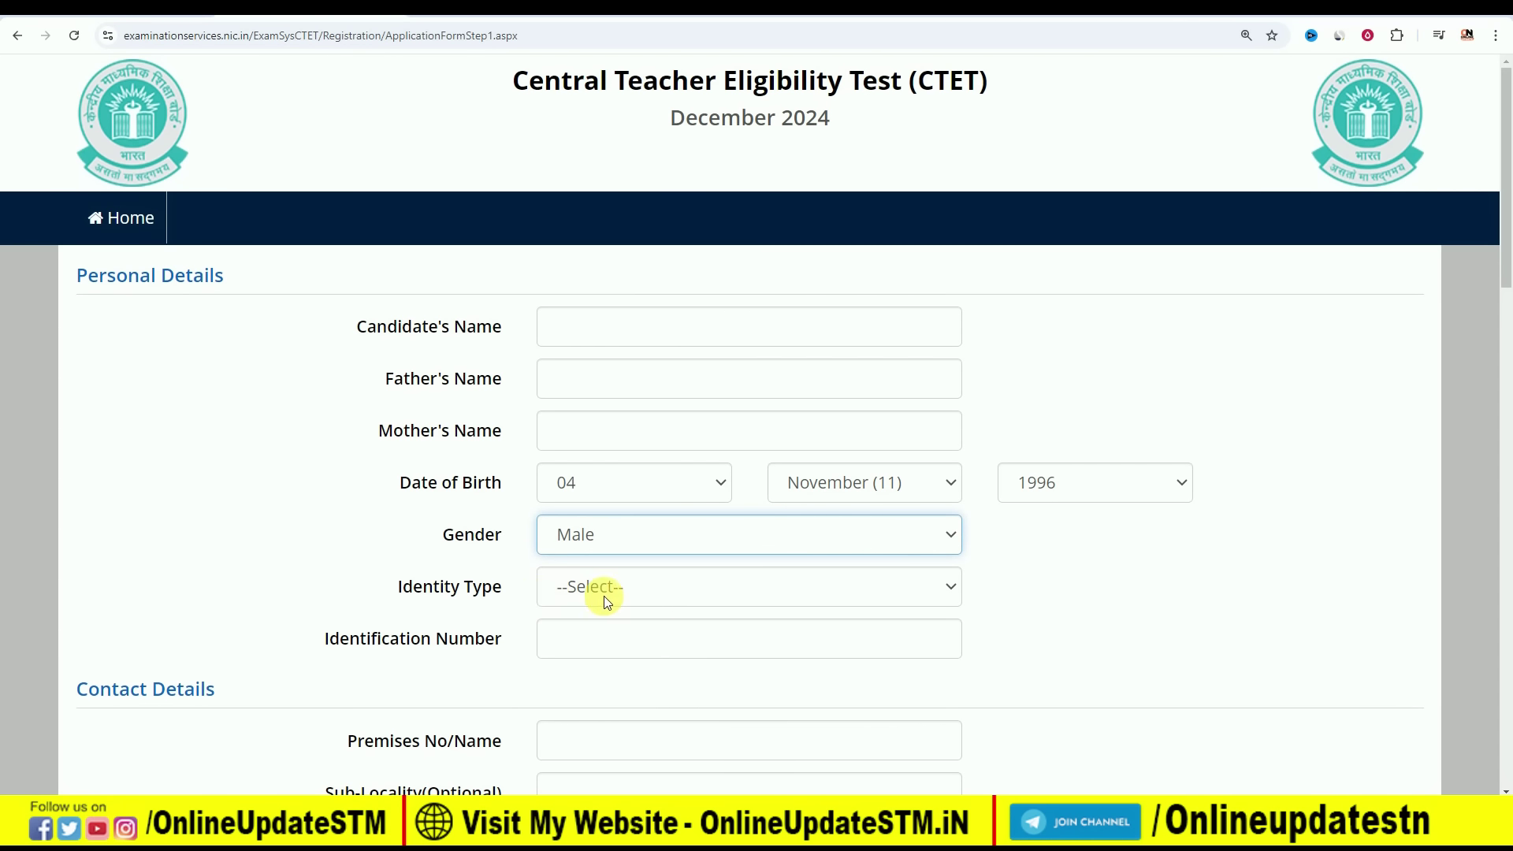
{"action": "left_click", "coordinate": [604, 596]}
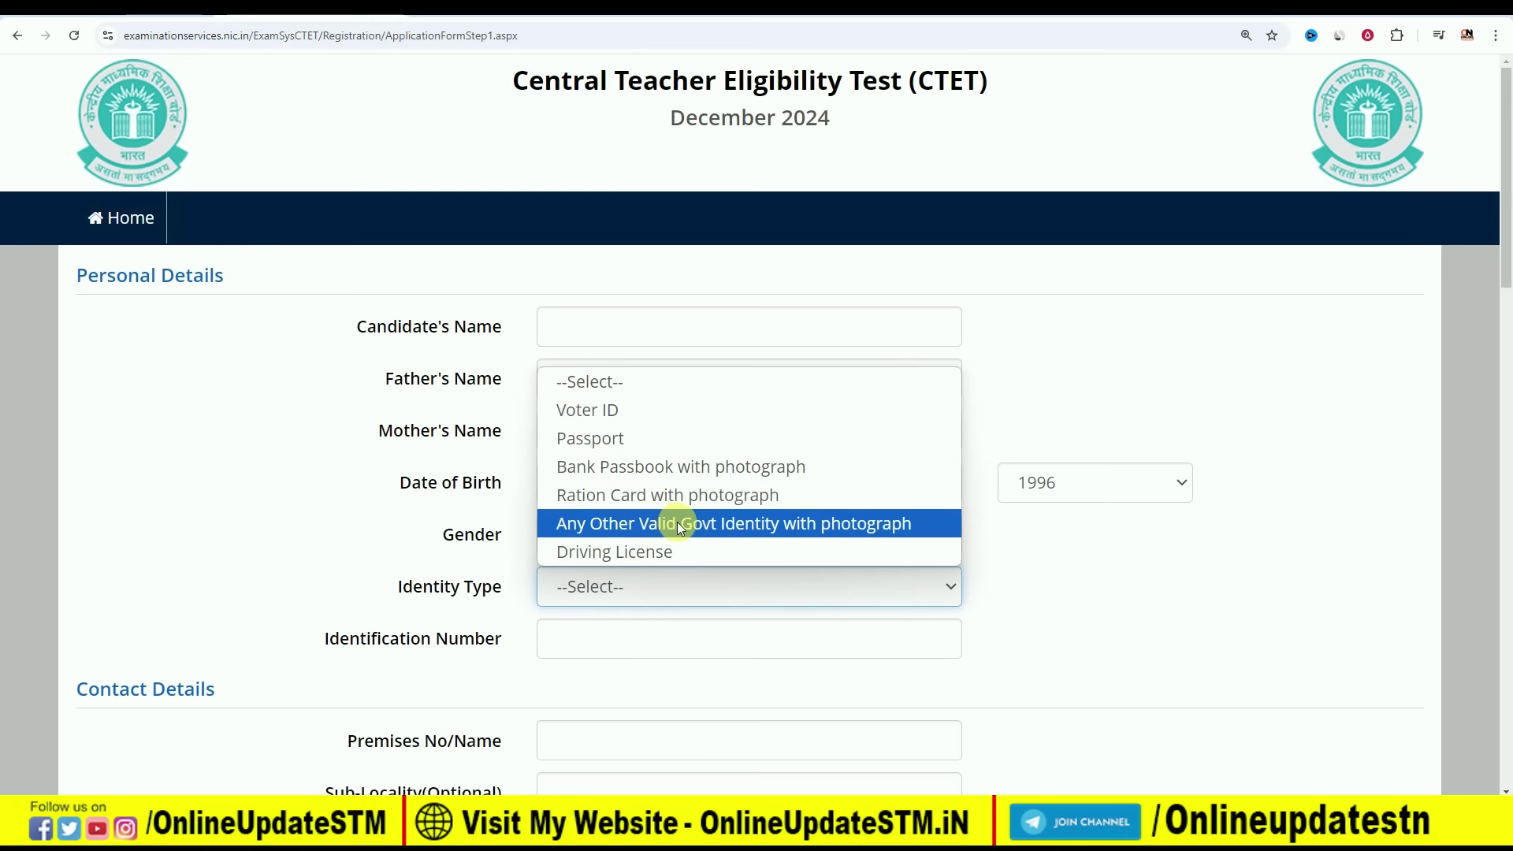
{"action": "left_click", "coordinate": [709, 521]}
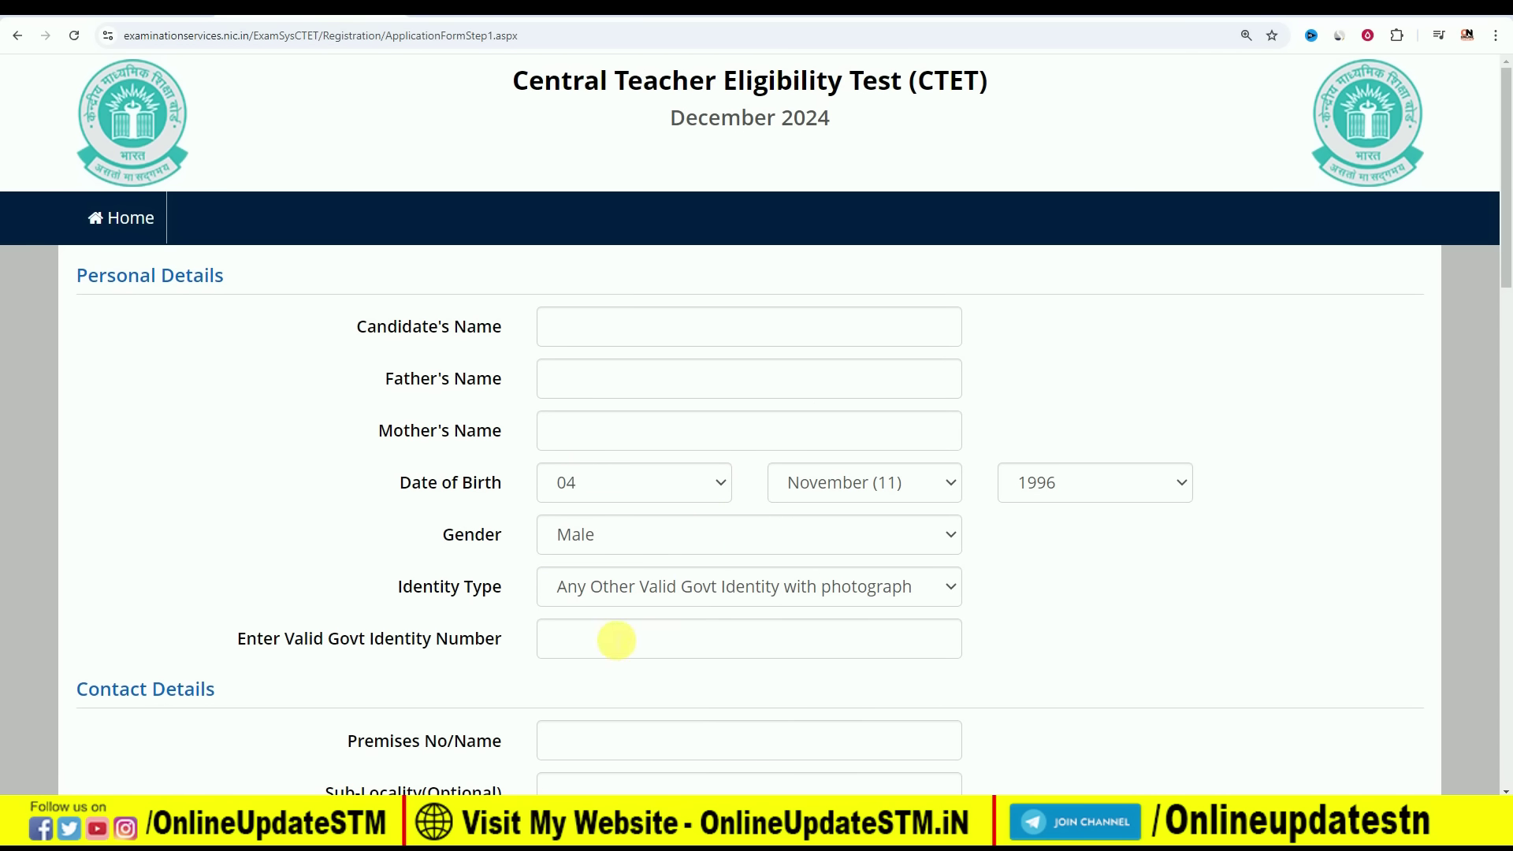
{"action": "scroll", "coordinate": [531, 575], "scroll_direction": "down", "scroll_amount": 3}
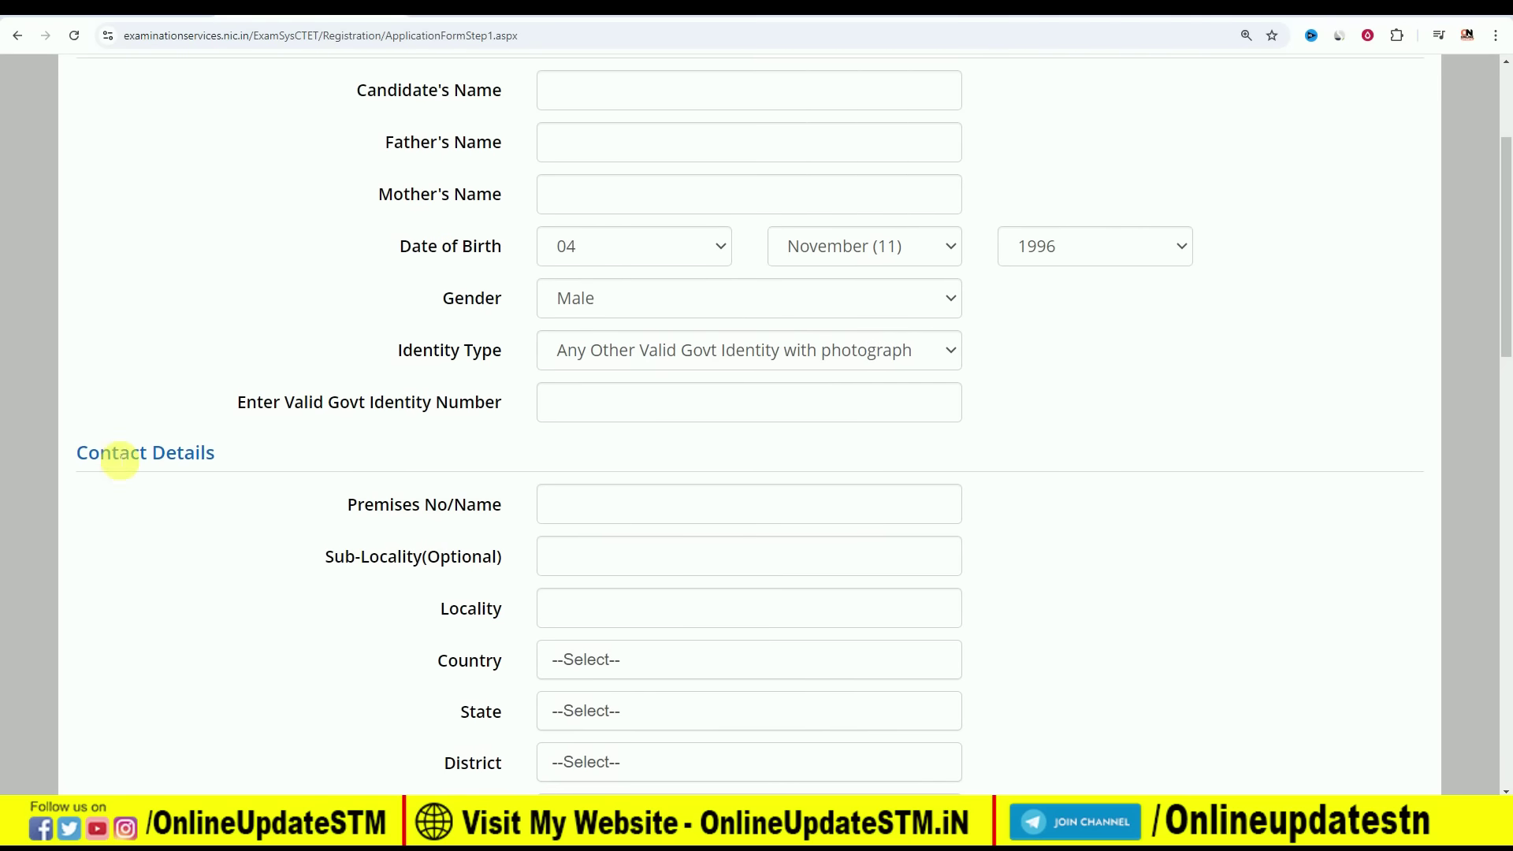
Select India as the address country and BIHAR as the state
{"action": "scroll", "coordinate": [437, 456], "scroll_direction": "down", "scroll_amount": 1}
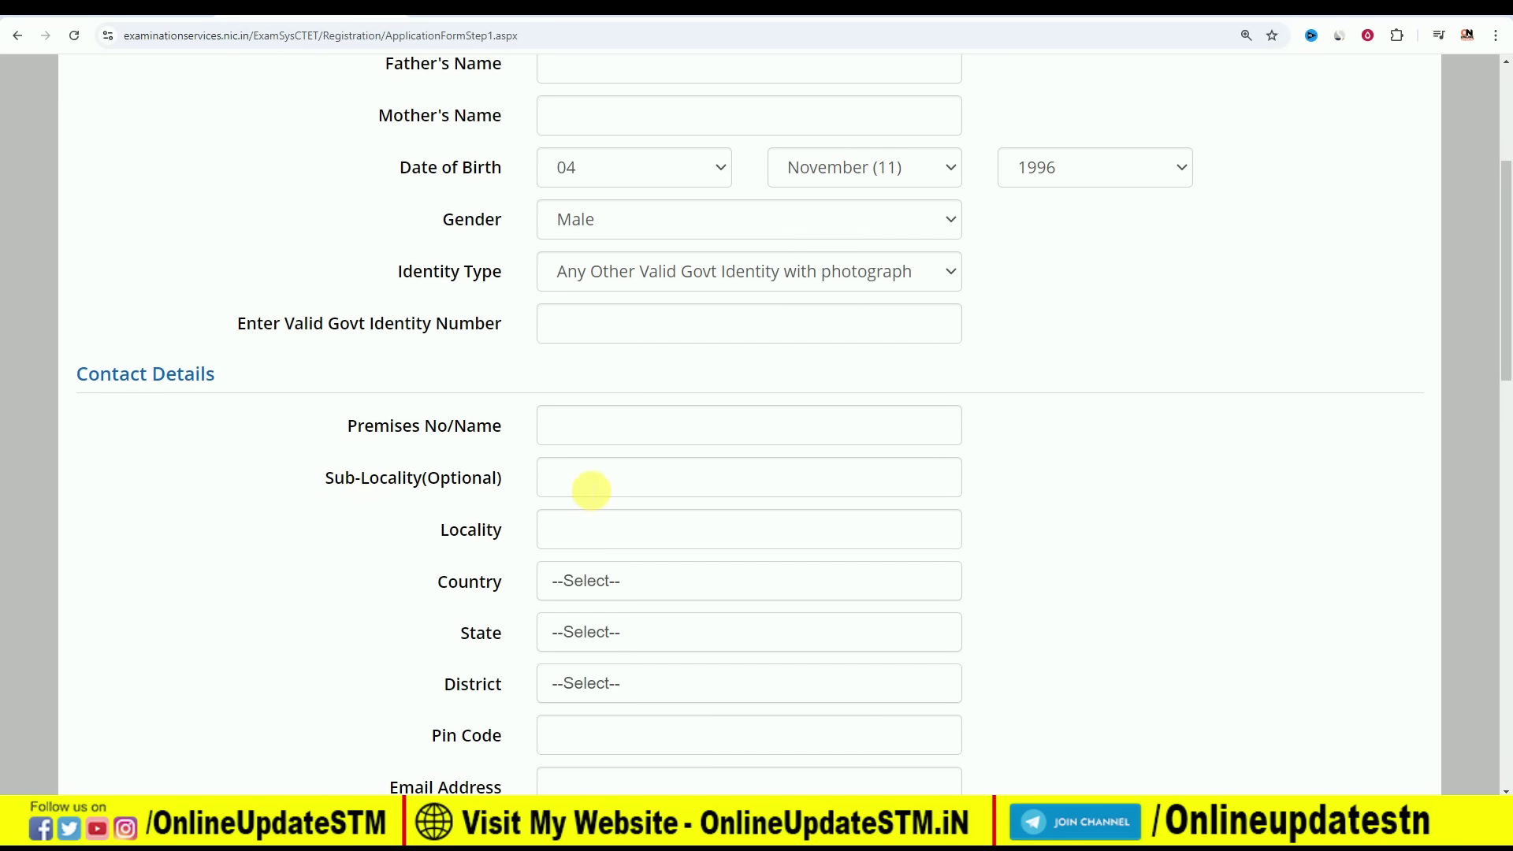
{"action": "left_click", "coordinate": [627, 582]}
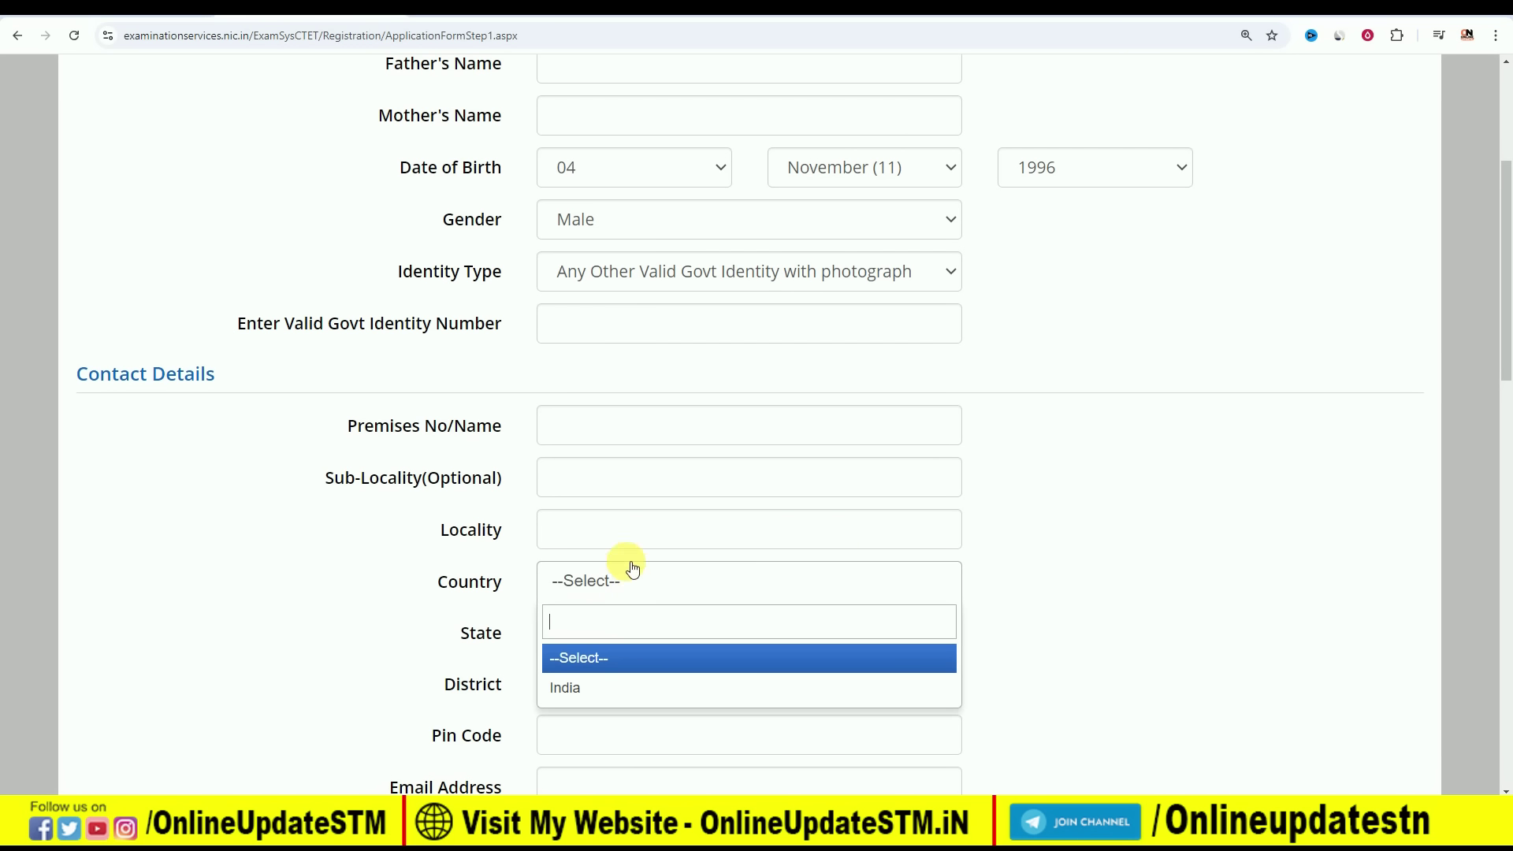
{"action": "left_click", "coordinate": [611, 687]}
{"action": "left_click", "coordinate": [618, 631]}
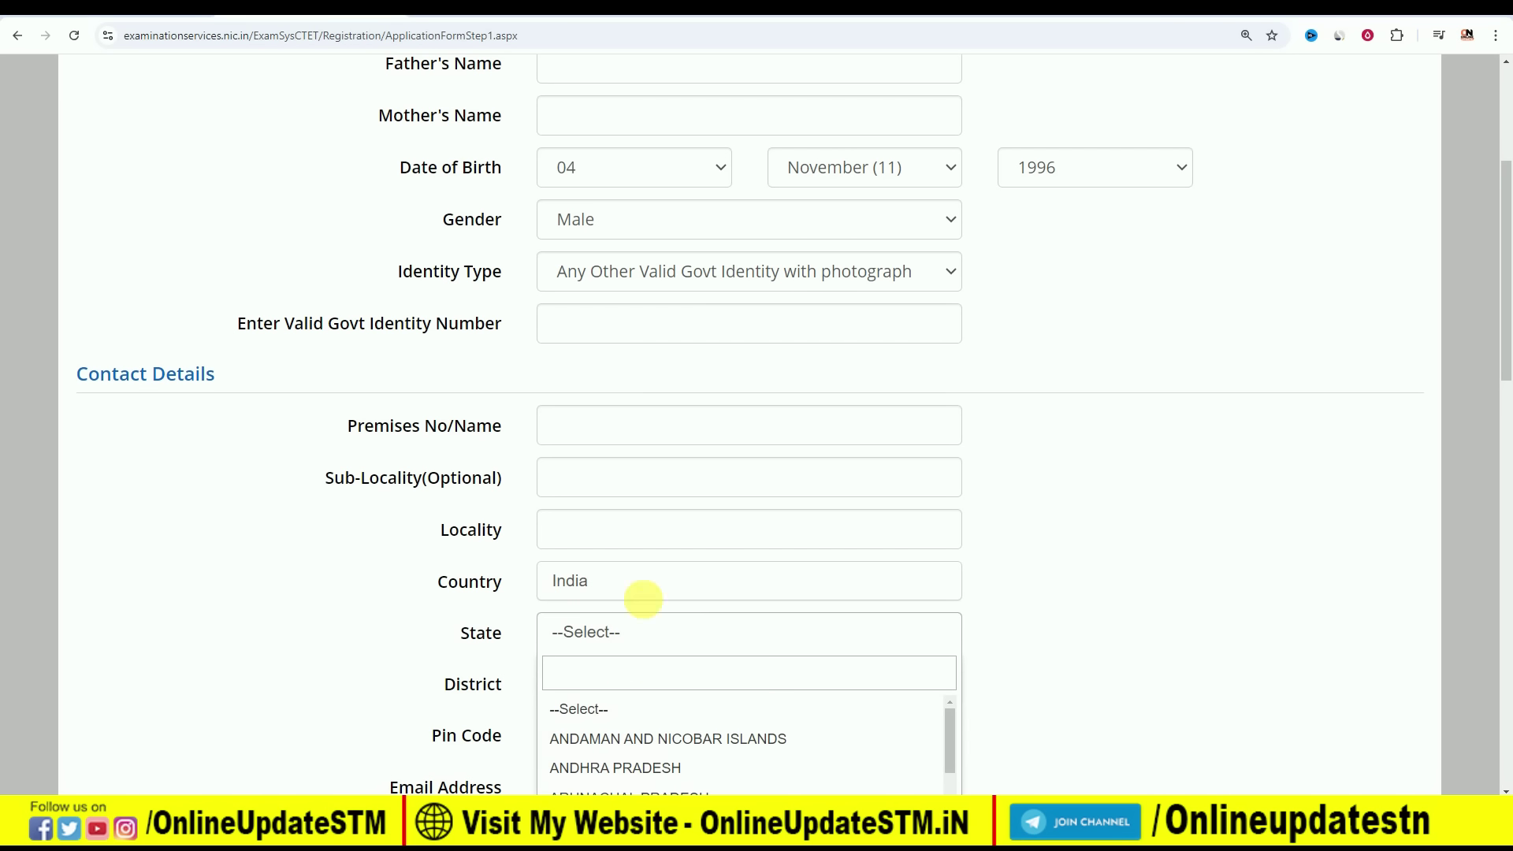
{"action": "scroll", "coordinate": [643, 599], "scroll_direction": "down", "scroll_amount": 2}
{"action": "left_click", "coordinate": [609, 699]}
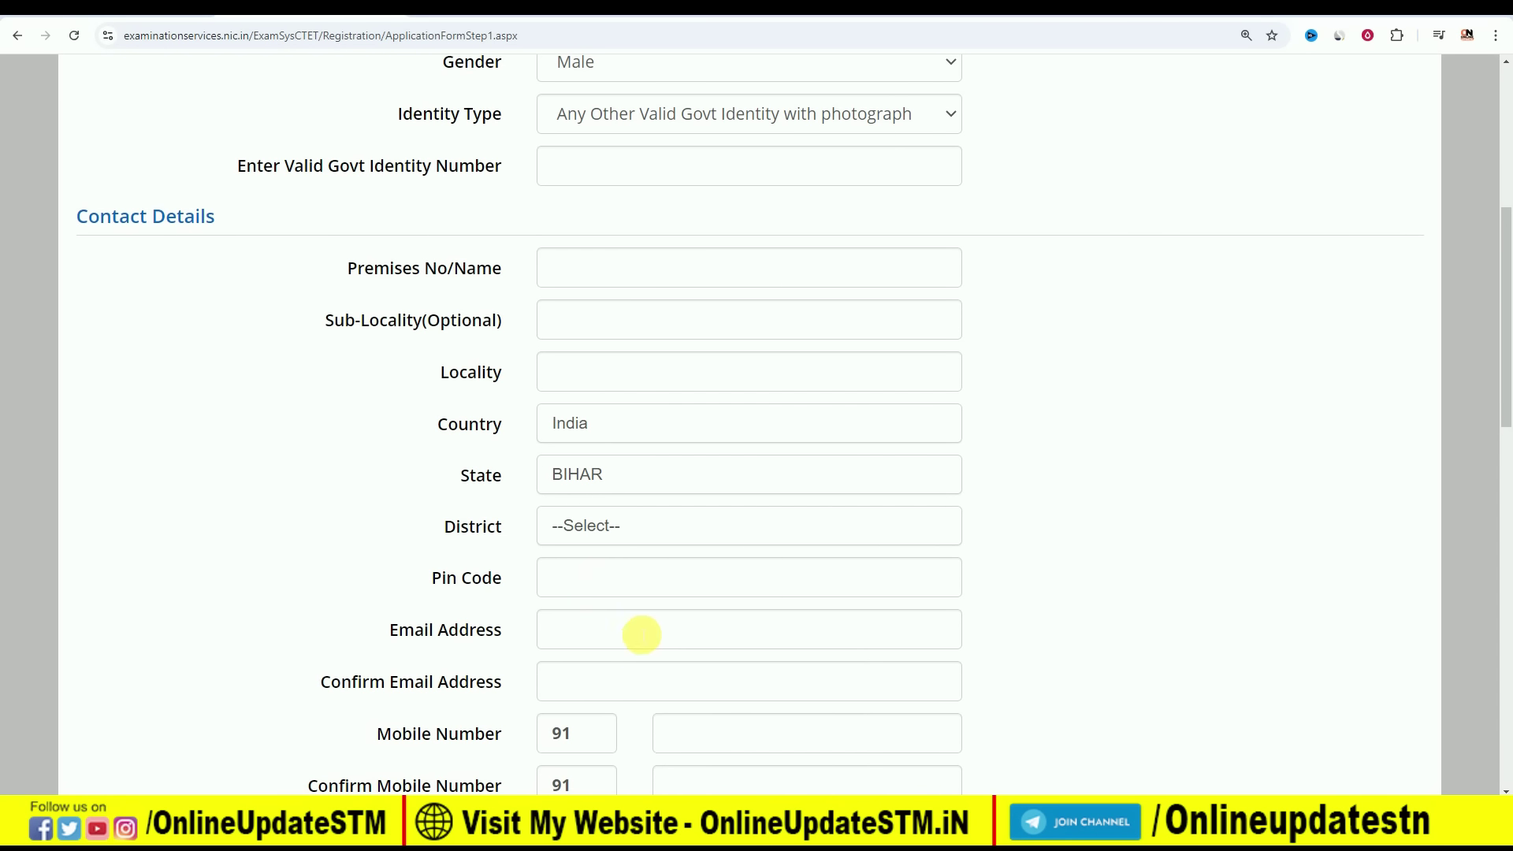
Attempt Same As Present Address, dismiss the missing-premises warning, and reach Choose Password
{"action": "scroll", "coordinate": [665, 591], "scroll_direction": "down", "scroll_amount": 2}
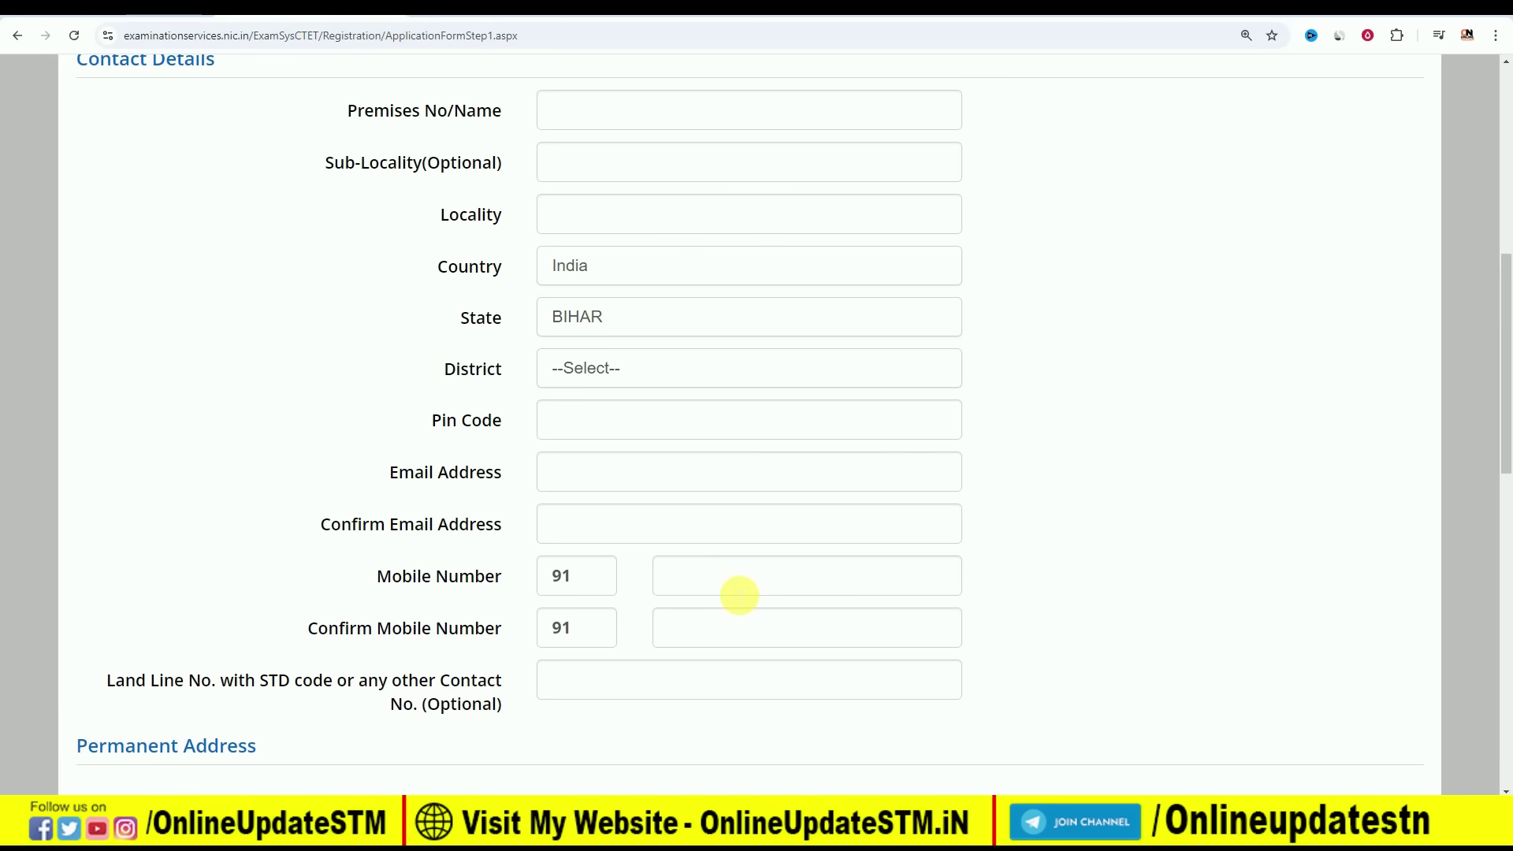
{"action": "scroll", "coordinate": [739, 595], "scroll_direction": "down", "scroll_amount": 4}
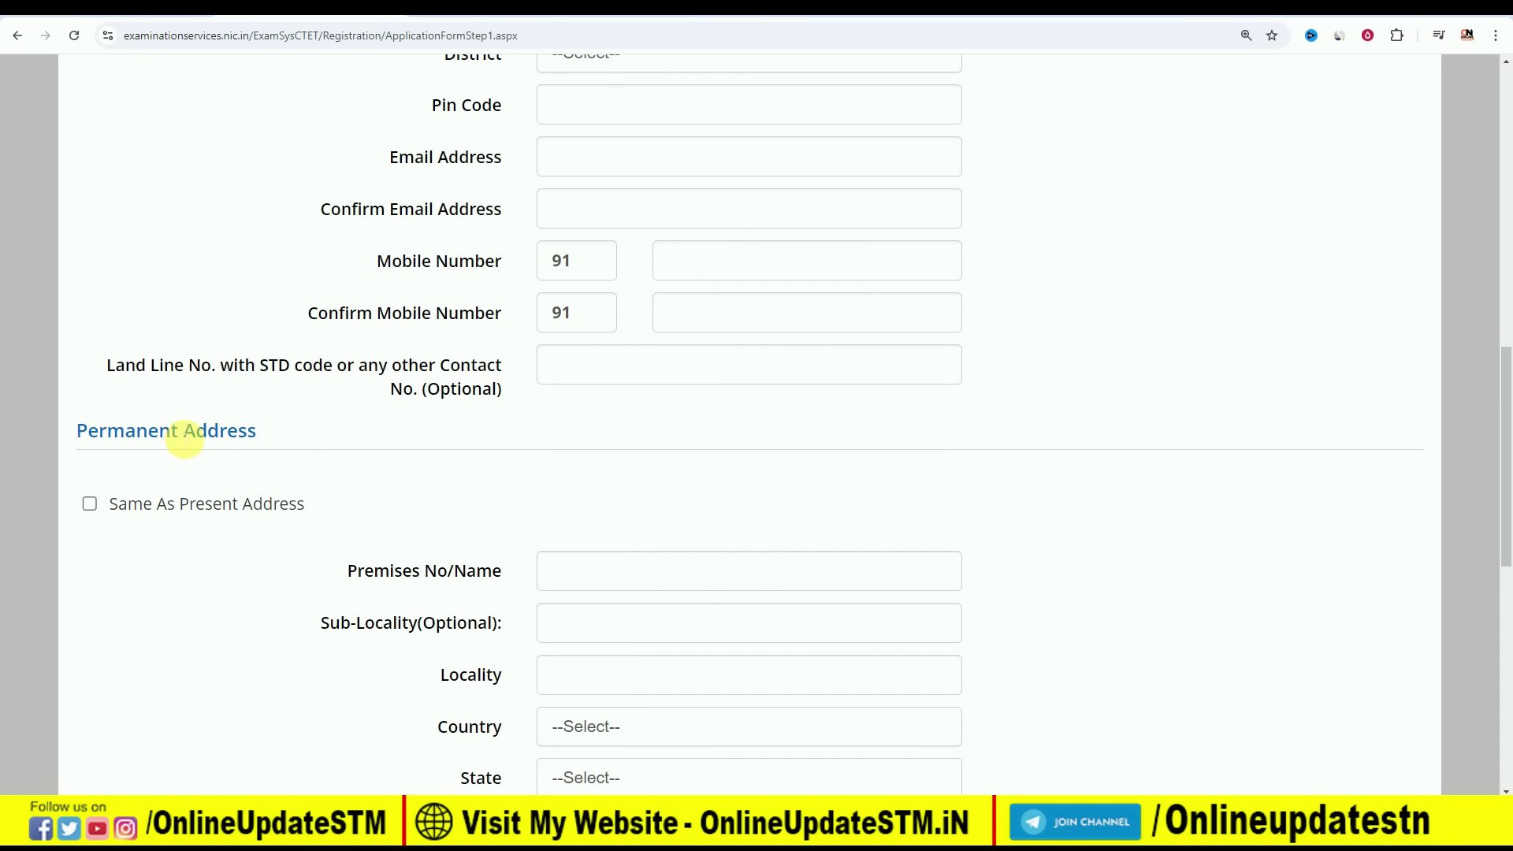
{"action": "scroll", "coordinate": [309, 445], "scroll_direction": "up", "scroll_amount": 2}
{"action": "scroll", "coordinate": [244, 359], "scroll_direction": "up", "scroll_amount": 3}
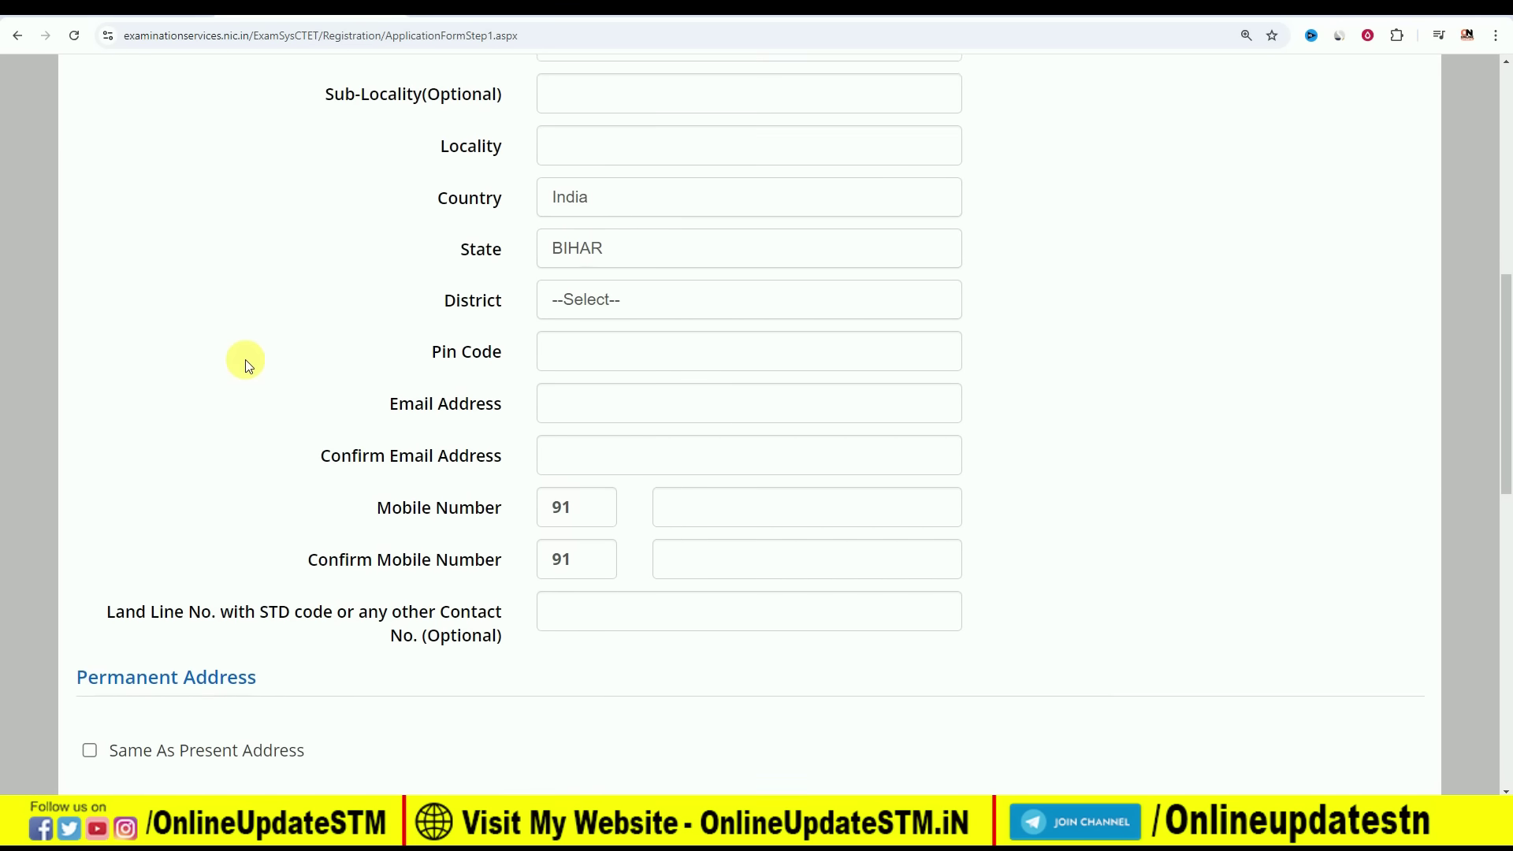
{"action": "scroll", "coordinate": [458, 311], "scroll_direction": "down", "scroll_amount": 4}
{"action": "scroll", "coordinate": [437, 378], "scroll_direction": "down", "scroll_amount": 2}
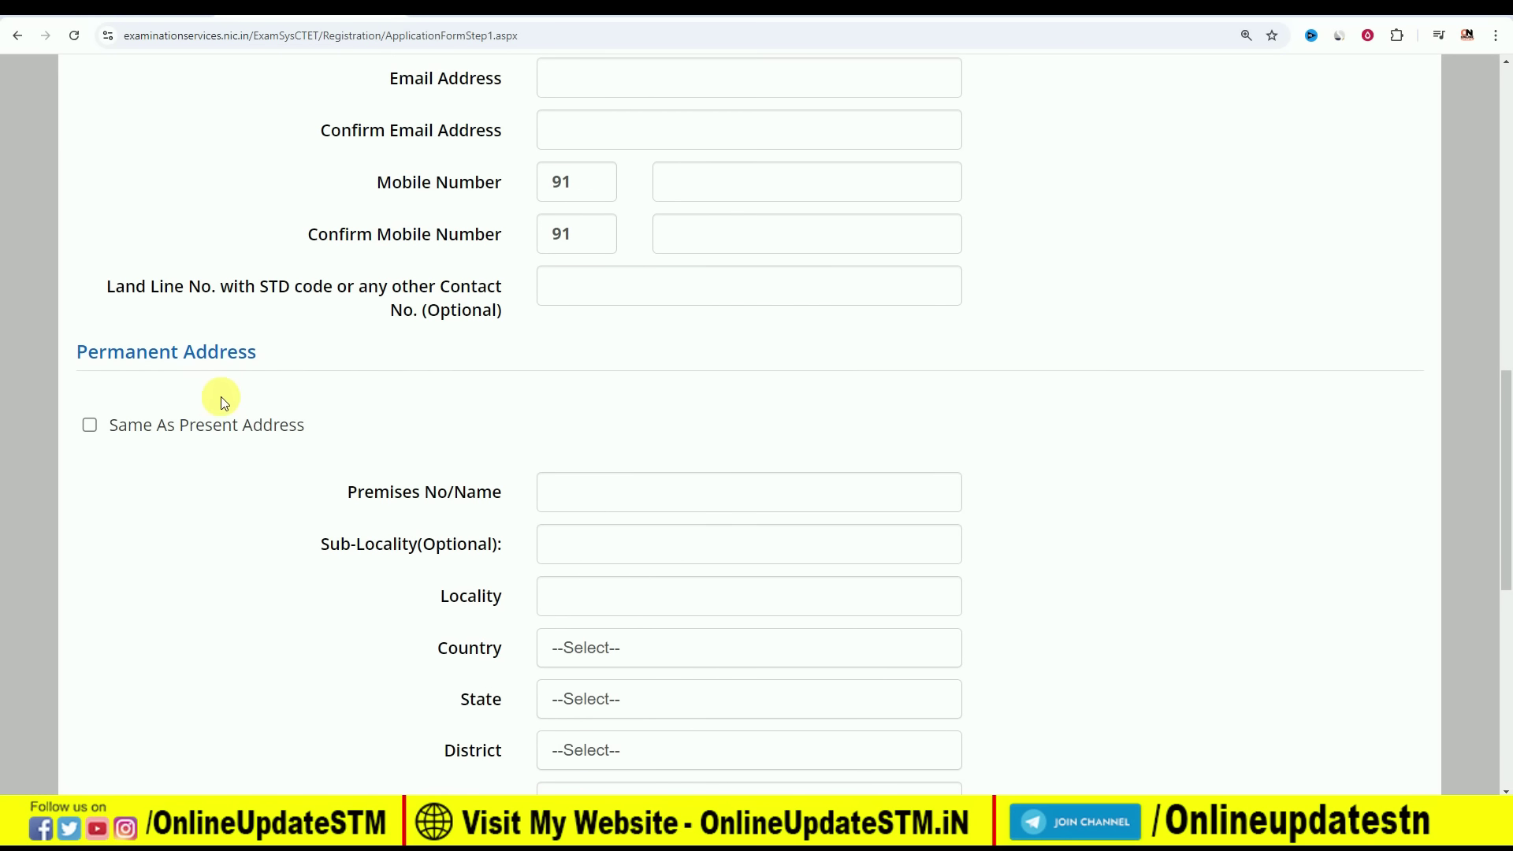
{"action": "left_click", "coordinate": [89, 427]}
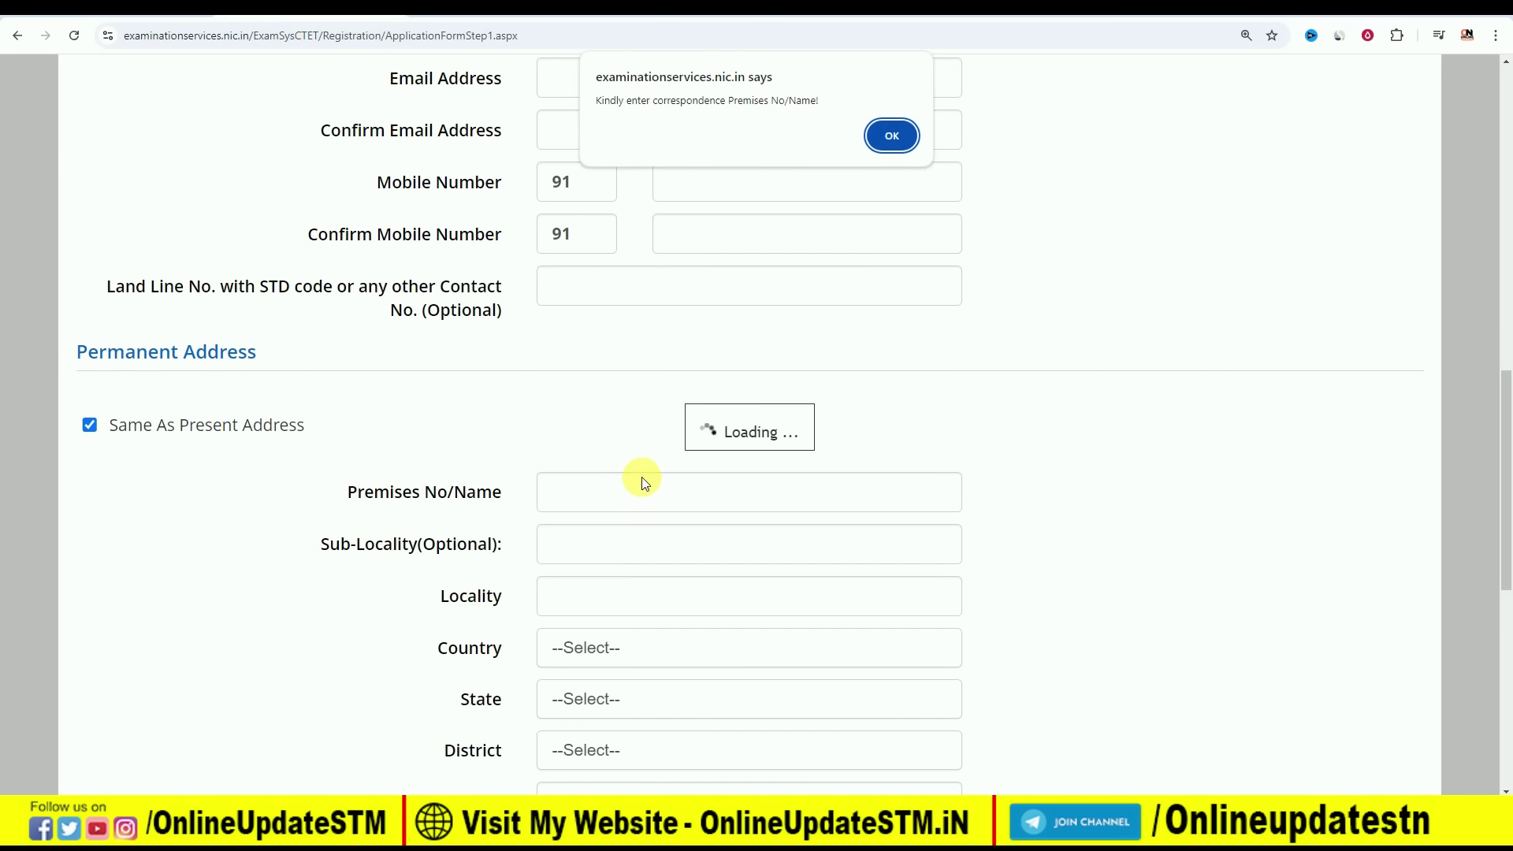
{"action": "left_click", "coordinate": [891, 136]}
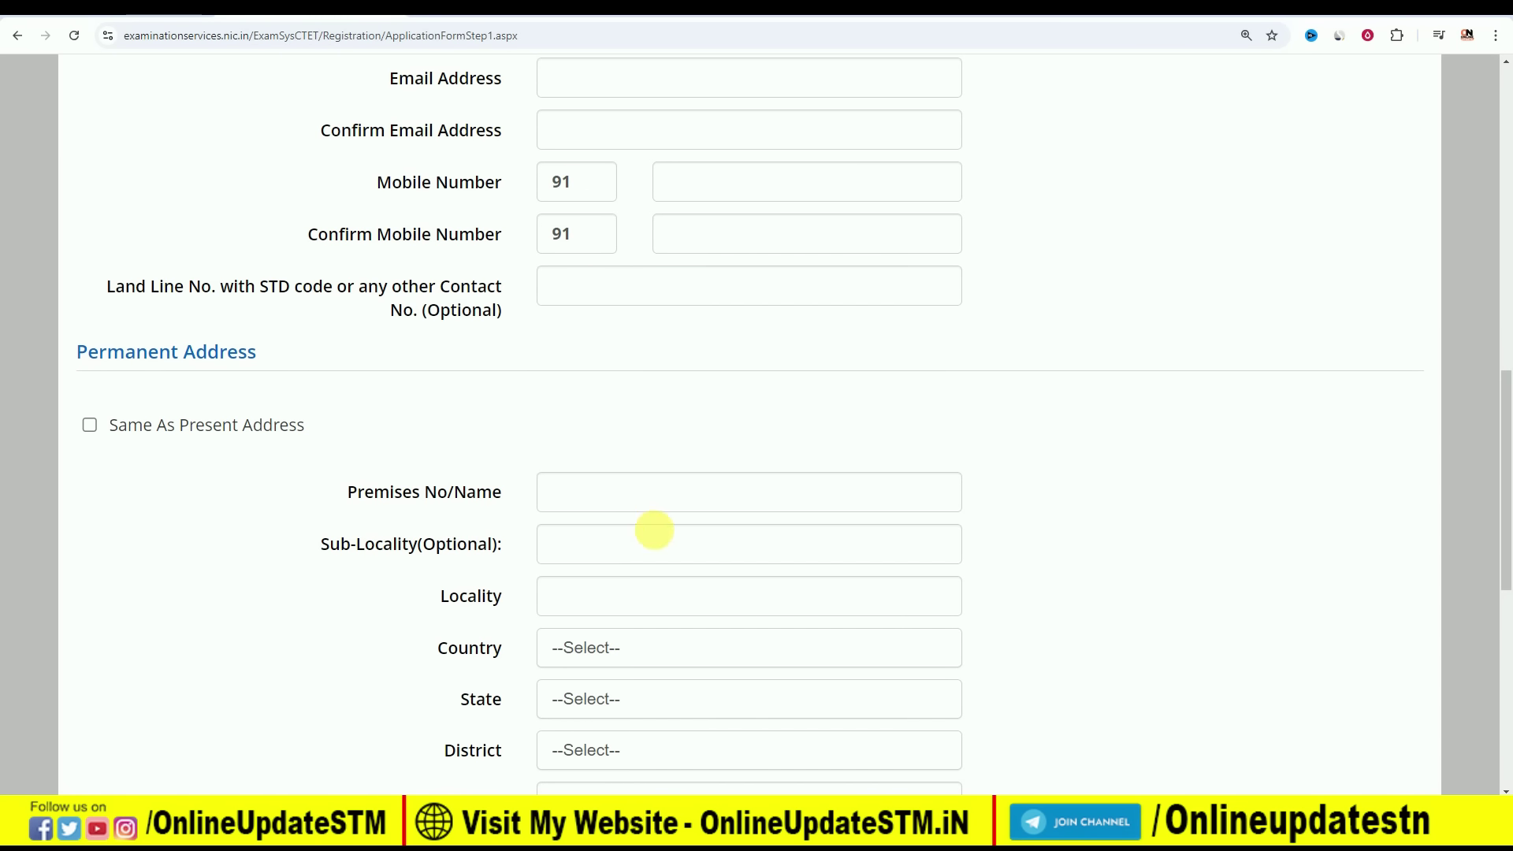
{"action": "scroll", "coordinate": [654, 536], "scroll_direction": "down", "scroll_amount": 3}
{"action": "scroll", "coordinate": [656, 533], "scroll_direction": "down", "scroll_amount": 2}
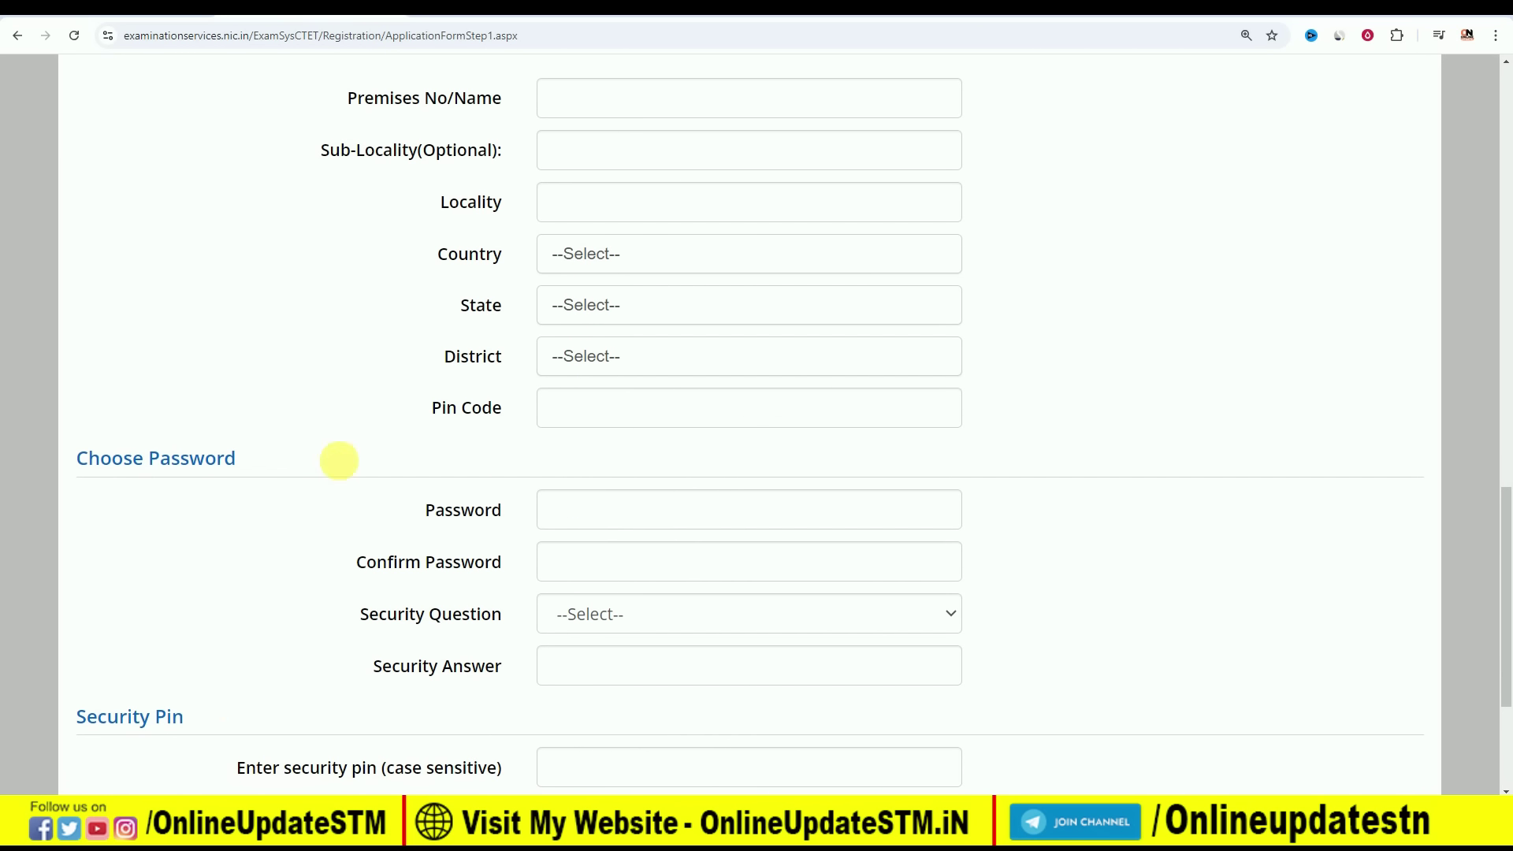
Copy the saved password from the Notepad note and return to the form
{"action": "key", "text": "alt+Tab"}
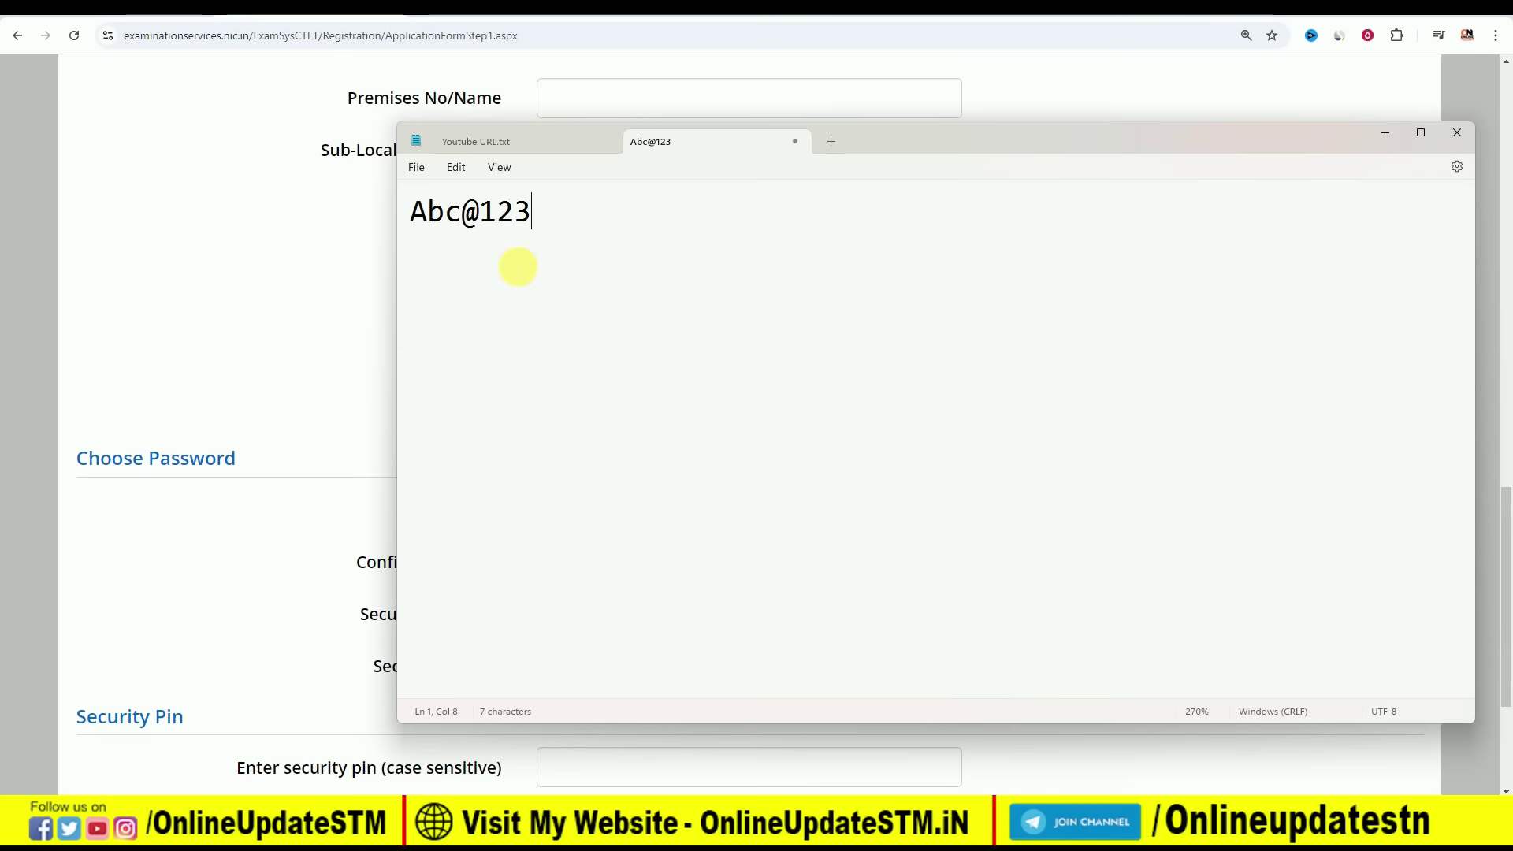
{"action": "left_click_drag", "start_coordinate": [411, 211], "coordinate": [574, 215]}
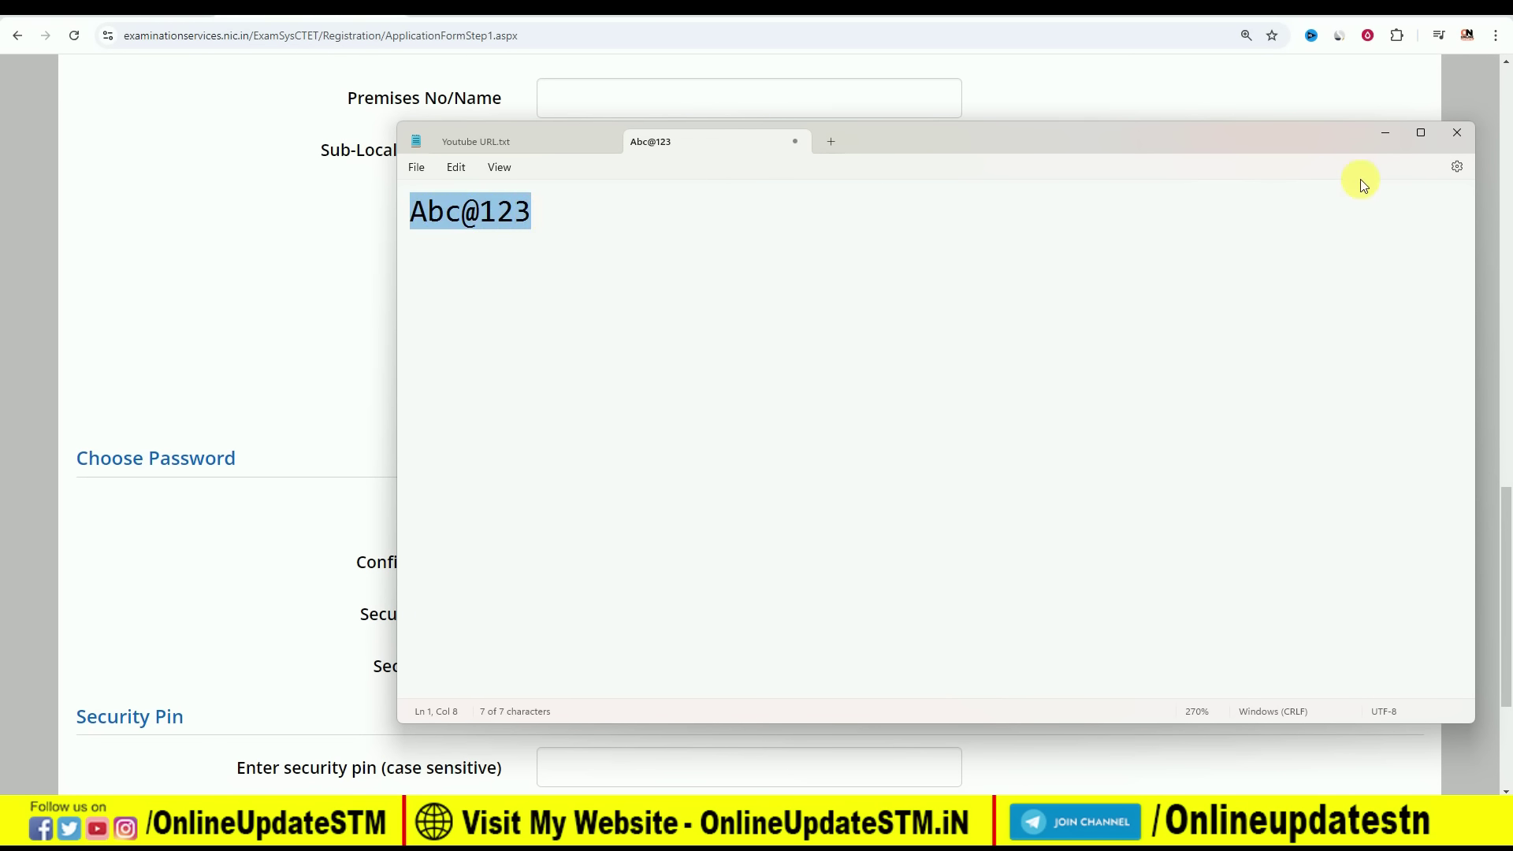
{"action": "left_click", "coordinate": [1383, 139]}
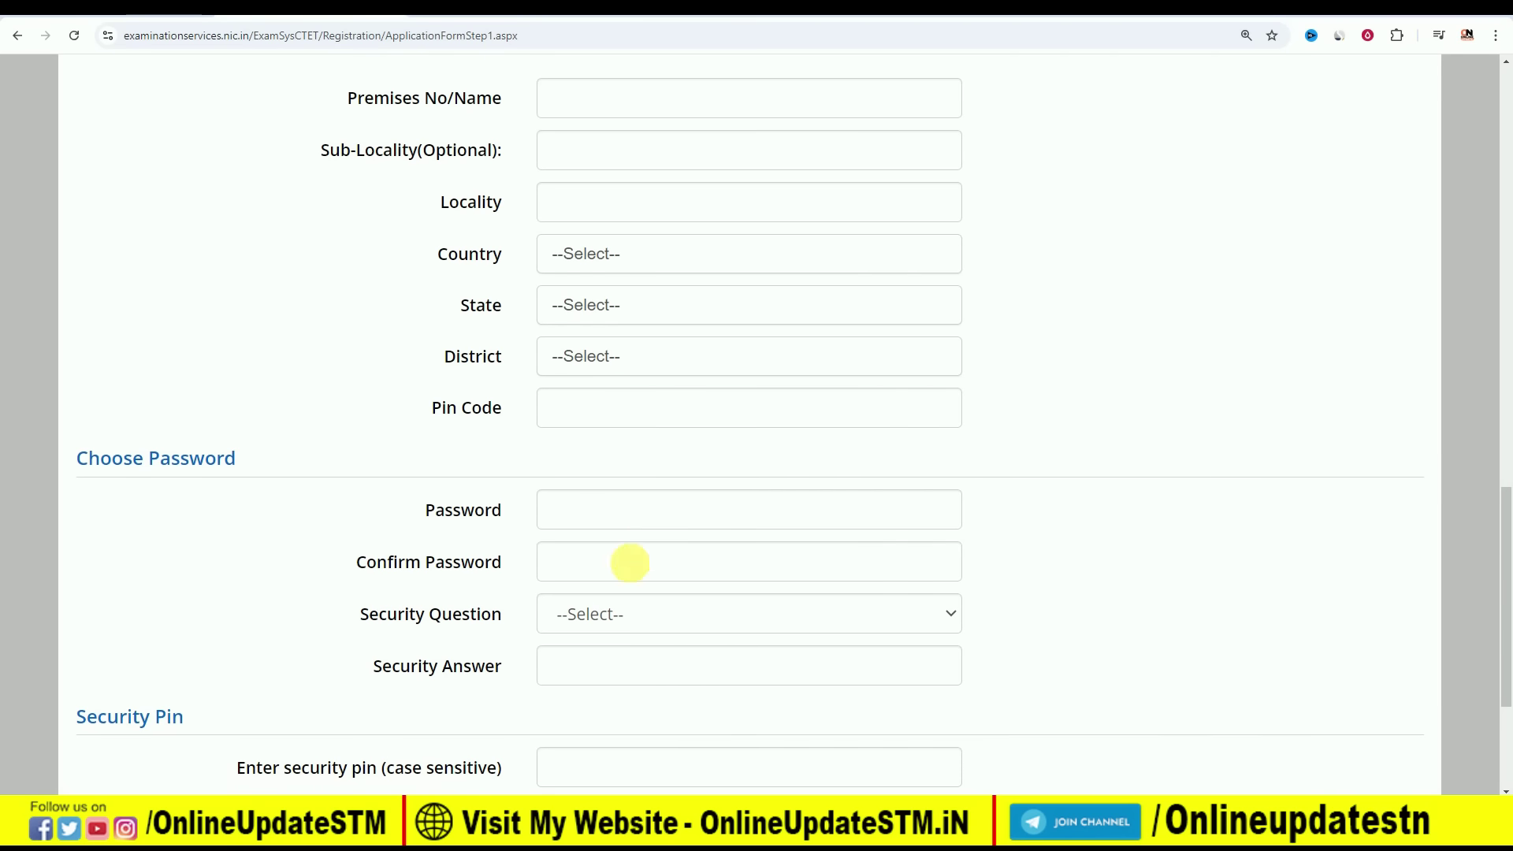
Choose 'Which is the website you rarely visit ?' as the security question
{"action": "left_click", "coordinate": [661, 616]}
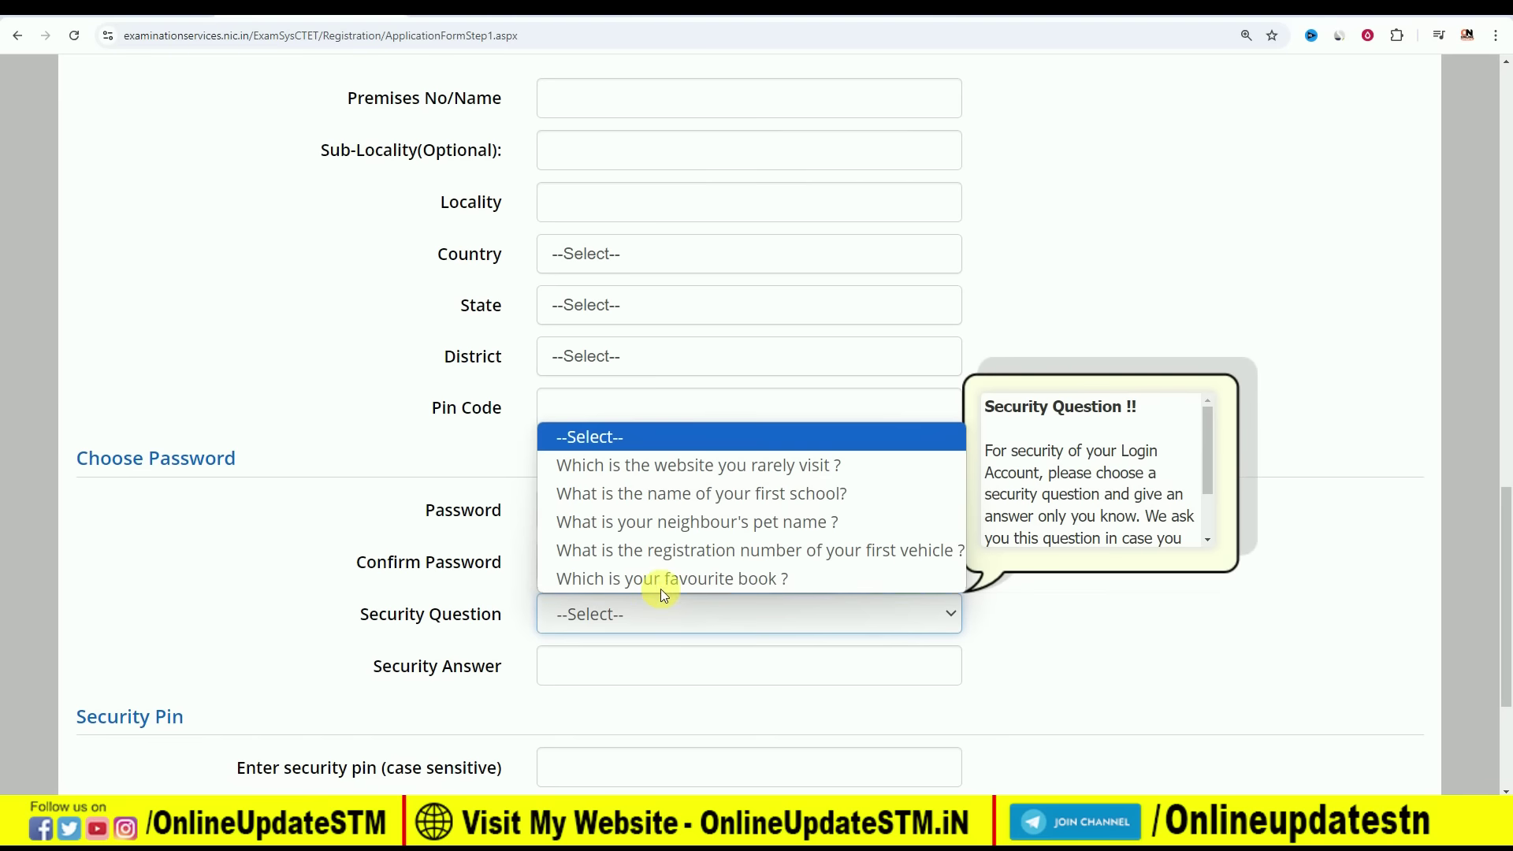
{"action": "left_click", "coordinate": [700, 468]}
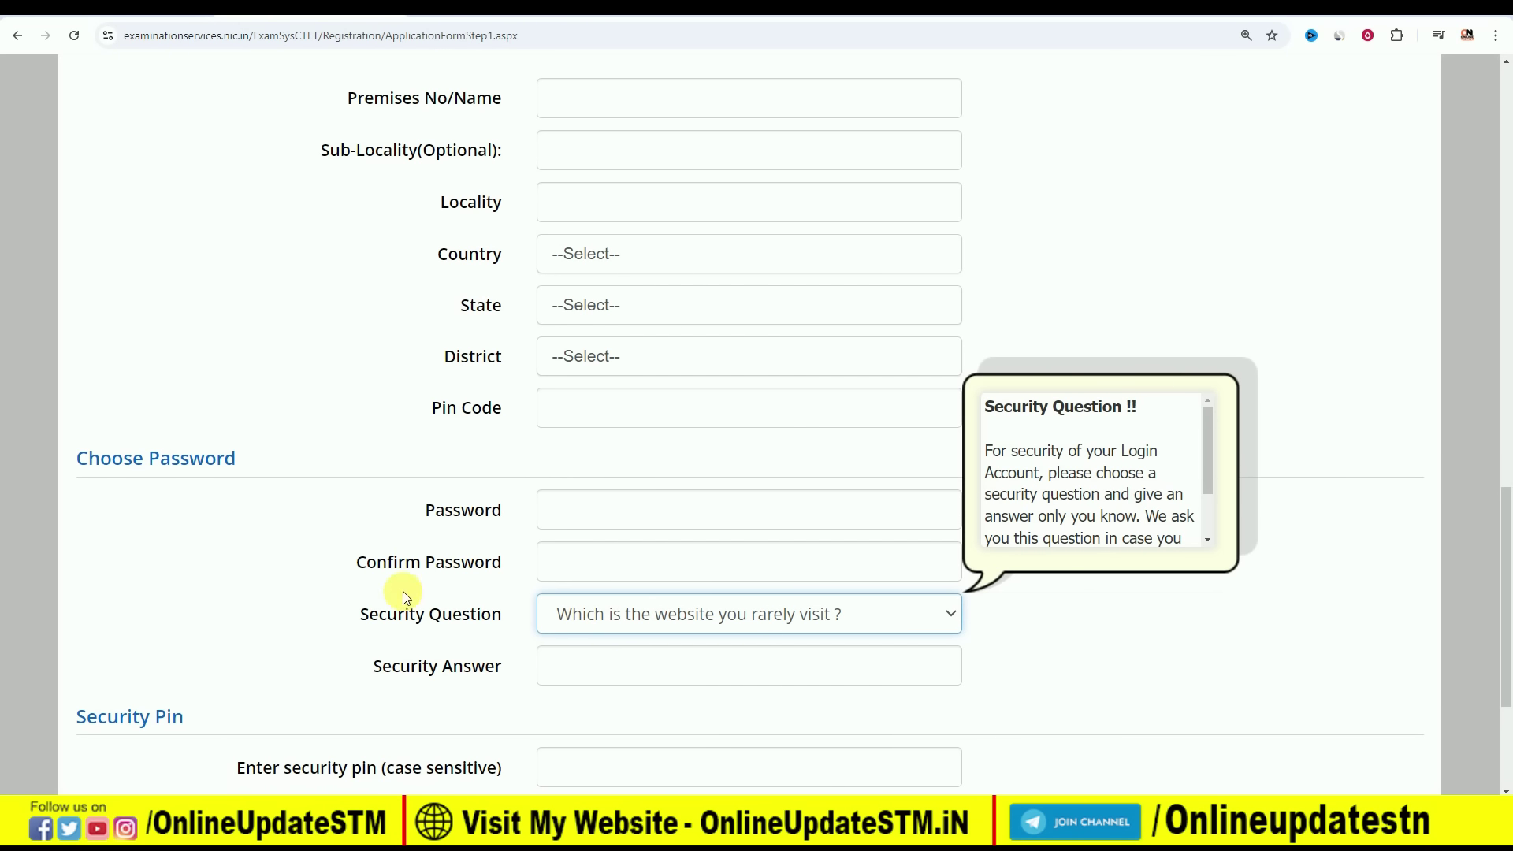
{"action": "scroll", "coordinate": [404, 596], "scroll_direction": "down", "scroll_amount": 3}
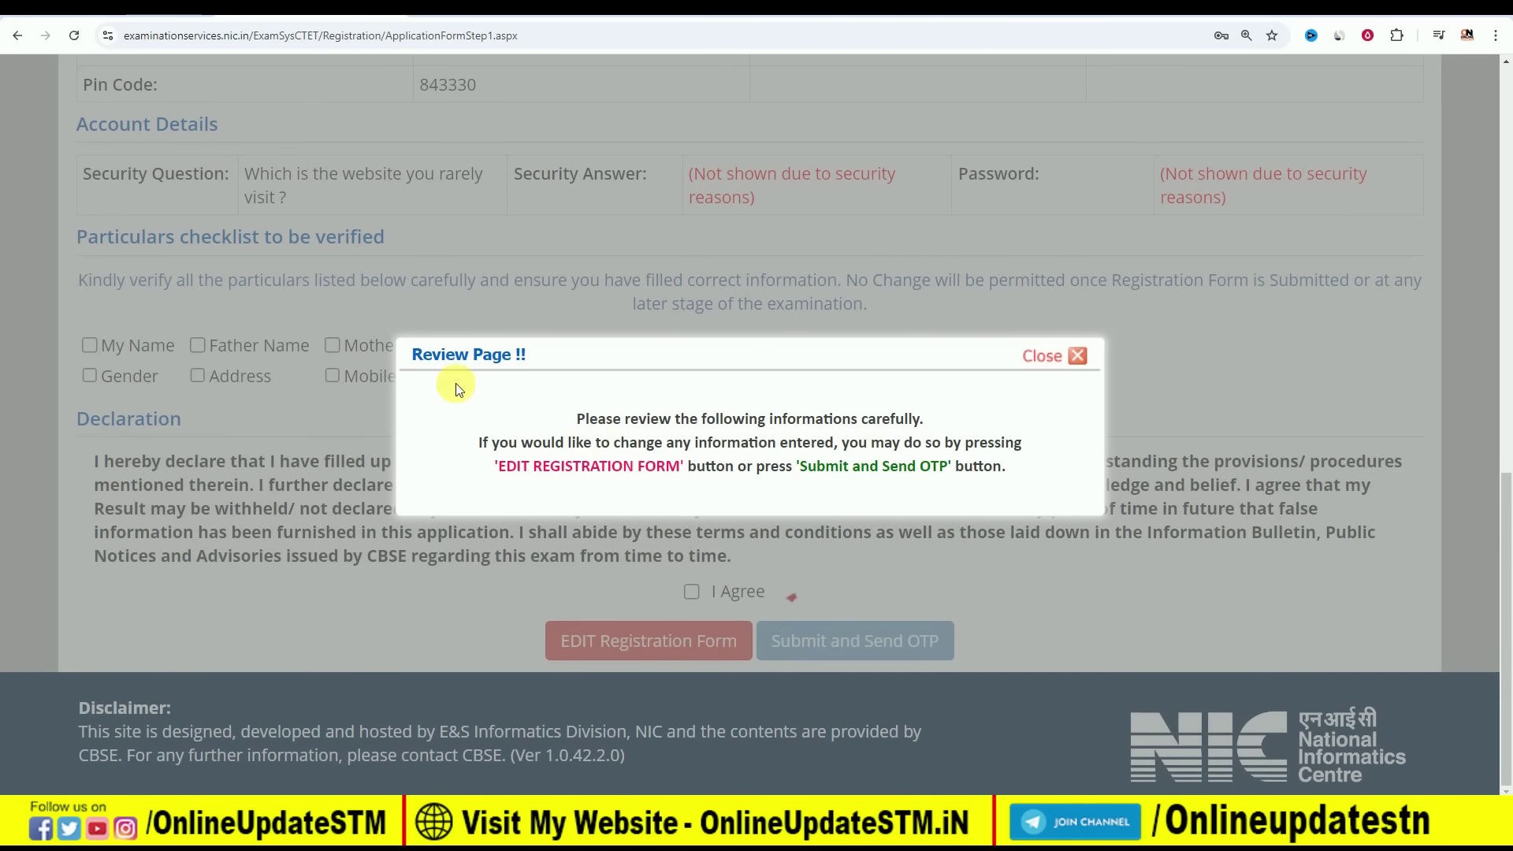
Dismiss the review notice, tick Name, Mother Name, Date of Birth and Gender, and agree
{"action": "left_click", "coordinate": [1076, 360]}
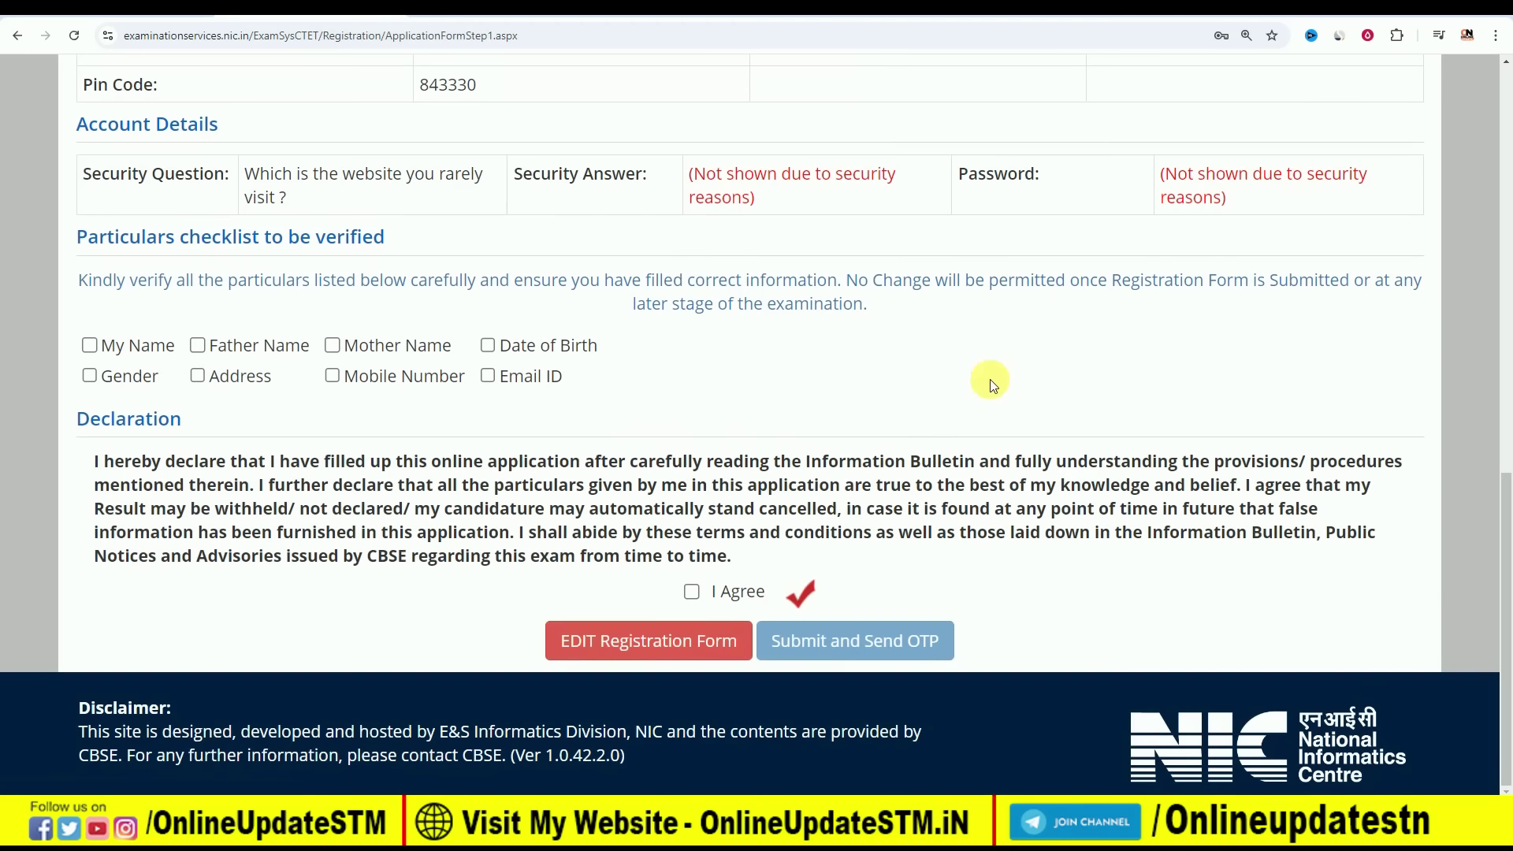
{"action": "left_click", "coordinate": [90, 347]}
{"action": "left_click", "coordinate": [333, 347]}
{"action": "left_click", "coordinate": [487, 346]}
{"action": "left_click", "coordinate": [91, 376]}
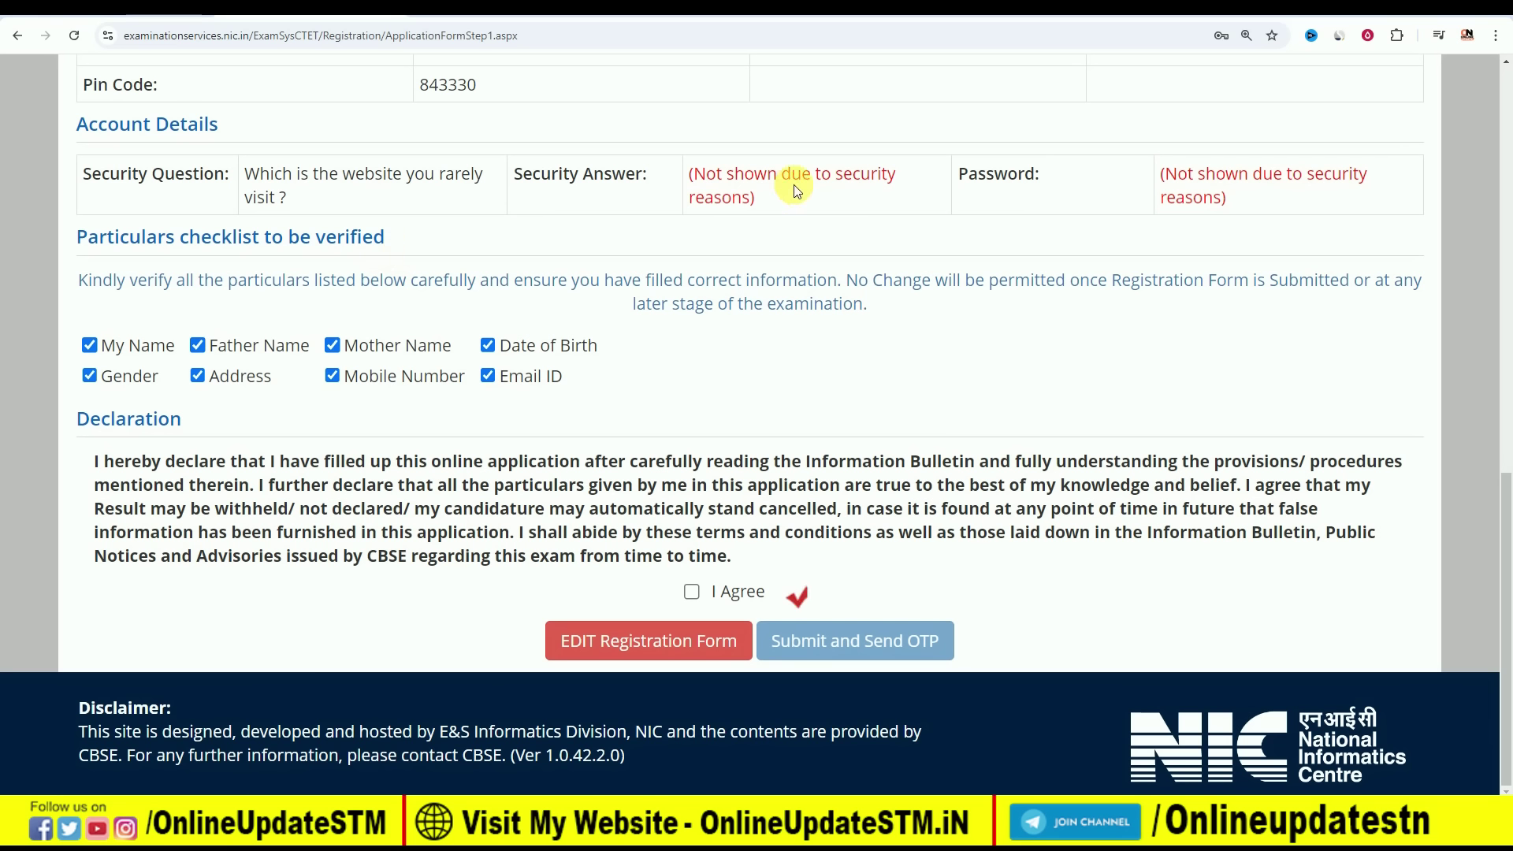
{"action": "left_click", "coordinate": [693, 593]}
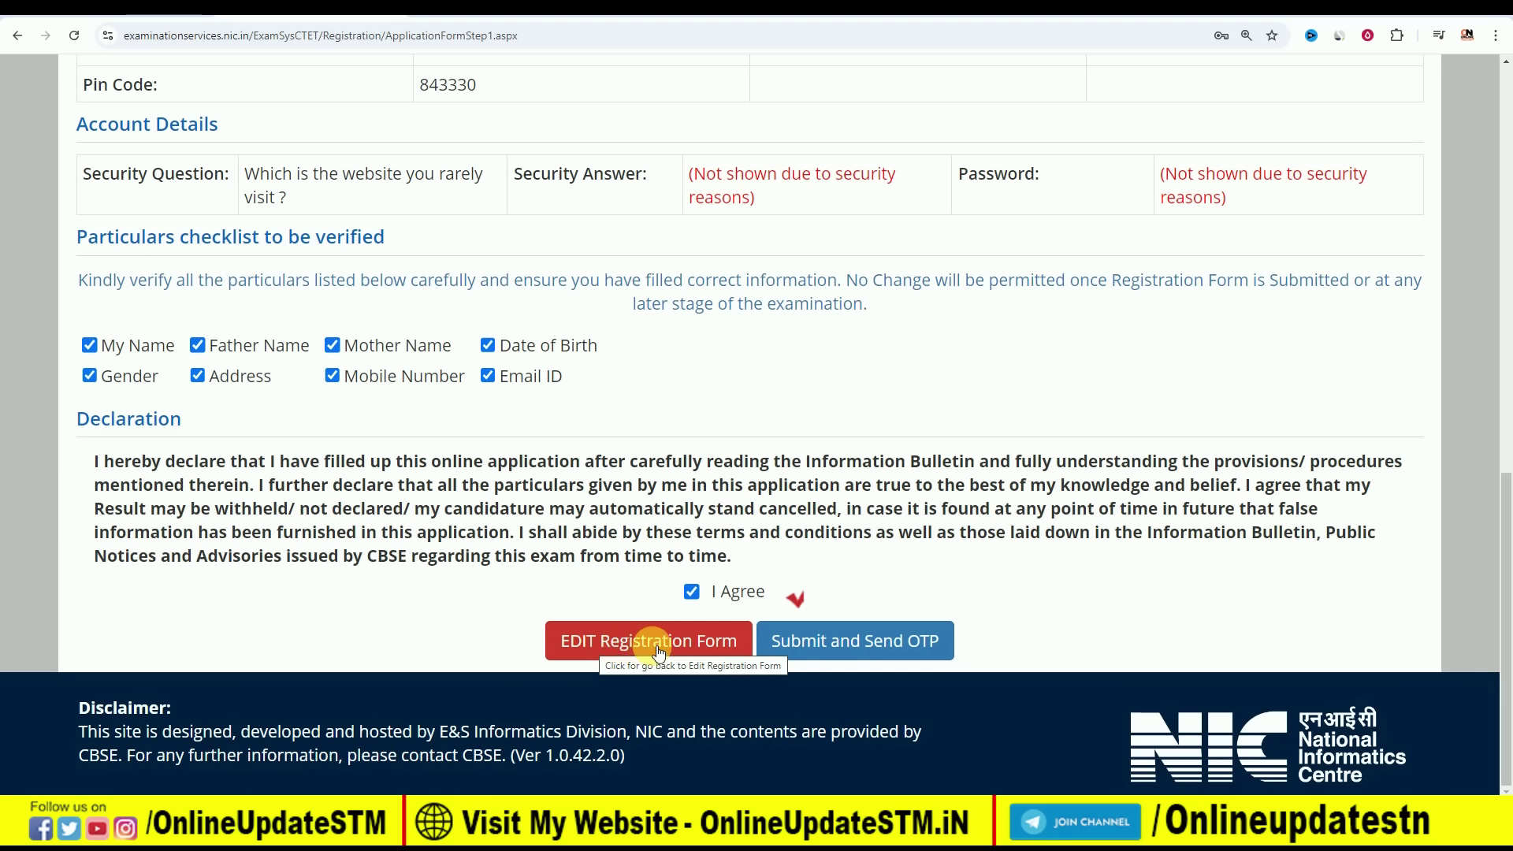
Submit the registration form, confirm the OTP request, and submit it with the mobile OTP
{"action": "left_click", "coordinate": [855, 642]}
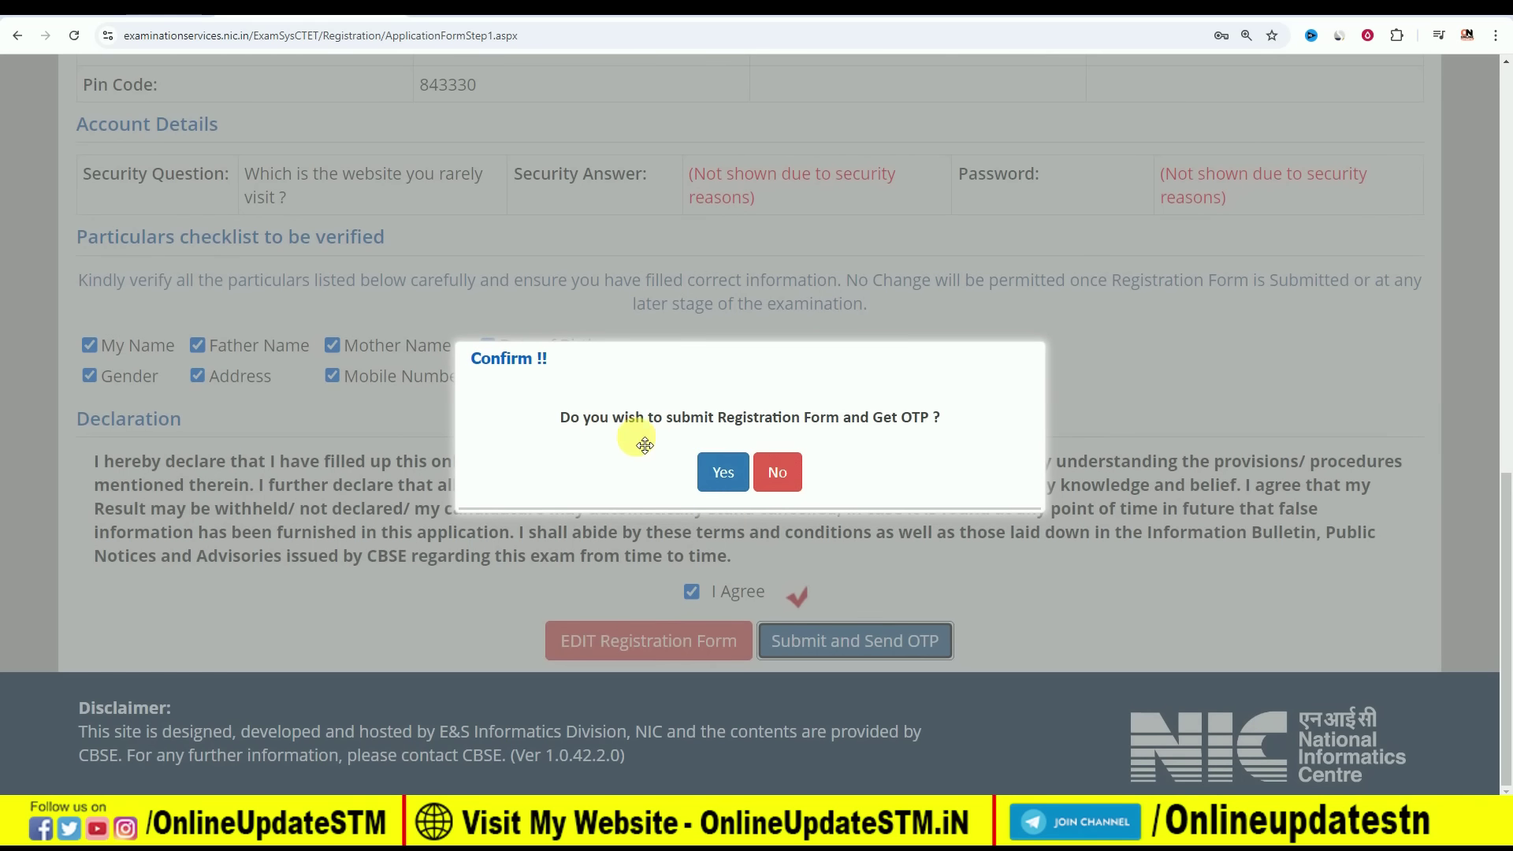
{"action": "left_click", "coordinate": [715, 473]}
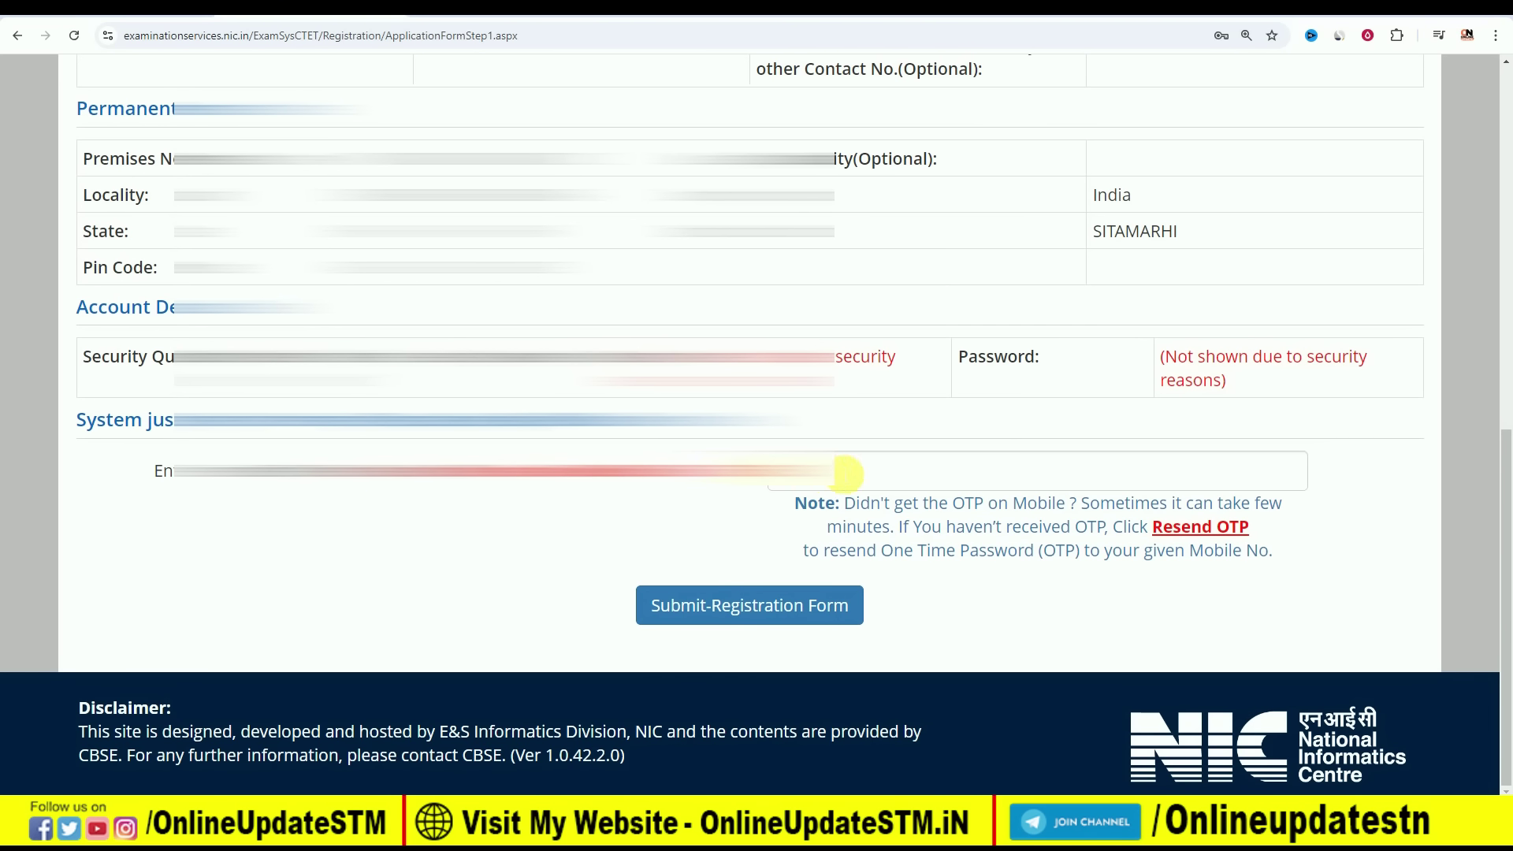
{"action": "left_click", "coordinate": [841, 474]}
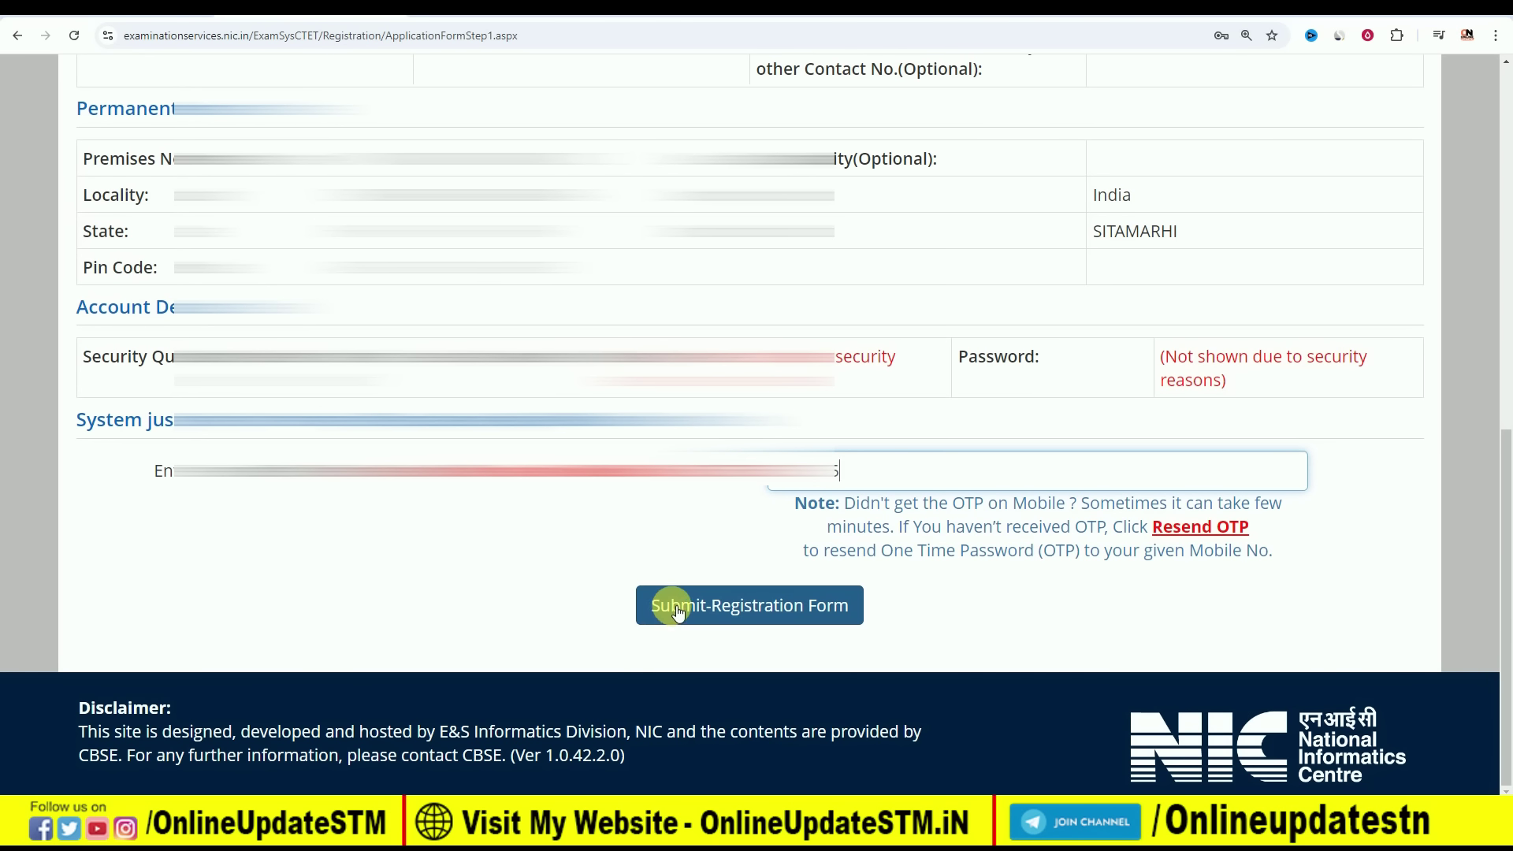
{"action": "left_click", "coordinate": [752, 607]}
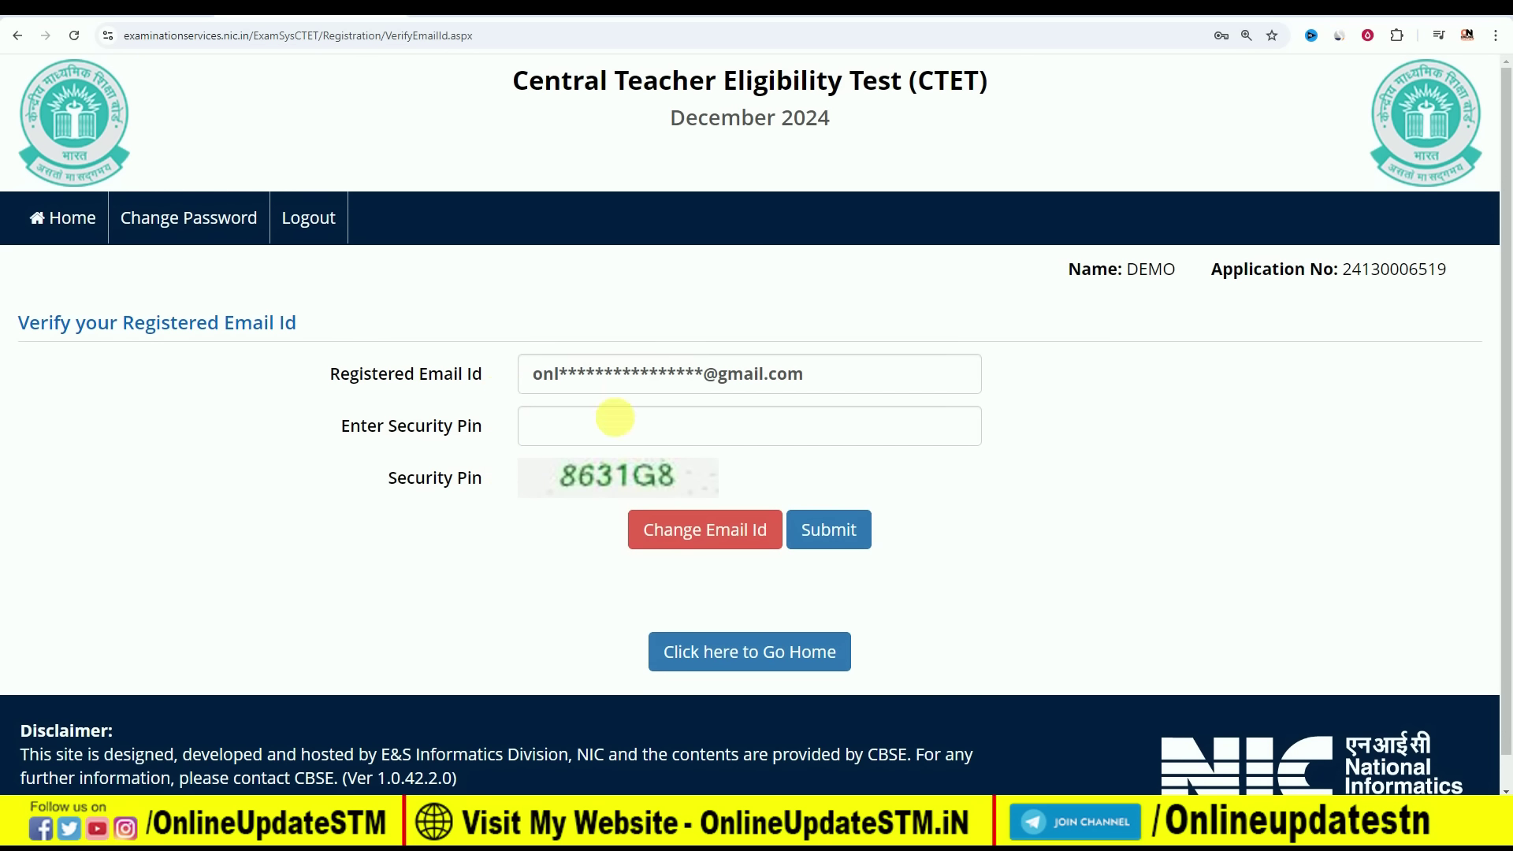
Enter the security pin, acknowledge the match alert, and return to the Home status page
{"action": "left_click", "coordinate": [599, 436]}
{"action": "type", "text": "8631G8"}
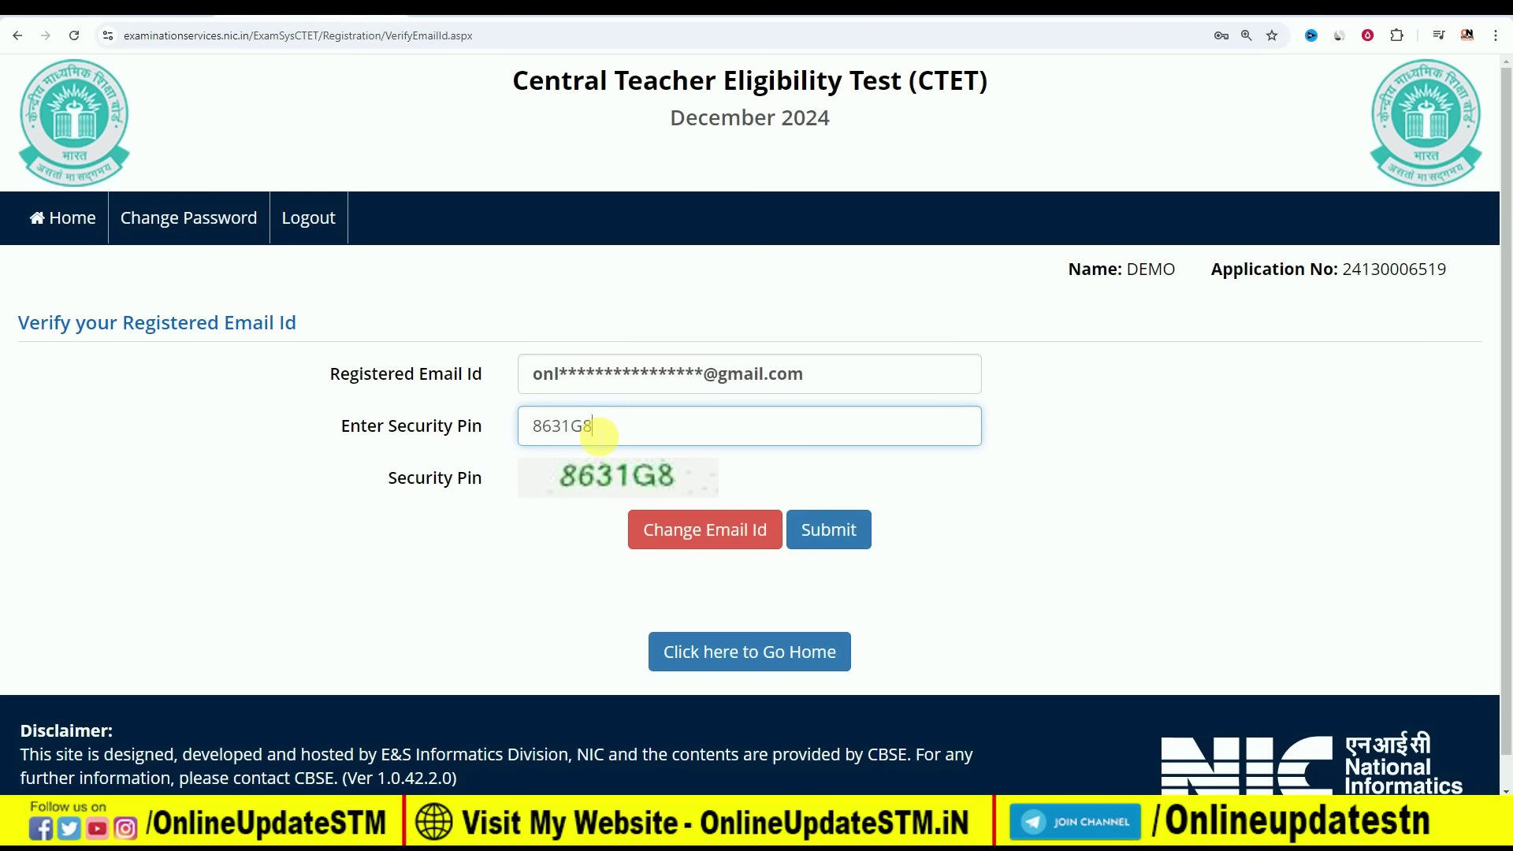
{"action": "left_click", "coordinate": [829, 533]}
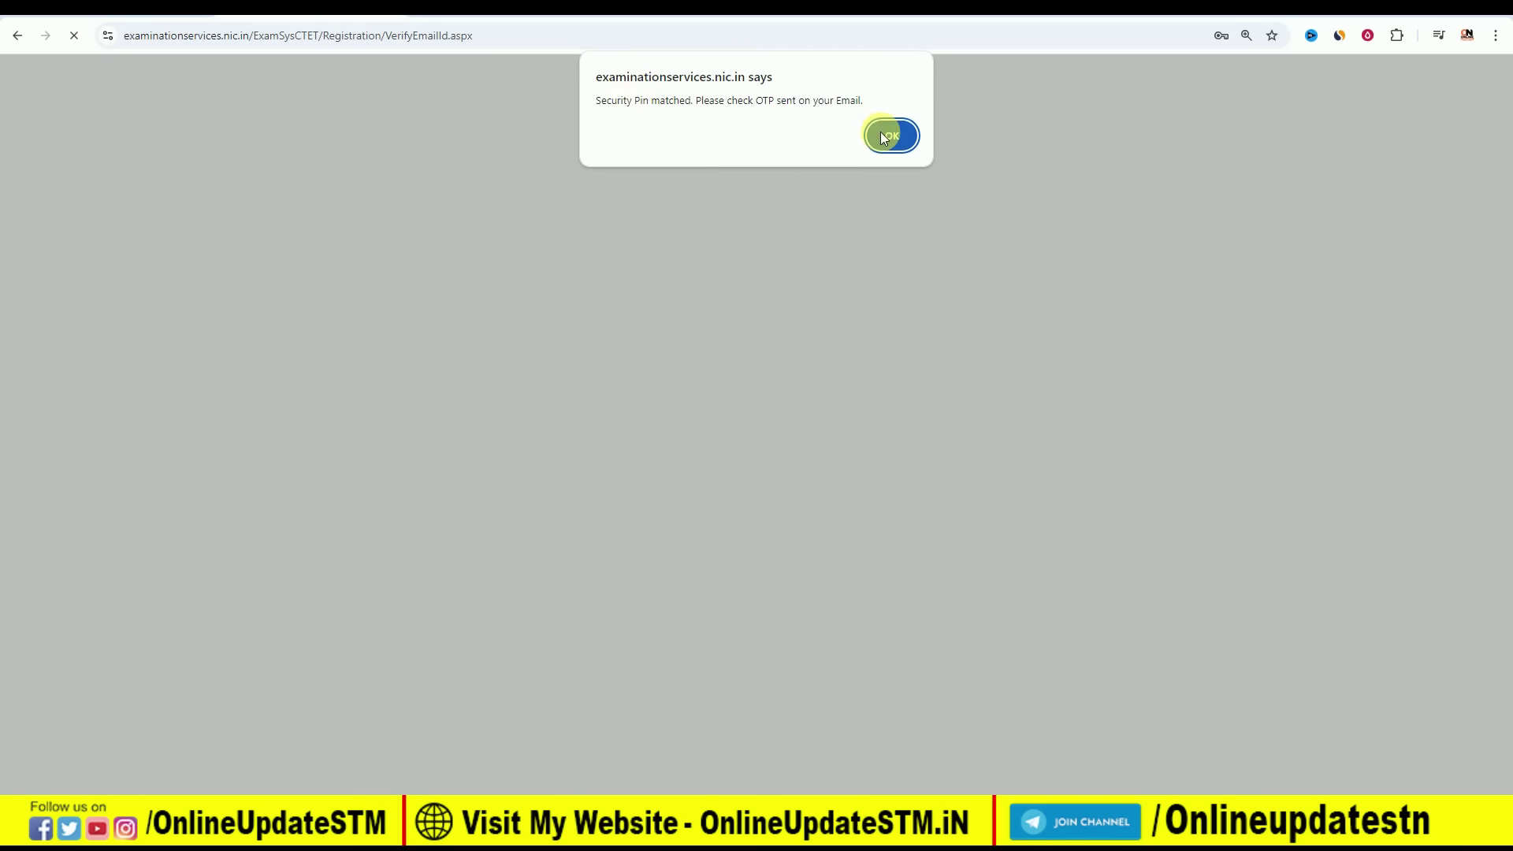
{"action": "left_click", "coordinate": [887, 136]}
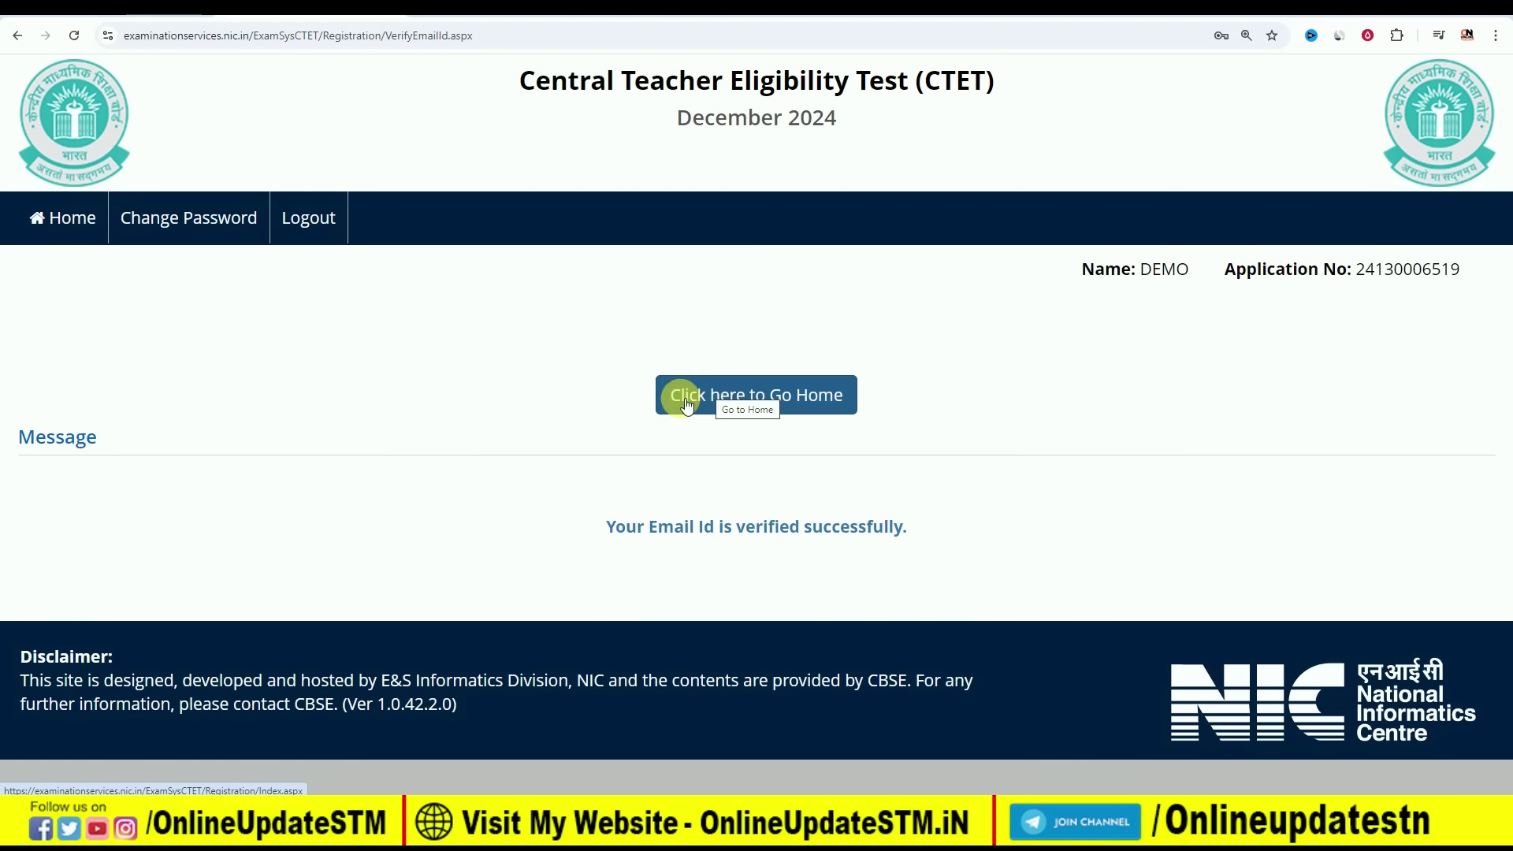
{"action": "left_click", "coordinate": [751, 398]}
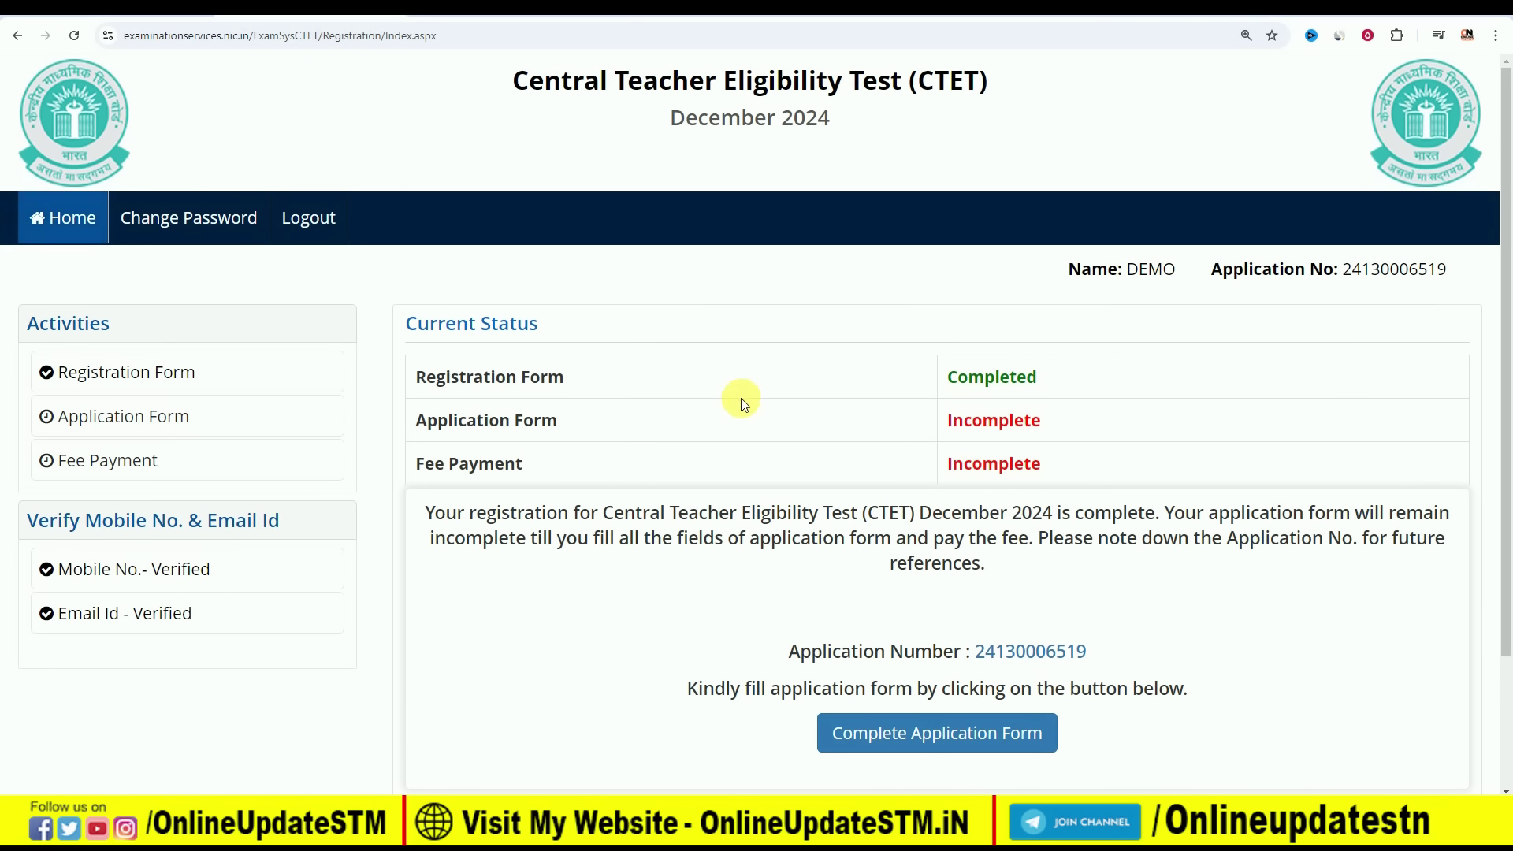
Go to Application Form under Activities and open its Personal Details section
{"action": "left_click", "coordinate": [116, 420]}
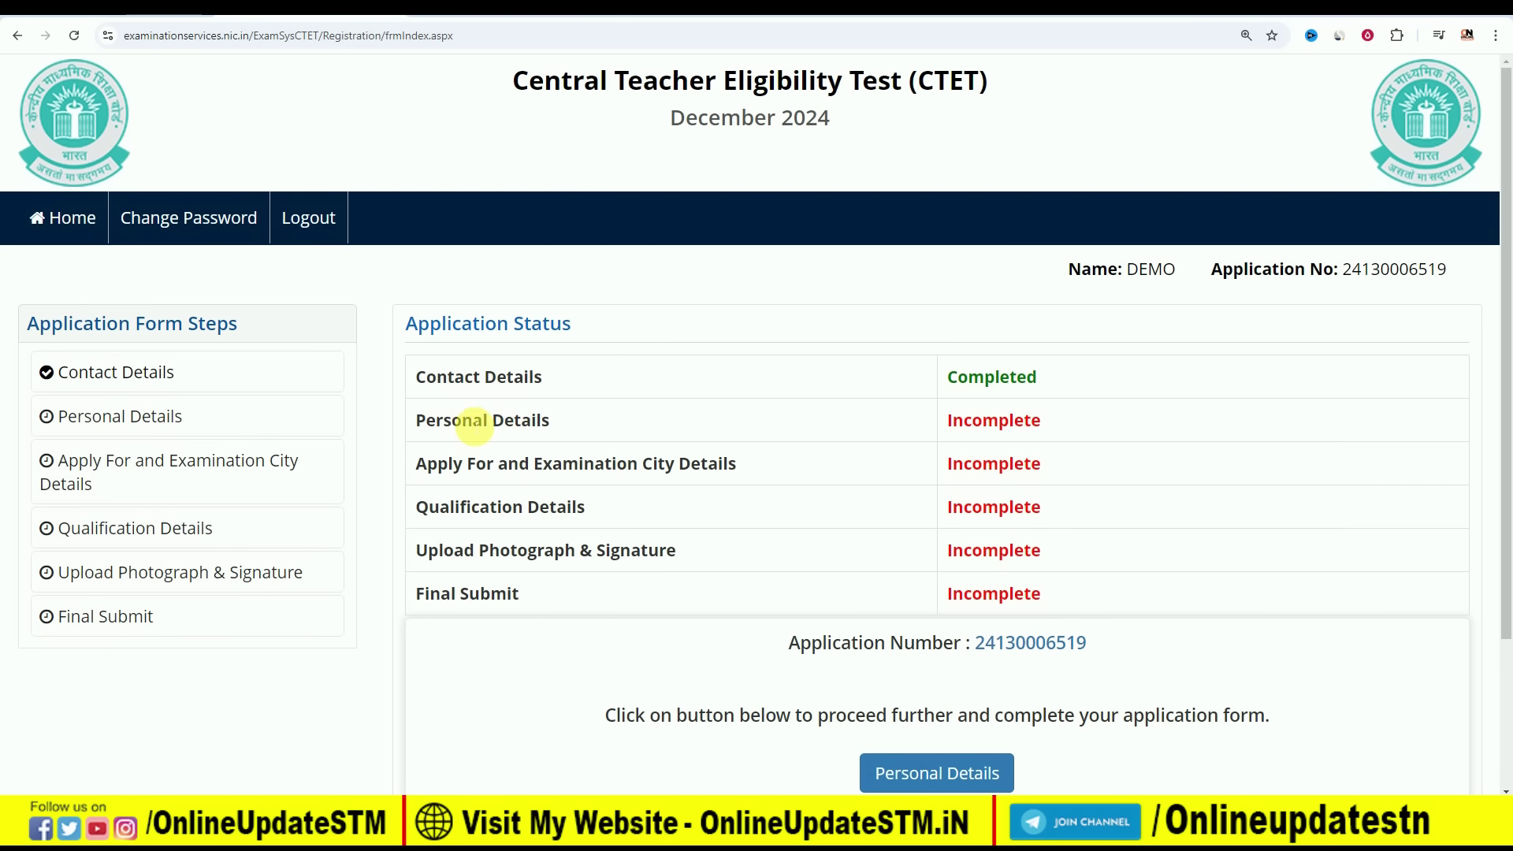
{"action": "left_click", "coordinate": [152, 418]}
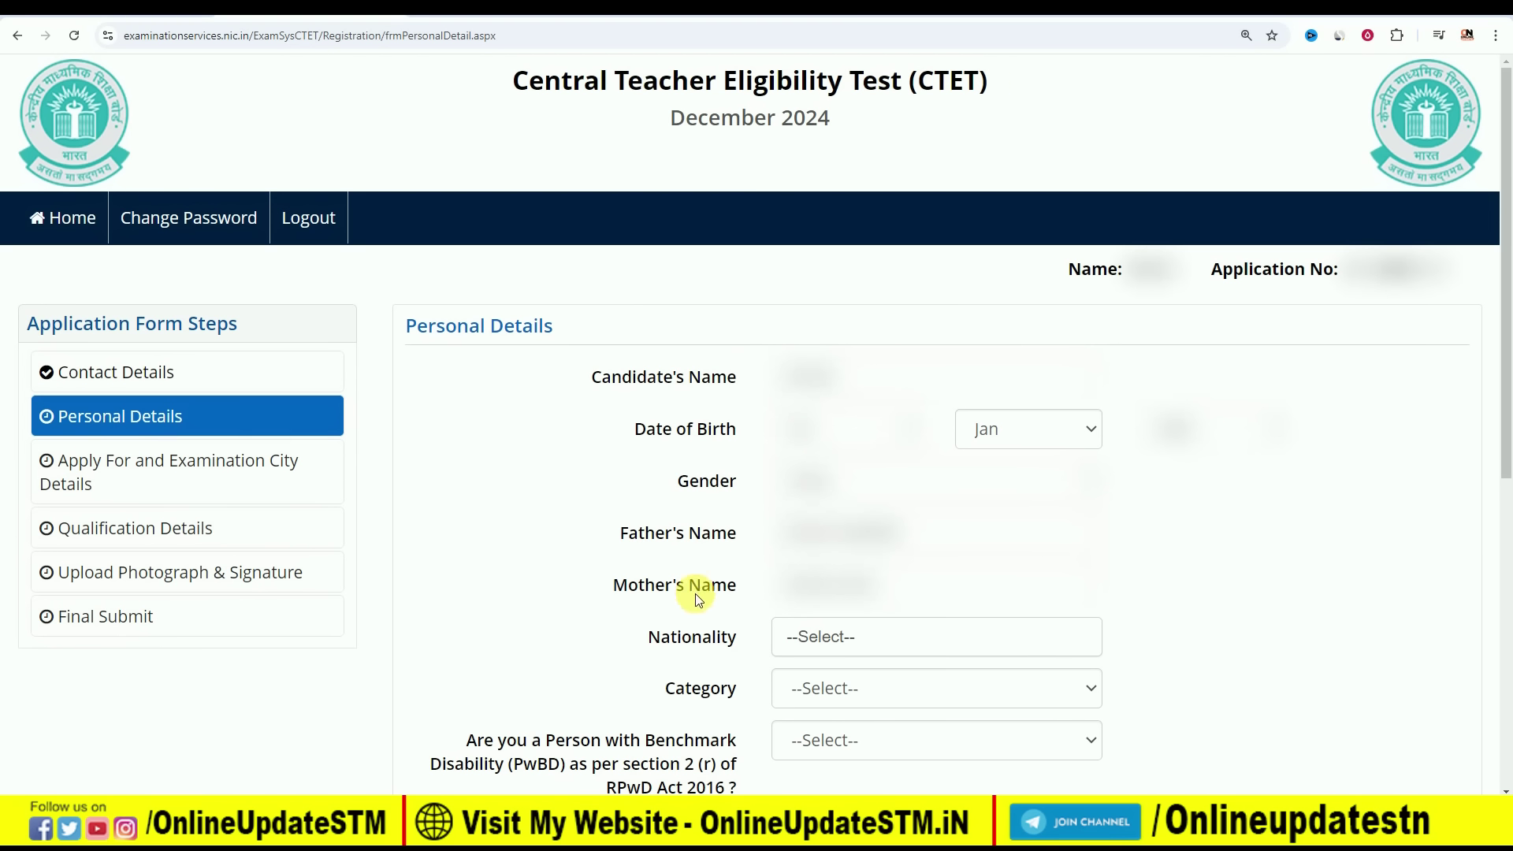
Set nationality to Indian and category to OBC-NCL
{"action": "scroll", "coordinate": [793, 474], "scroll_direction": "down", "scroll_amount": 2}
{"action": "left_click", "coordinate": [824, 479]}
{"action": "left_click", "coordinate": [821, 583]}
{"action": "left_click", "coordinate": [862, 537]}
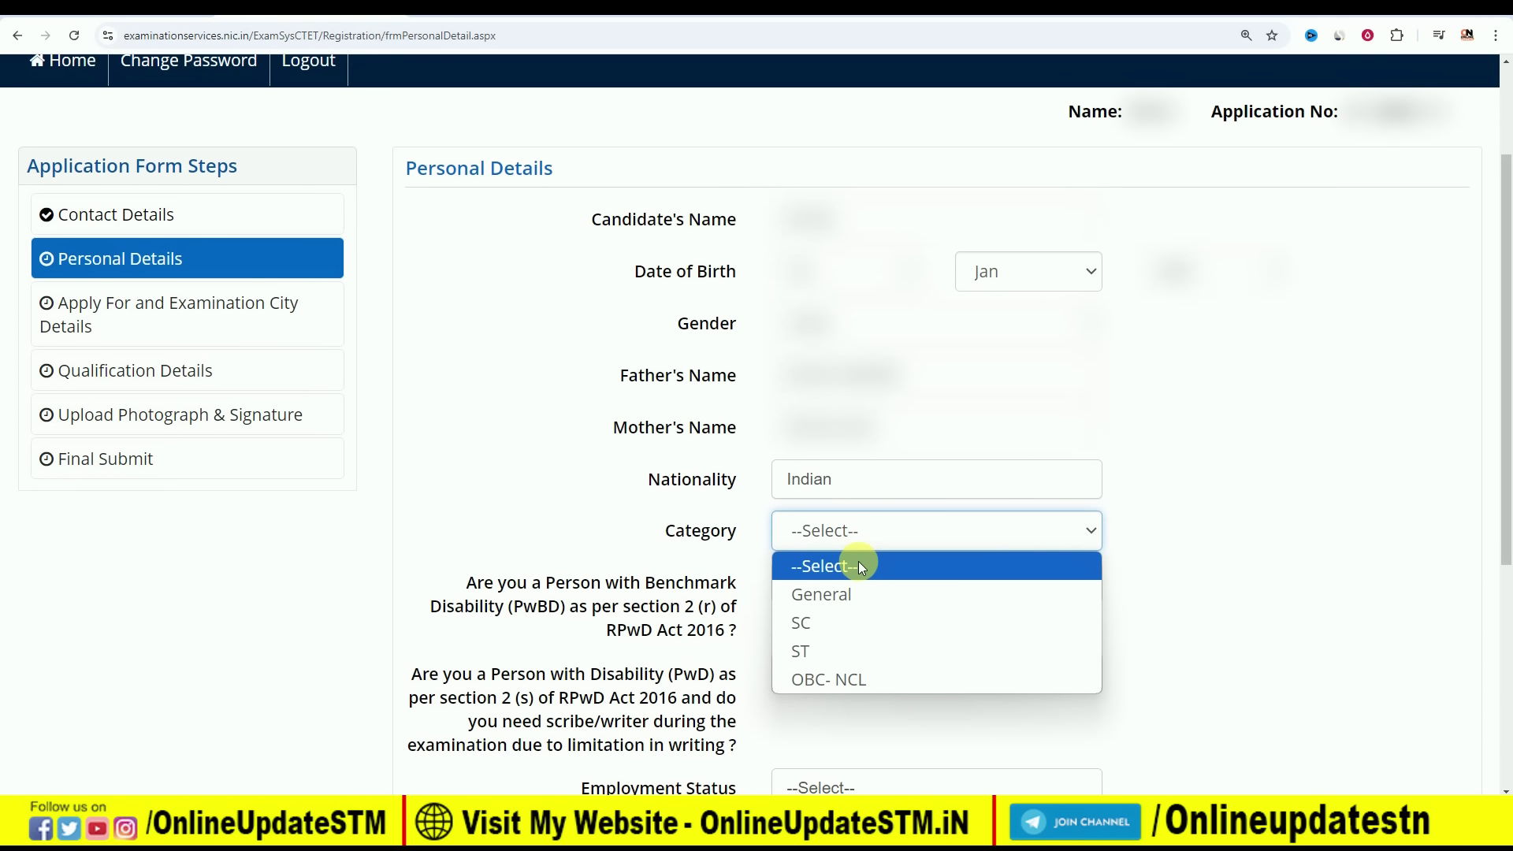
{"action": "left_click", "coordinate": [834, 680]}
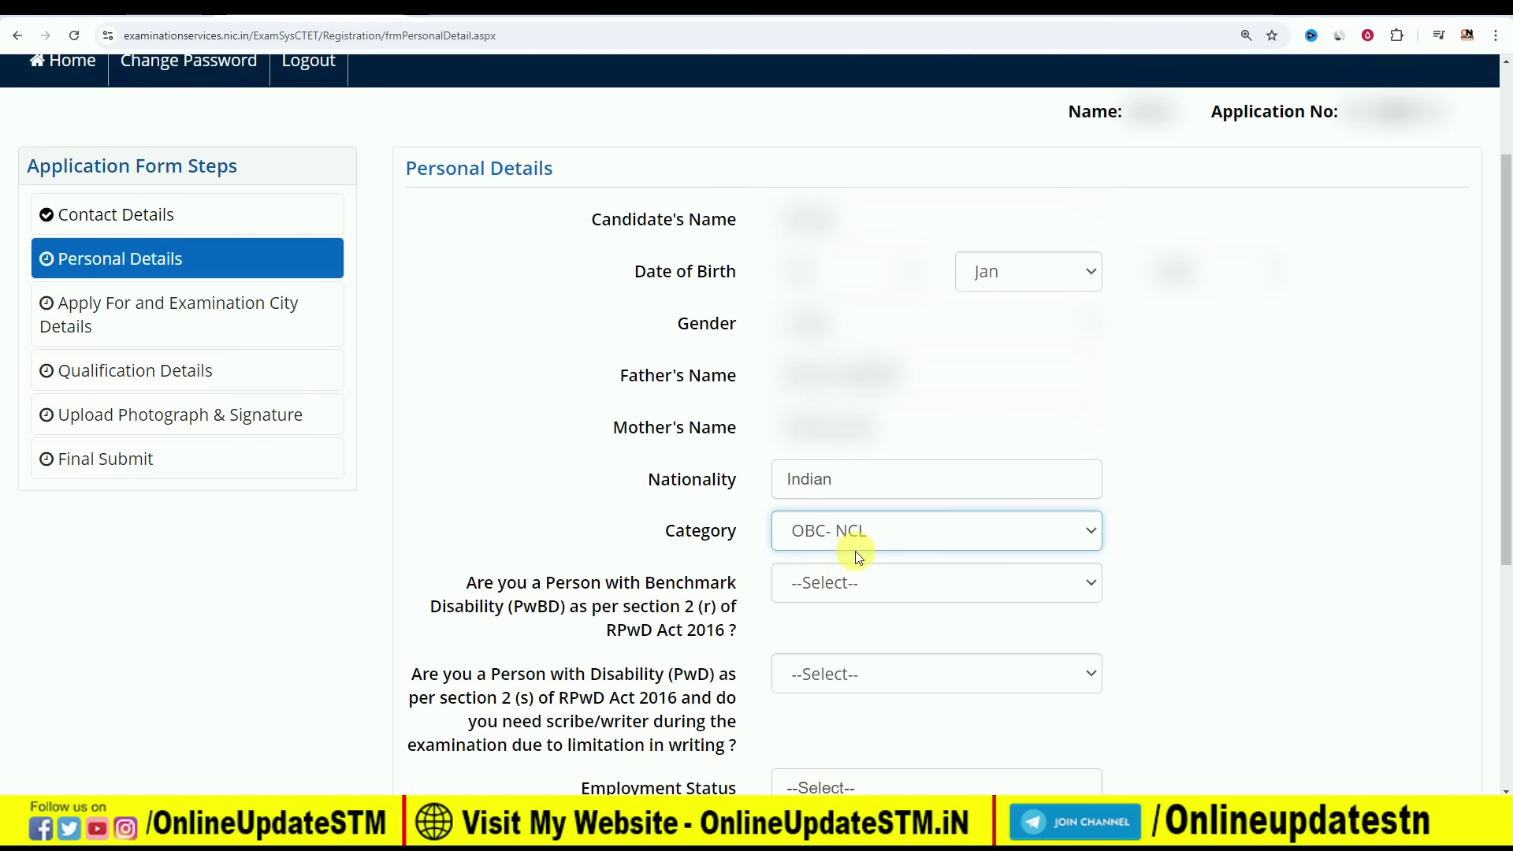
Answer No to benchmark disability and No to needing a scribe
{"action": "scroll", "coordinate": [821, 529], "scroll_direction": "down", "scroll_amount": 1}
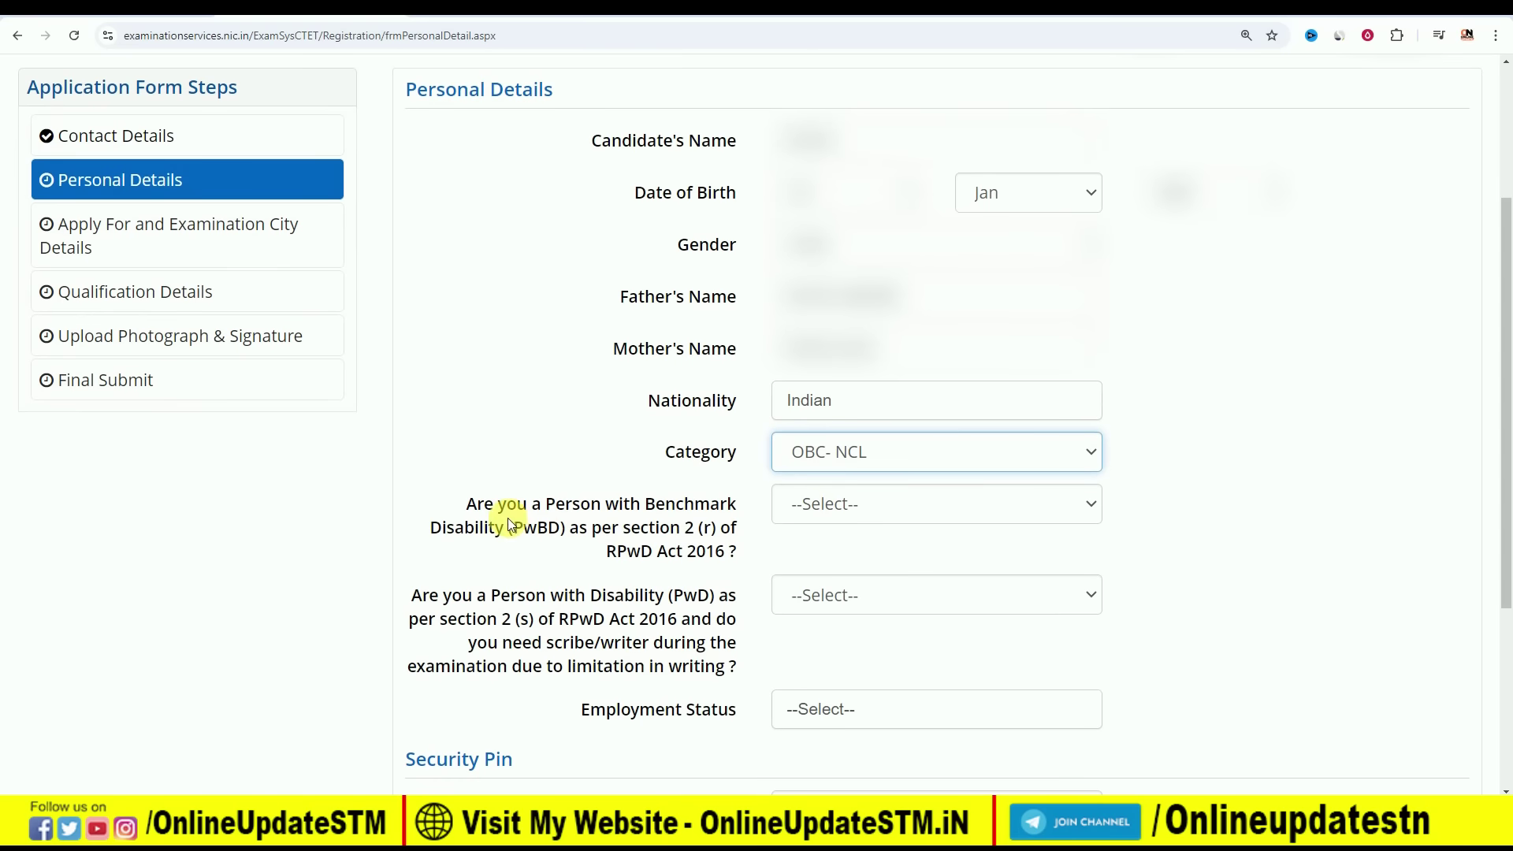
{"action": "left_click", "coordinate": [873, 507]}
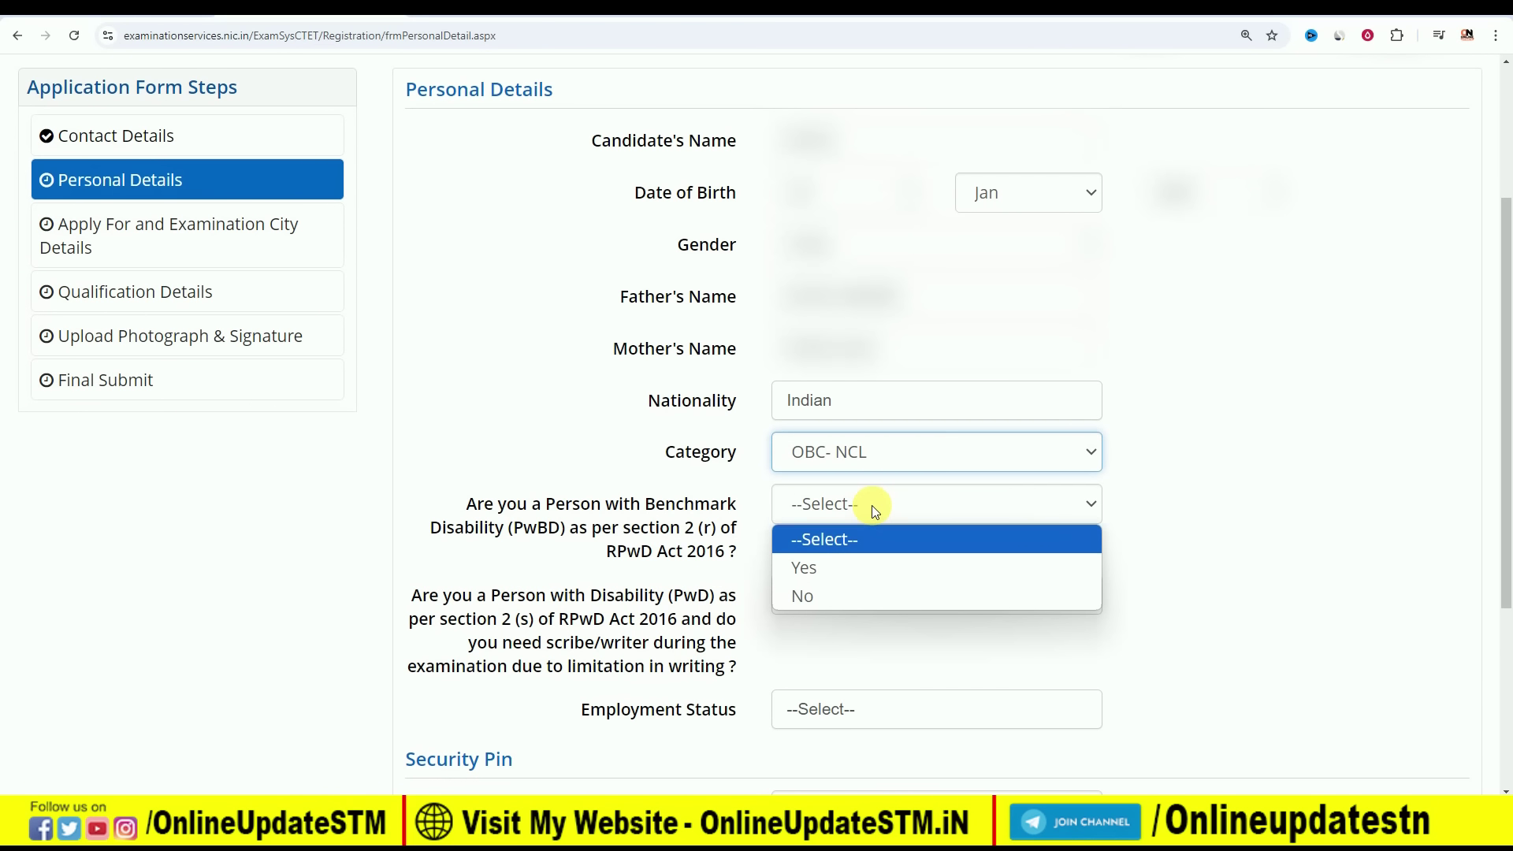
{"action": "left_click", "coordinate": [843, 572]}
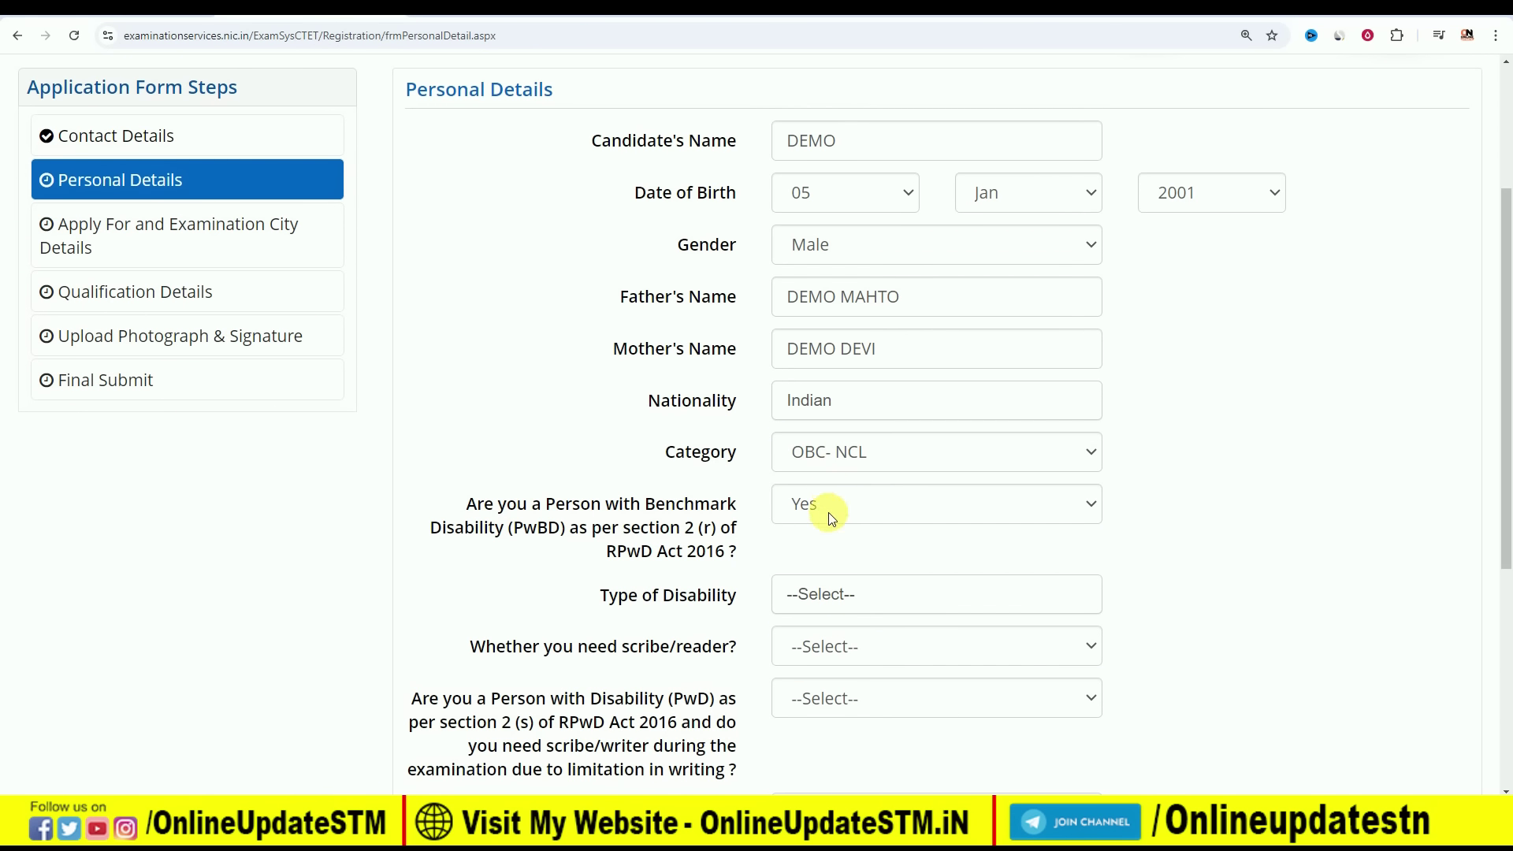
{"action": "left_click", "coordinate": [848, 593]}
{"action": "left_click", "coordinate": [851, 595]}
{"action": "scroll", "coordinate": [921, 543], "scroll_direction": "down", "scroll_amount": 1}
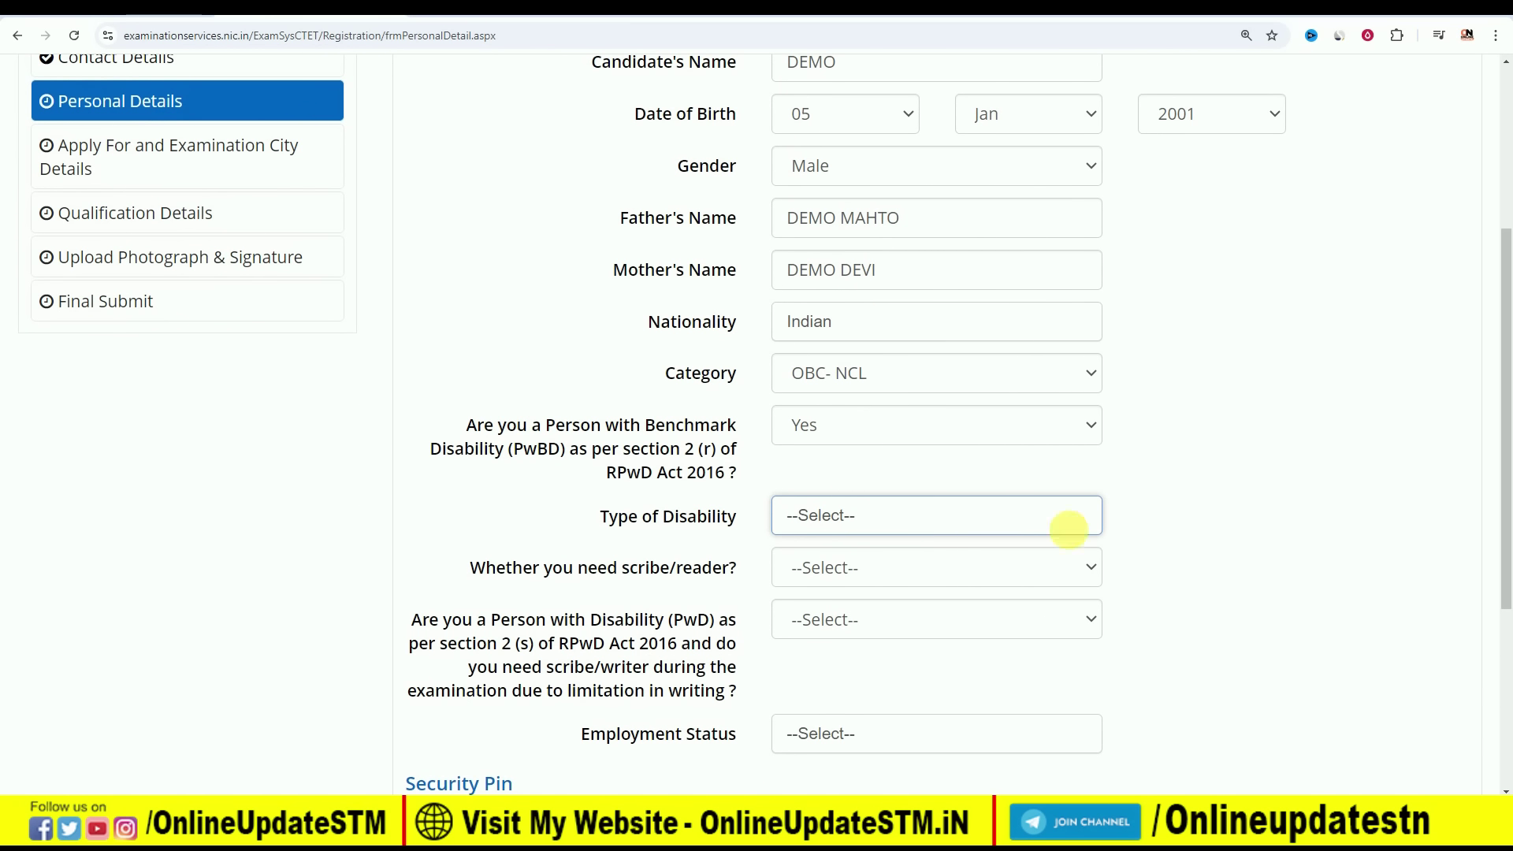
{"action": "left_click", "coordinate": [870, 422]}
{"action": "left_click", "coordinate": [850, 516]}
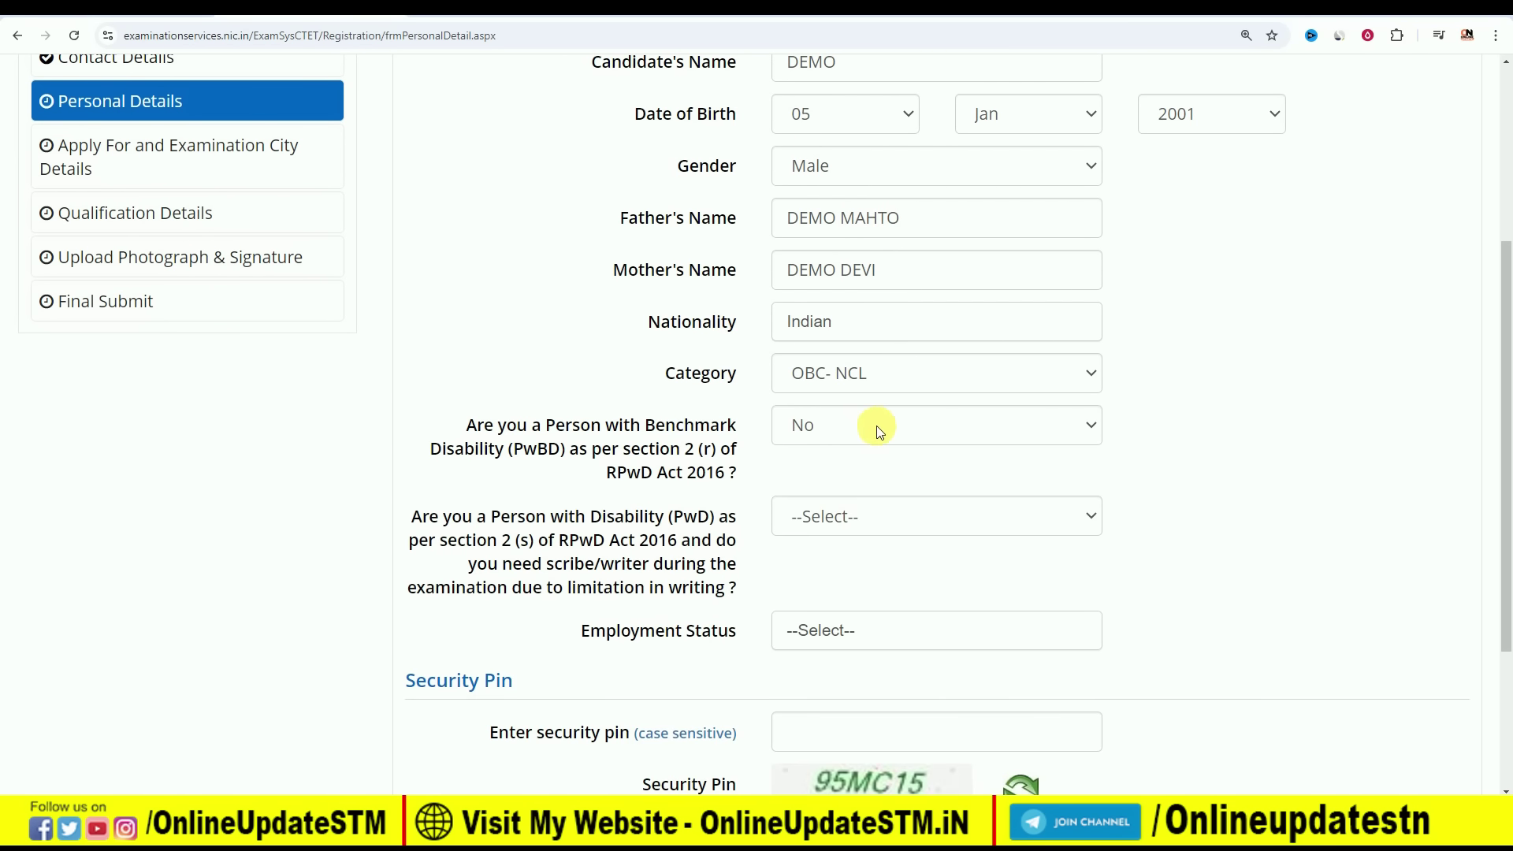
{"action": "left_click", "coordinate": [839, 513]}
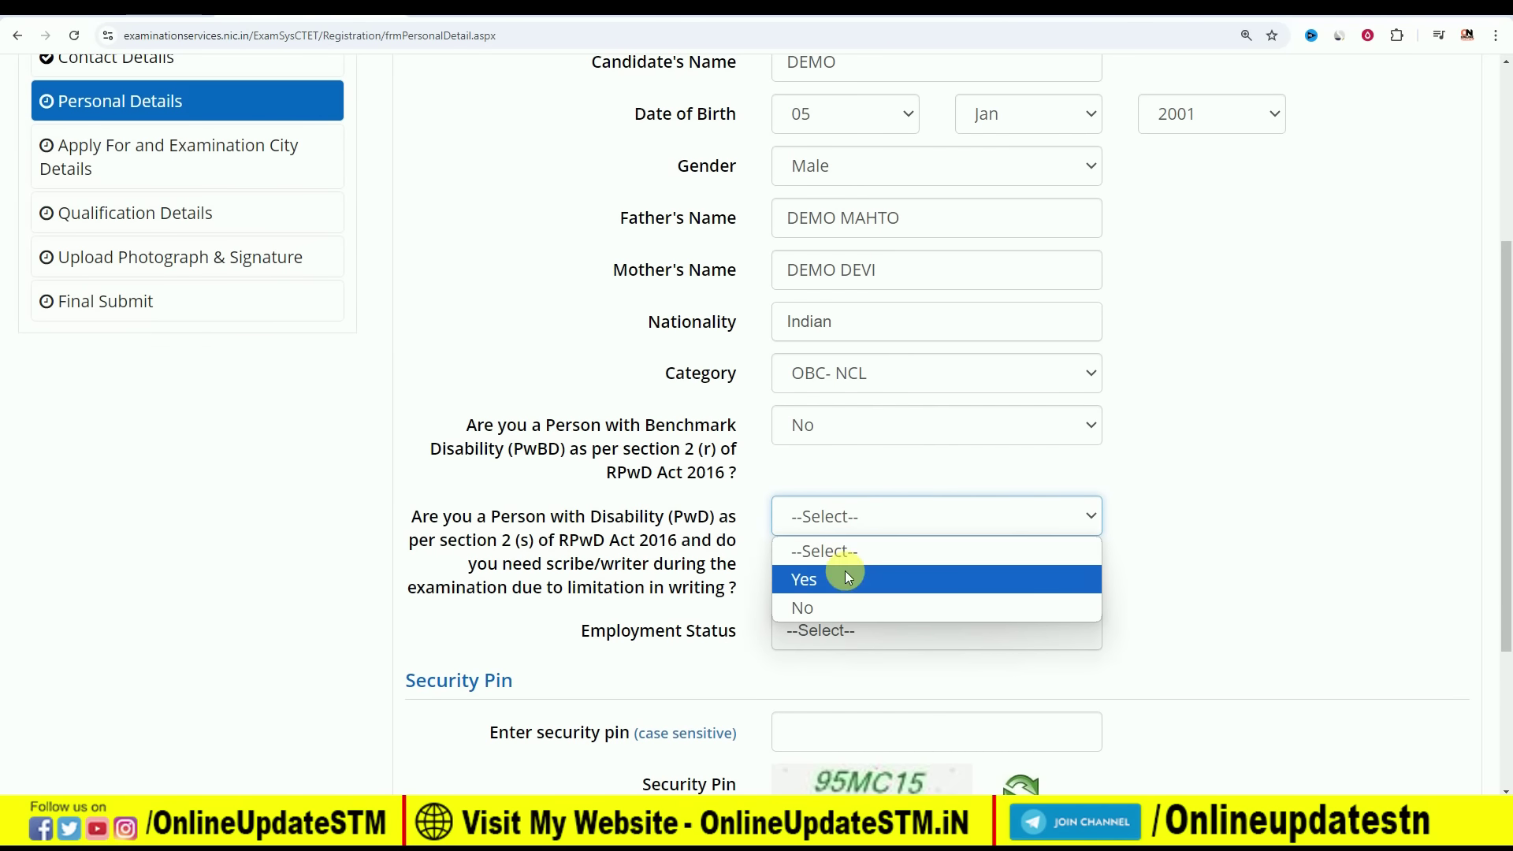
{"action": "left_click", "coordinate": [812, 606]}
Set employment status to Not Employed and save the personal details
{"action": "scroll", "coordinate": [1148, 475], "scroll_direction": "down", "scroll_amount": 2}
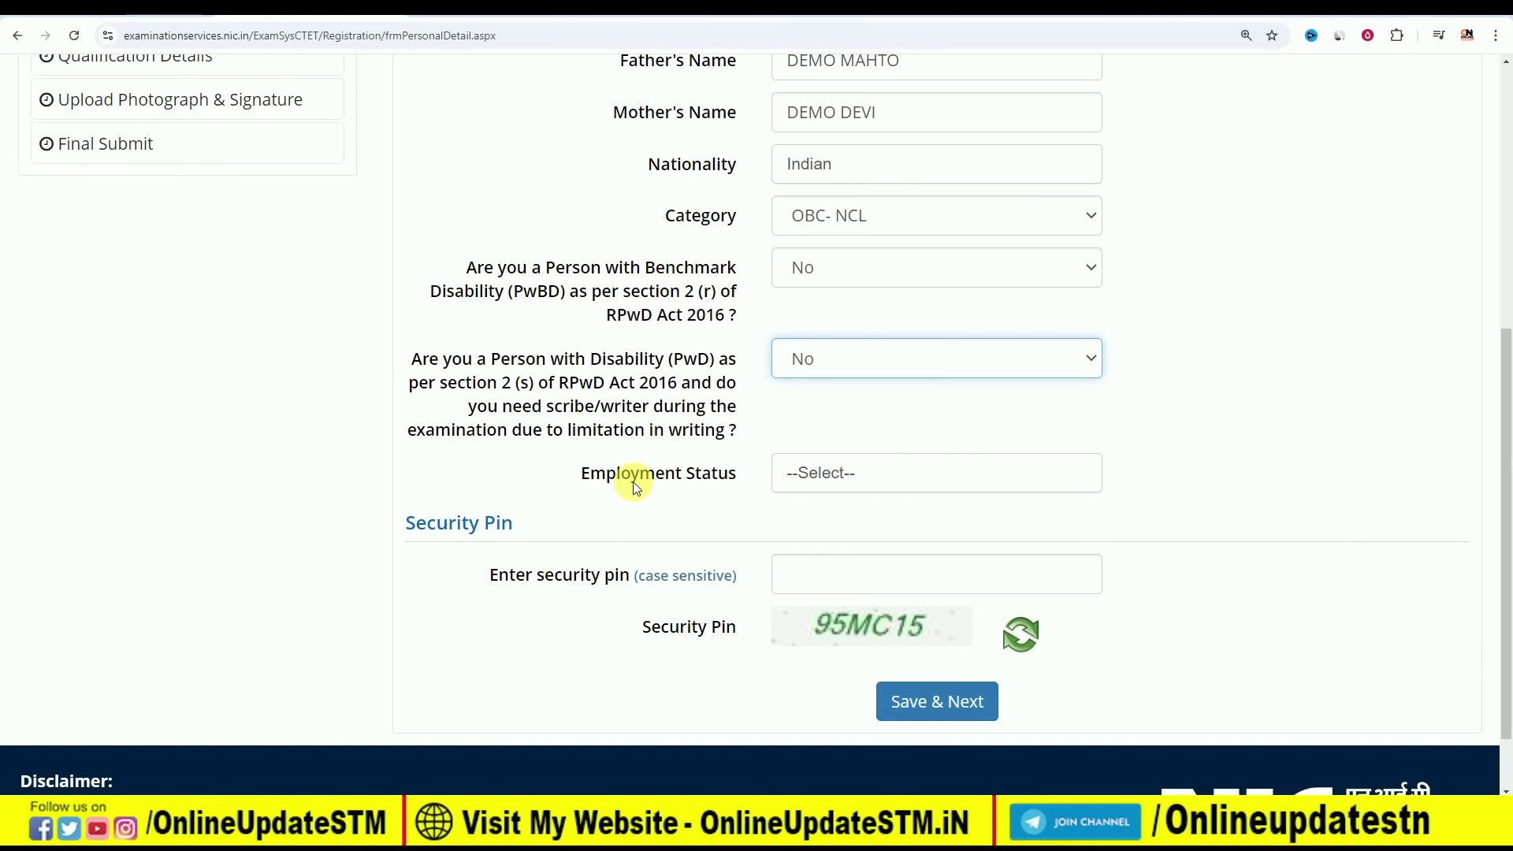
{"action": "left_click", "coordinate": [780, 477]}
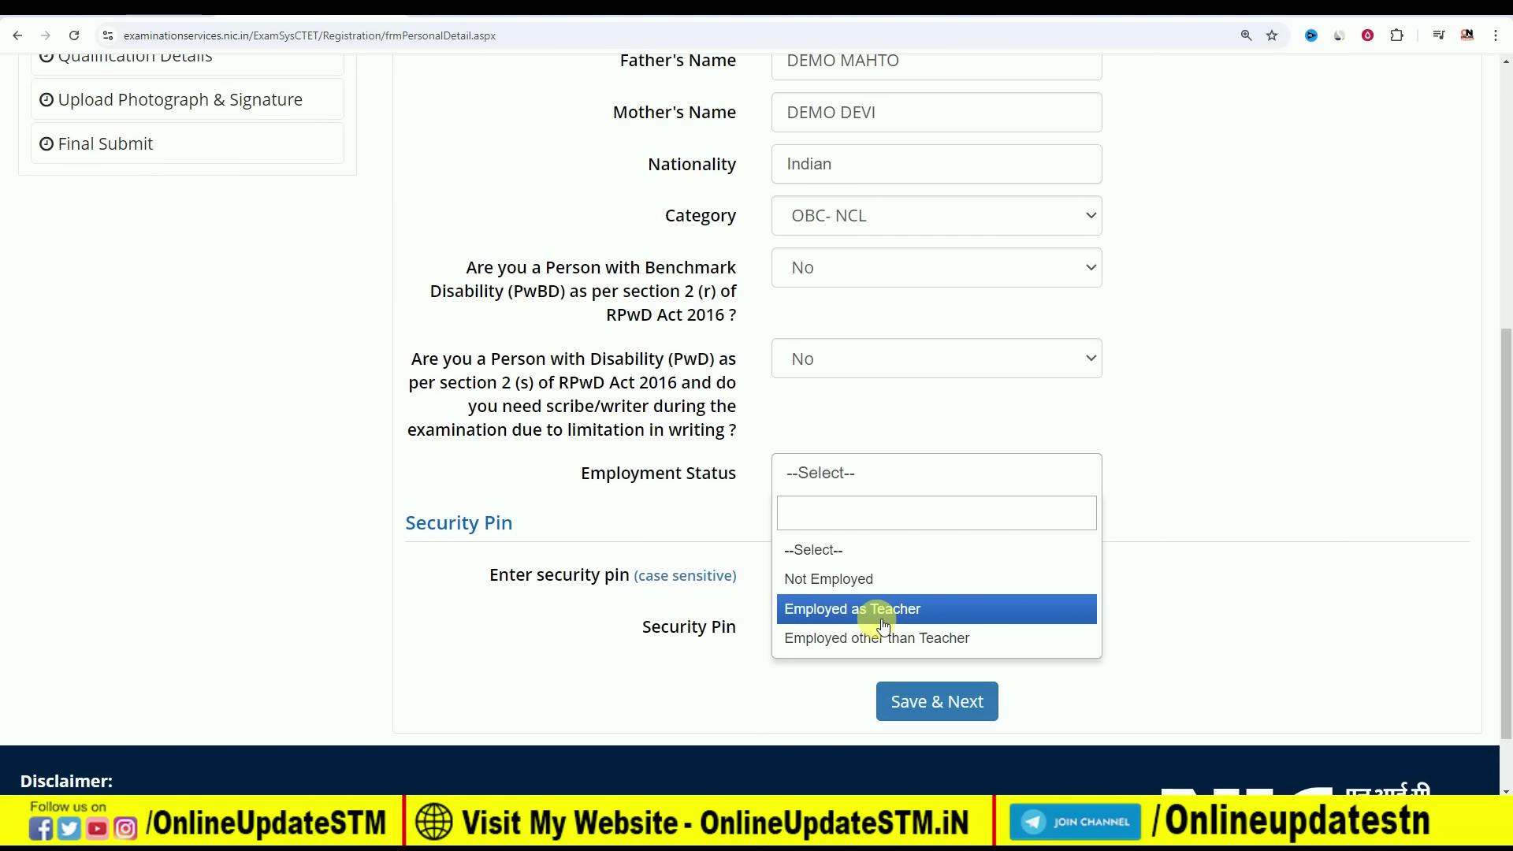
{"action": "left_click", "coordinate": [851, 579]}
{"action": "scroll", "coordinate": [859, 536], "scroll_direction": "down", "scroll_amount": 1}
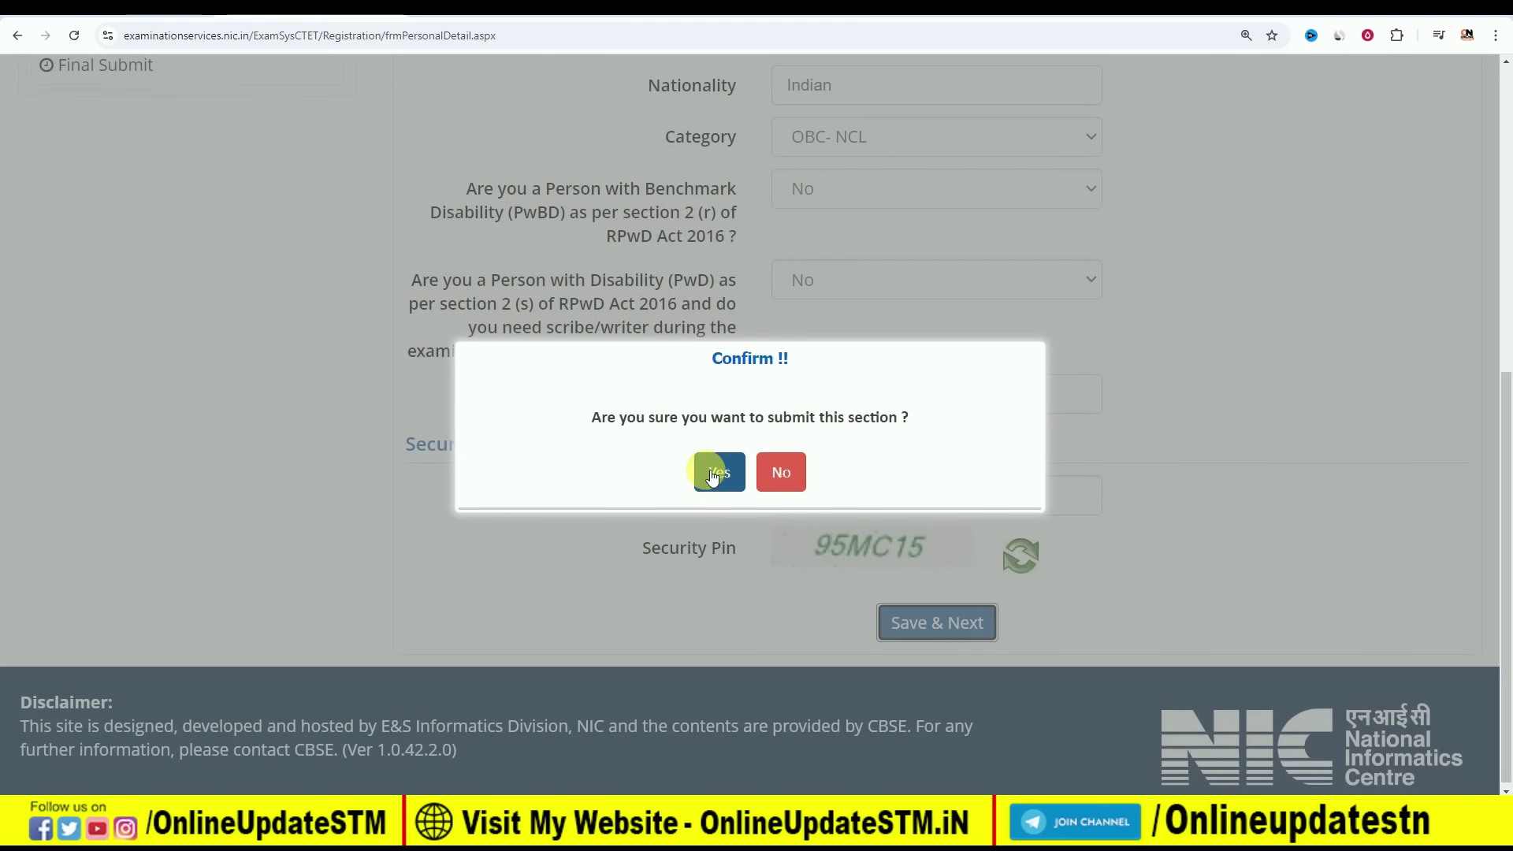
{"action": "left_click", "coordinate": [712, 471]}
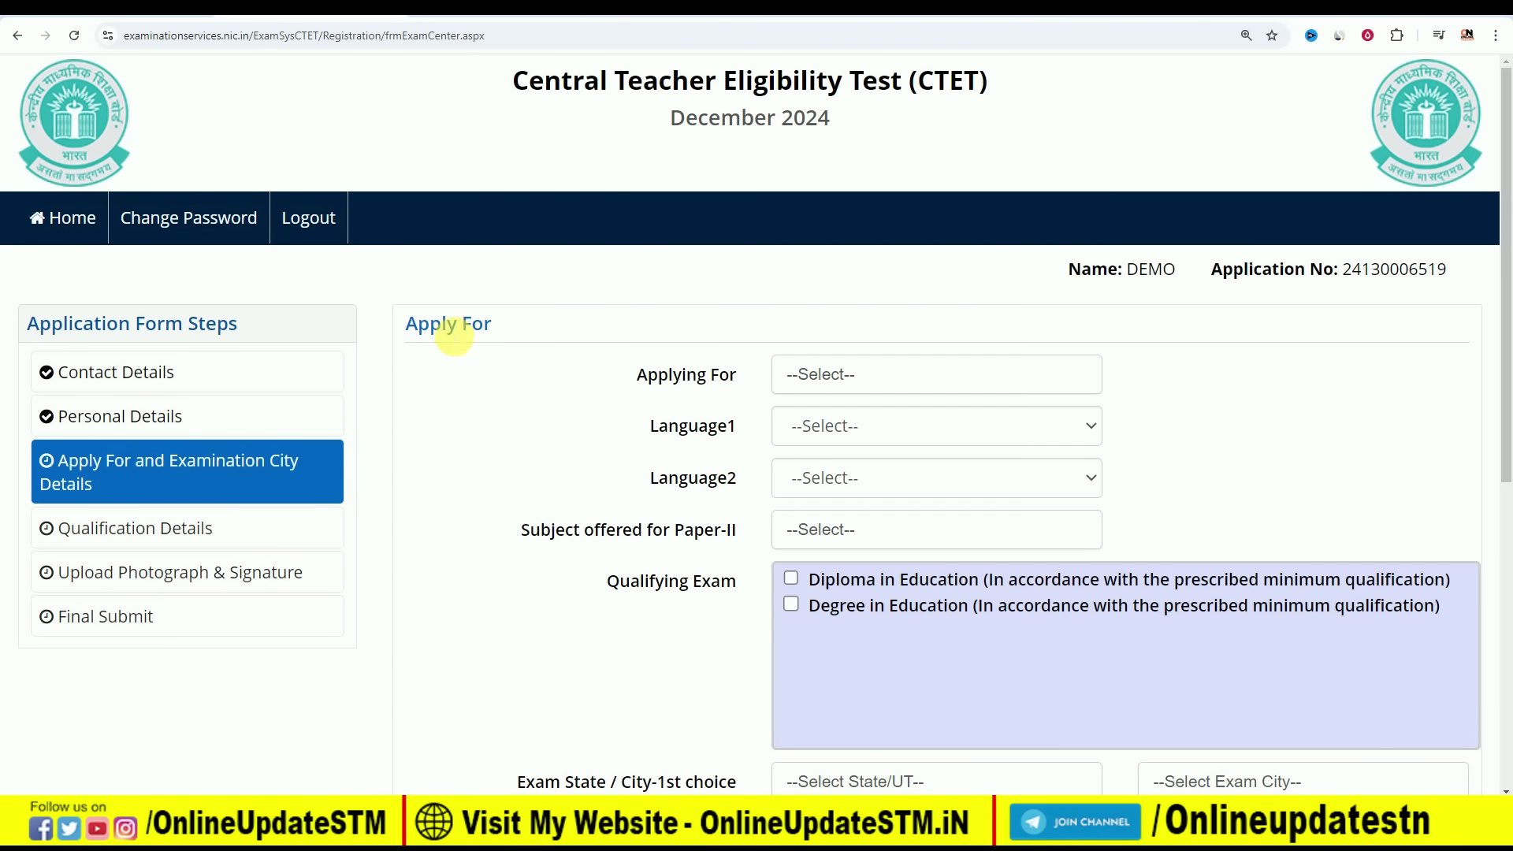
Choose Paper-I (Class I-V) as the paper to apply for
{"action": "left_click", "coordinate": [848, 377]}
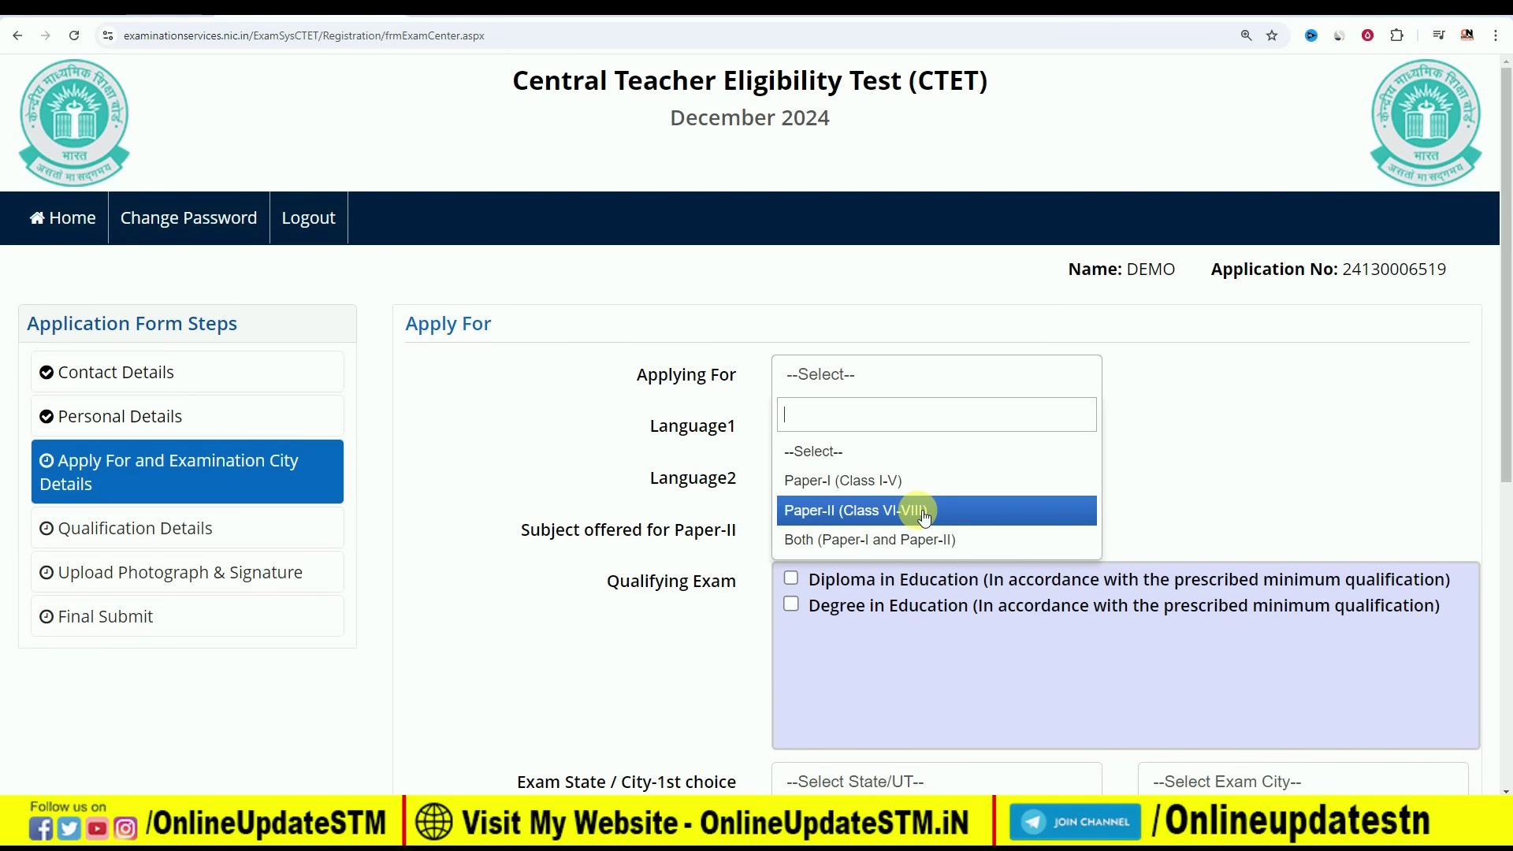
{"action": "left_click", "coordinate": [838, 541]}
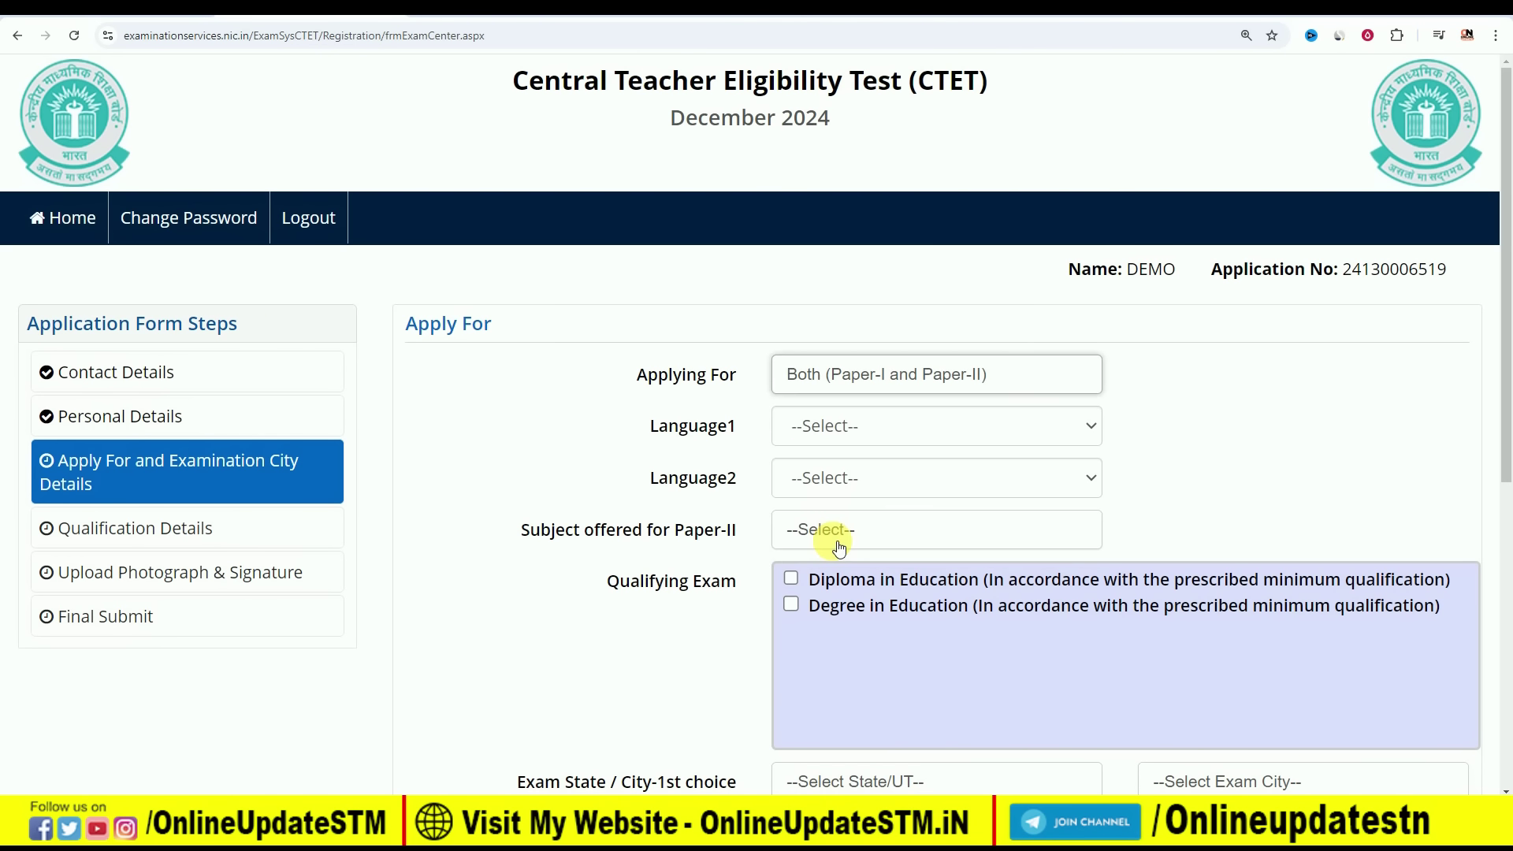
{"action": "left_click", "coordinate": [882, 372]}
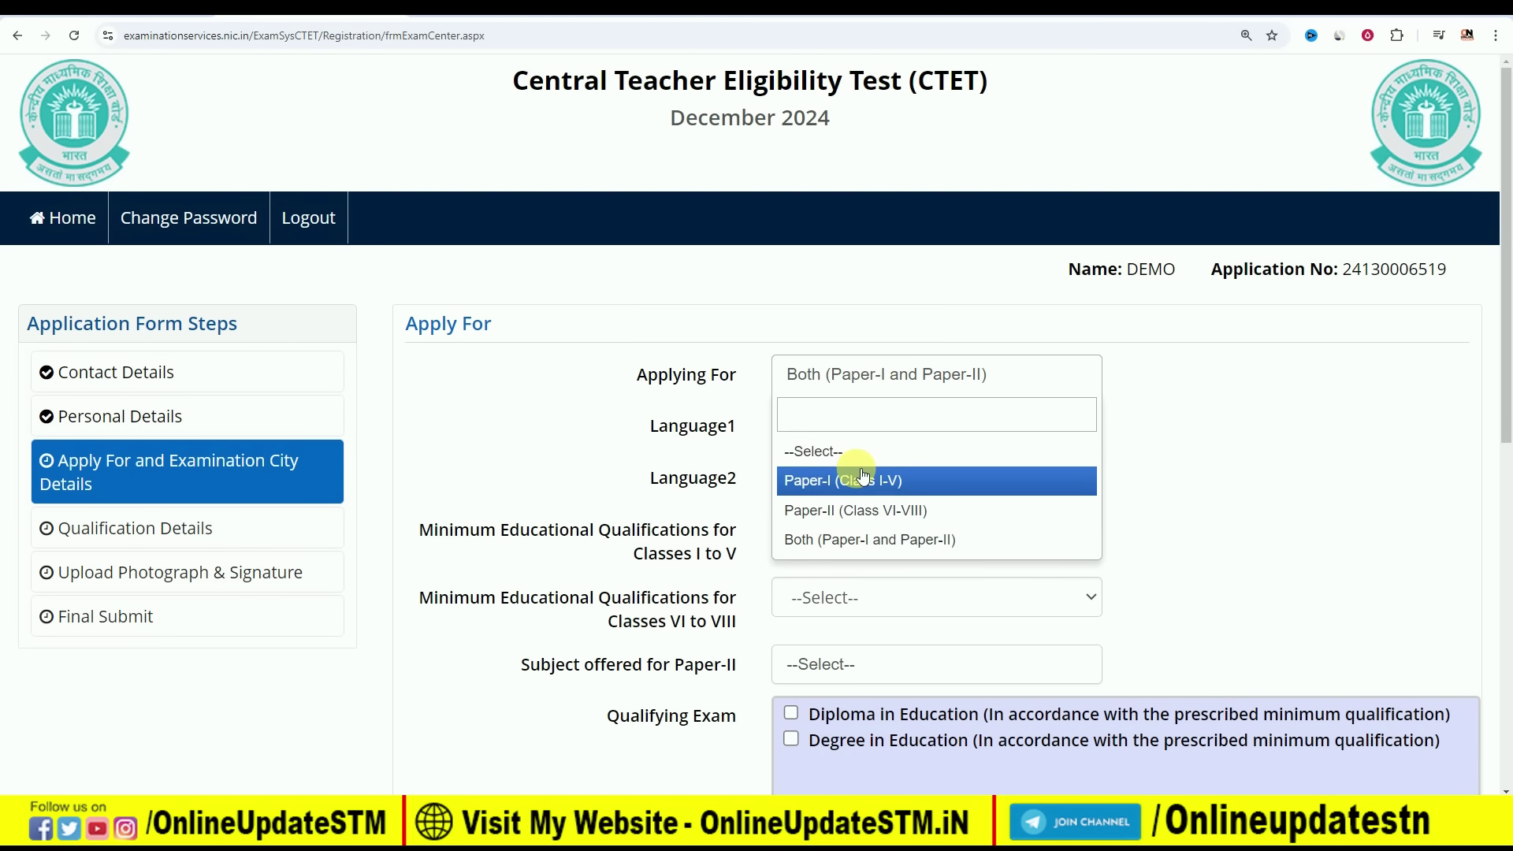
{"action": "left_click", "coordinate": [847, 480]}
{"action": "left_click", "coordinate": [948, 384]}
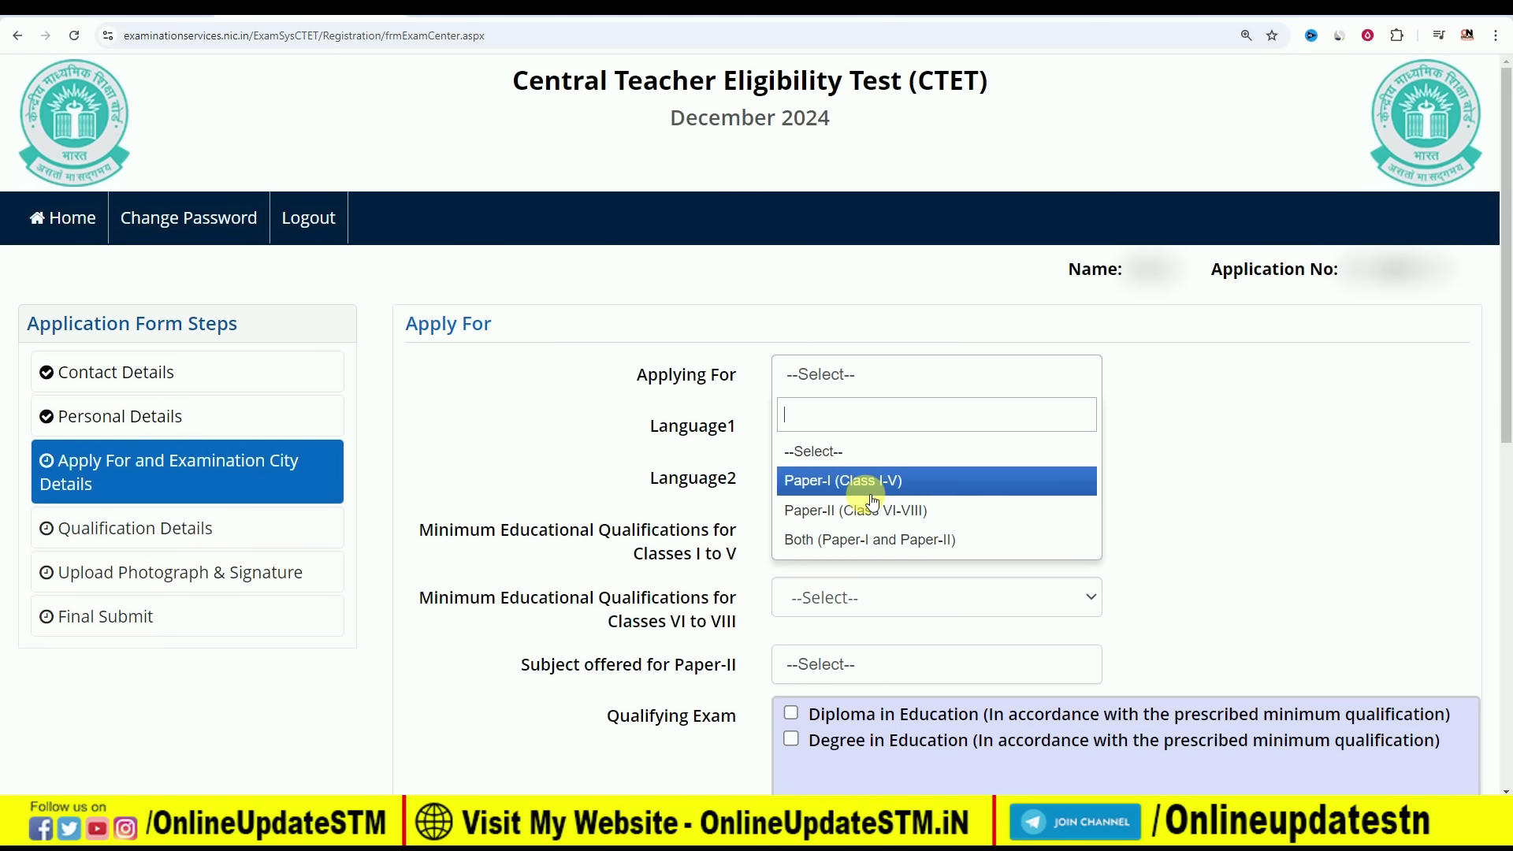
{"action": "left_click", "coordinate": [829, 485]}
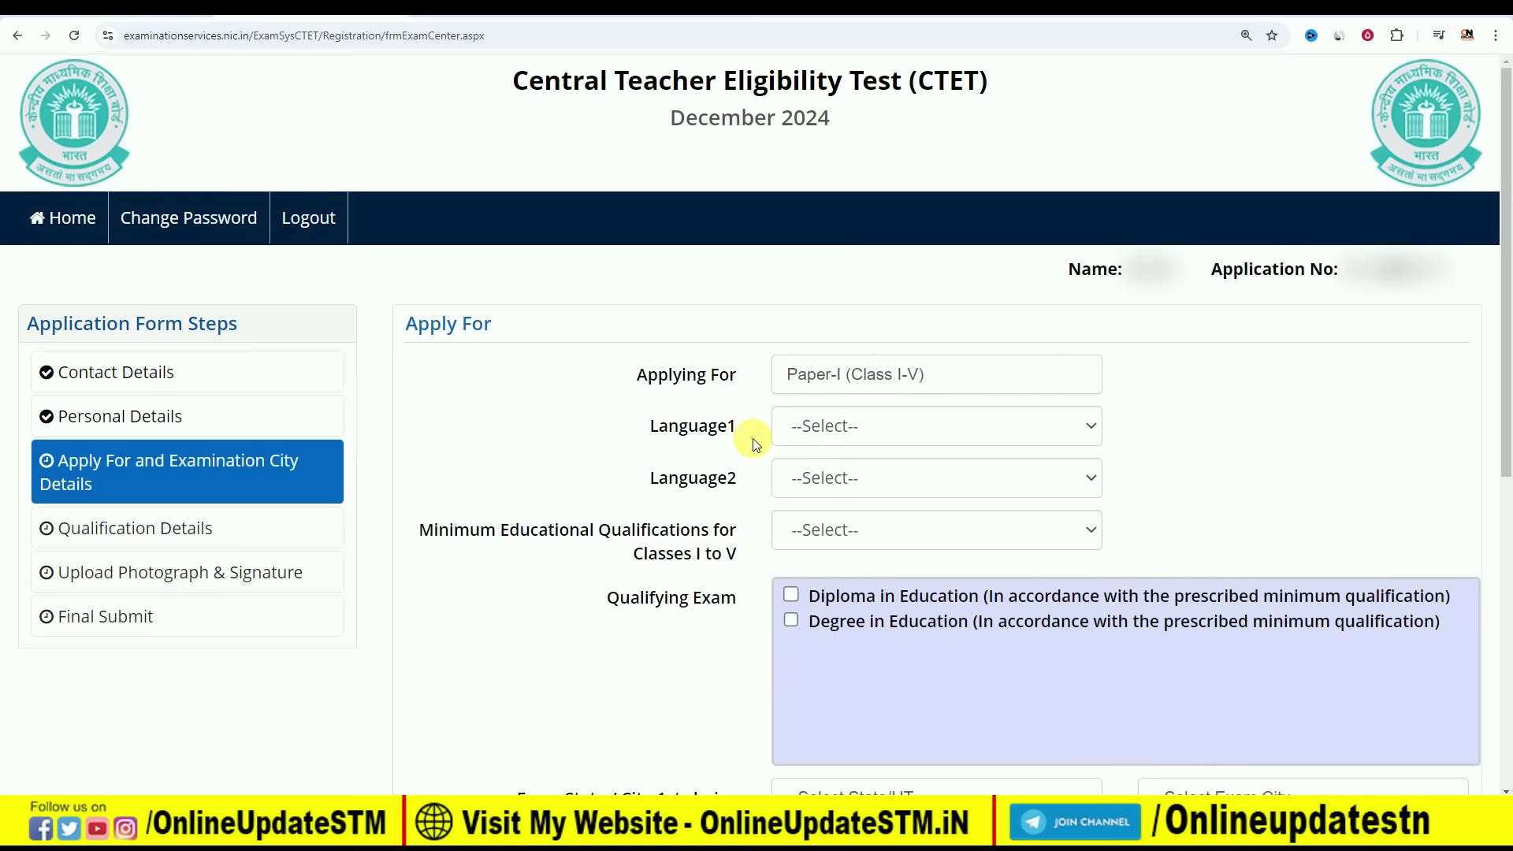
Set Language1 to English and Language2 to Hindi
{"action": "left_click", "coordinate": [833, 438]}
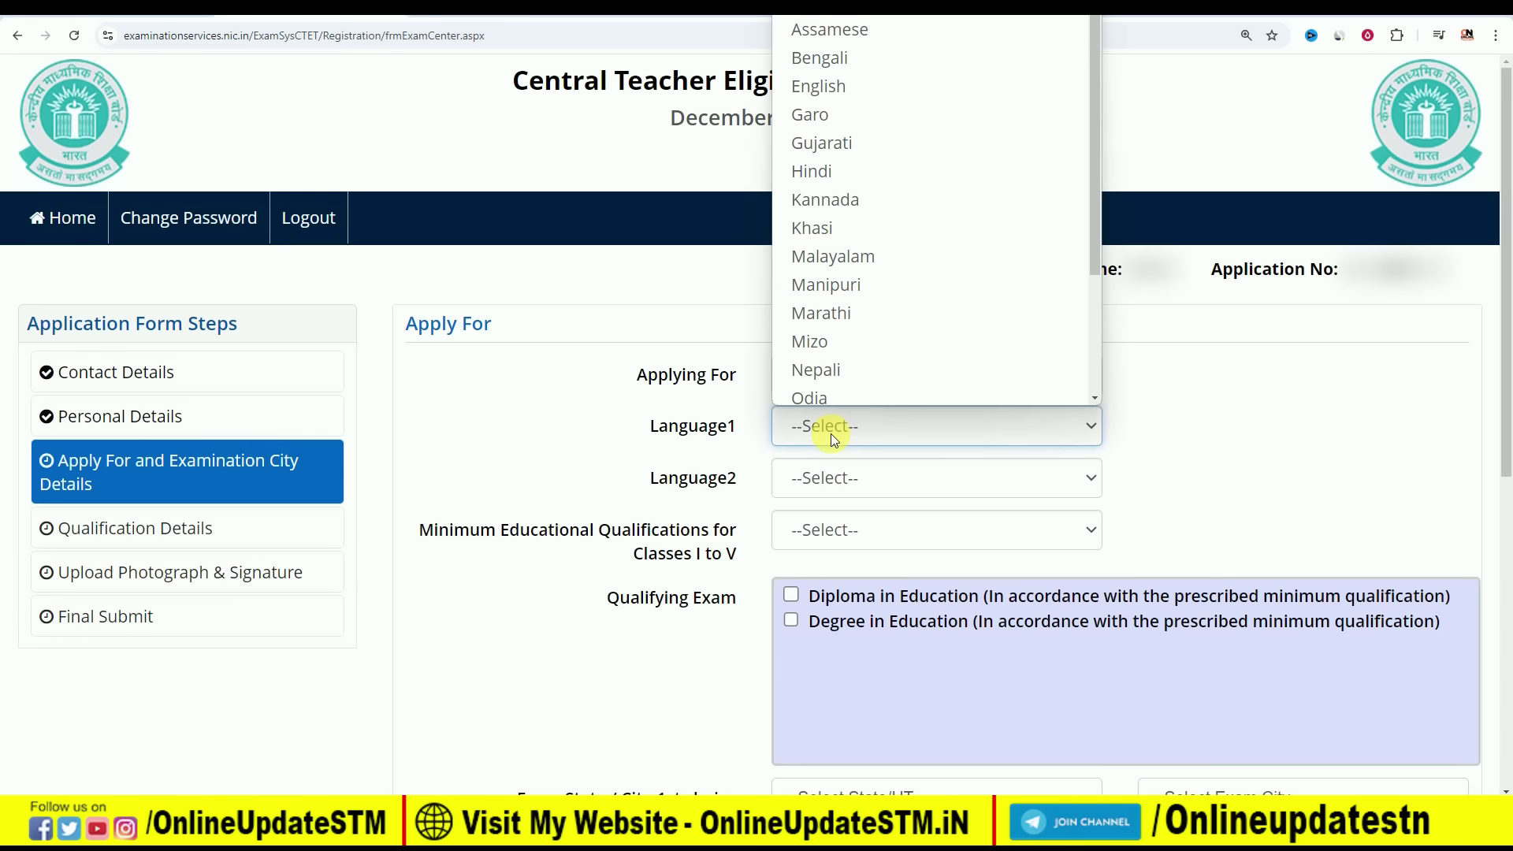
{"action": "left_click", "coordinate": [892, 82]}
{"action": "left_click", "coordinate": [906, 482]}
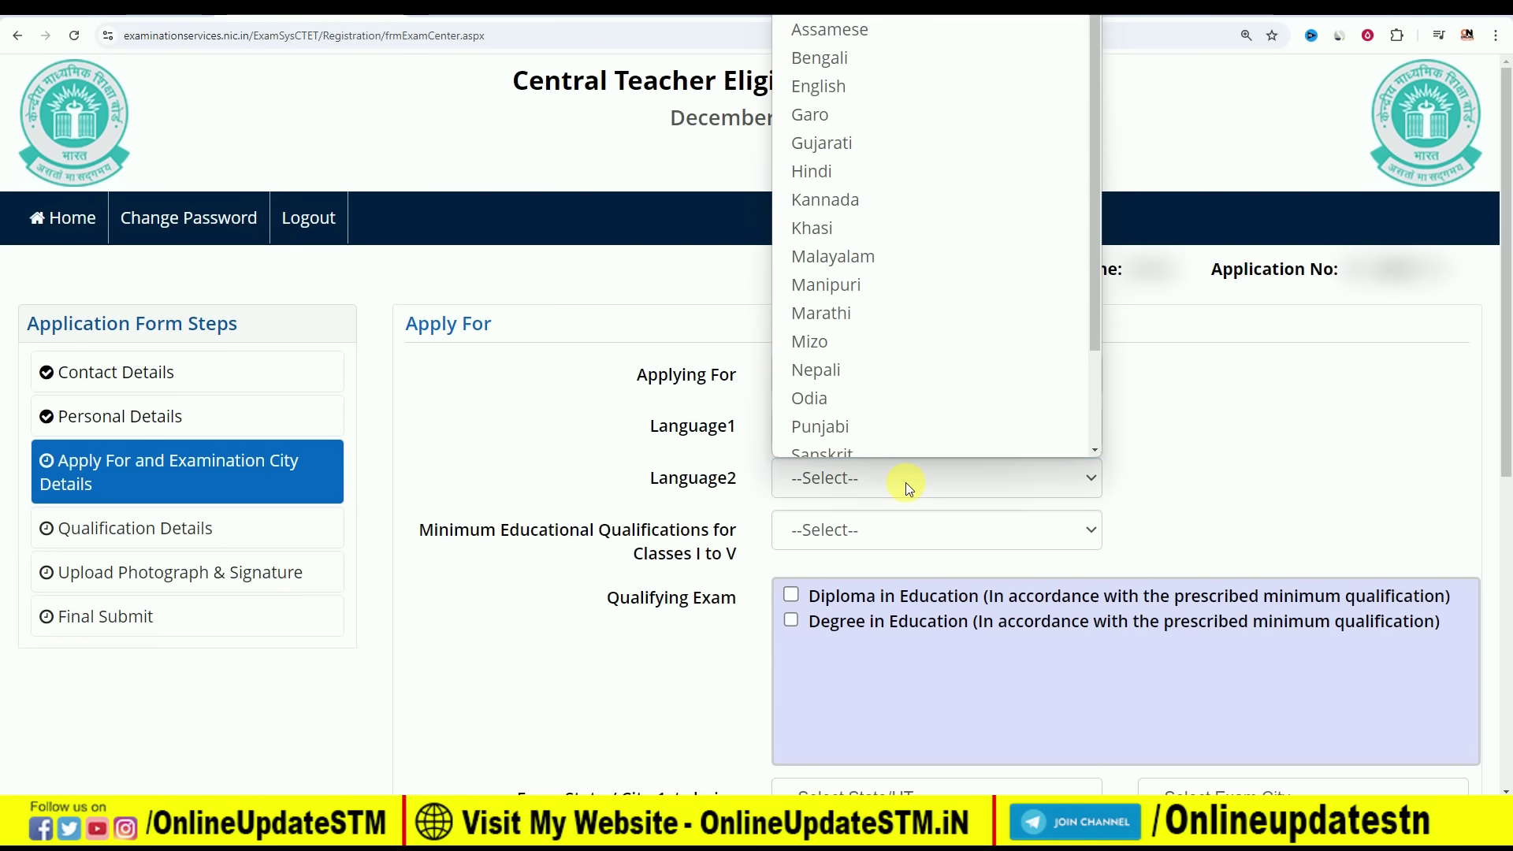
{"action": "scroll", "coordinate": [912, 260], "scroll_direction": "down", "scroll_amount": 2}
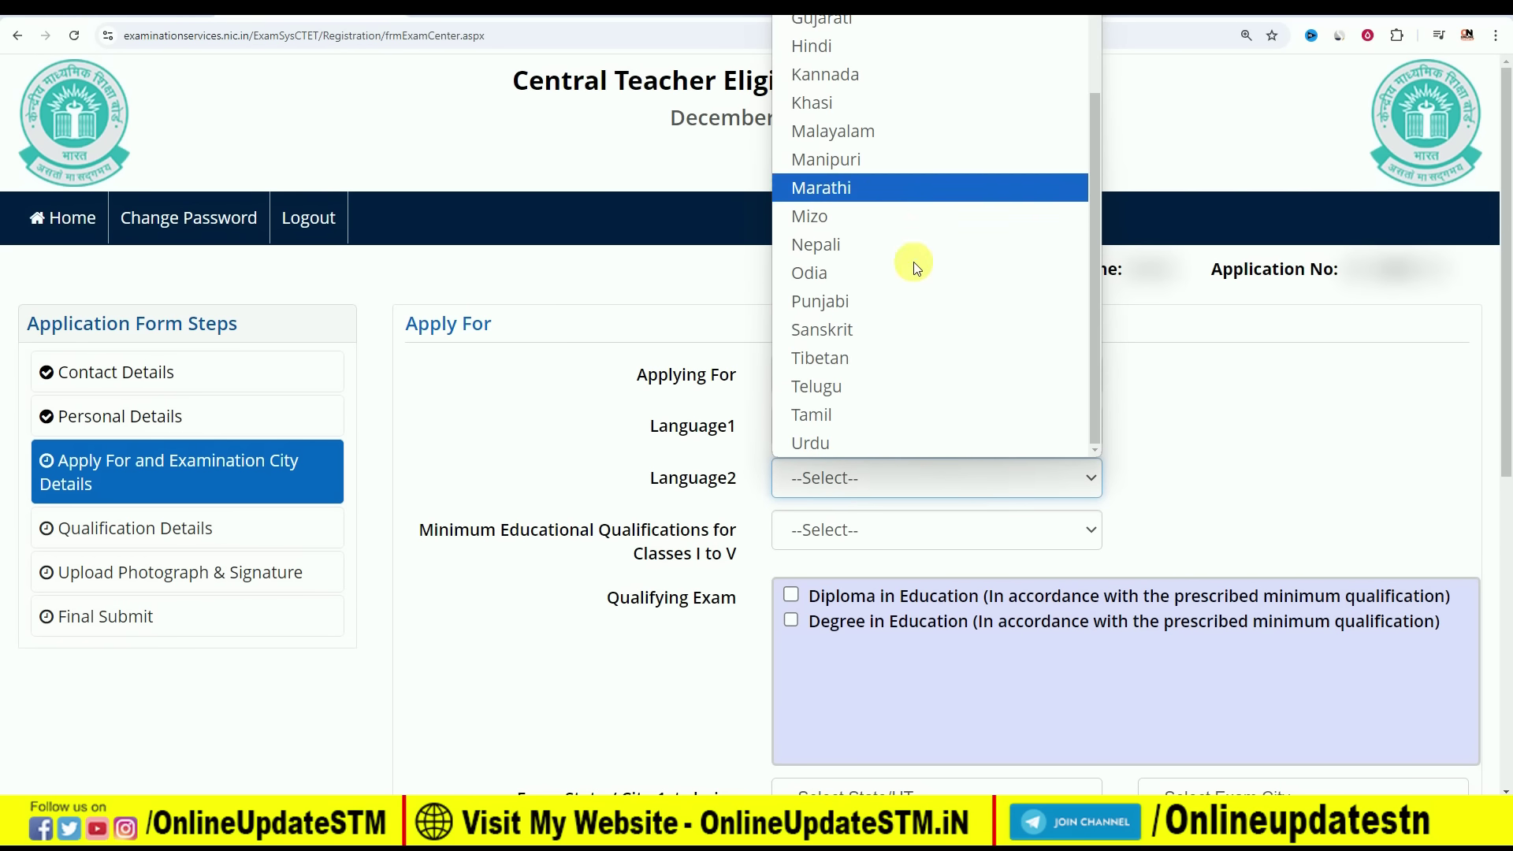
{"action": "scroll", "coordinate": [904, 268], "scroll_direction": "up", "scroll_amount": 2}
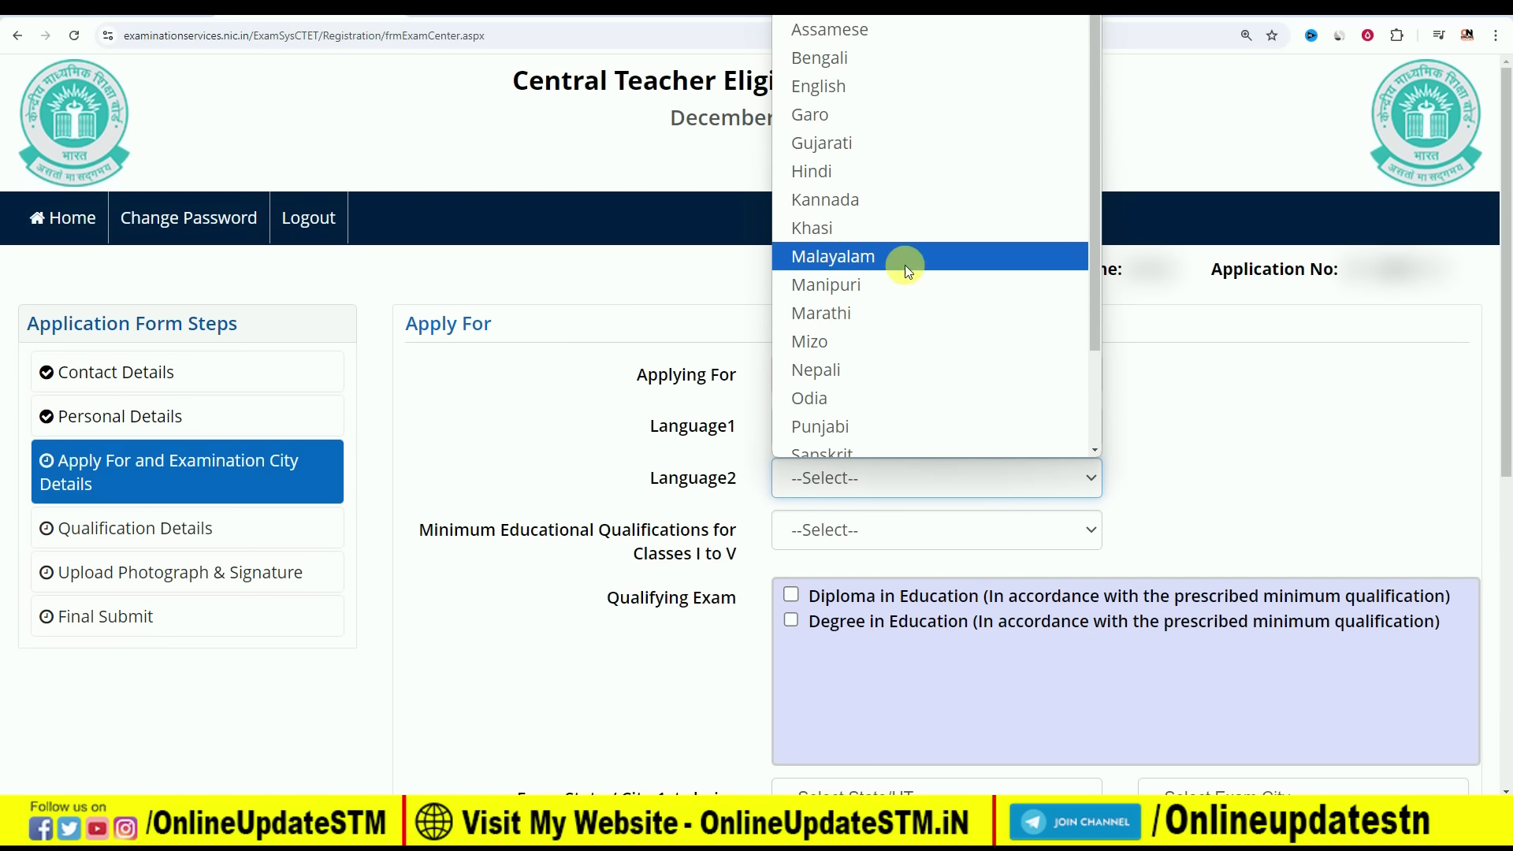
{"action": "left_click", "coordinate": [874, 173]}
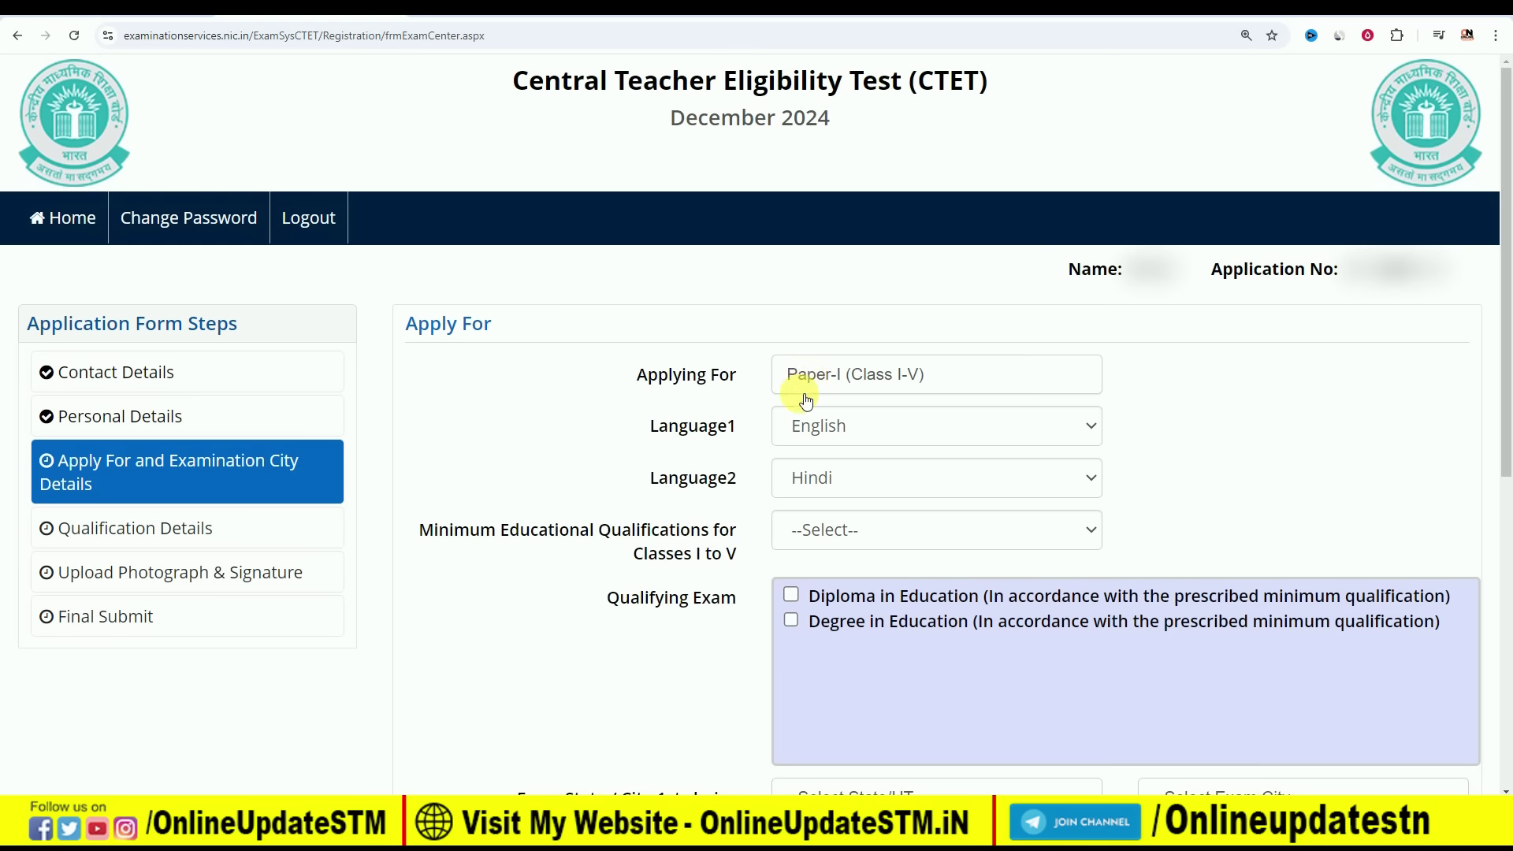
Open the Classes I to V qualification list, then read qualification 1's description
{"action": "left_click", "coordinate": [865, 530]}
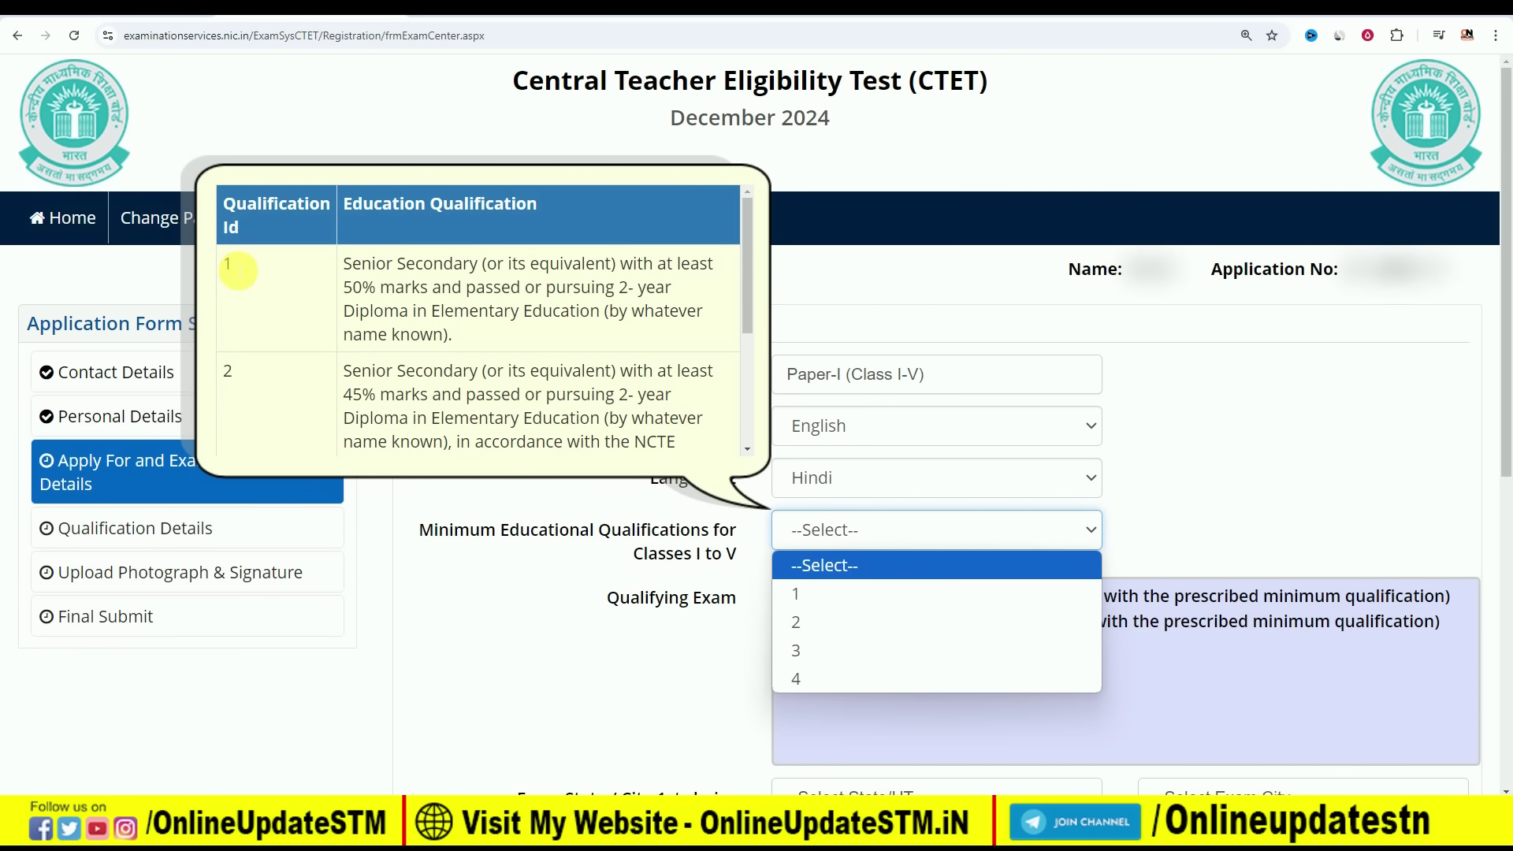
{"action": "left_click", "coordinate": [359, 276]}
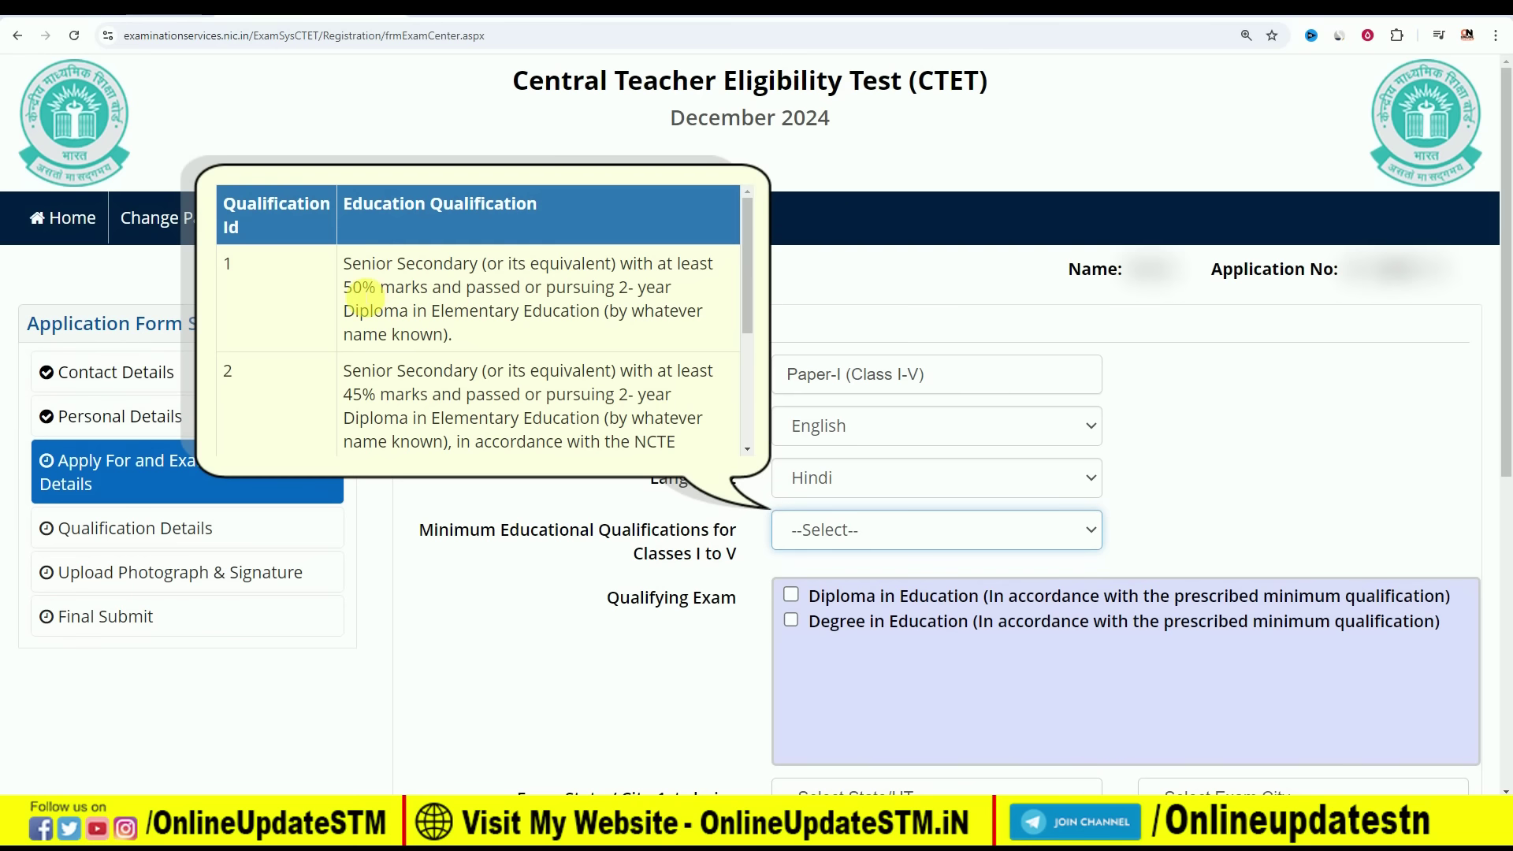
{"action": "left_click_drag", "start_coordinate": [476, 289], "coordinate": [510, 290]}
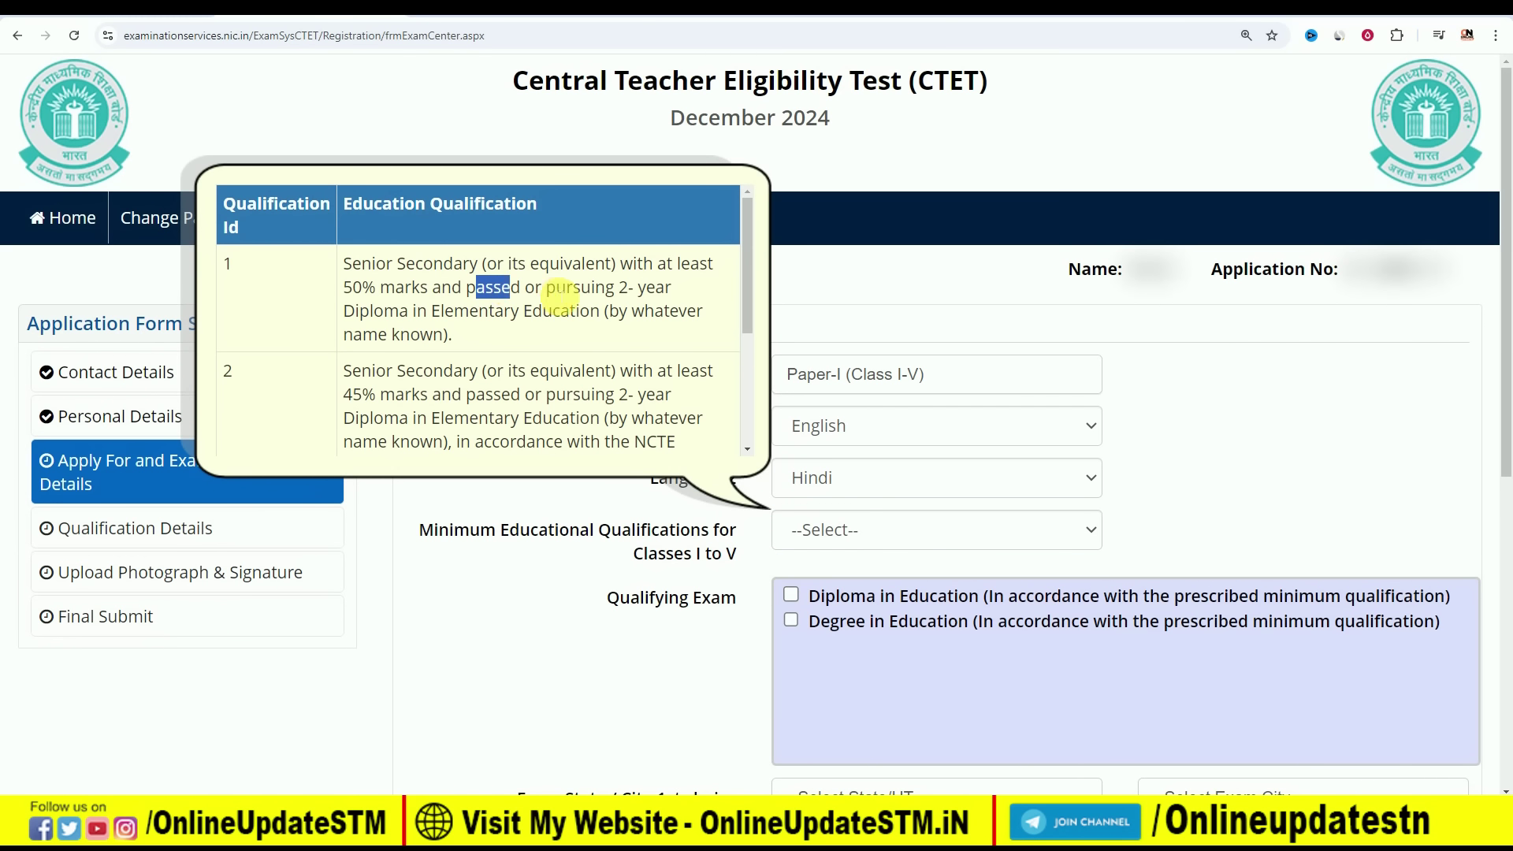
{"action": "left_click", "coordinate": [558, 295]}
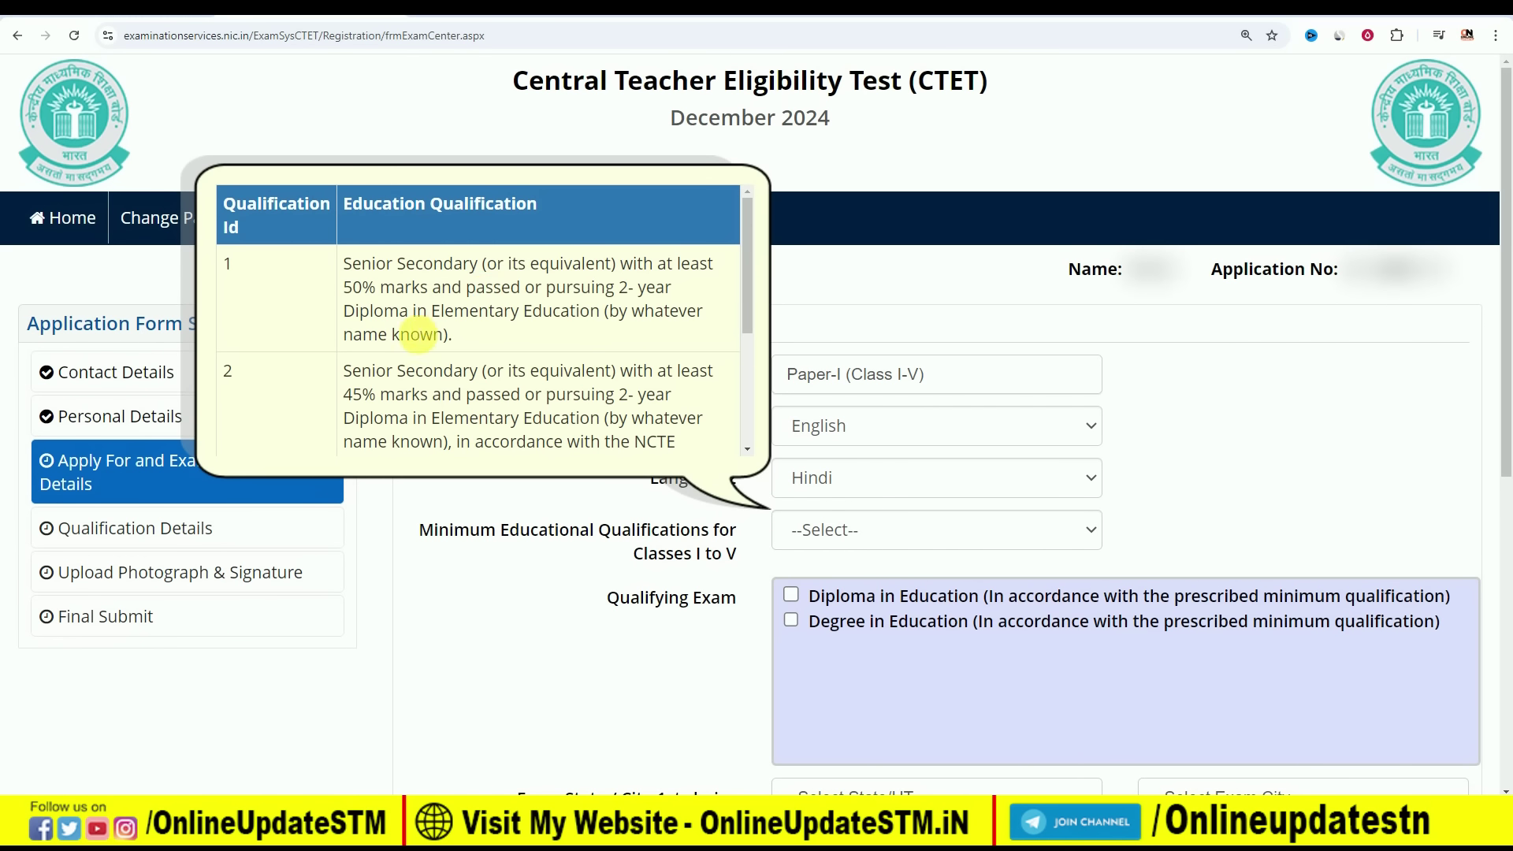
{"action": "left_click_drag", "start_coordinate": [356, 312], "coordinate": [552, 312]}
{"action": "left_click", "coordinate": [561, 304]}
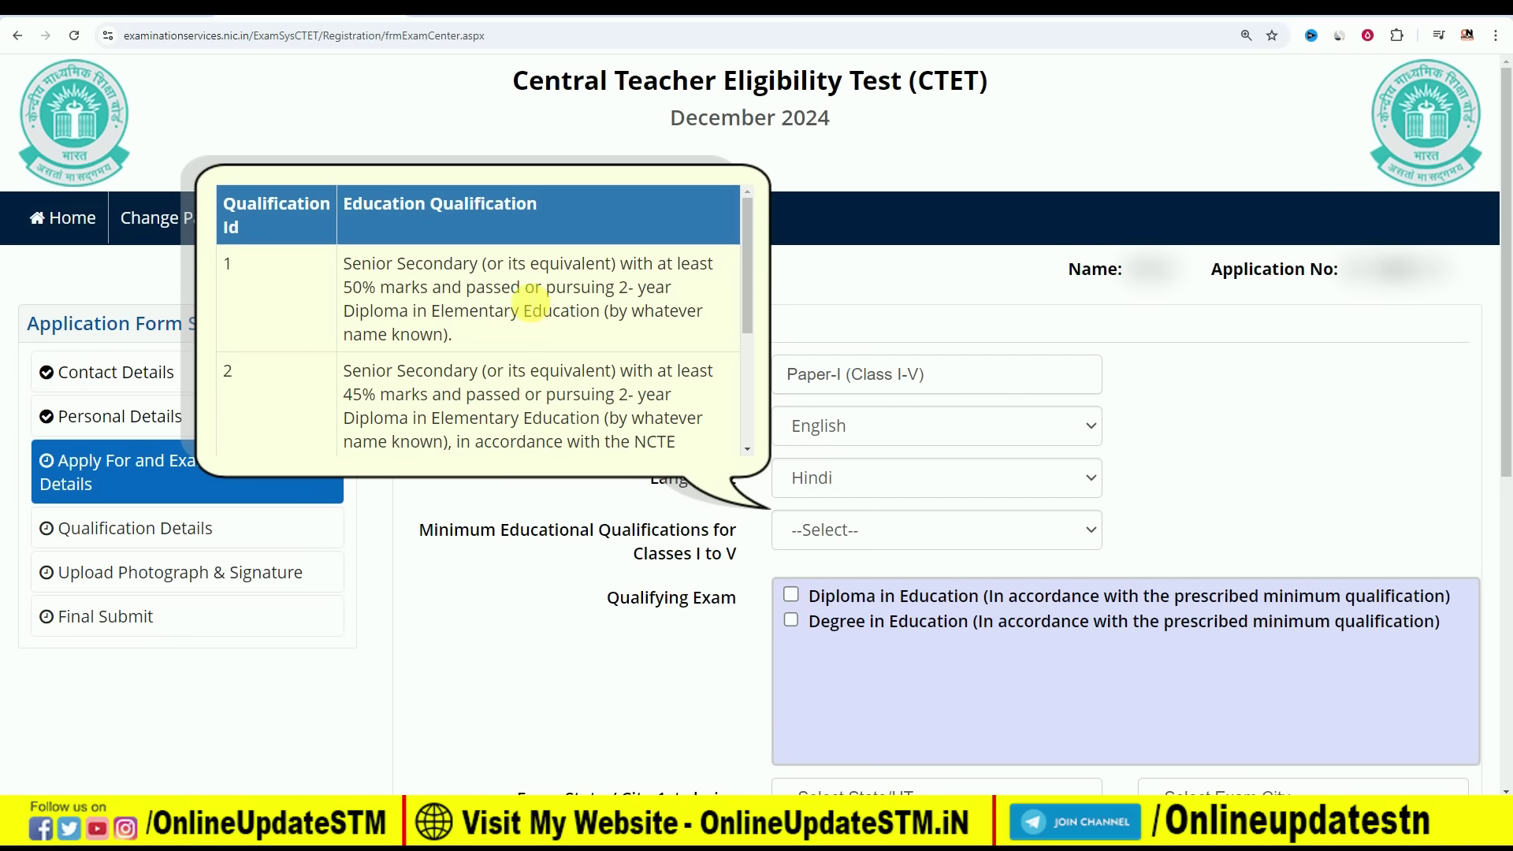
{"action": "double_click", "coordinate": [229, 264]}
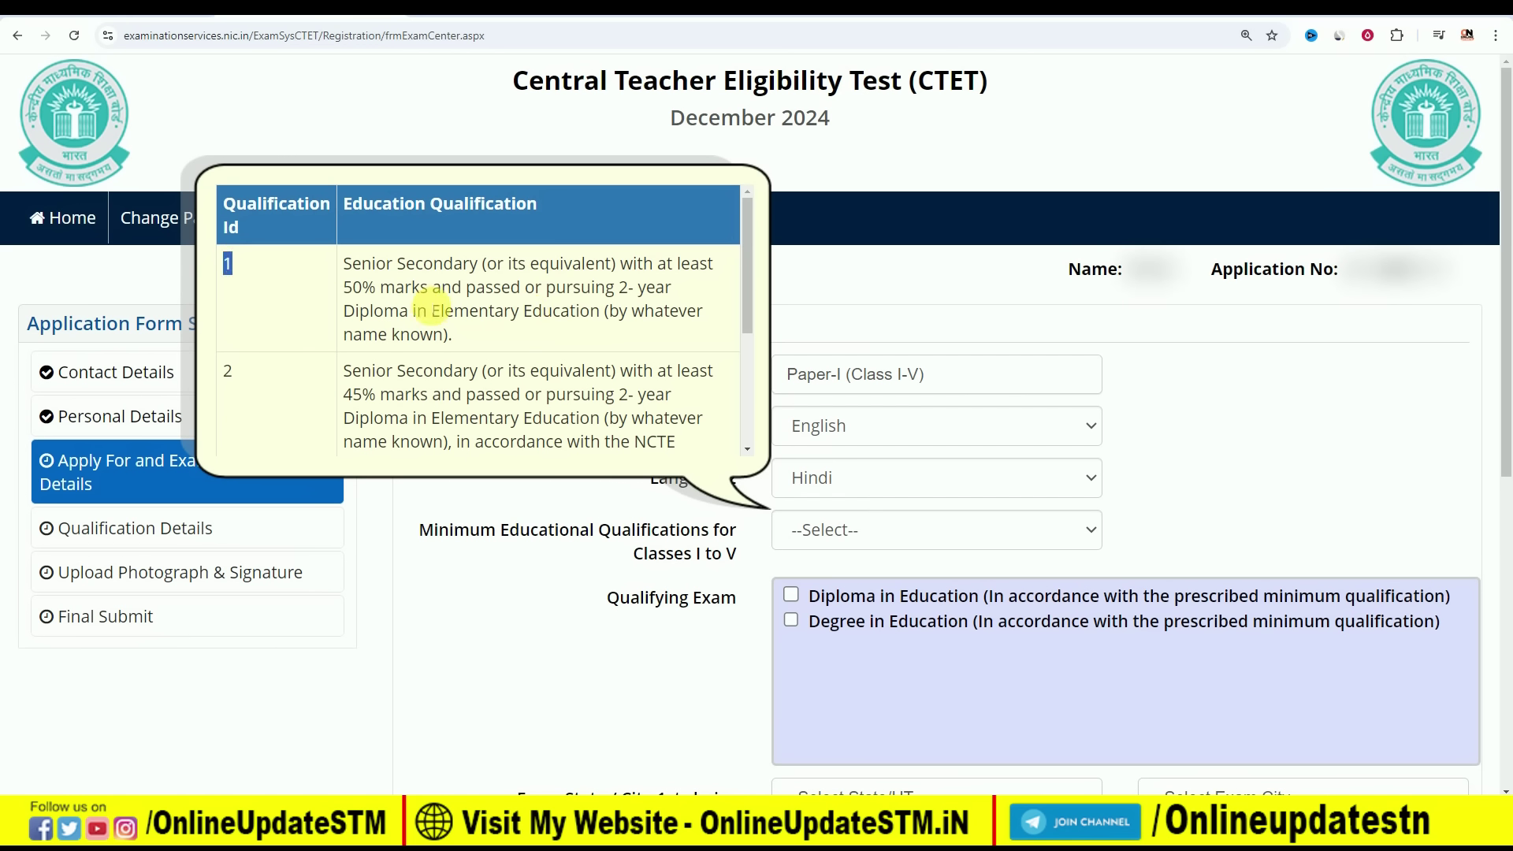
{"action": "left_click_drag", "start_coordinate": [607, 315], "coordinate": [625, 335]}
{"action": "left_click", "coordinate": [640, 323]}
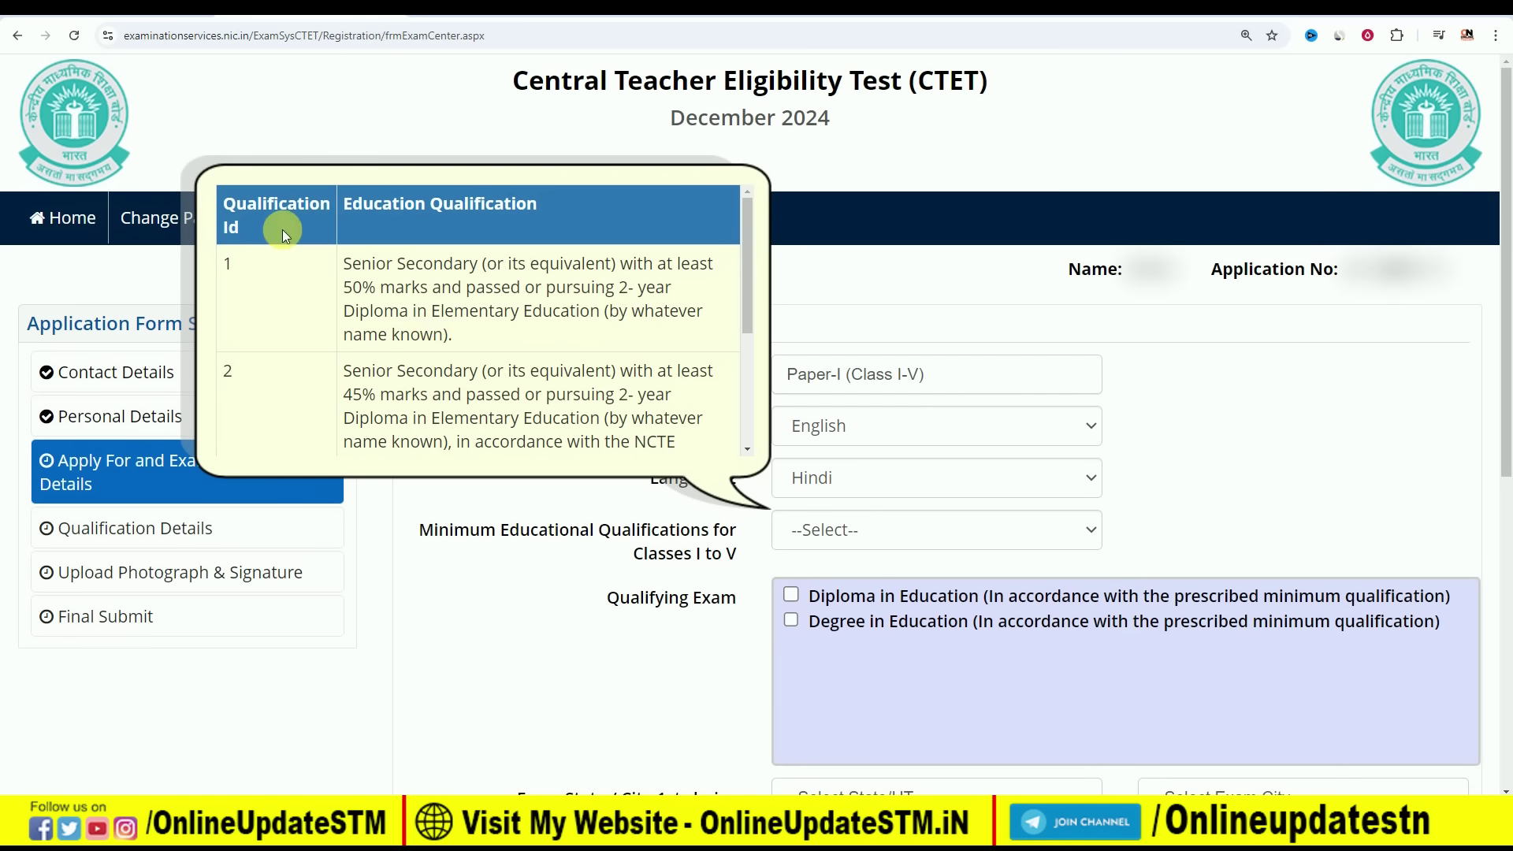
Read qualifications 2 to 4, noting their Senior Secondary and Special Education wording
{"action": "scroll", "coordinate": [231, 298], "scroll_direction": "down", "scroll_amount": 1}
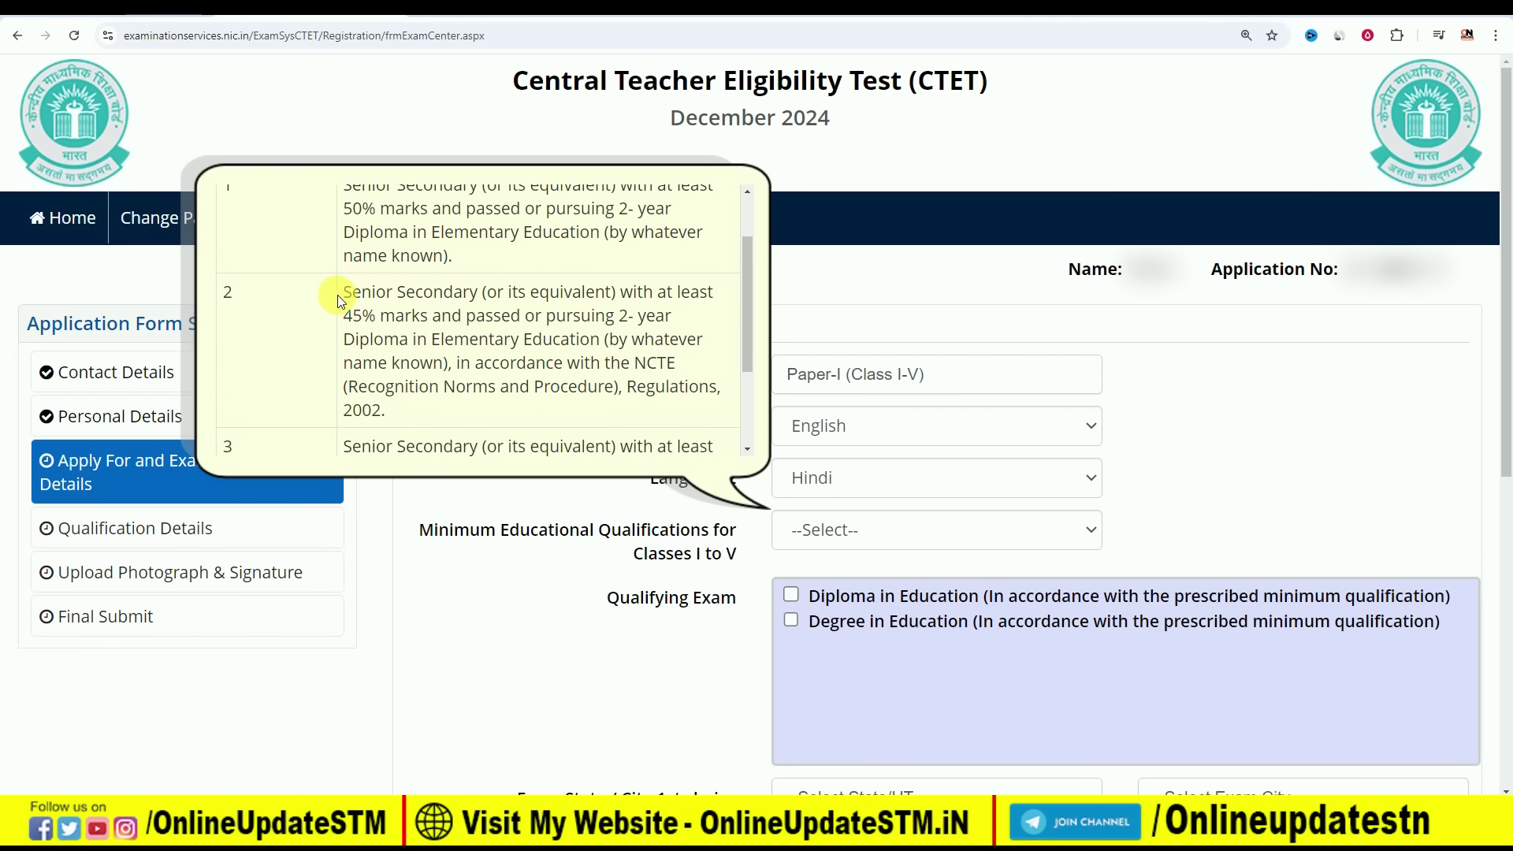
{"action": "left_click_drag", "start_coordinate": [355, 293], "coordinate": [454, 294]}
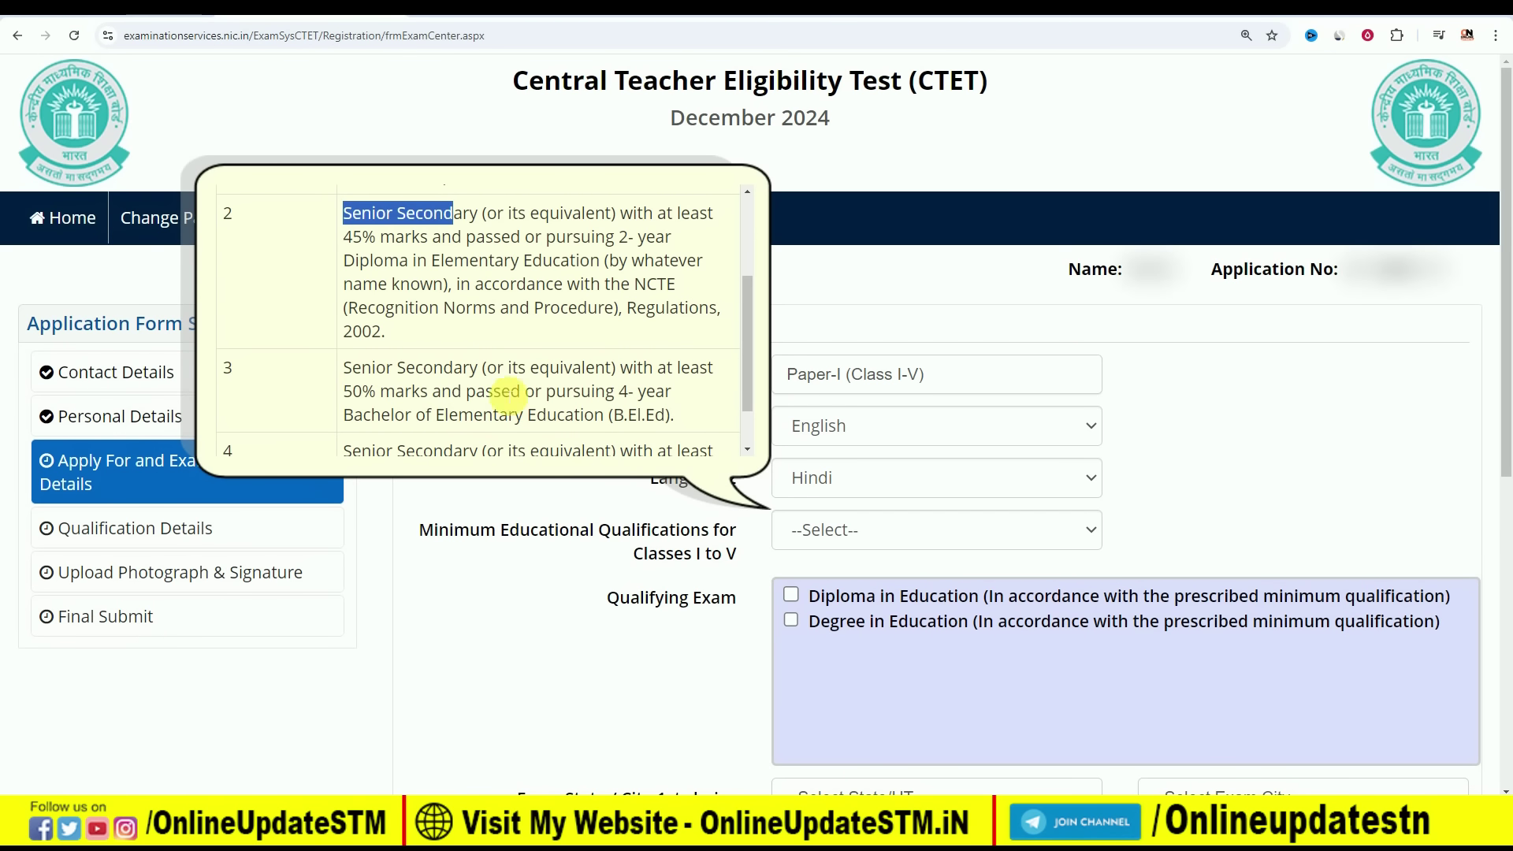
{"action": "scroll", "coordinate": [538, 391], "scroll_direction": "down", "scroll_amount": 1}
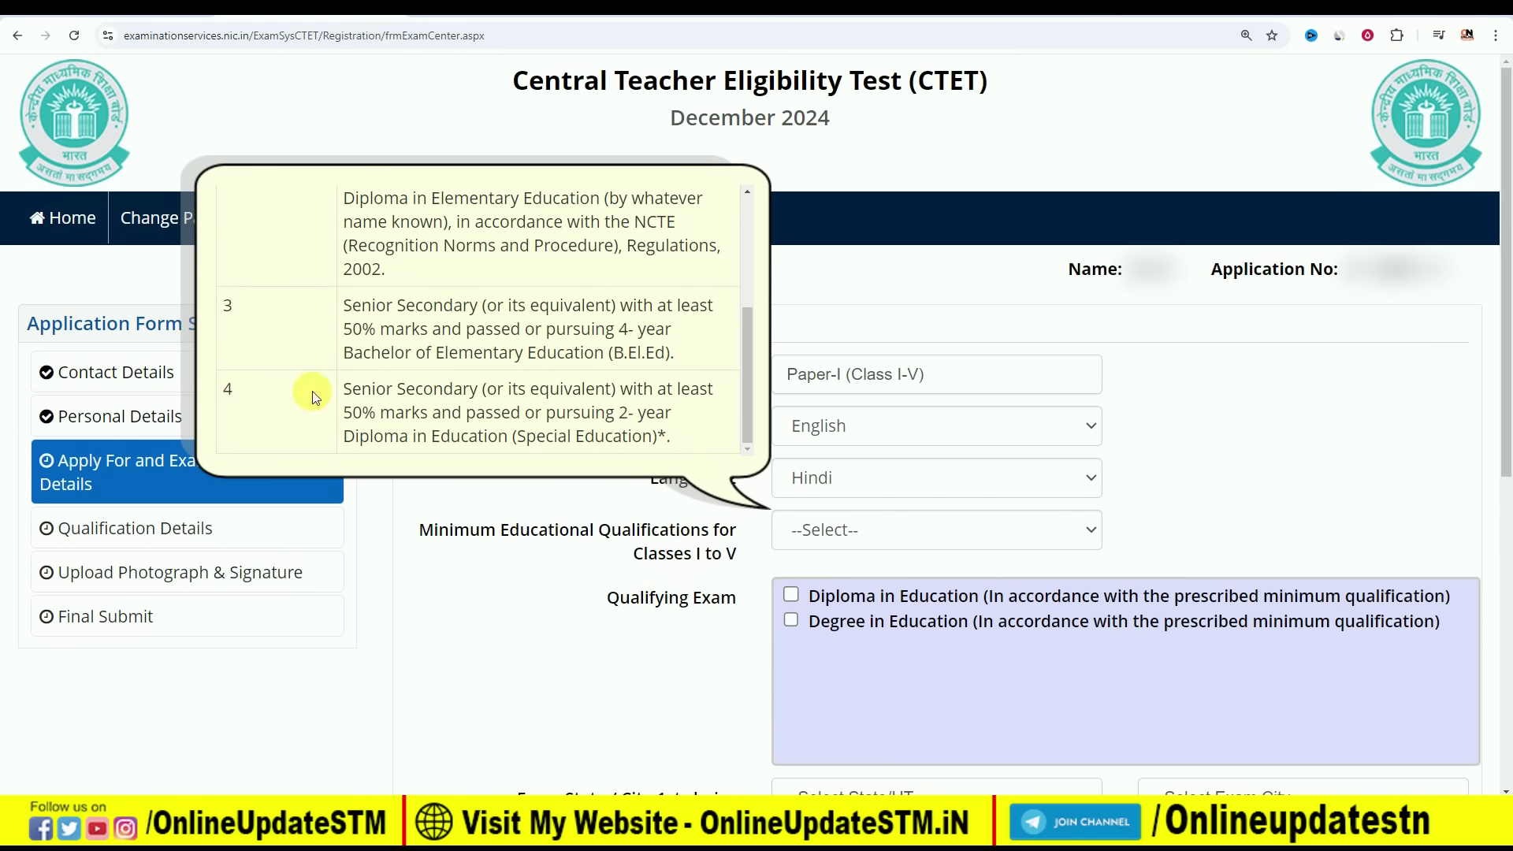
{"action": "left_click_drag", "start_coordinate": [353, 389], "coordinate": [469, 391]}
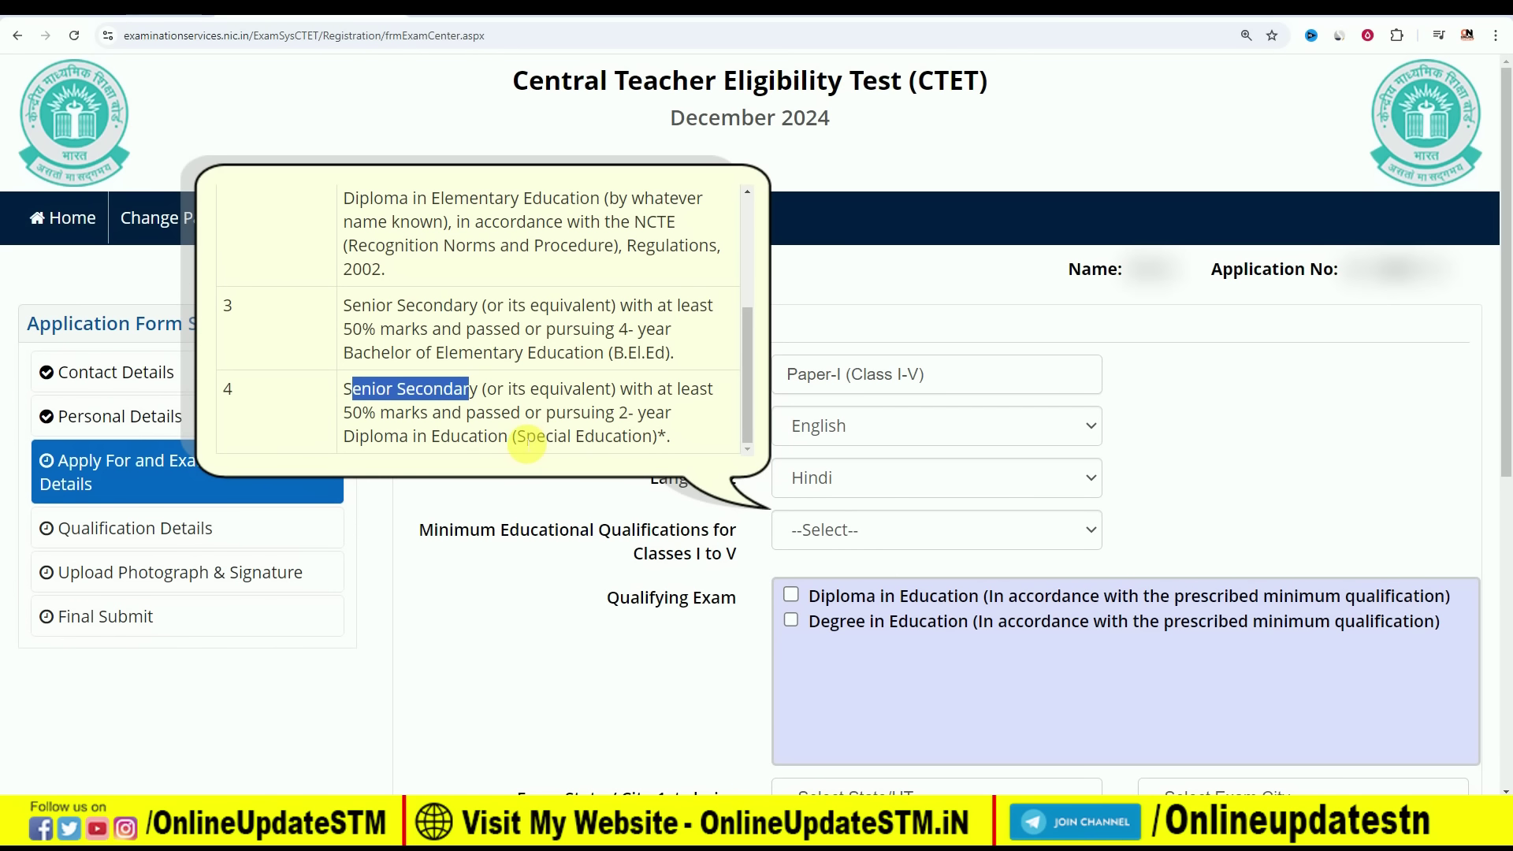
{"action": "mouse_move", "coordinate": [518, 439]}
{"action": "left_mouse_down"}
{"action": "mouse_move", "coordinate": [575, 440]}
{"action": "mouse_move", "coordinate": [541, 446]}
{"action": "left_mouse_up"}
{"action": "left_click", "coordinate": [599, 438]}
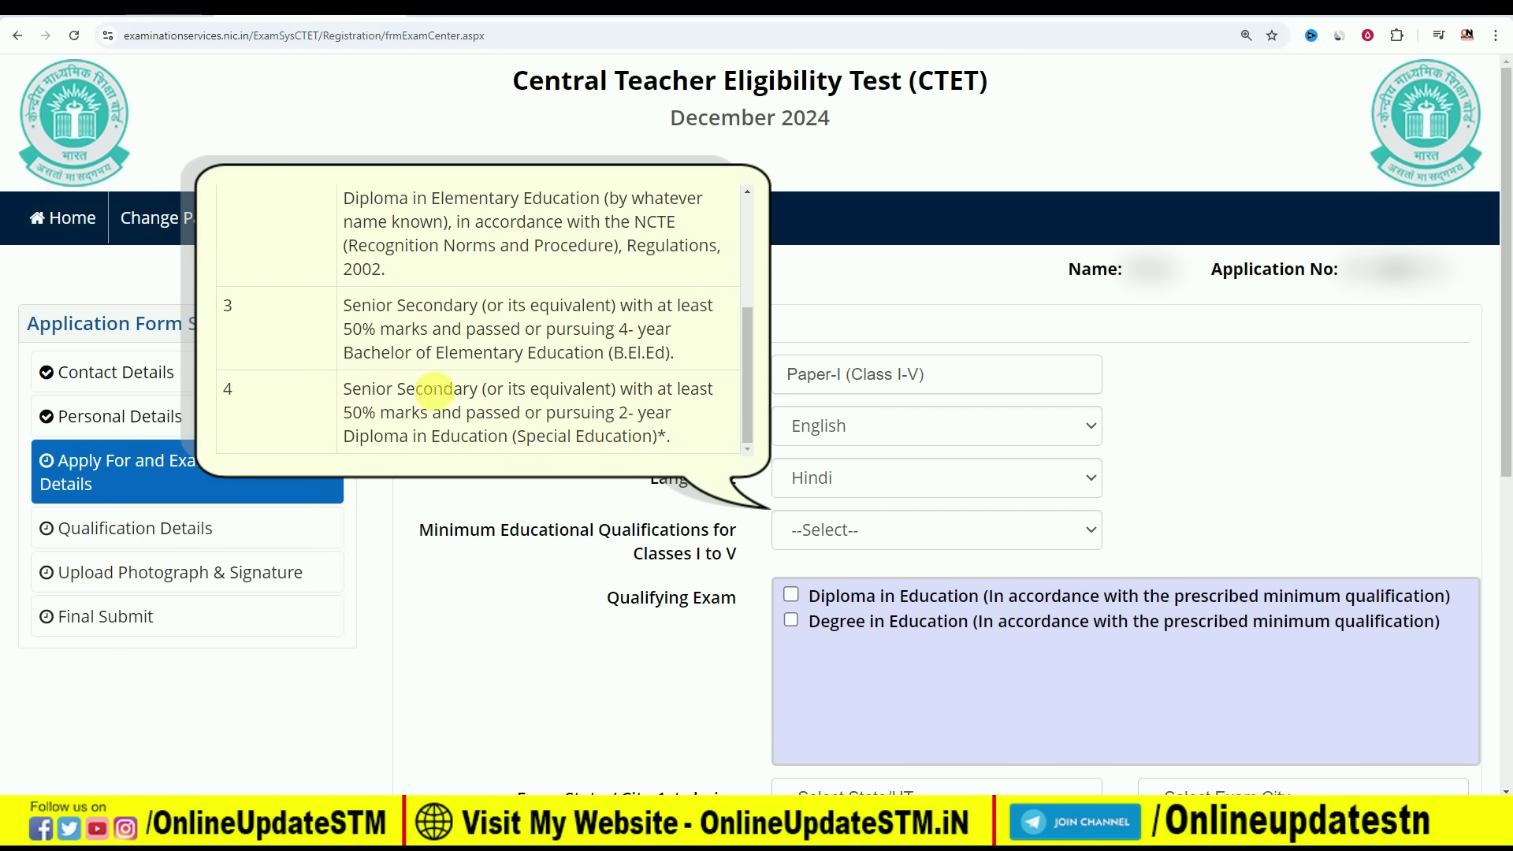
{"action": "scroll", "coordinate": [604, 392], "scroll_direction": "up", "scroll_amount": 3}
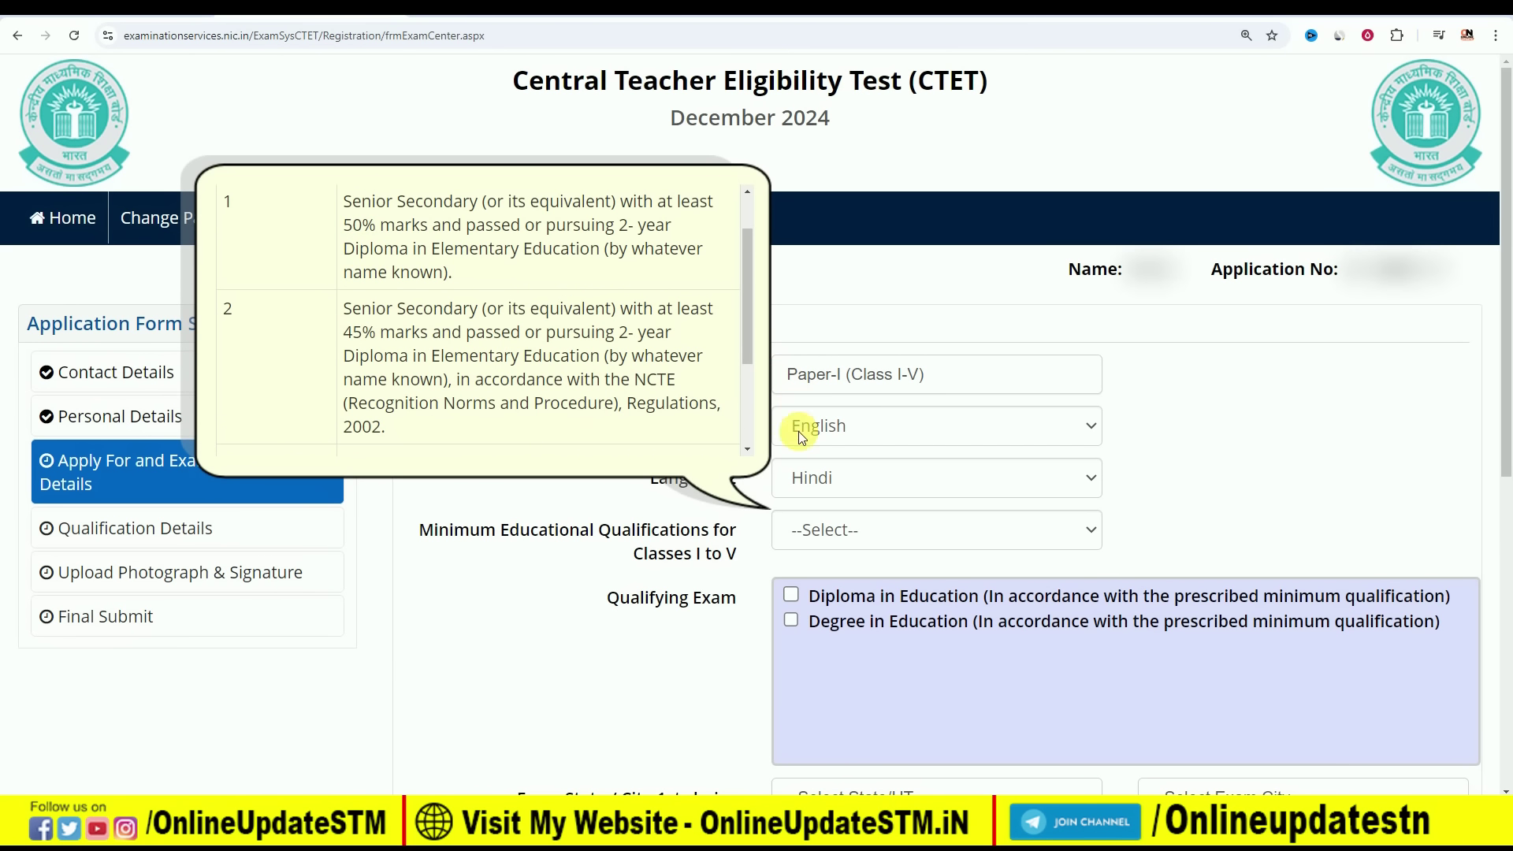
Select qualification 2 for Classes I to V and review the rest of the form
{"action": "left_click", "coordinate": [892, 529]}
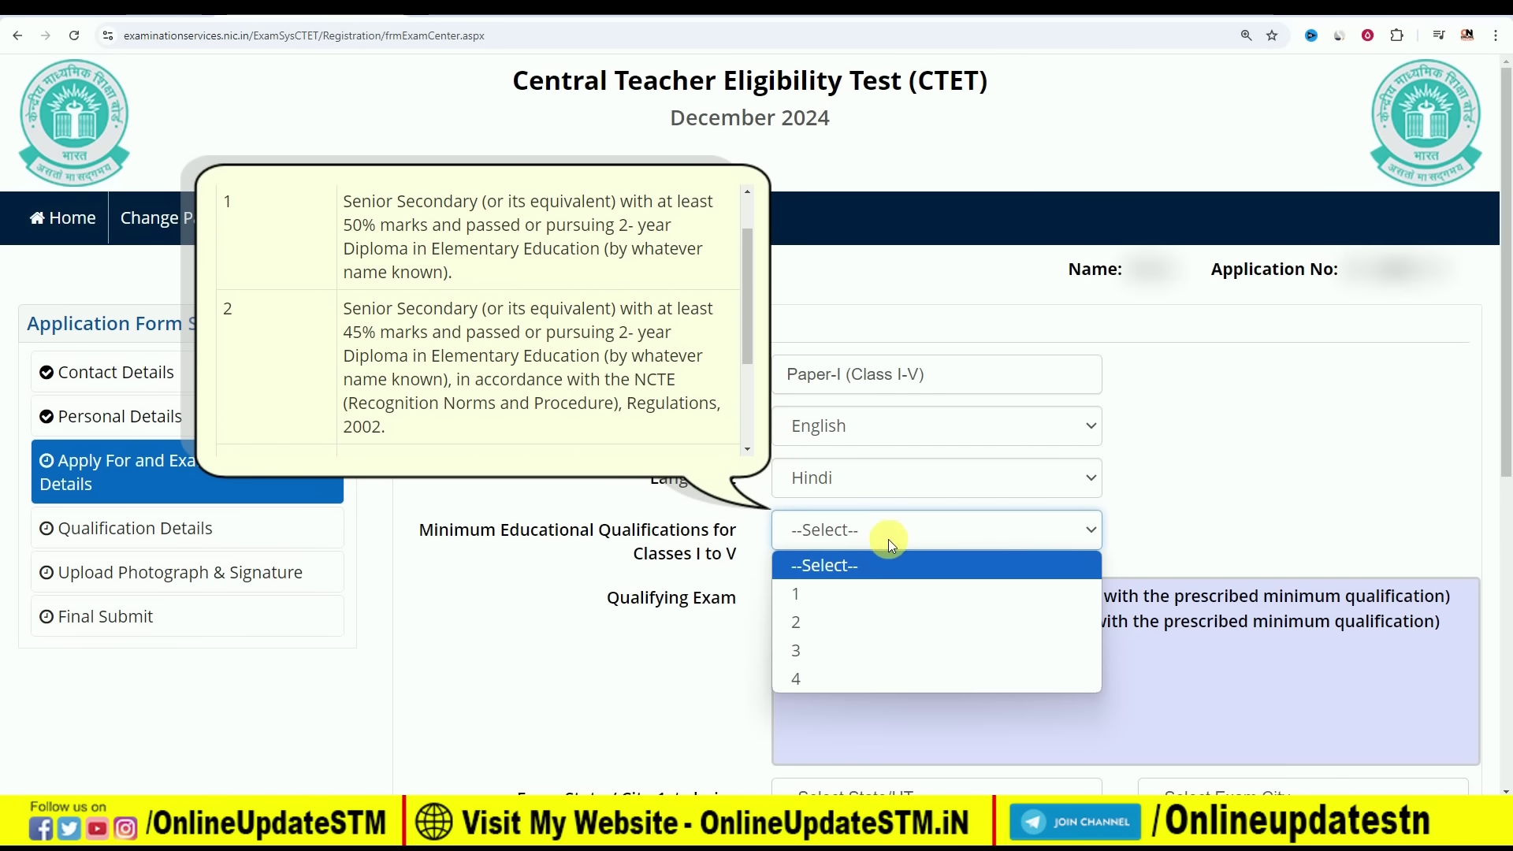
{"action": "left_click", "coordinate": [858, 613]}
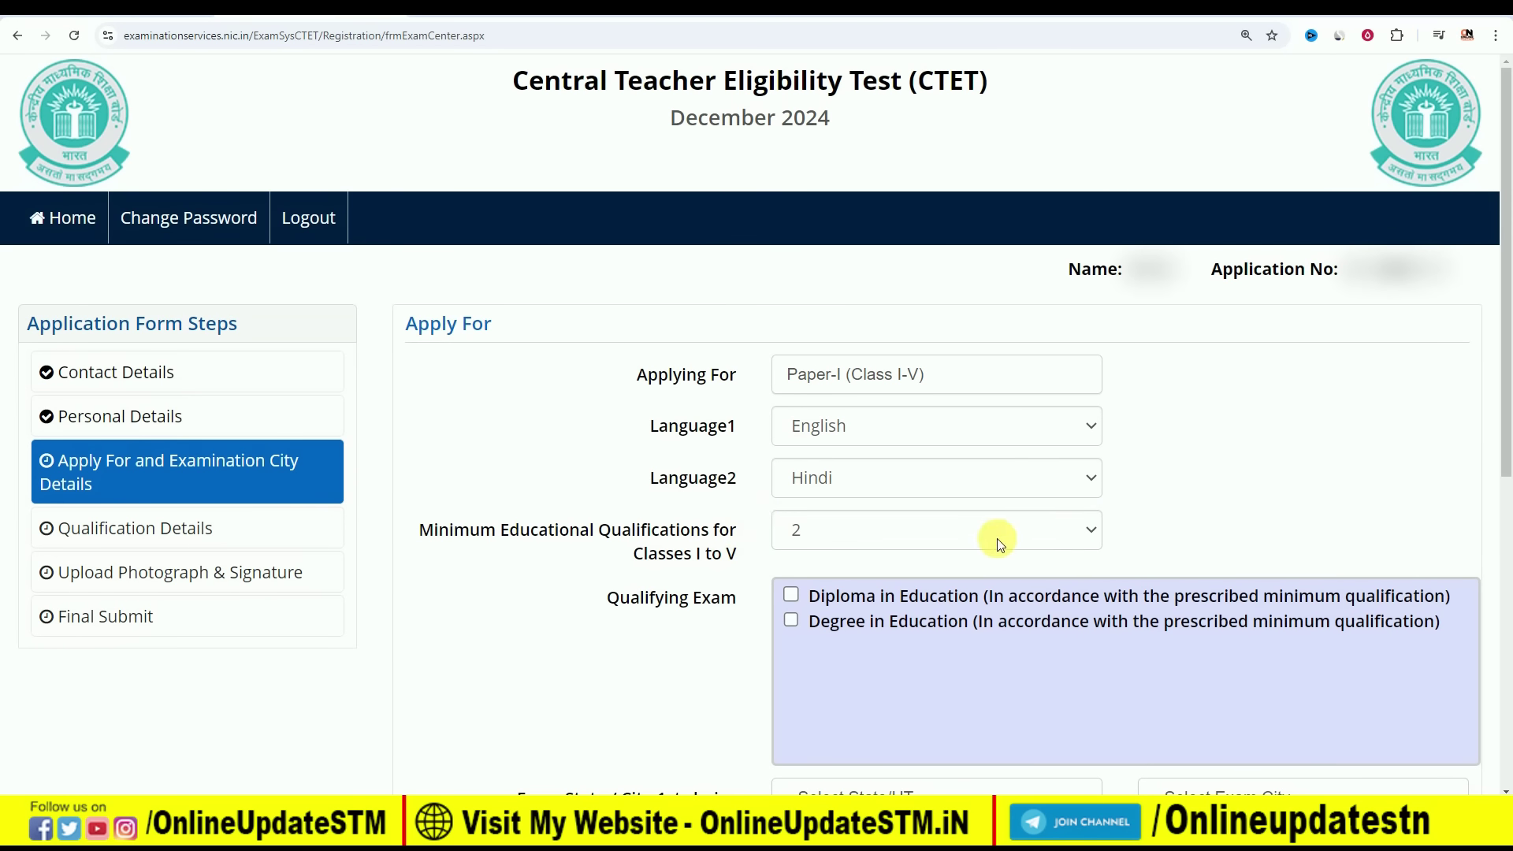
{"action": "scroll", "coordinate": [996, 538], "scroll_direction": "down", "scroll_amount": 1}
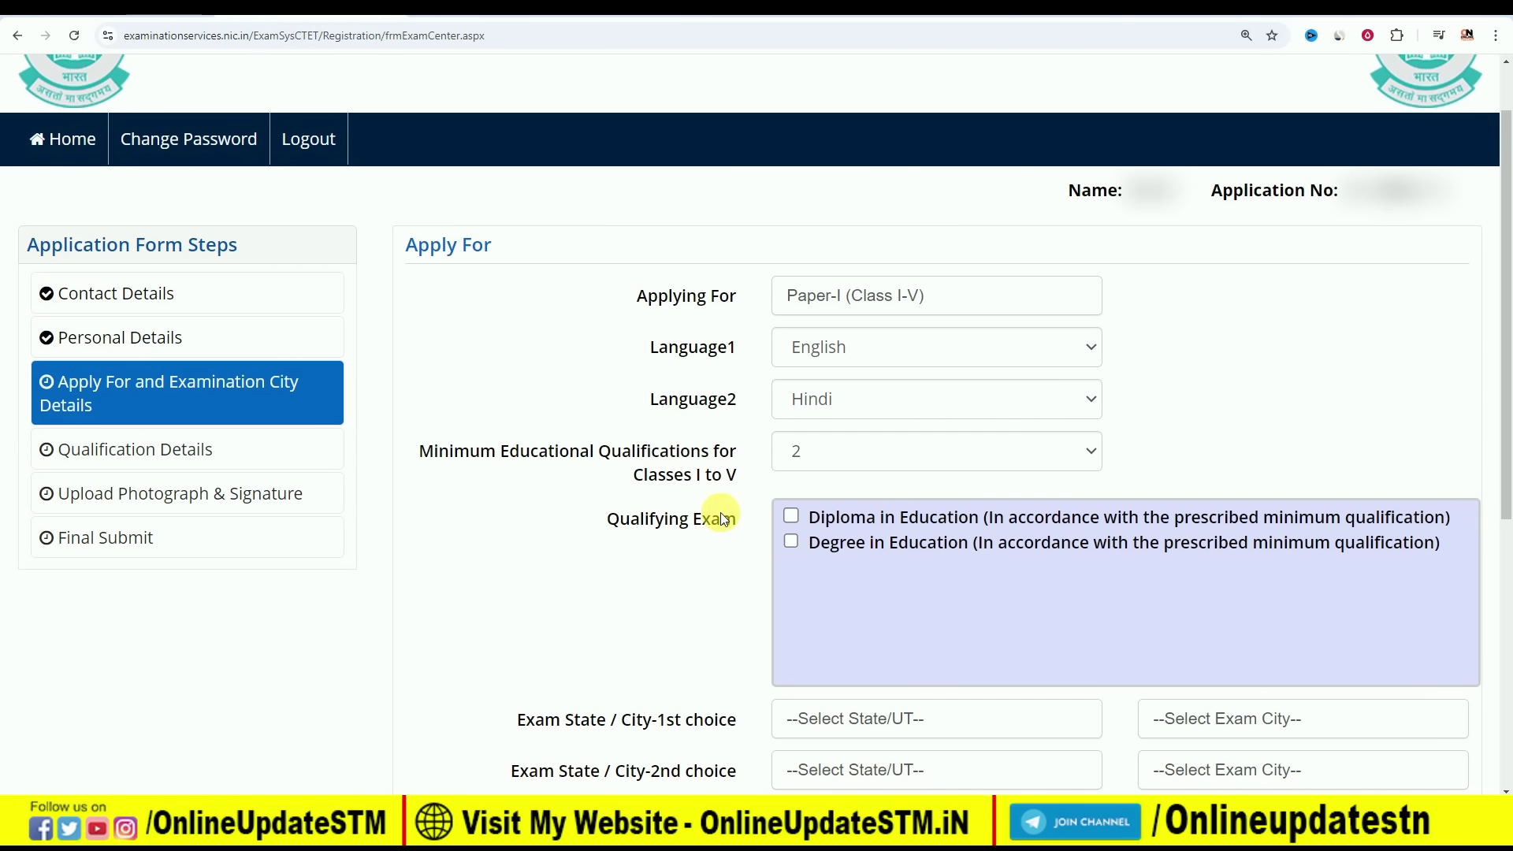
{"action": "scroll", "coordinate": [721, 510], "scroll_direction": "down", "scroll_amount": 1}
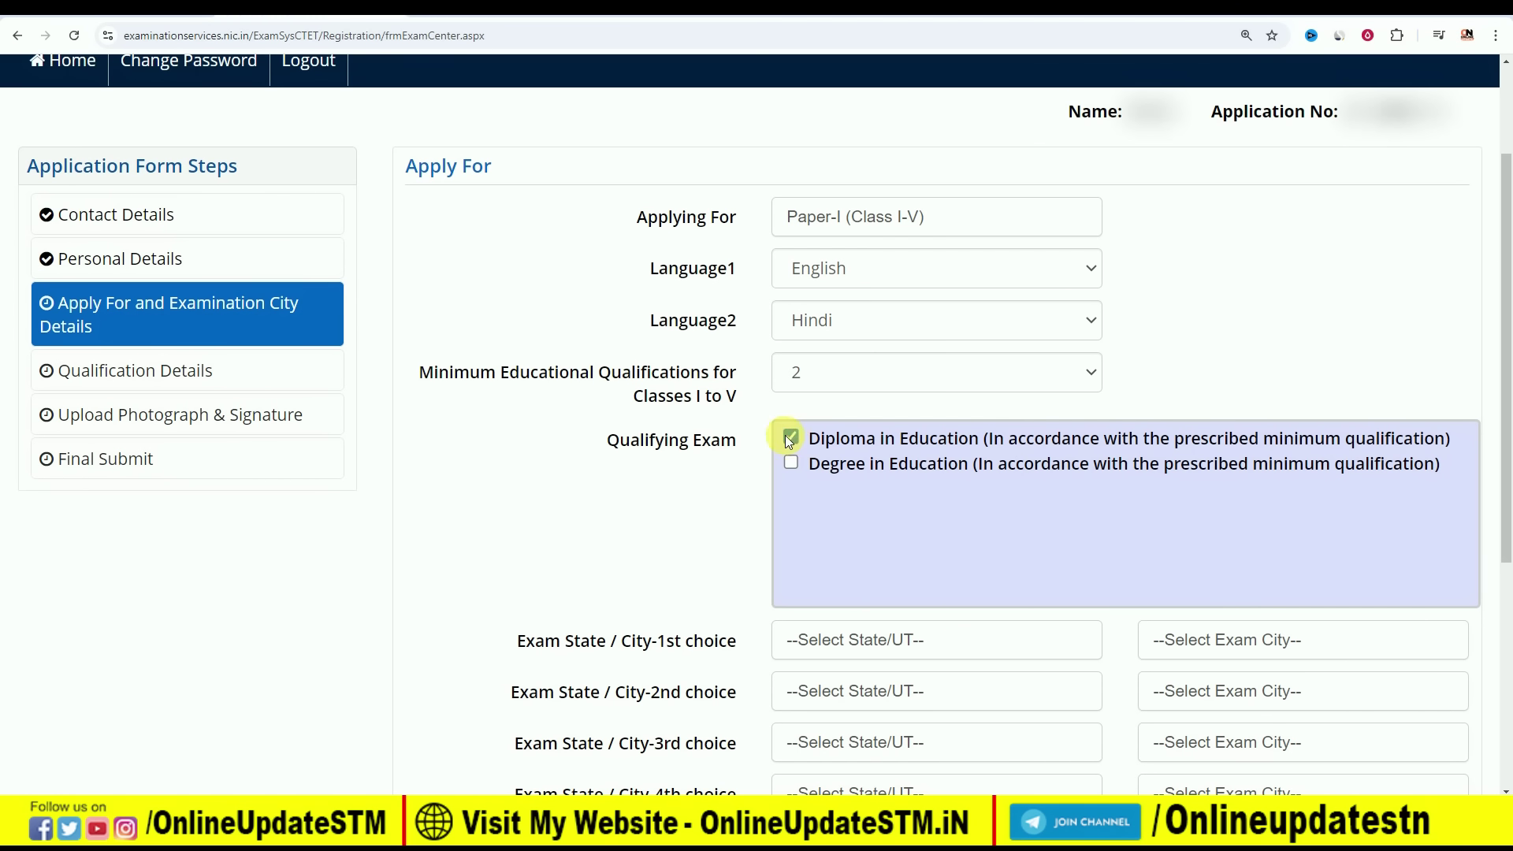
{"action": "scroll", "coordinate": [773, 513], "scroll_direction": "down", "scroll_amount": 1}
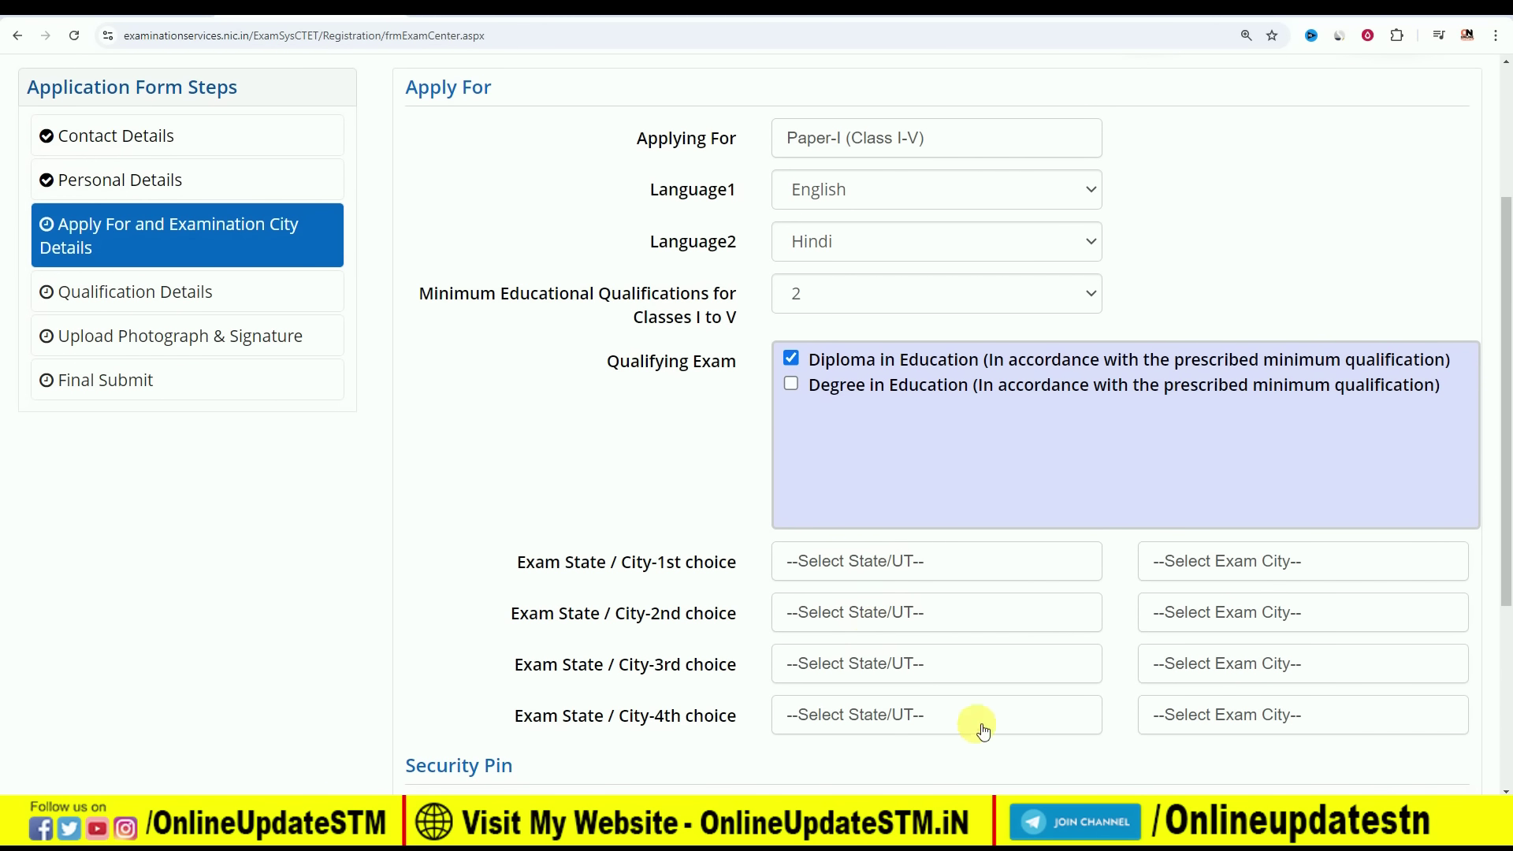
{"action": "scroll", "coordinate": [810, 601], "scroll_direction": "up", "scroll_amount": 1}
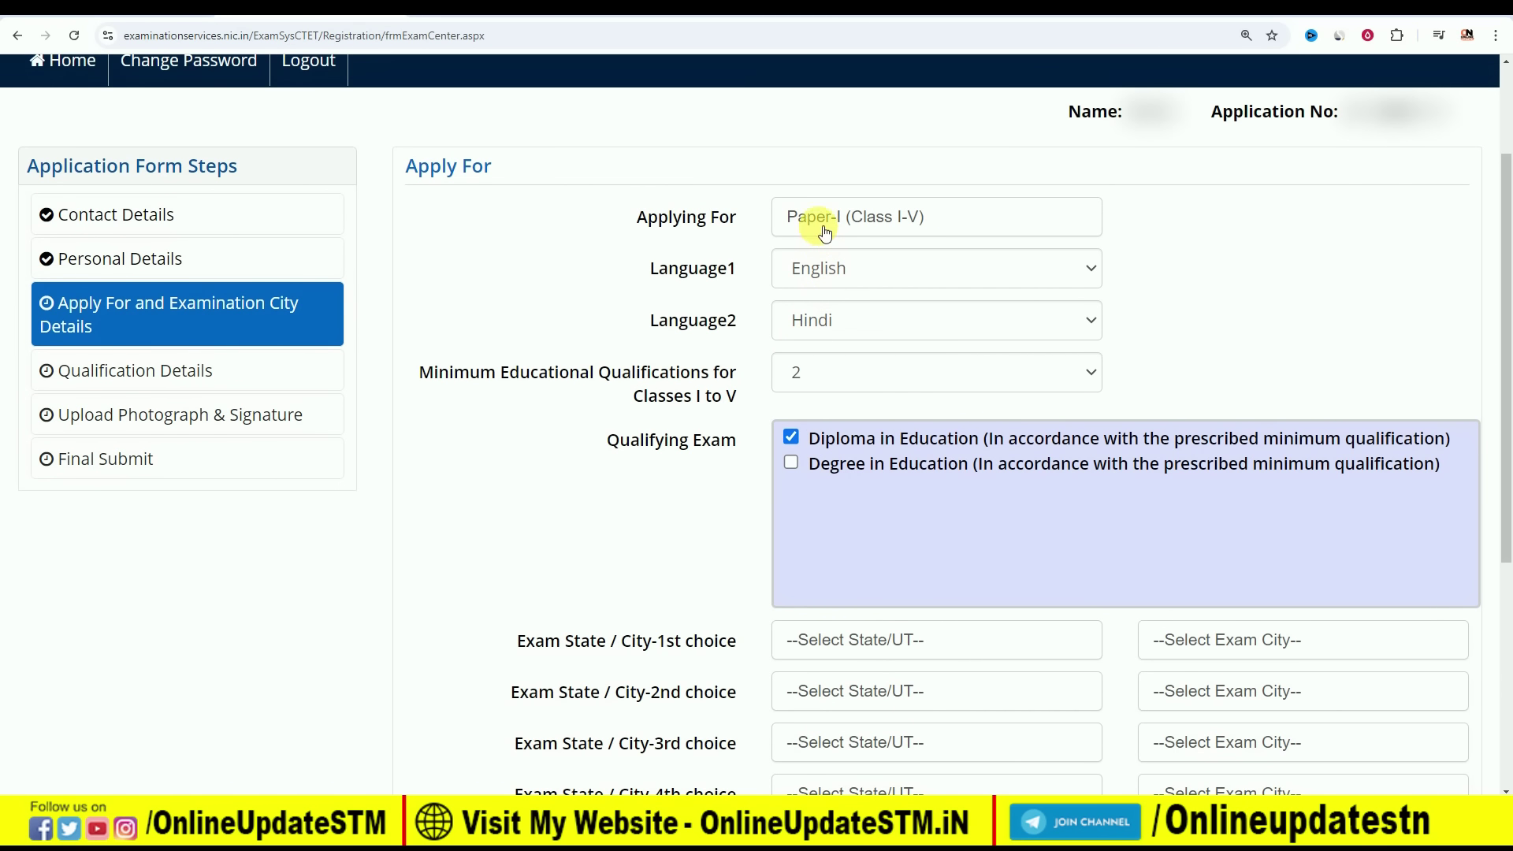
Apply for Paper-II (Class VI-VIII) with Hindi as Language1 and English as Language2
{"action": "left_click", "coordinate": [940, 224]}
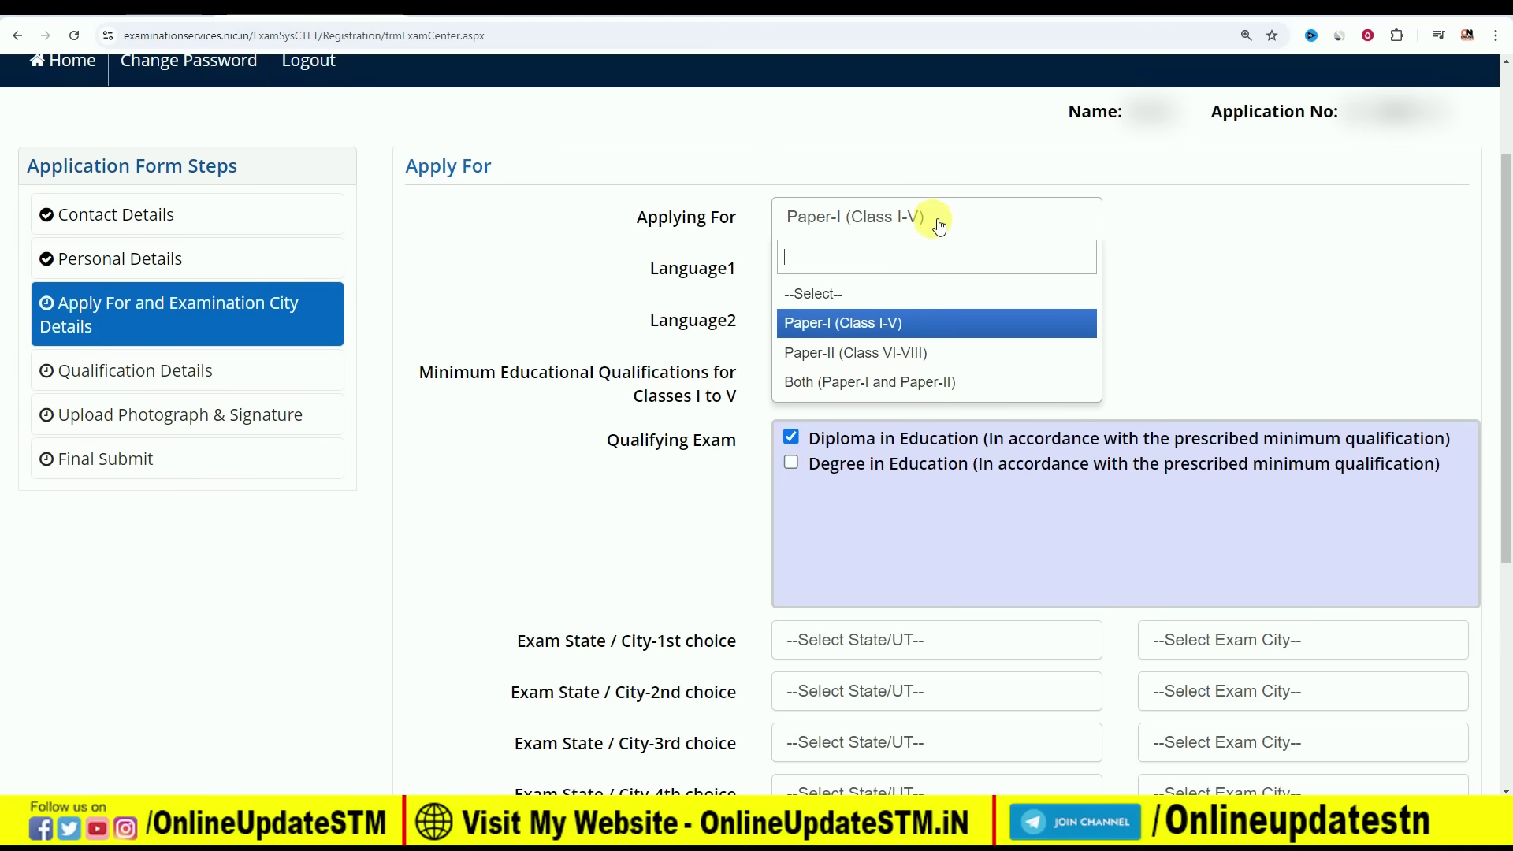
{"action": "left_click", "coordinate": [873, 354]}
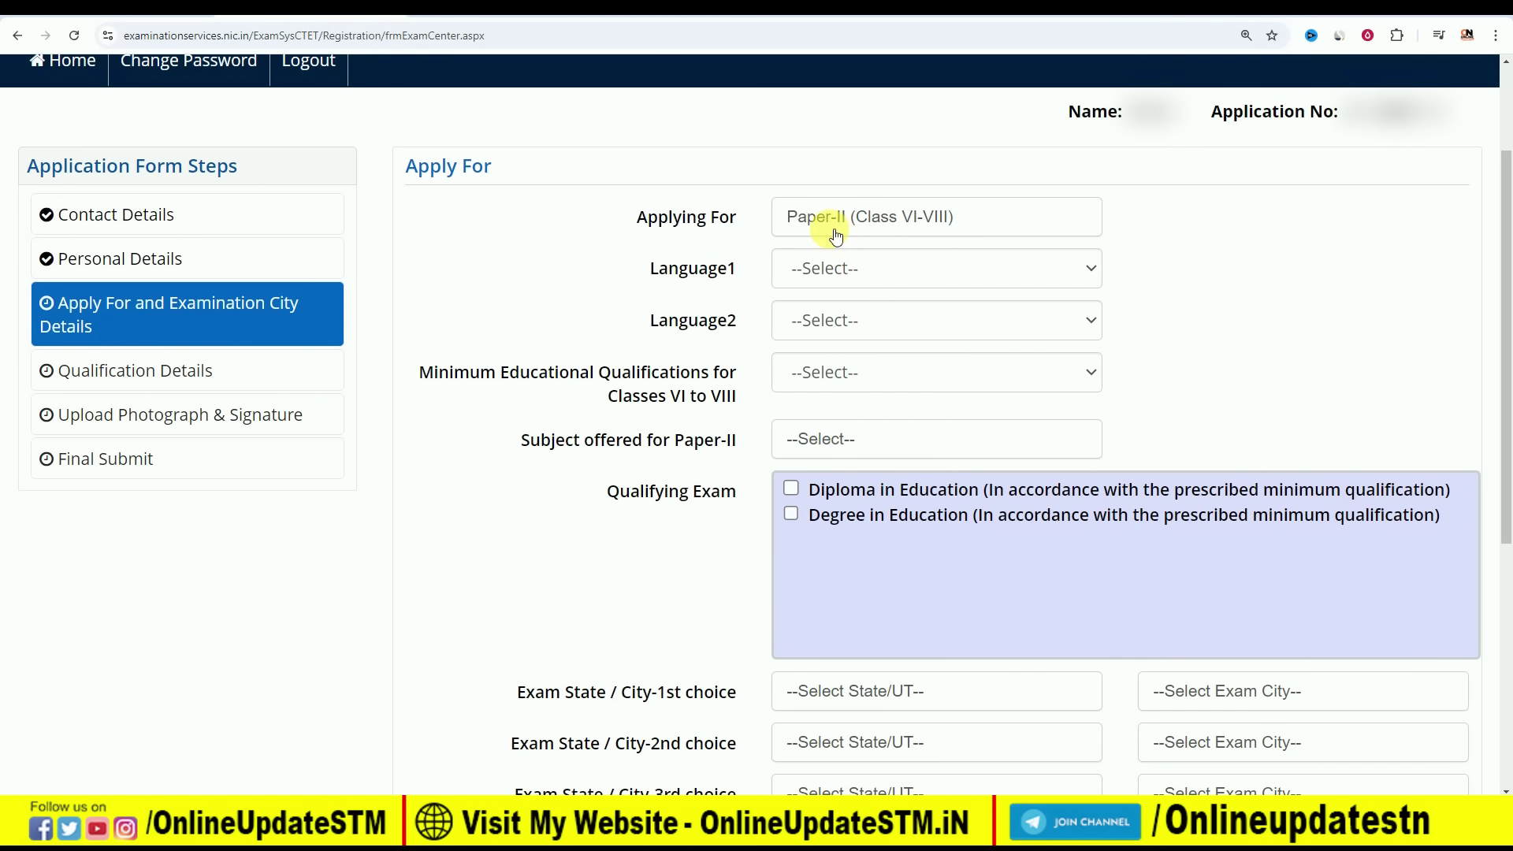
{"action": "left_click", "coordinate": [831, 268]}
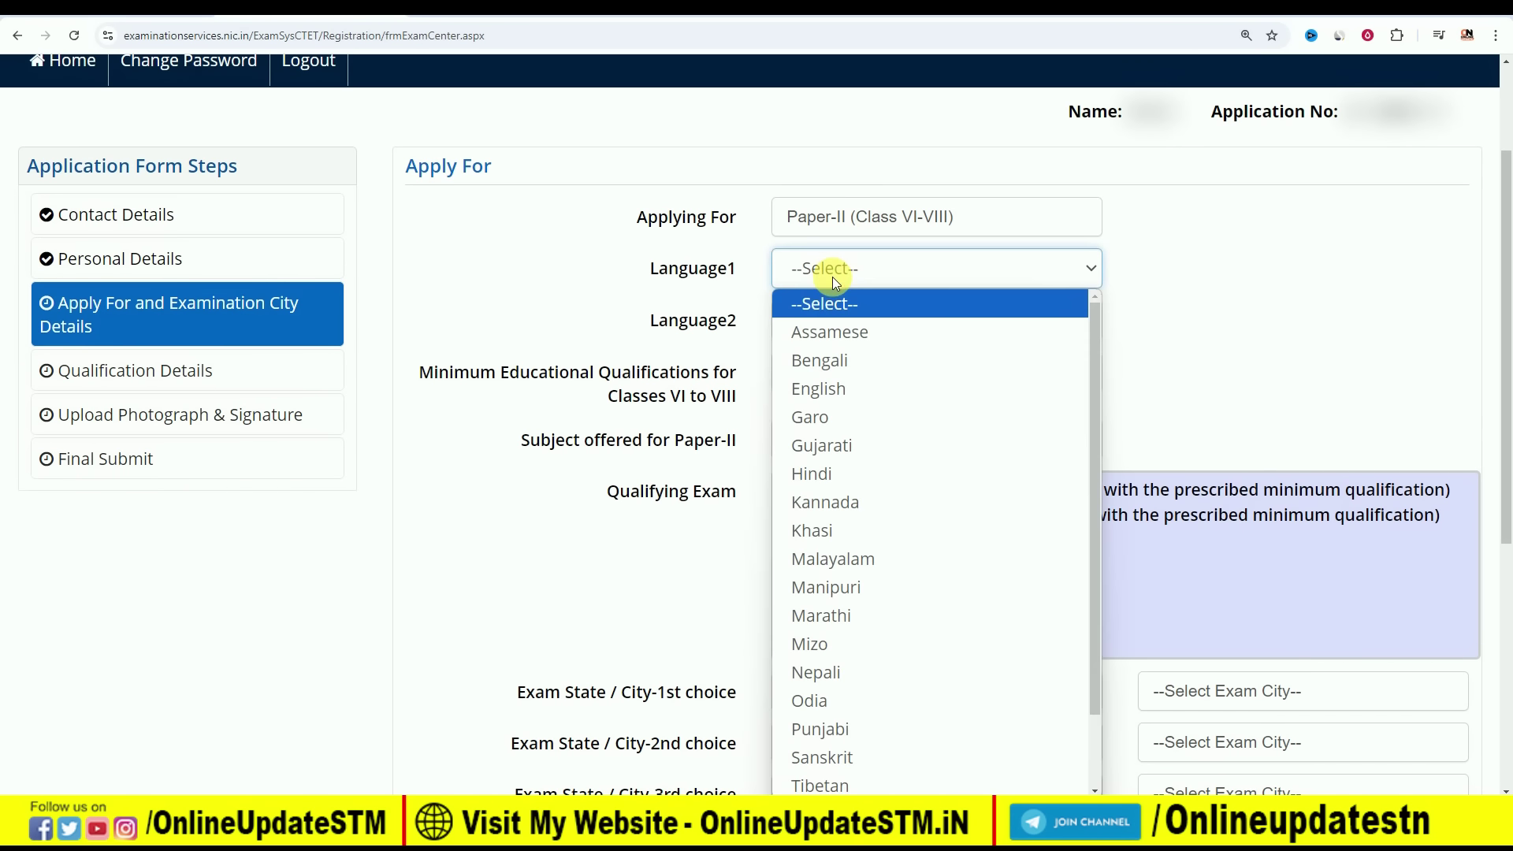
{"action": "left_click", "coordinate": [849, 476]}
{"action": "left_click", "coordinate": [848, 320]}
{"action": "left_click", "coordinate": [848, 429]}
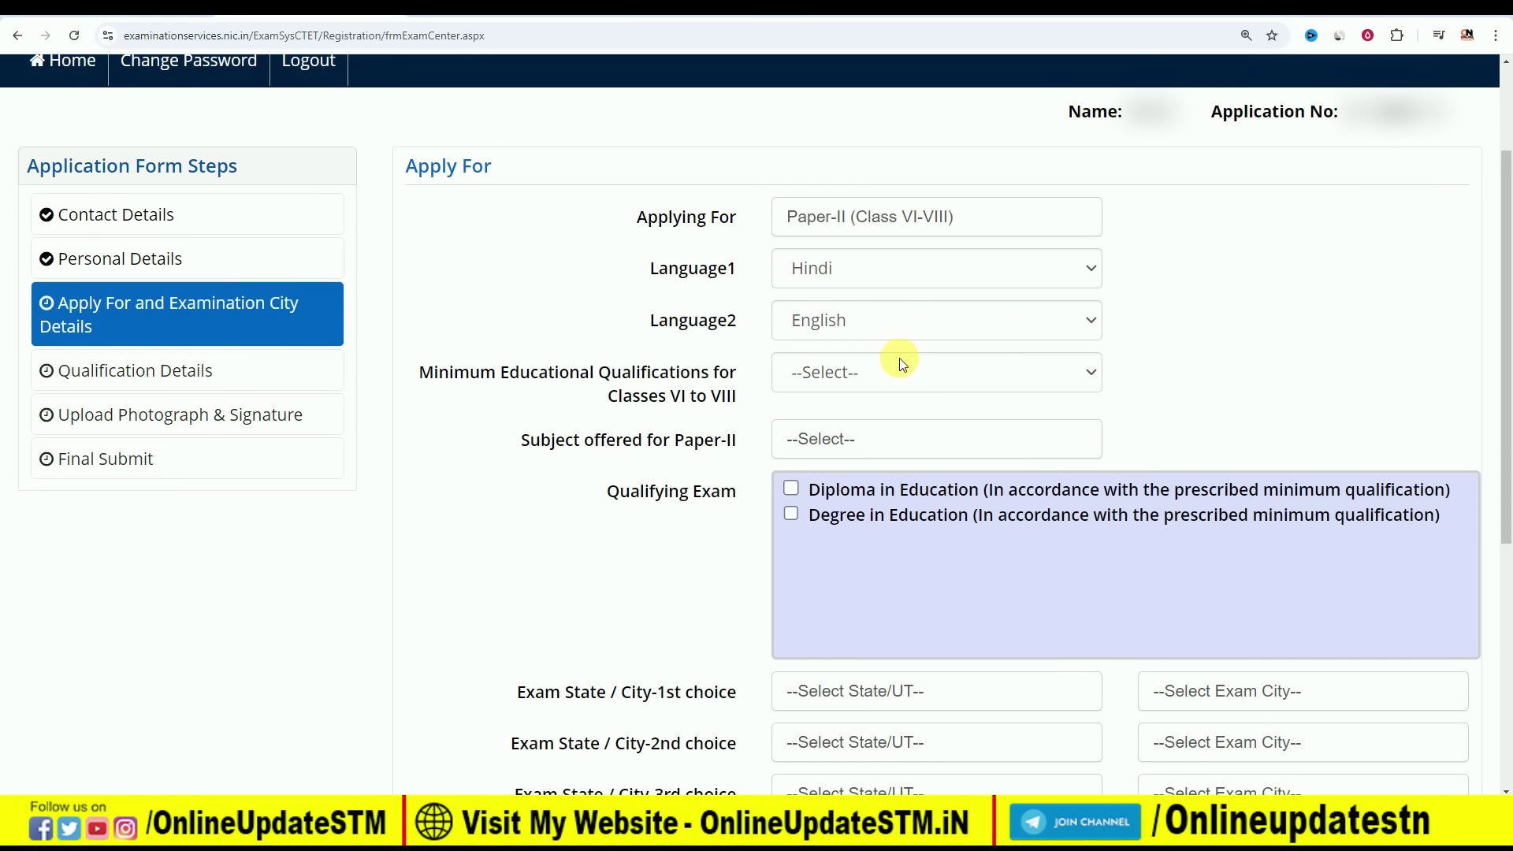
{"action": "left_click", "coordinate": [843, 372]}
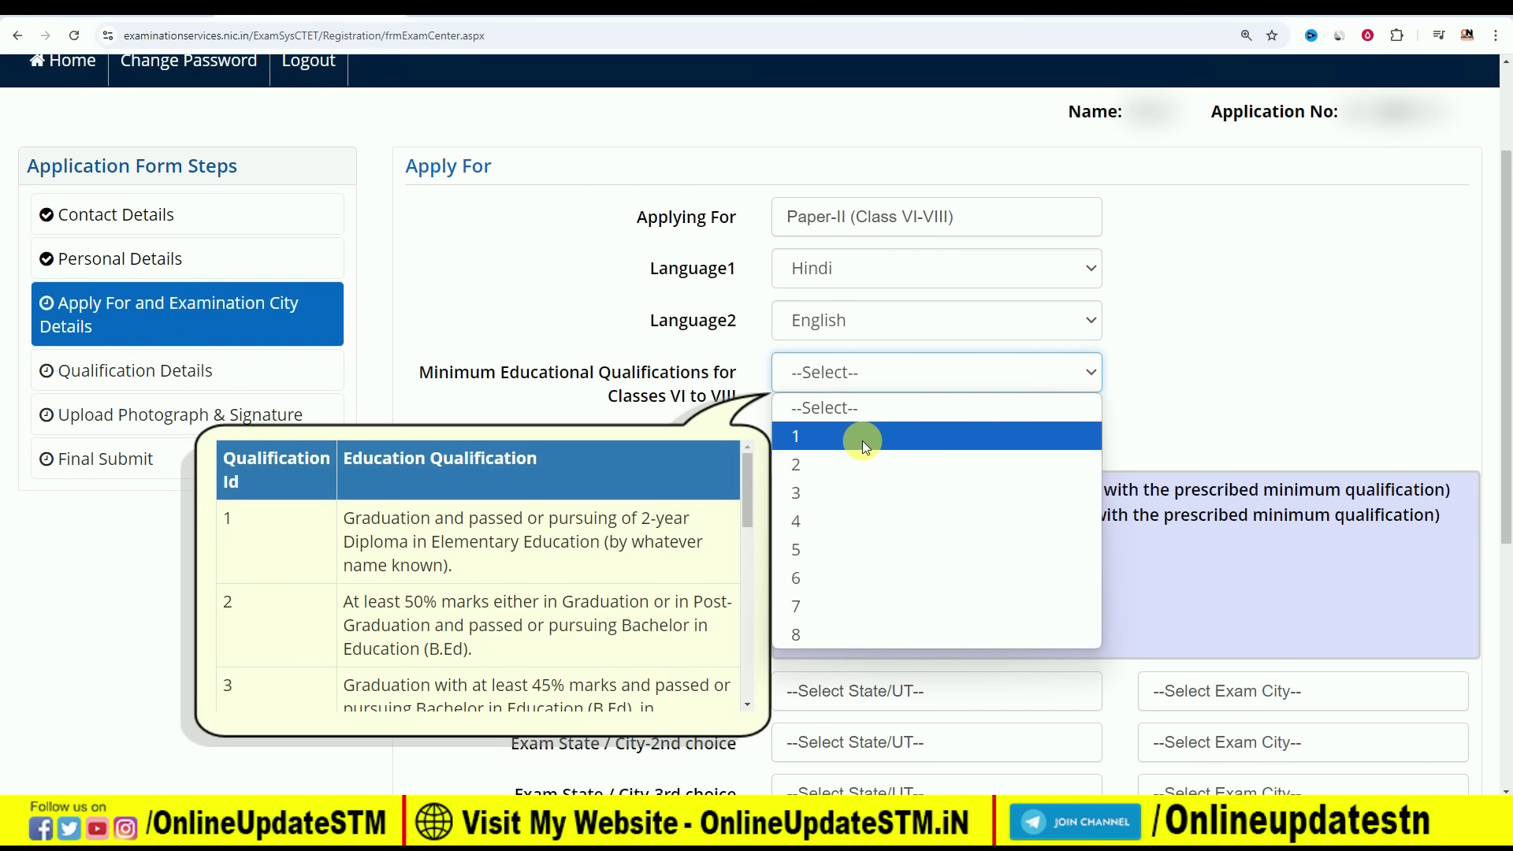
{"action": "left_click", "coordinate": [338, 507]}
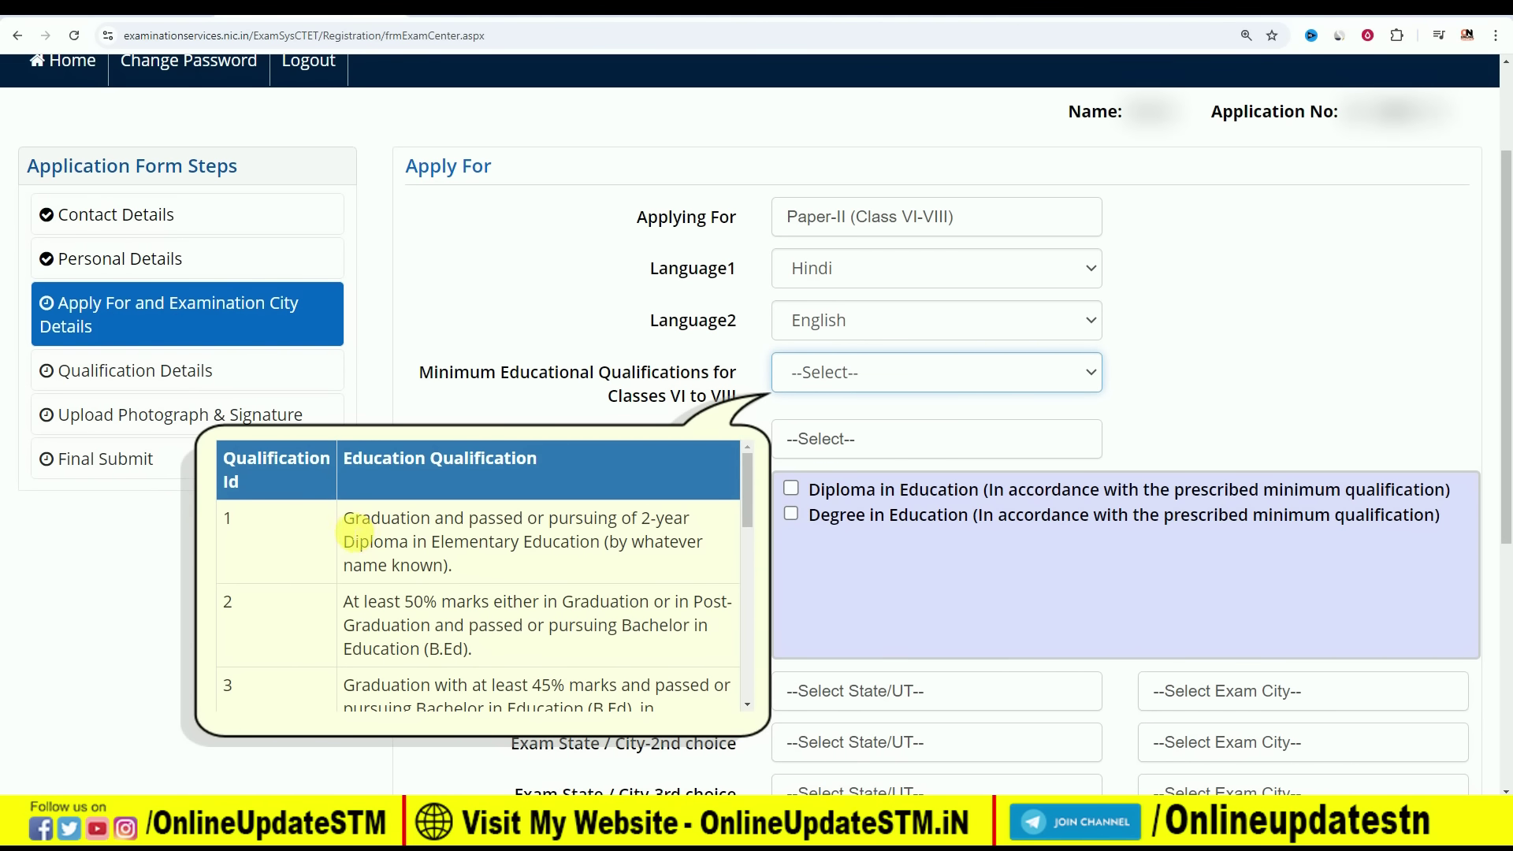
{"action": "left_click_drag", "start_coordinate": [345, 519], "coordinate": [560, 520]}
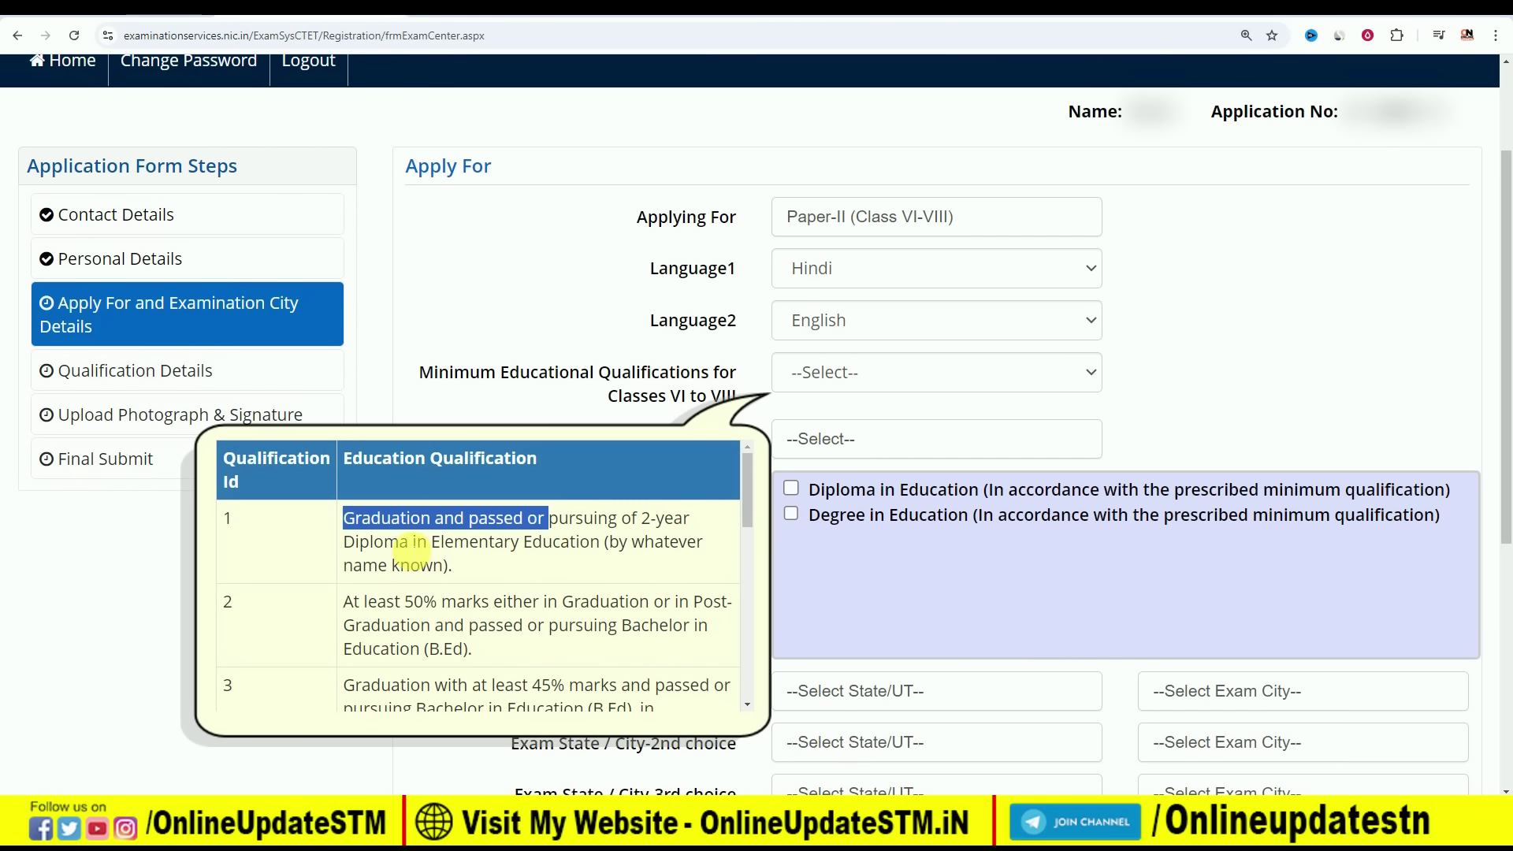
{"action": "left_click_drag", "start_coordinate": [453, 565], "coordinate": [352, 536]}
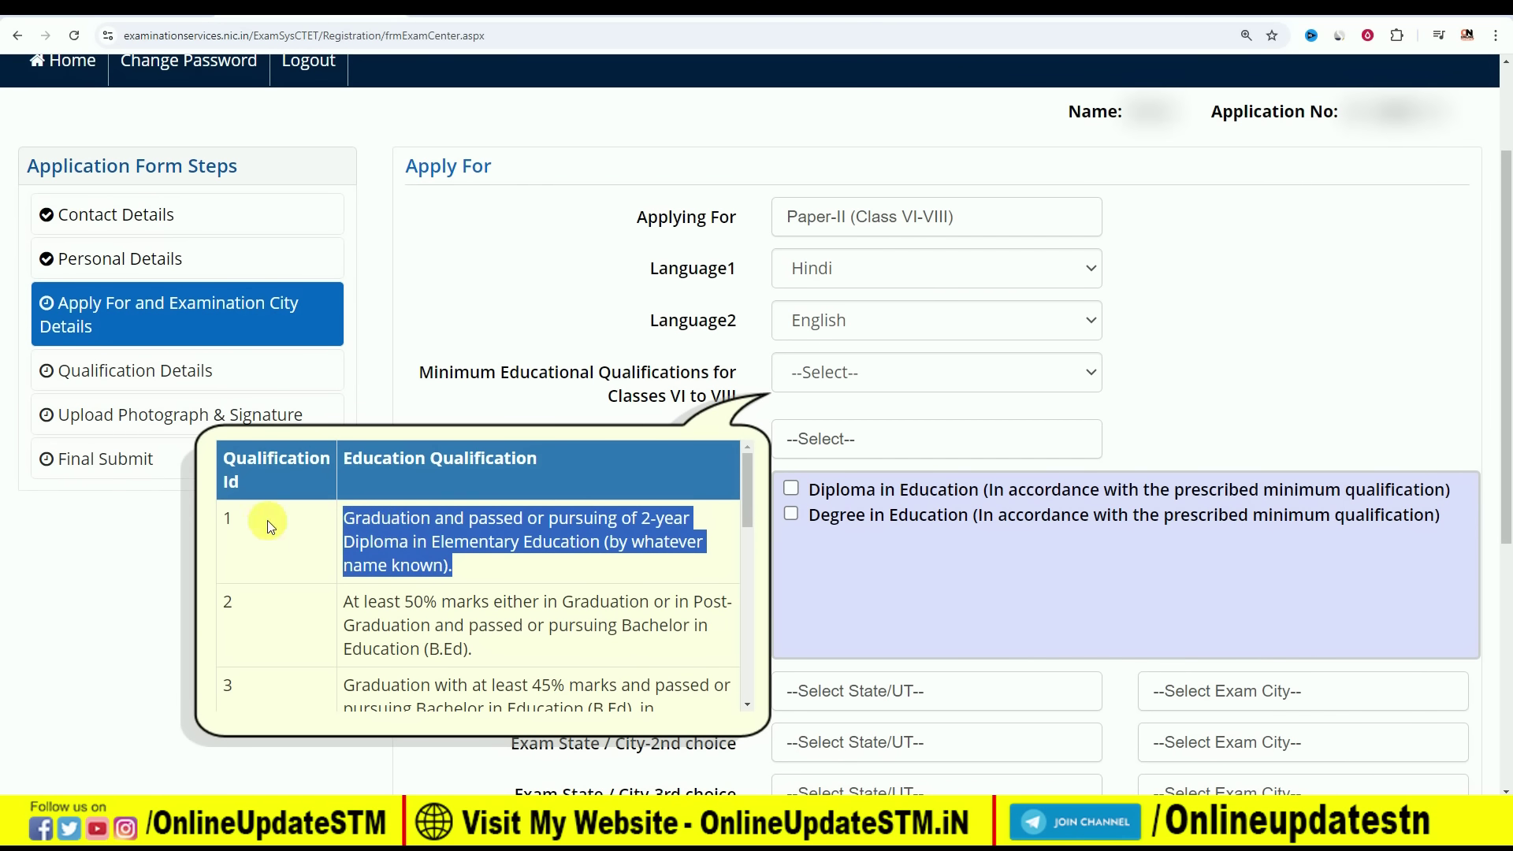
{"action": "left_click", "coordinate": [304, 527]}
{"action": "scroll", "coordinate": [322, 532], "scroll_direction": "down", "scroll_amount": 1}
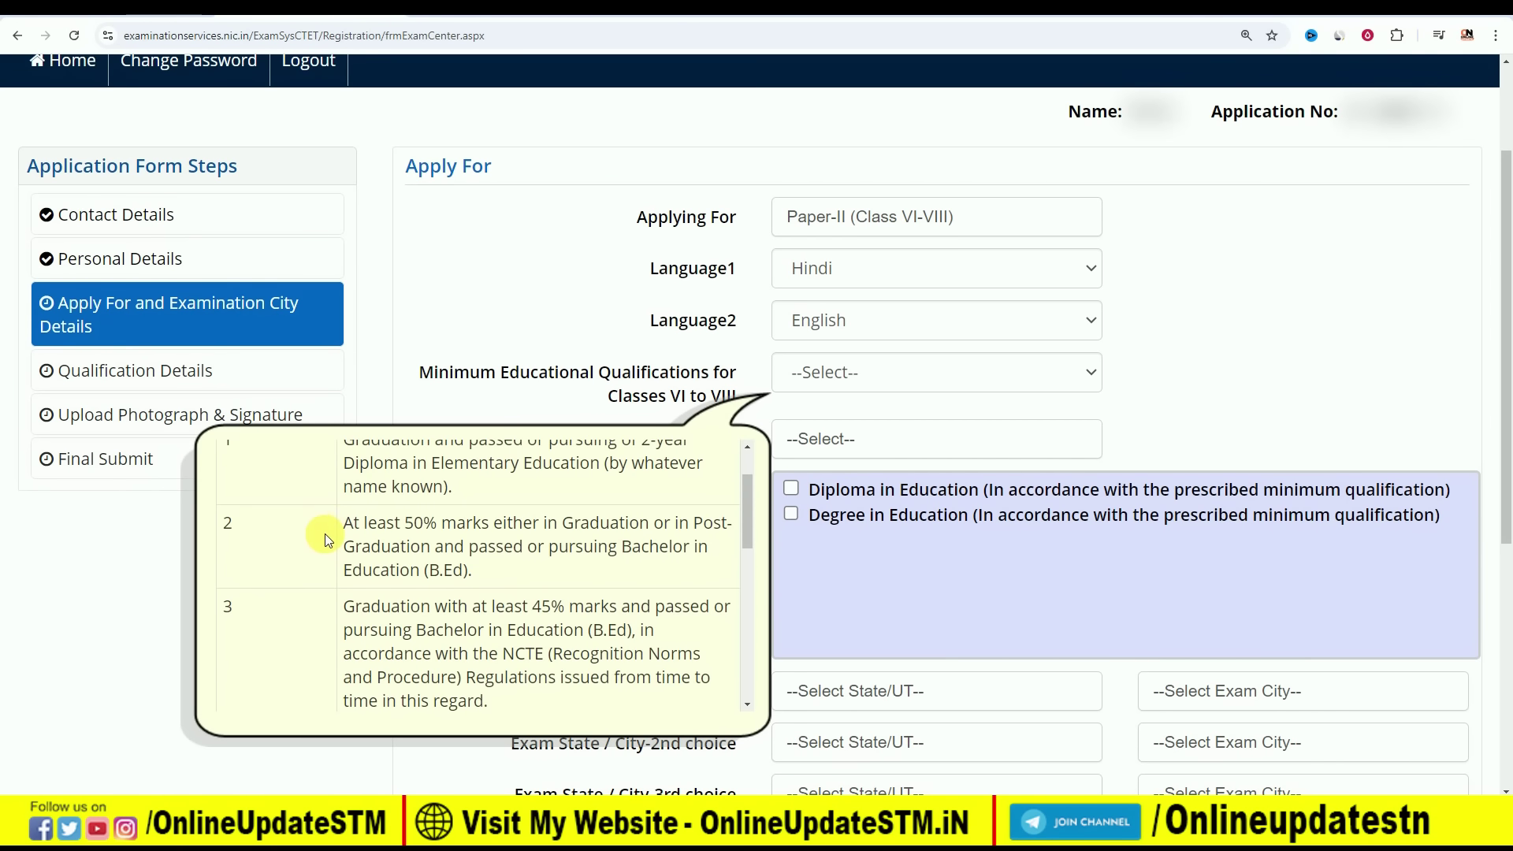
{"action": "left_click_drag", "start_coordinate": [406, 526], "coordinate": [615, 524]}
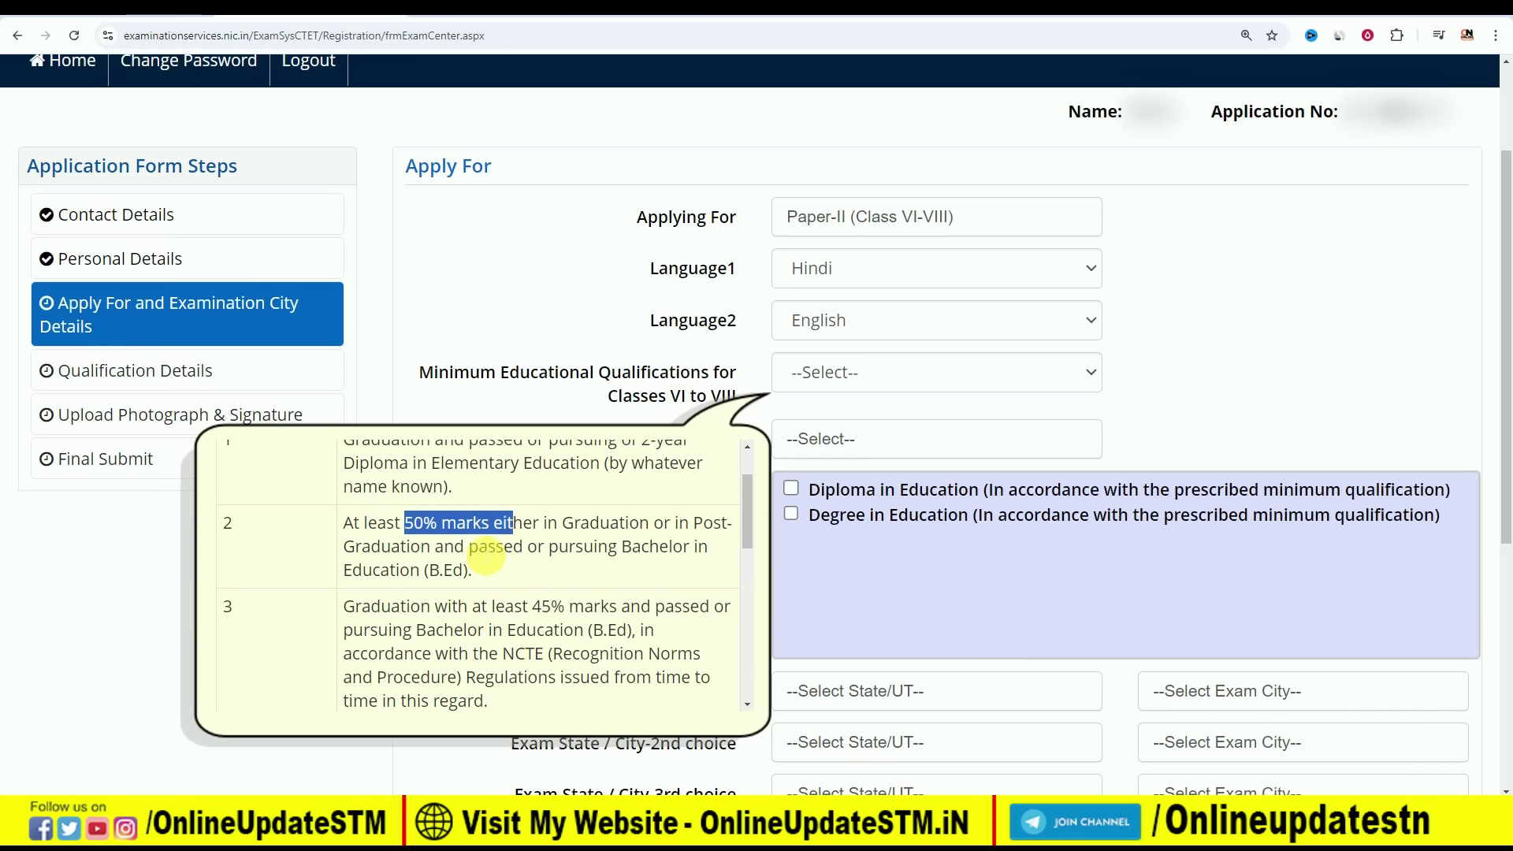
{"action": "left_click", "coordinate": [496, 556]}
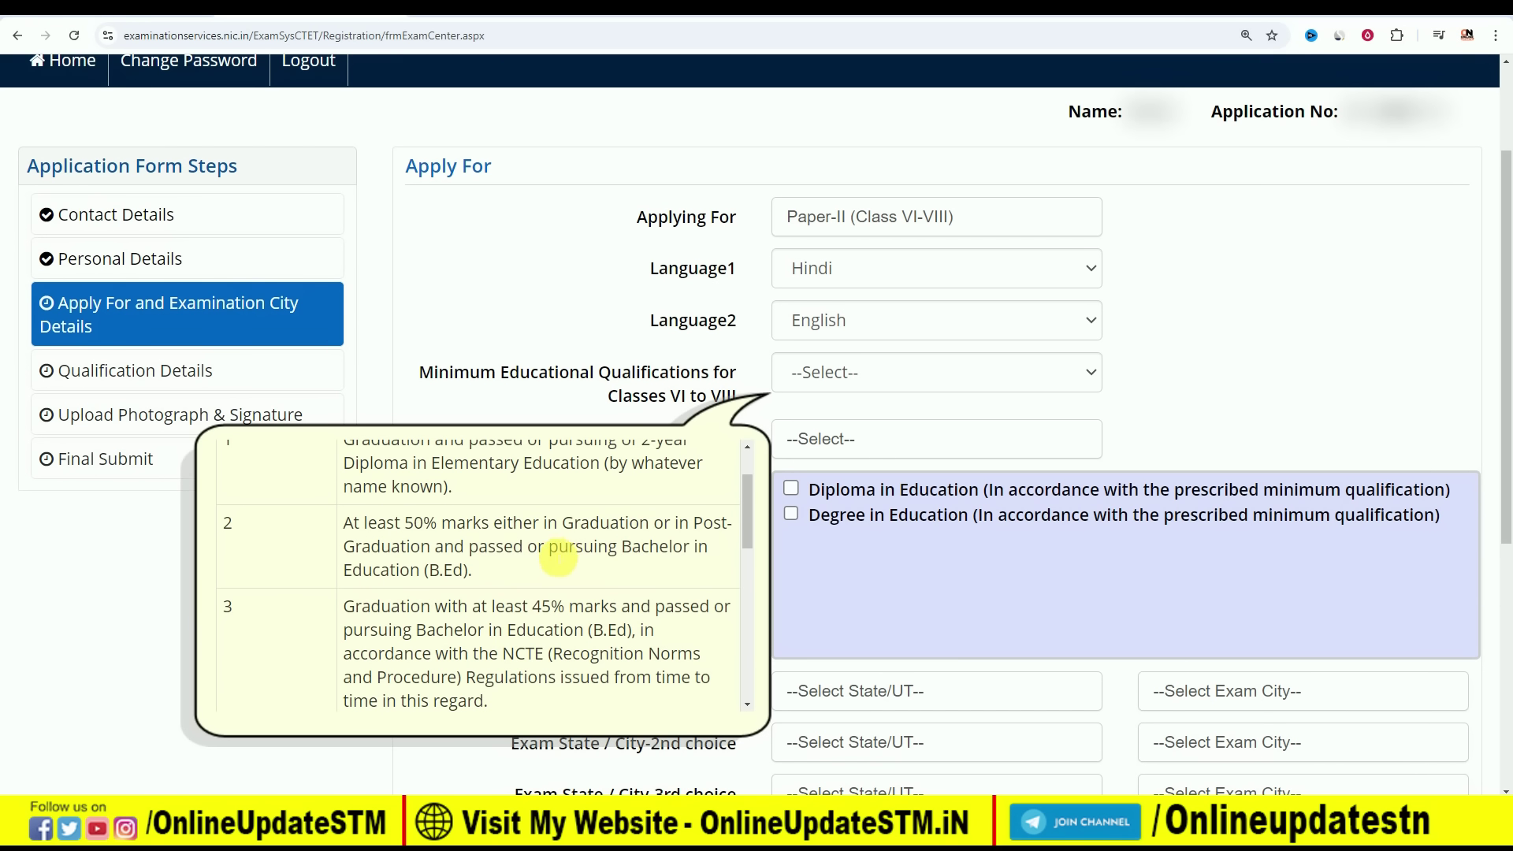
{"action": "left_click_drag", "start_coordinate": [550, 549], "coordinate": [623, 555]}
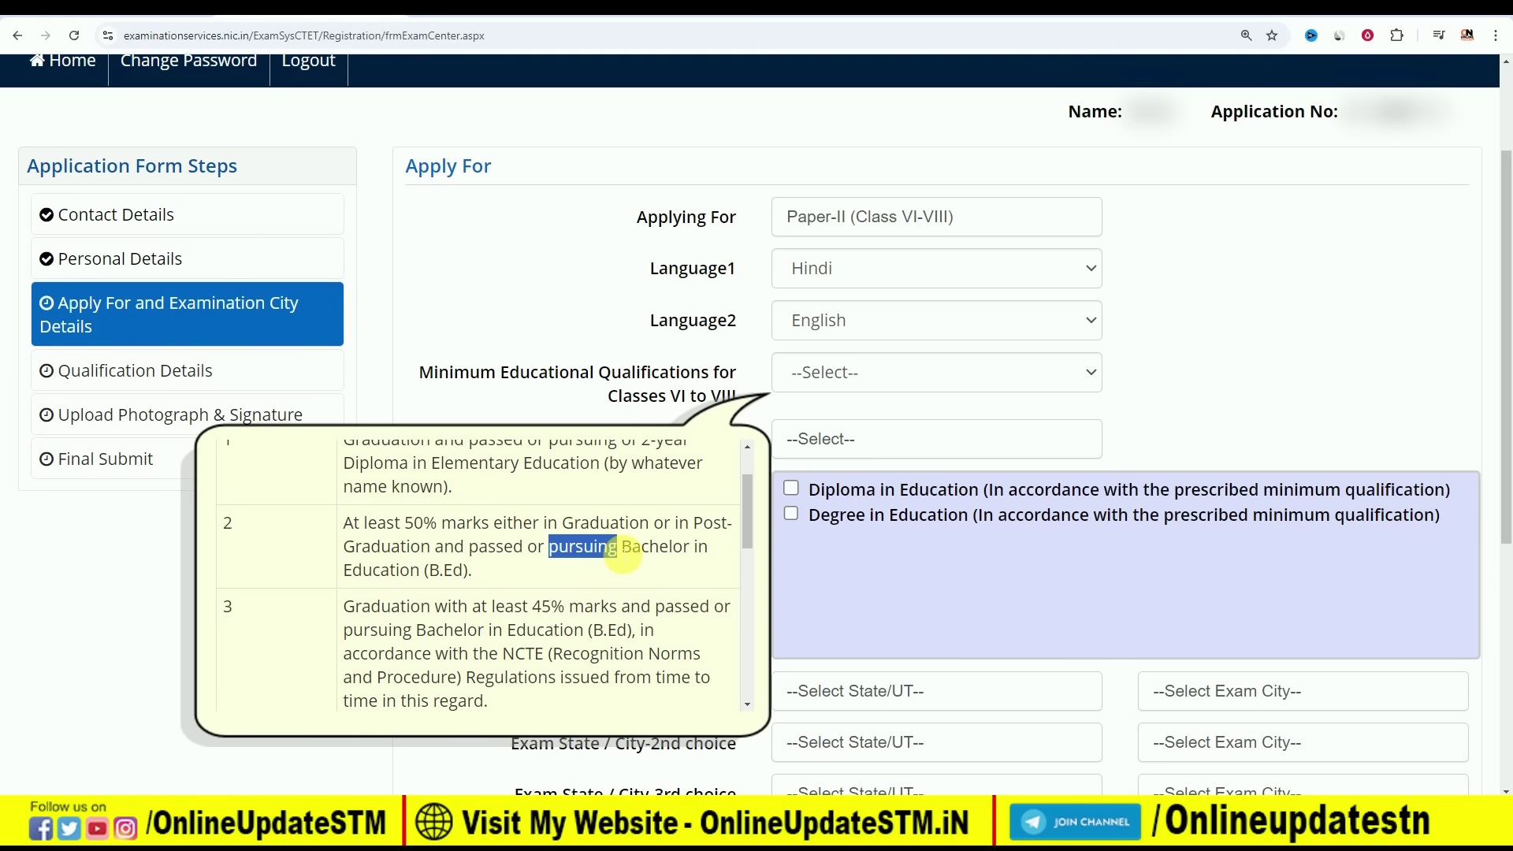
{"action": "left_click", "coordinate": [638, 554]}
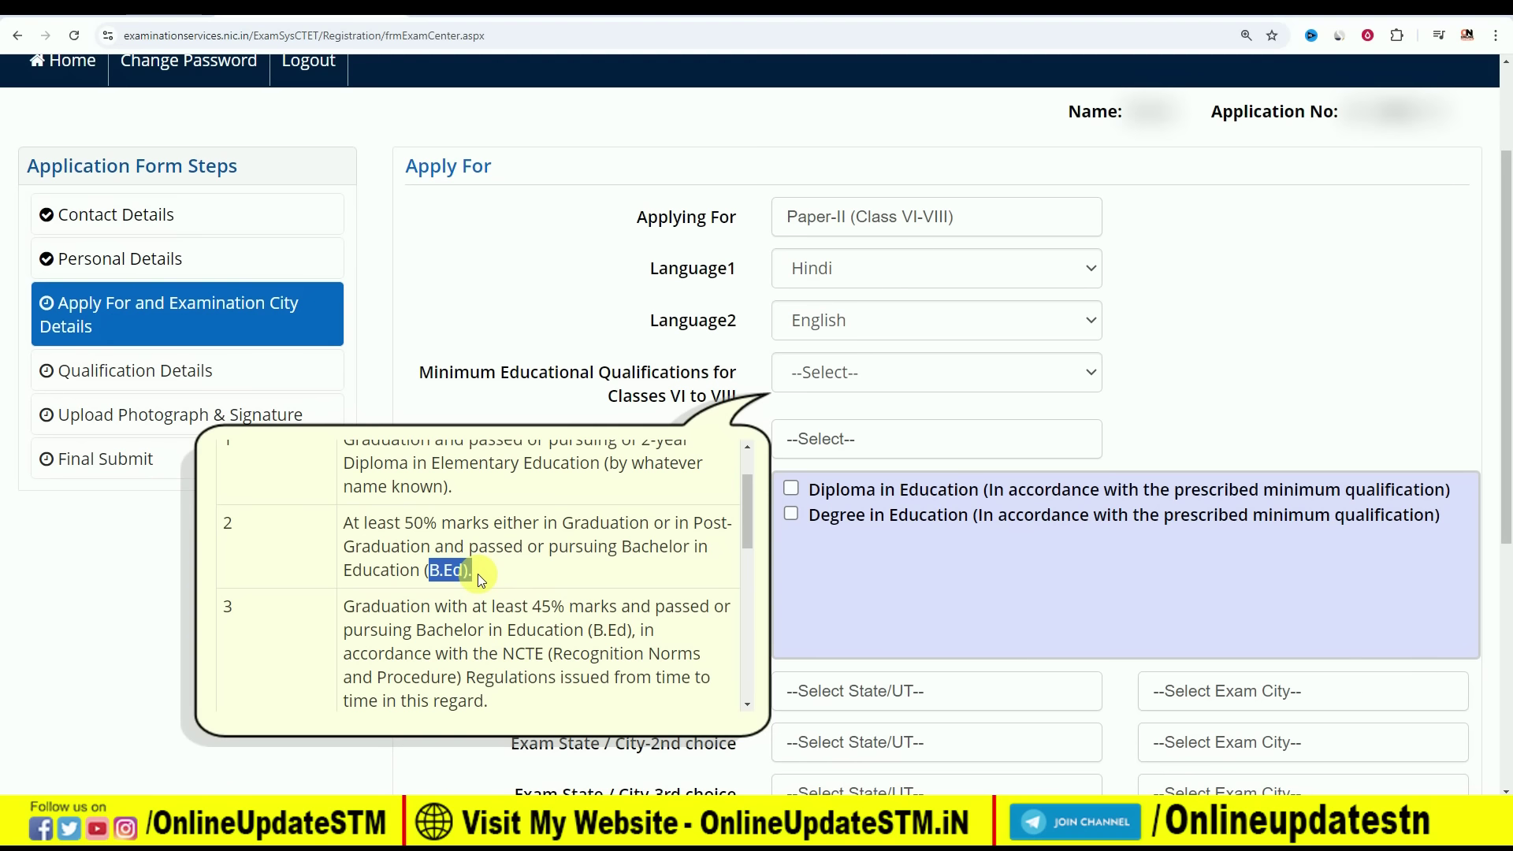
{"action": "left_click", "coordinate": [476, 574]}
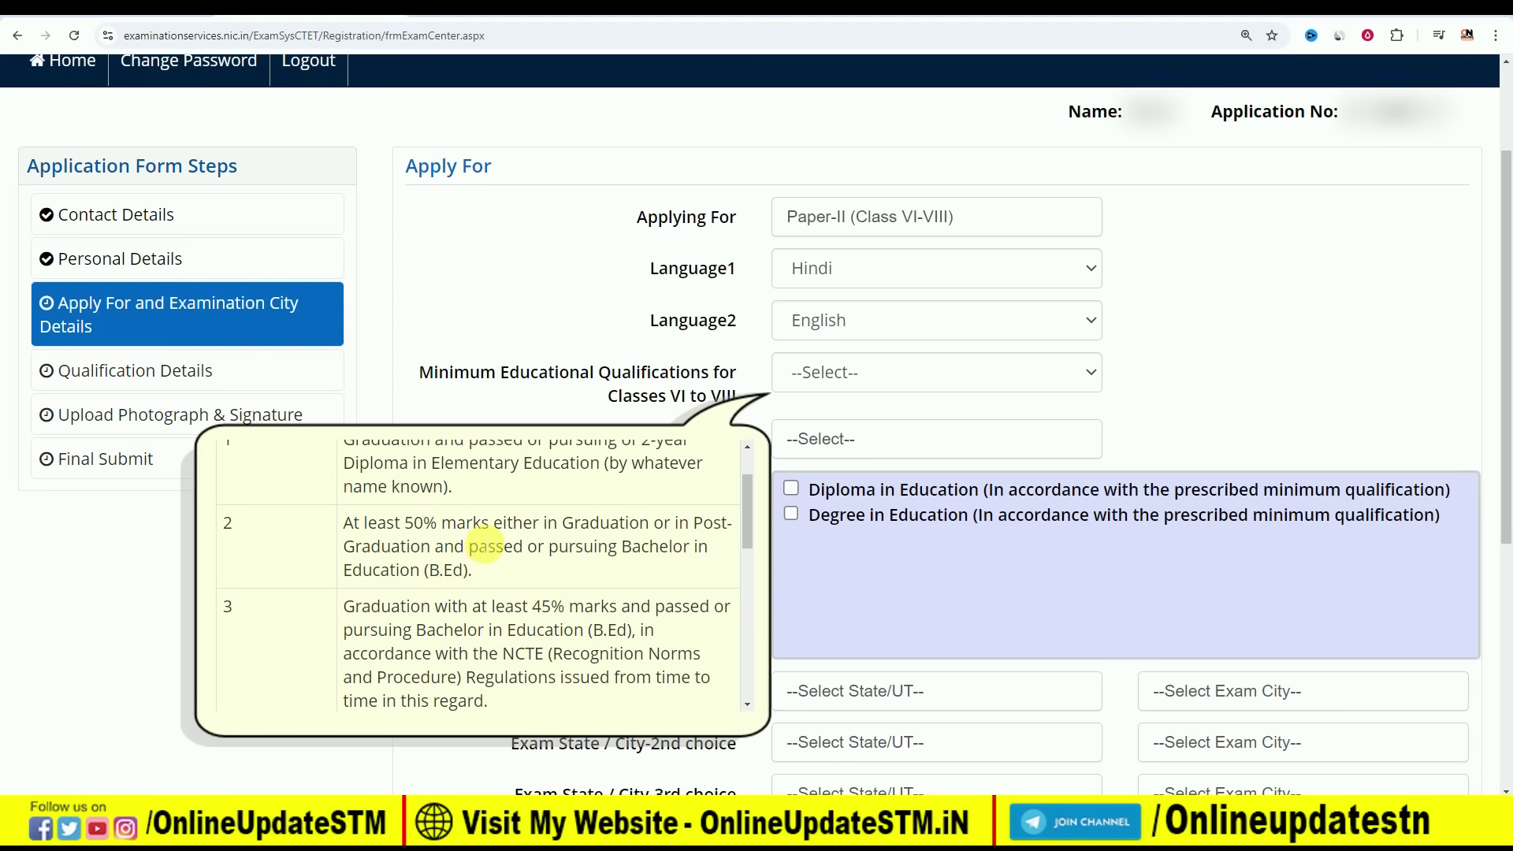
{"action": "scroll", "coordinate": [480, 543], "scroll_direction": "down", "scroll_amount": 1}
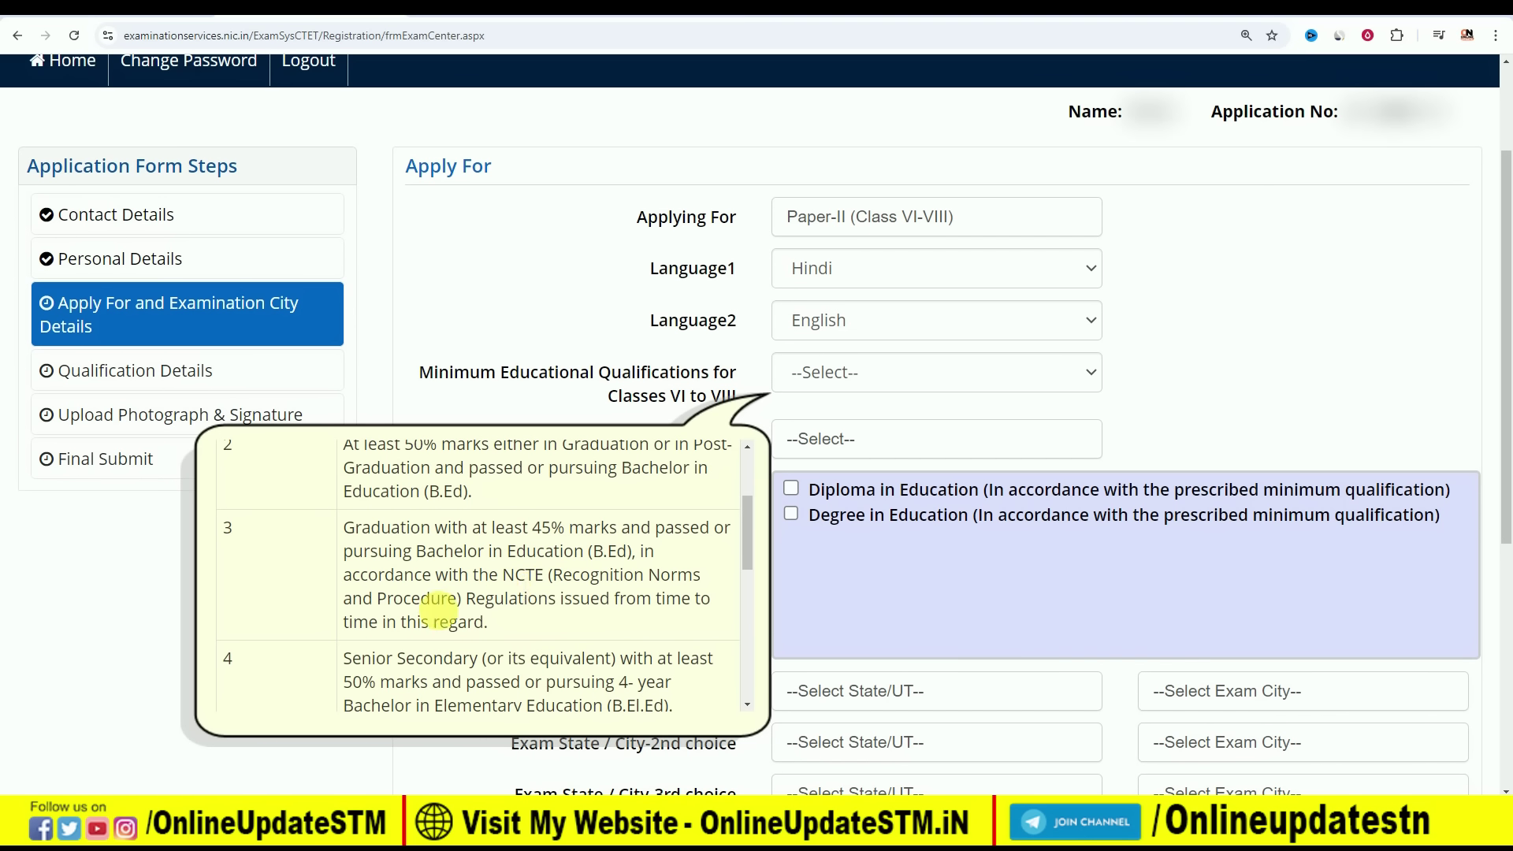
{"action": "scroll", "coordinate": [264, 551], "scroll_direction": "down", "scroll_amount": 1}
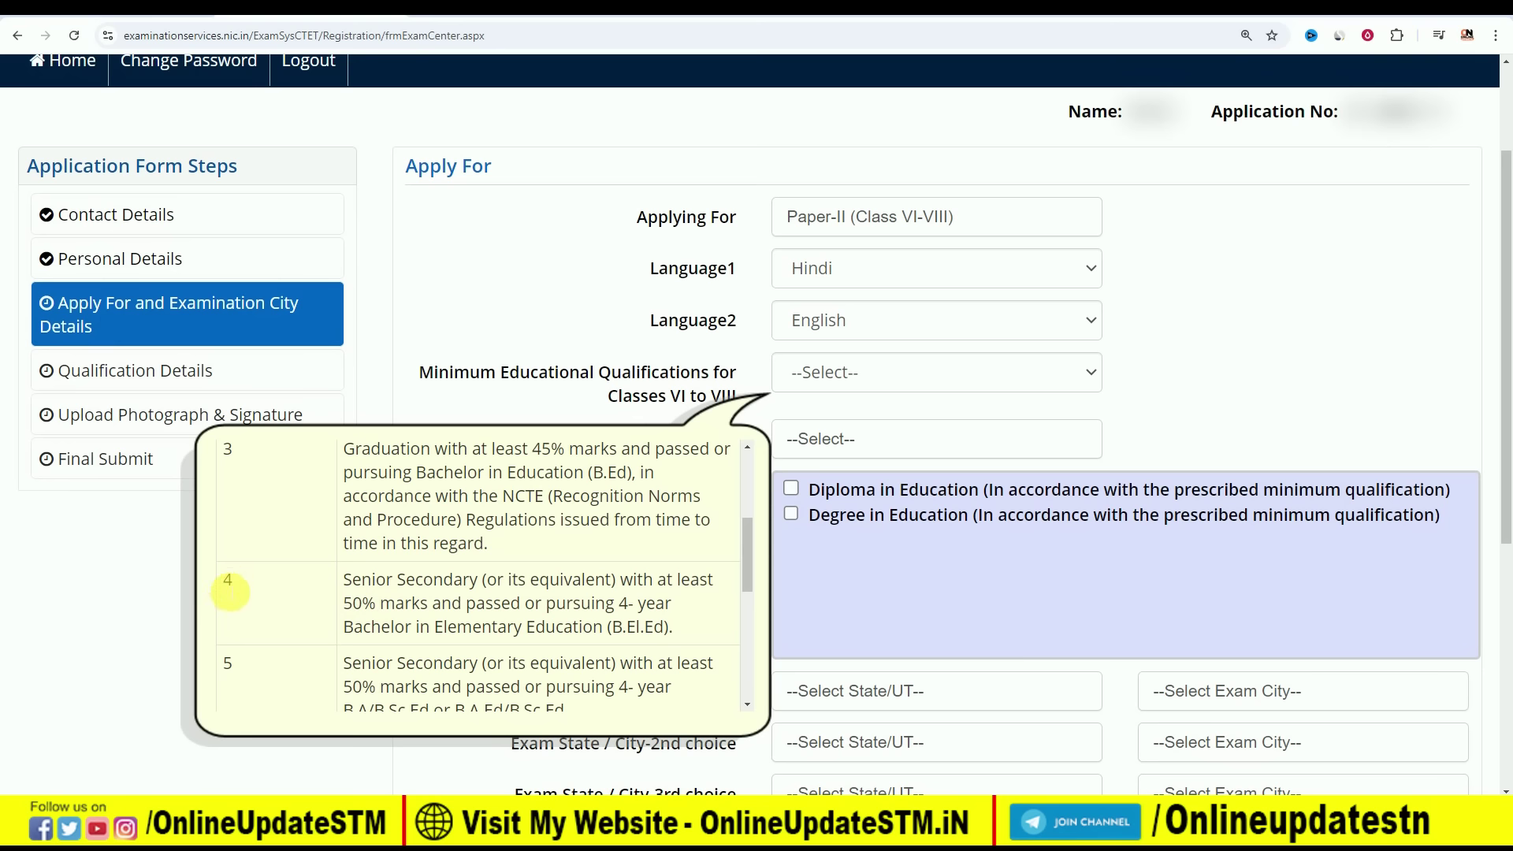
{"action": "scroll", "coordinate": [497, 595], "scroll_direction": "down", "scroll_amount": 1}
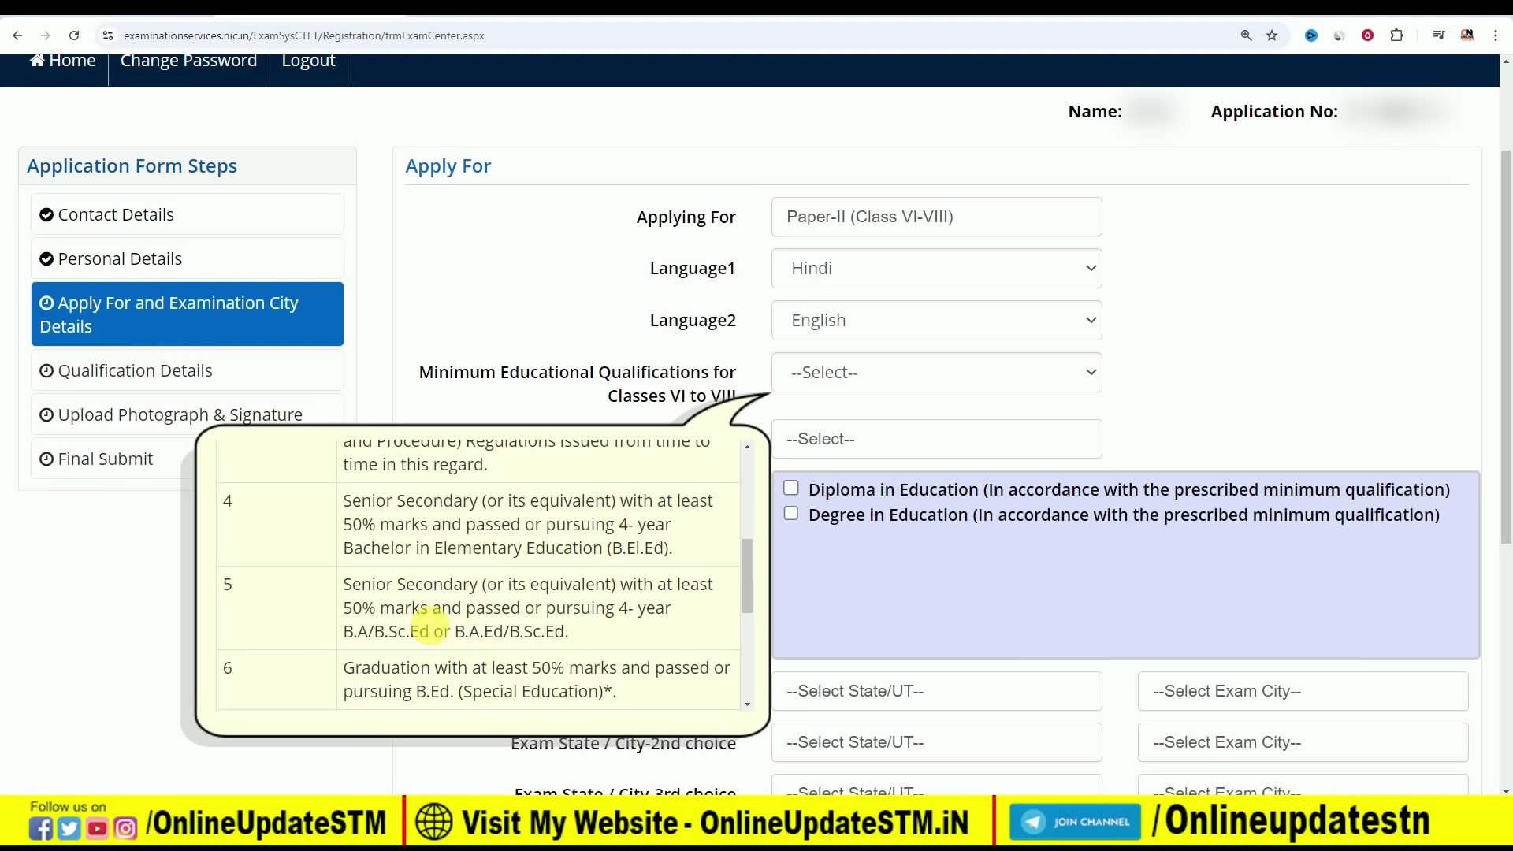
{"action": "scroll", "coordinate": [488, 584], "scroll_direction": "down", "scroll_amount": 1}
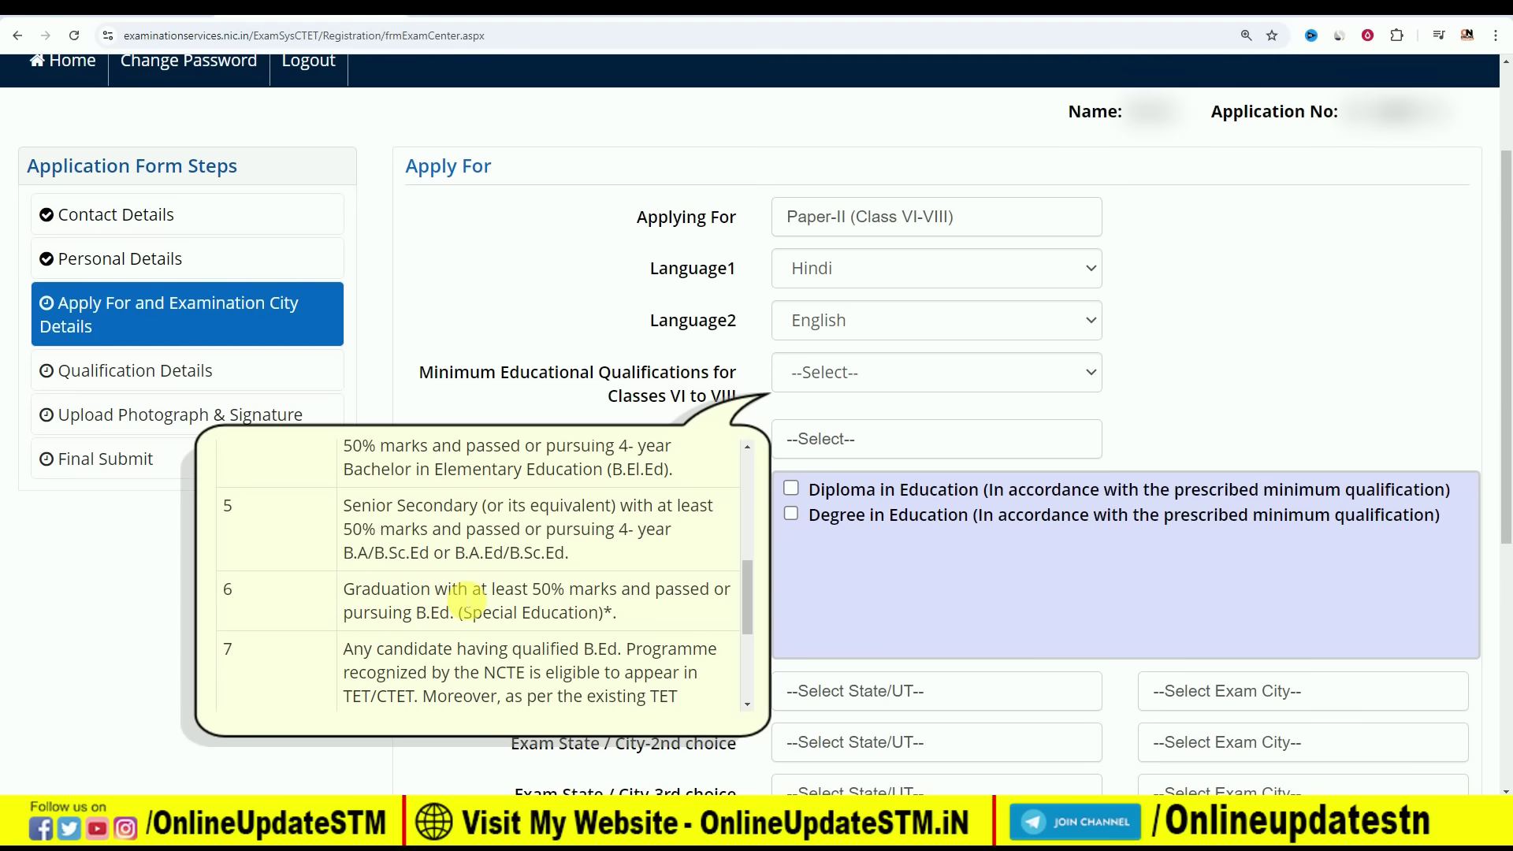
After reviewing qualifications 7 and 8, select qualification 2 for Classes VI to VIII
{"action": "scroll", "coordinate": [468, 597], "scroll_direction": "down", "scroll_amount": 2}
{"action": "scroll", "coordinate": [465, 596], "scroll_direction": "down", "scroll_amount": 1}
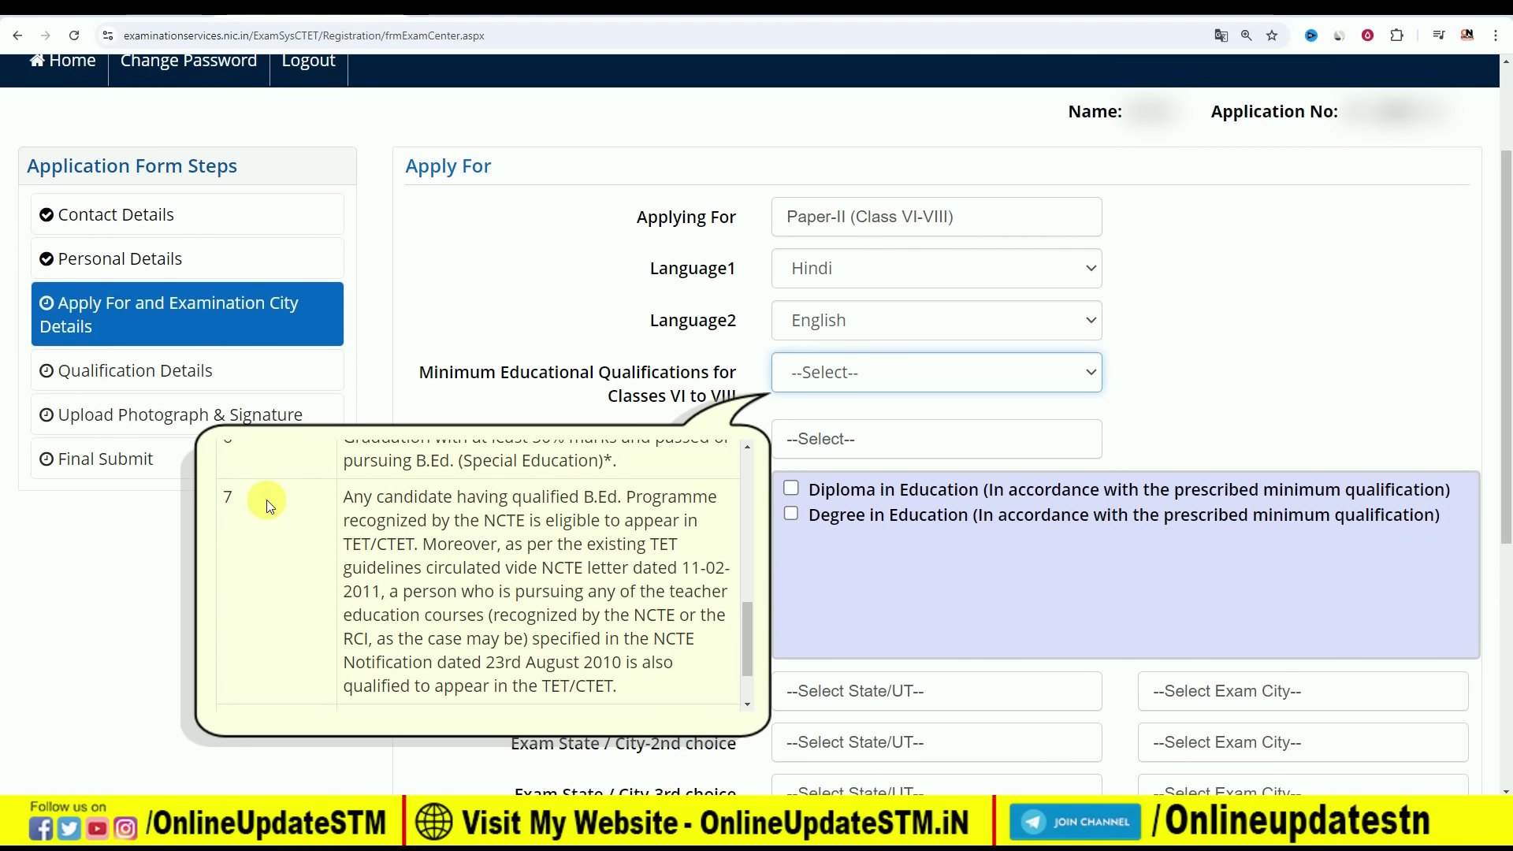
{"action": "left_click_drag", "start_coordinate": [492, 523], "coordinate": [505, 526]}
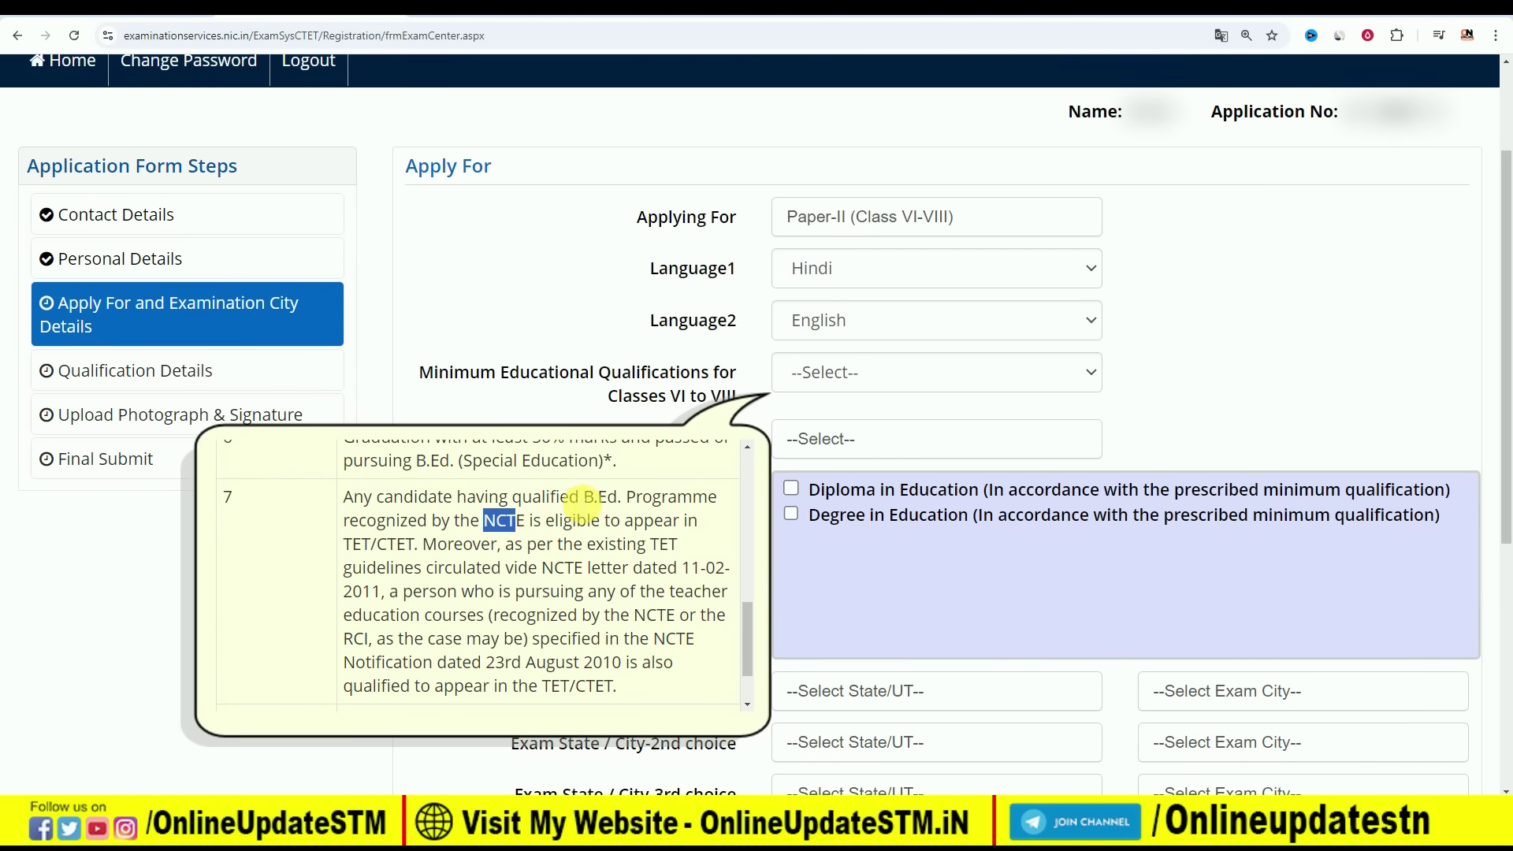
{"action": "left_click", "coordinate": [599, 505]}
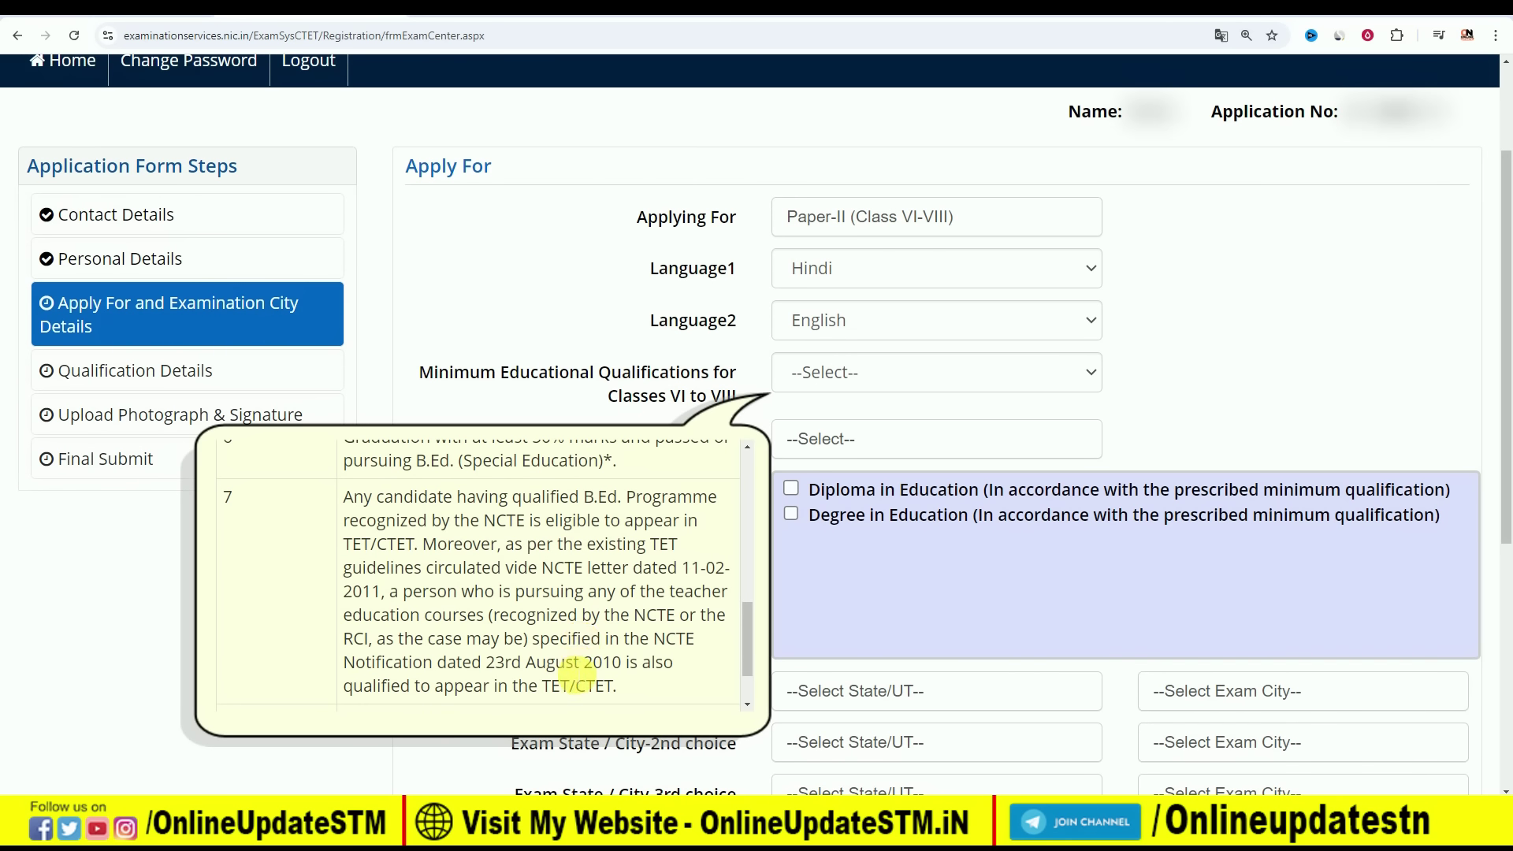
{"action": "scroll", "coordinate": [504, 597], "scroll_direction": "down", "scroll_amount": 1}
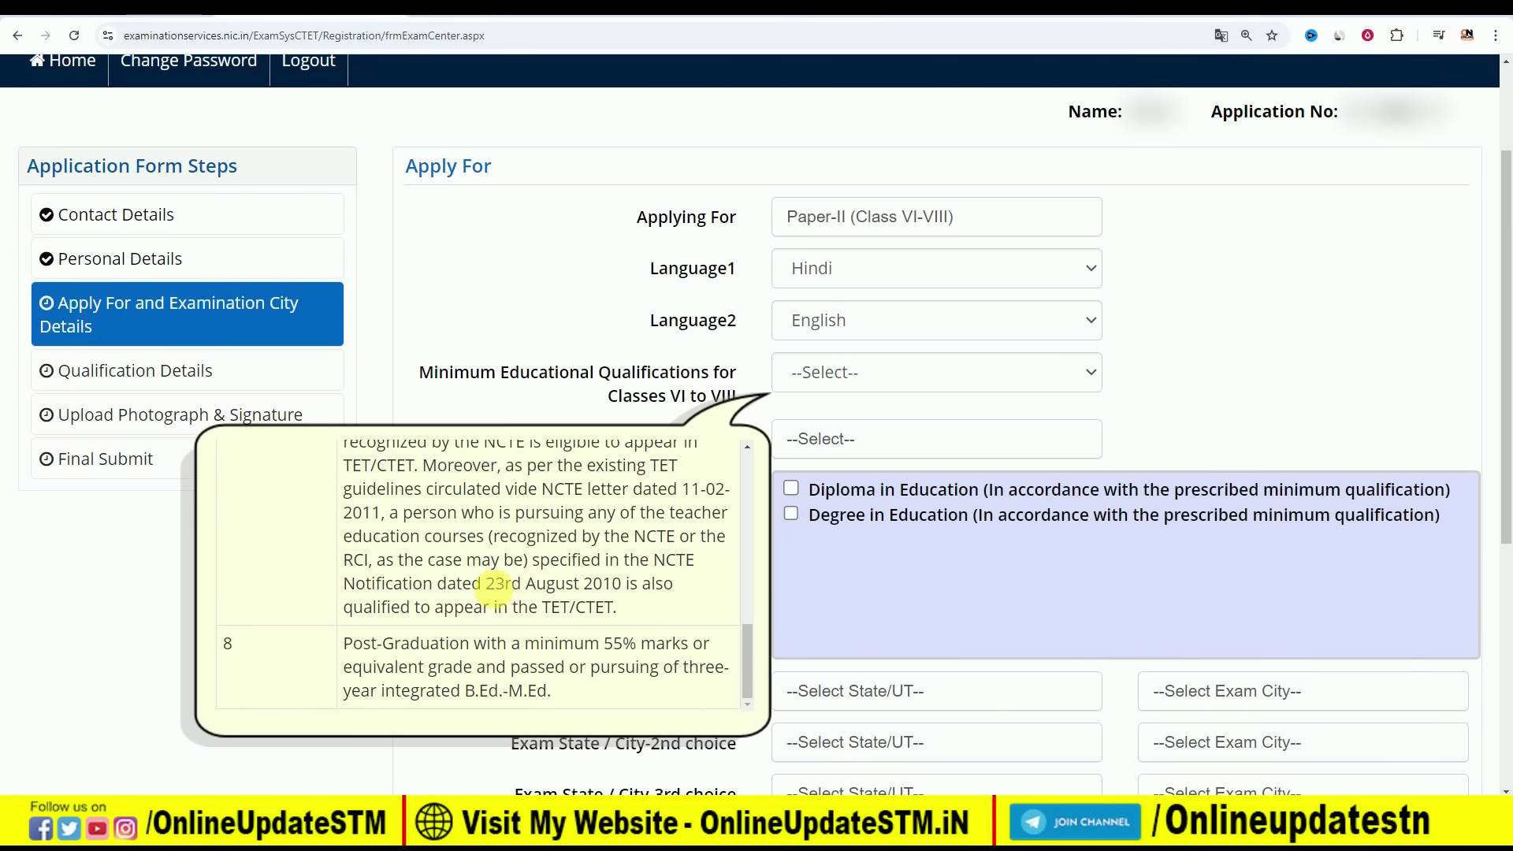
{"action": "scroll", "coordinate": [498, 585], "scroll_direction": "down", "scroll_amount": 1}
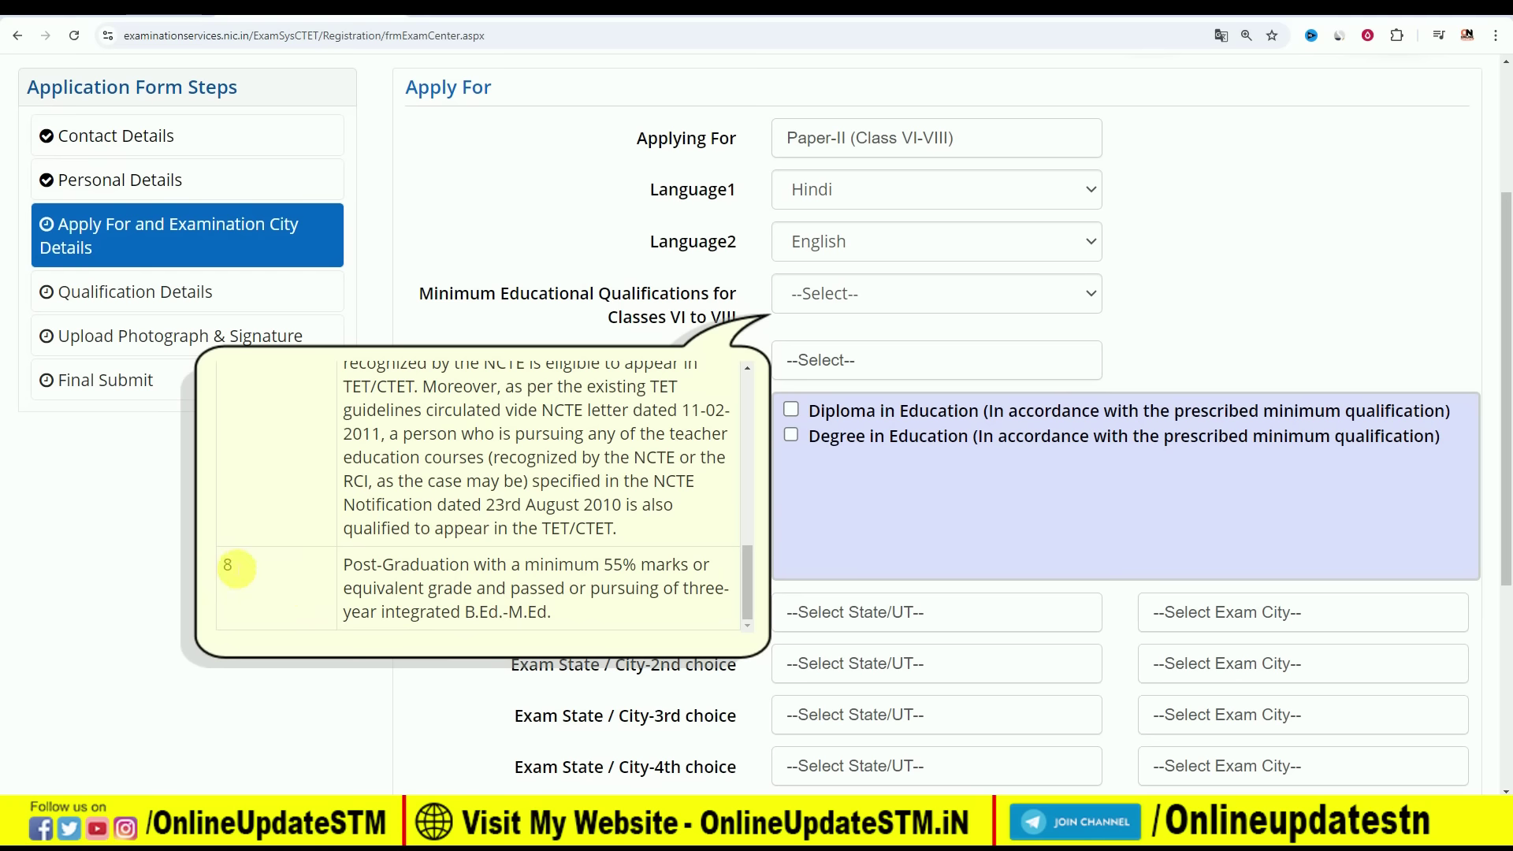
{"action": "scroll", "coordinate": [520, 540], "scroll_direction": "up", "scroll_amount": 10}
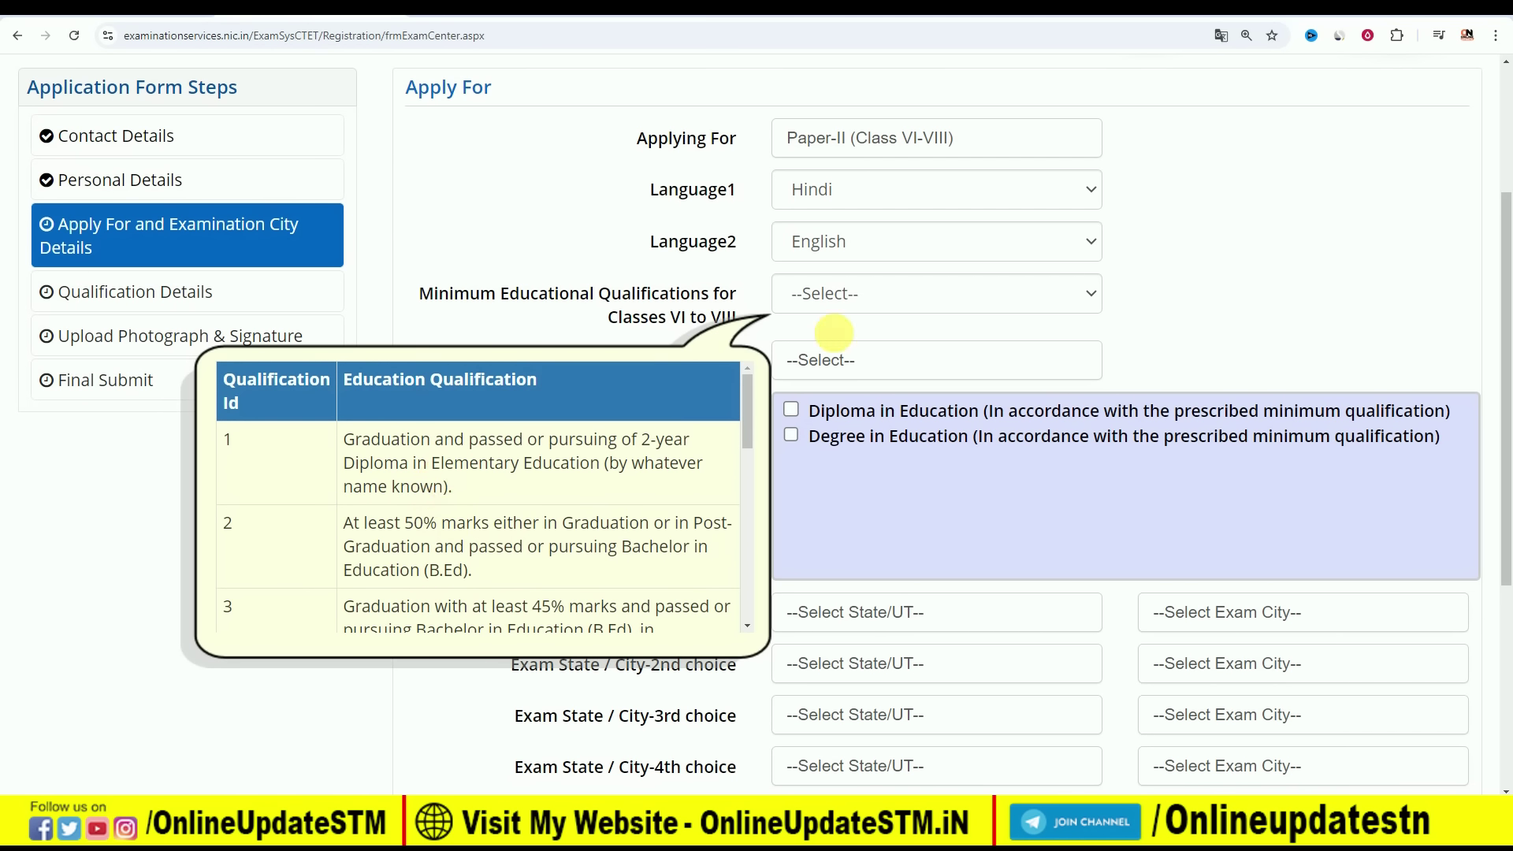
{"action": "left_click", "coordinate": [871, 294]}
{"action": "left_click", "coordinate": [836, 391]}
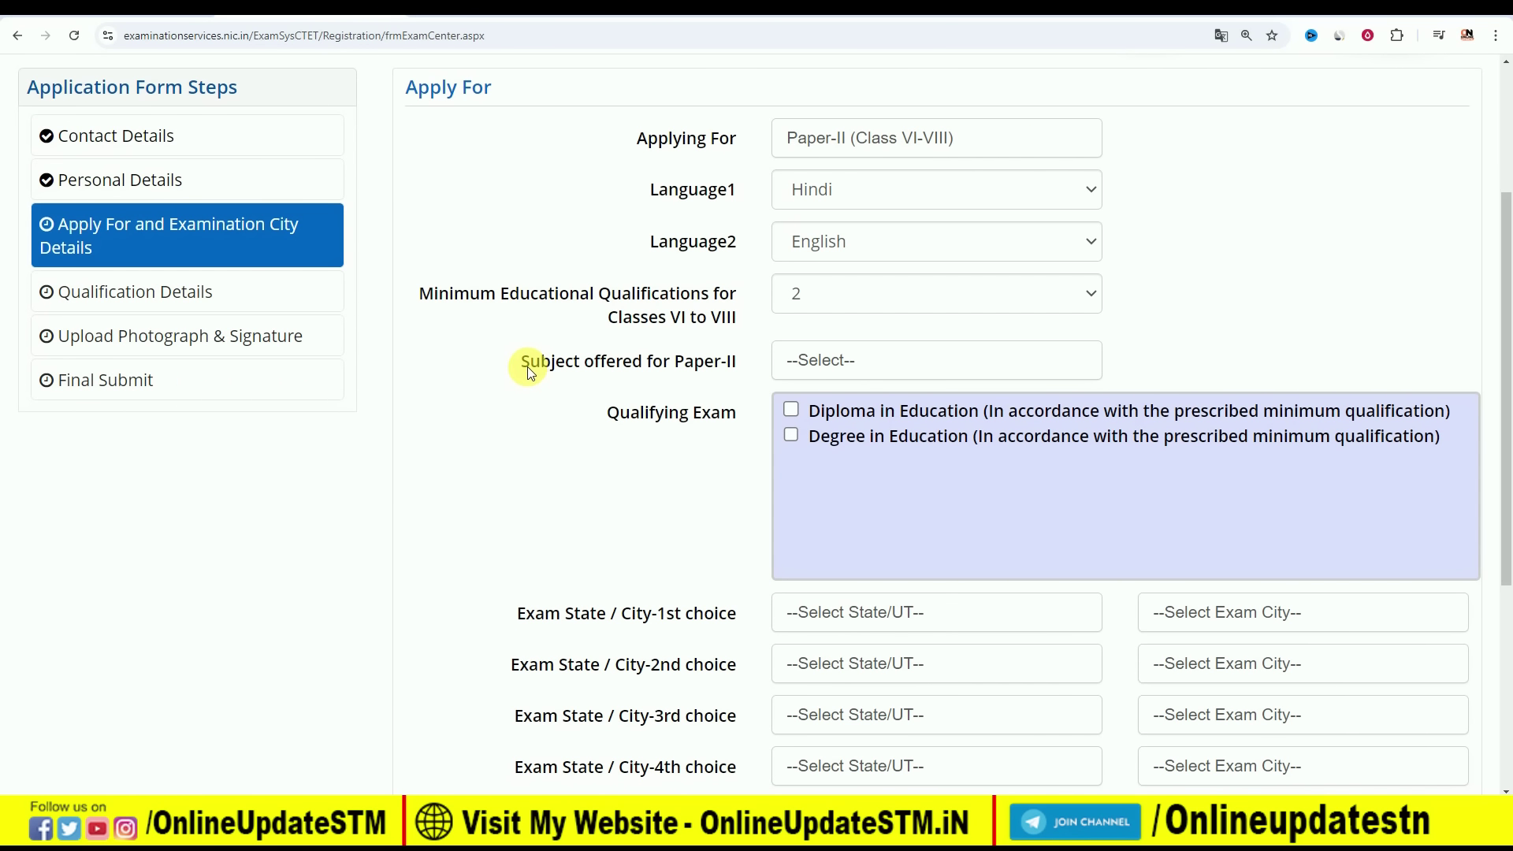
Choose Social Science as the Paper-II subject and tick Degree in Education
{"action": "left_click", "coordinate": [835, 360]}
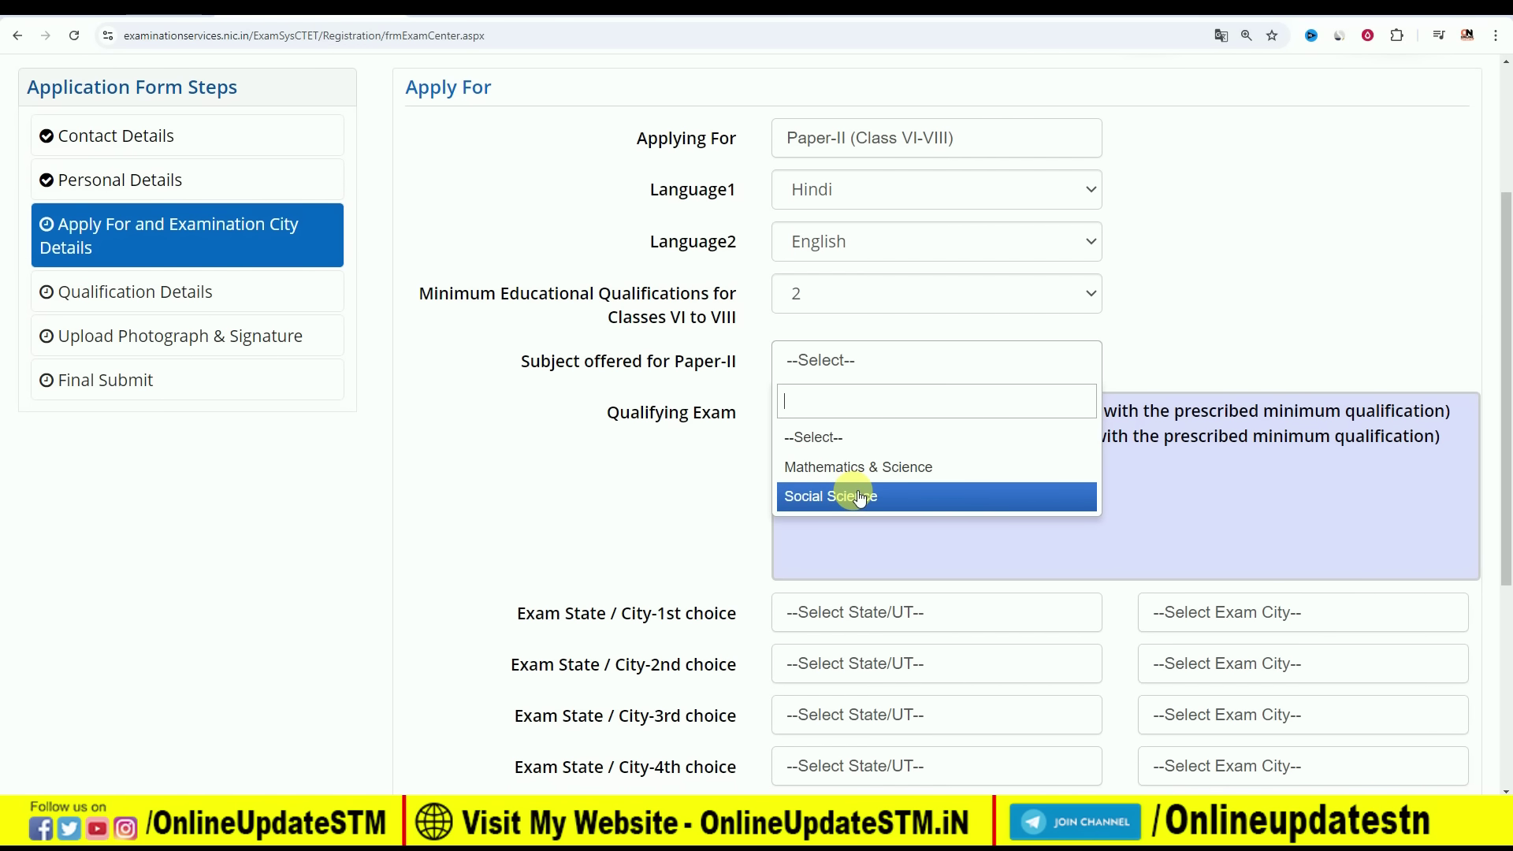
{"action": "left_click", "coordinate": [860, 497]}
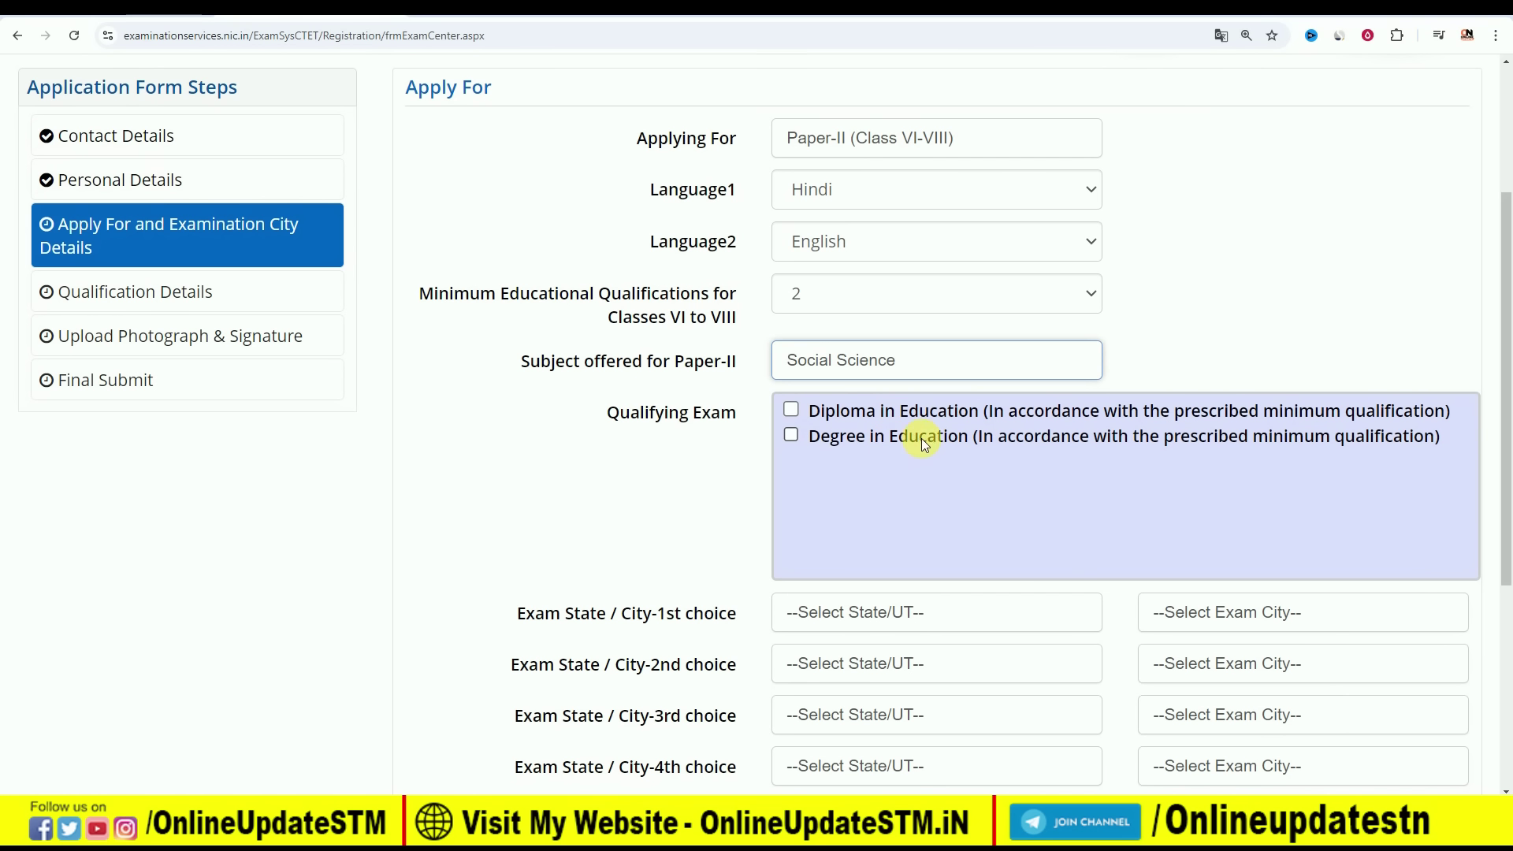
{"action": "left_click", "coordinate": [791, 436]}
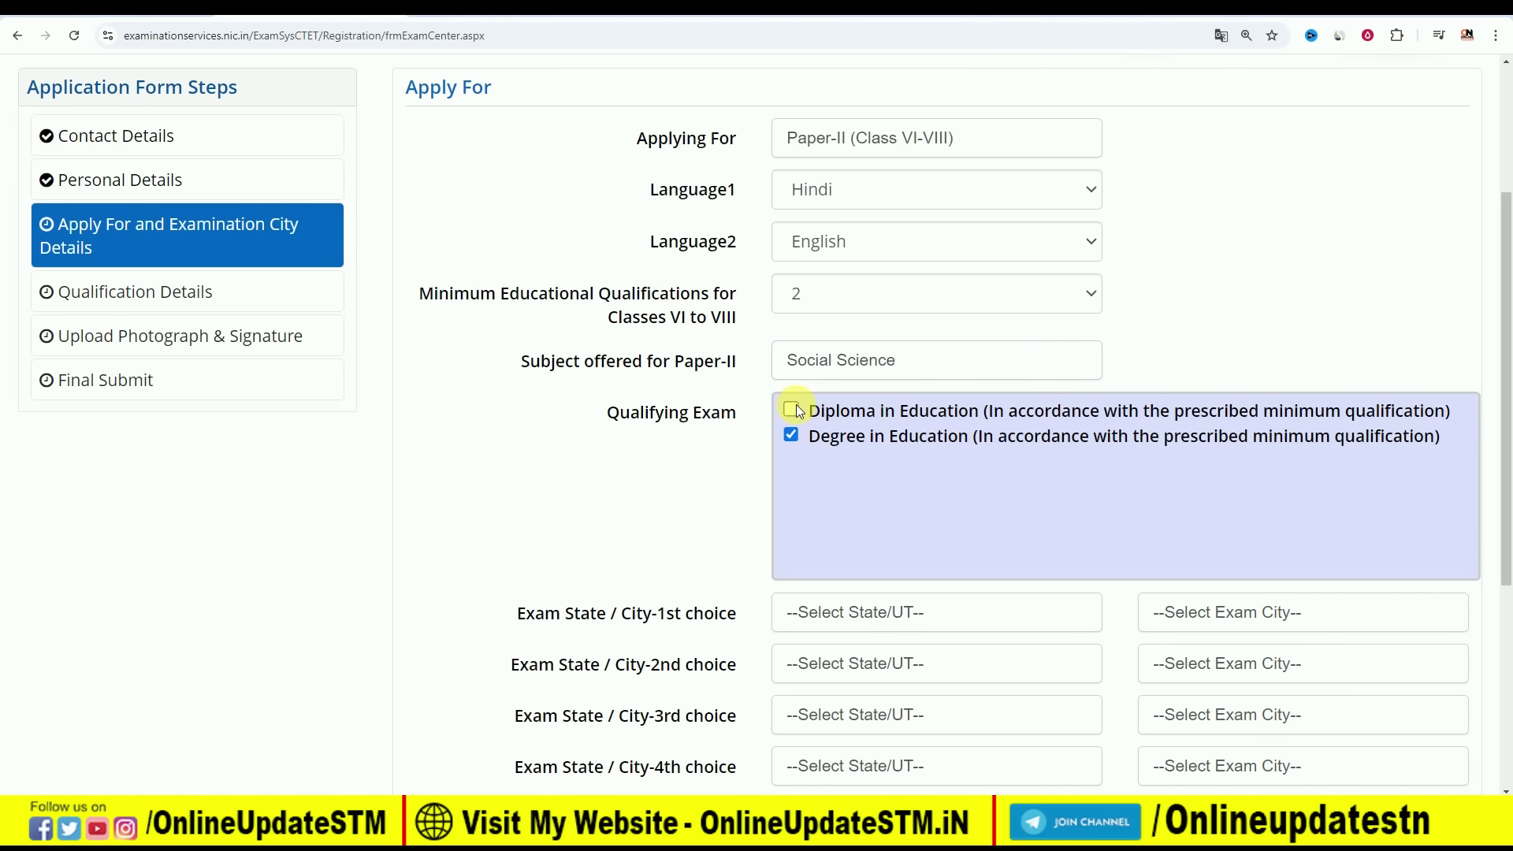
Set exam choices 1 and 2 to Bihar cities Begusarai and Bhagalpur
{"action": "scroll", "coordinate": [631, 499], "scroll_direction": "down", "scroll_amount": 2}
{"action": "left_click", "coordinate": [962, 454]}
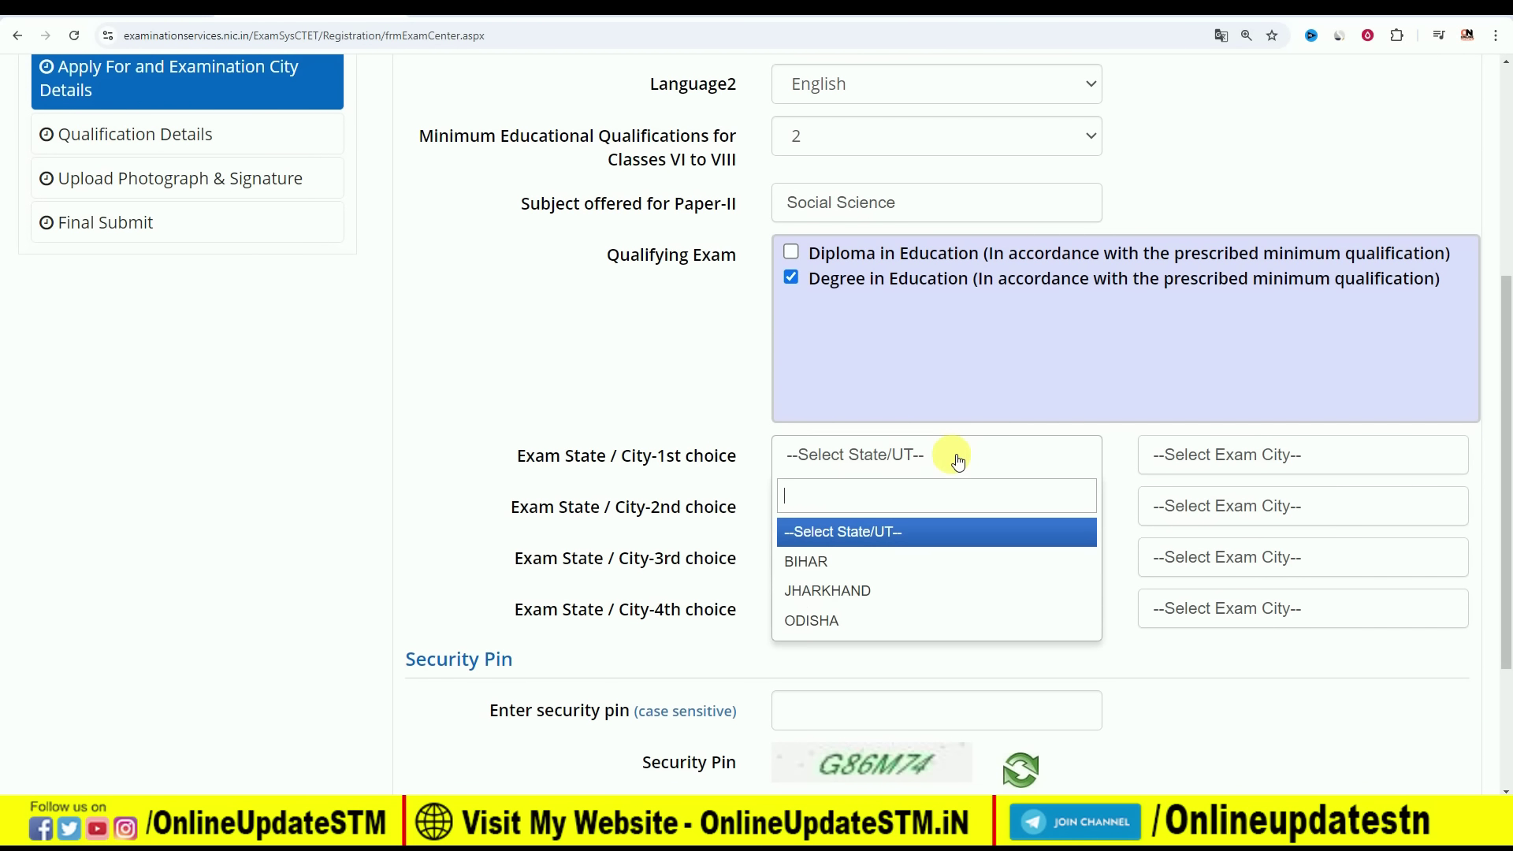
{"action": "left_click", "coordinate": [901, 569]}
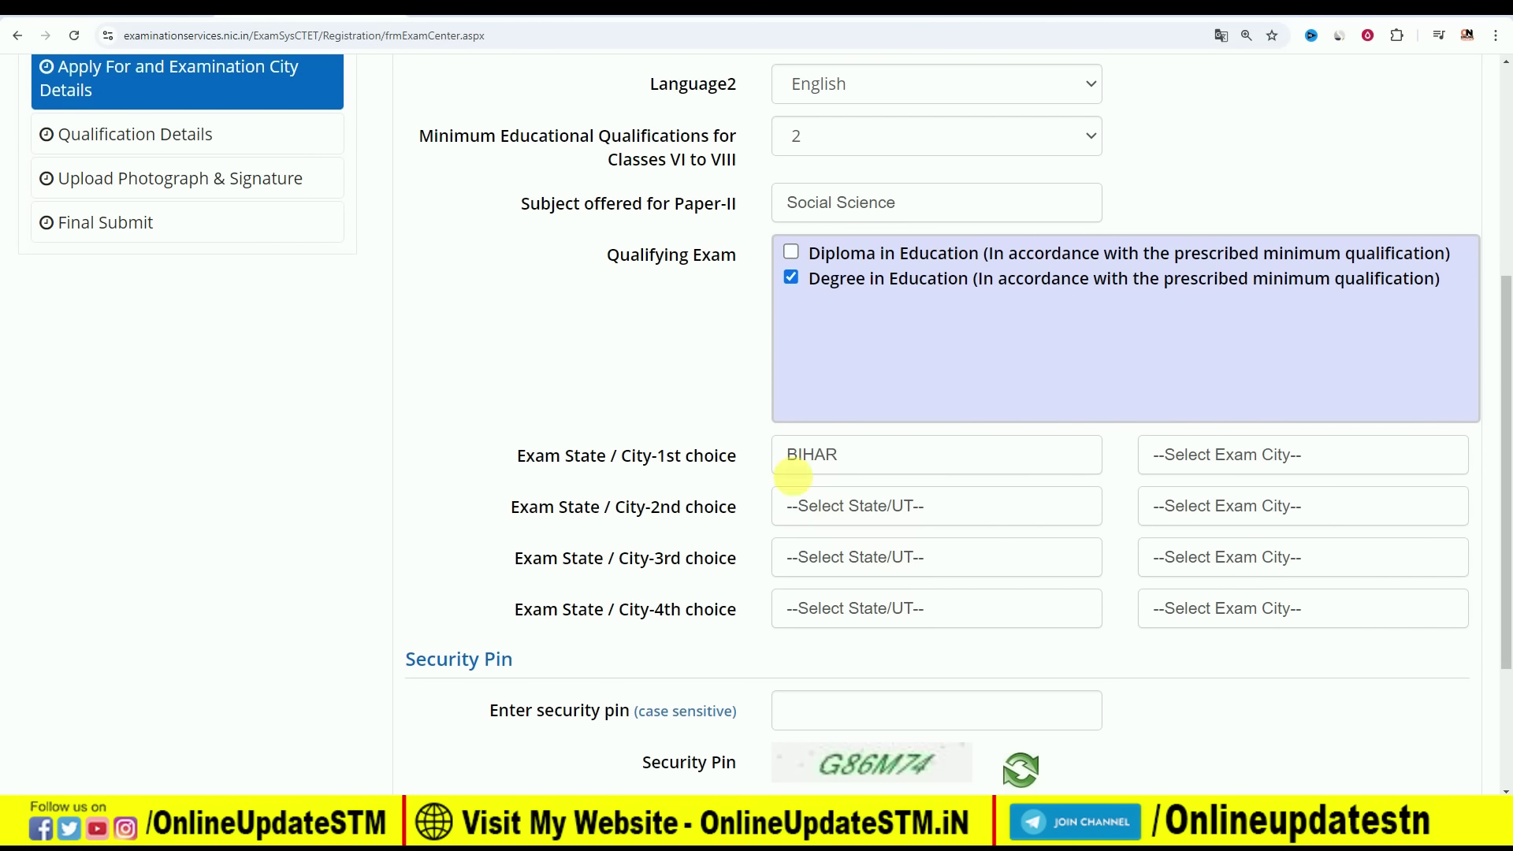
{"action": "left_click", "coordinate": [1232, 455]}
{"action": "left_click", "coordinate": [1232, 579]}
{"action": "left_click", "coordinate": [828, 507]}
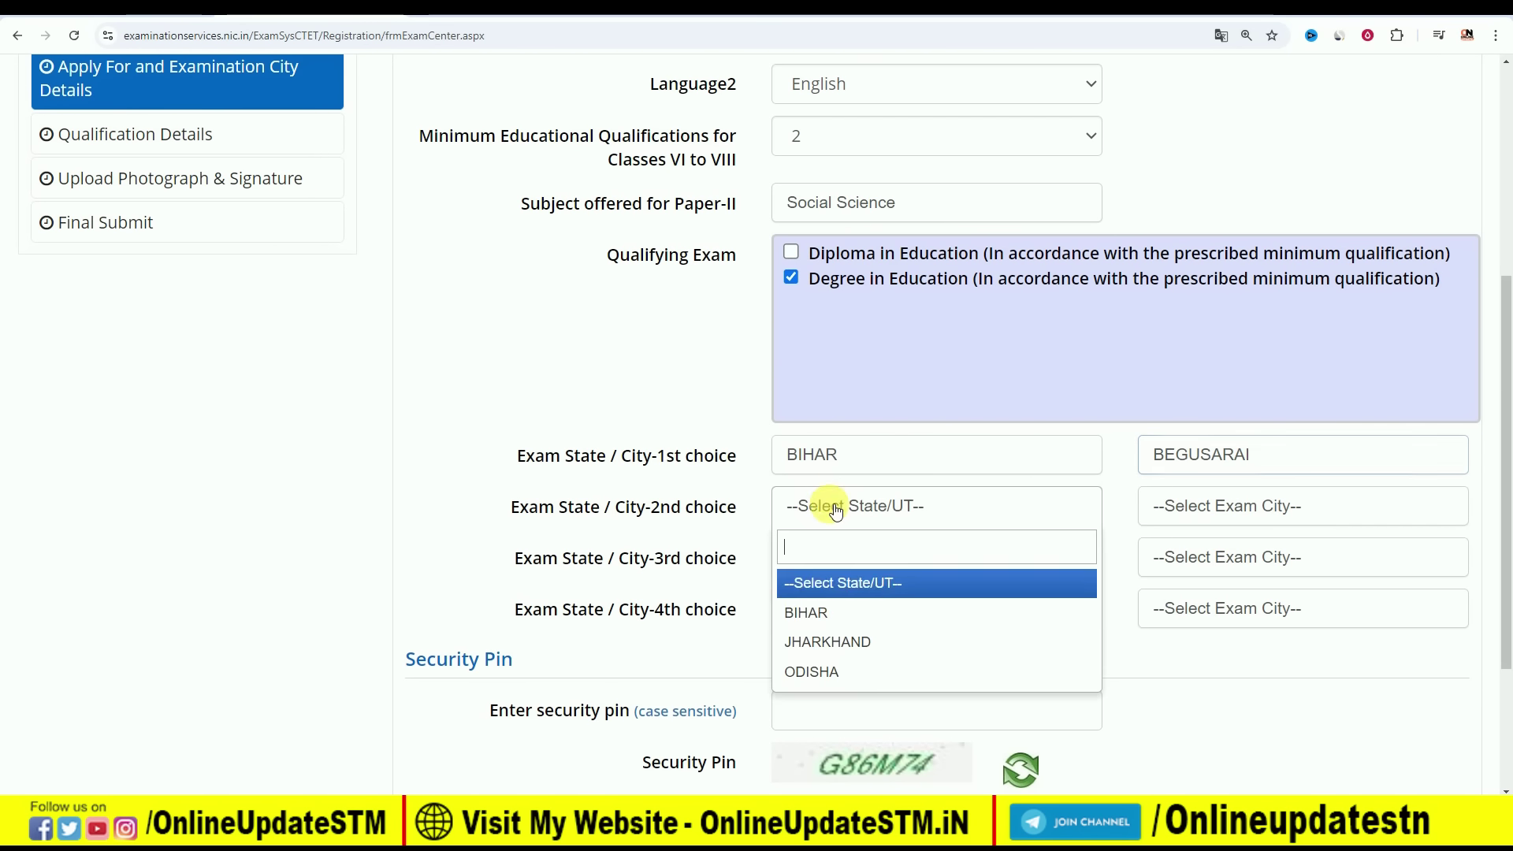
{"action": "left_click", "coordinate": [851, 611]}
{"action": "left_click", "coordinate": [1251, 502]}
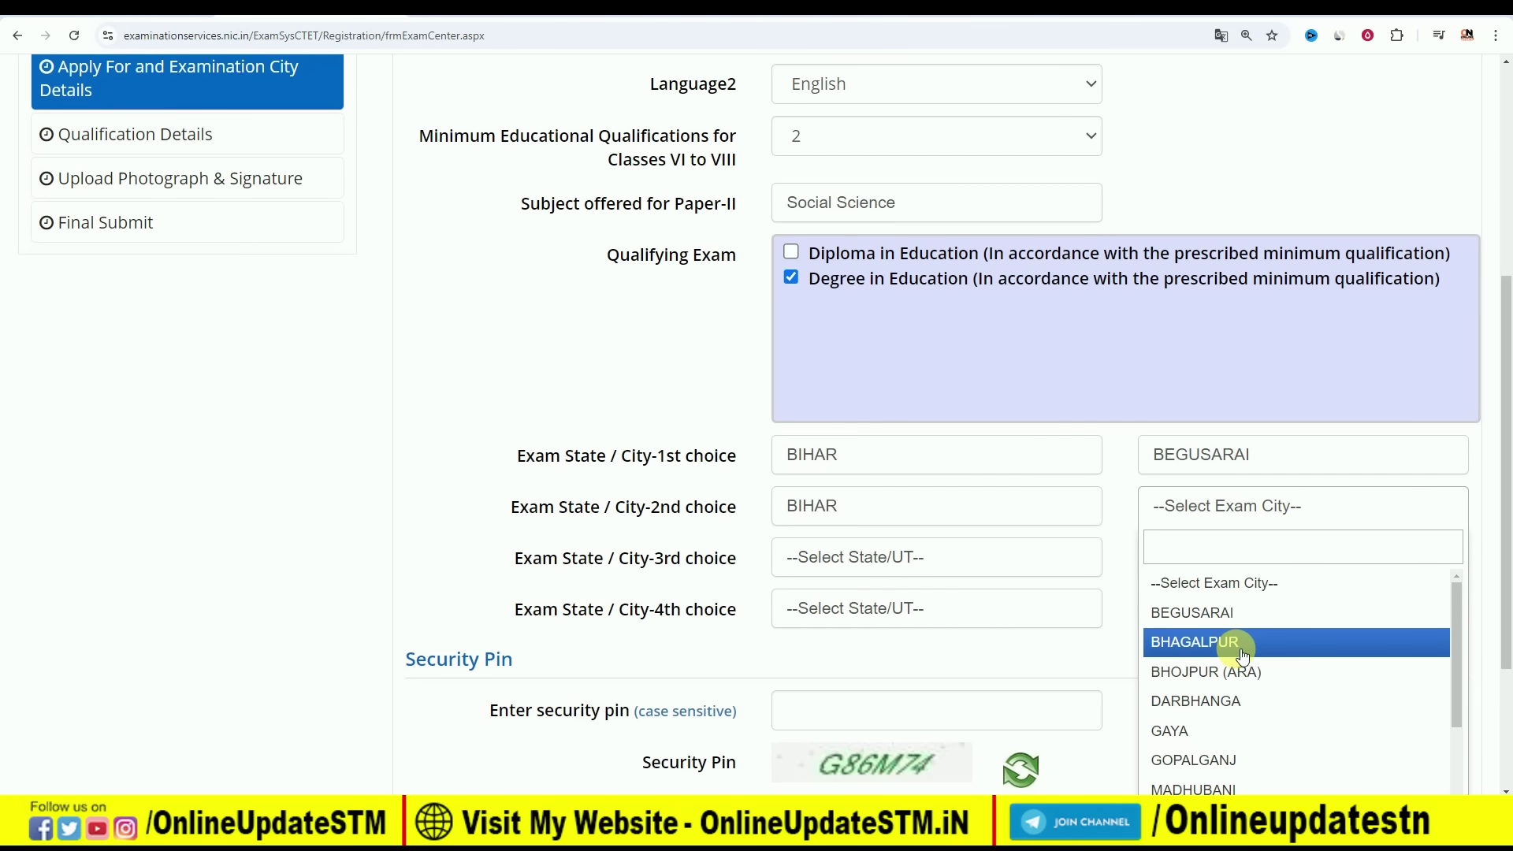
{"action": "left_click", "coordinate": [1228, 641]}
Set exam choices 3 and 4 to Bihar cities Darbhanga and Muzaffarpur
{"action": "left_click", "coordinate": [834, 574]}
{"action": "left_click", "coordinate": [844, 662]}
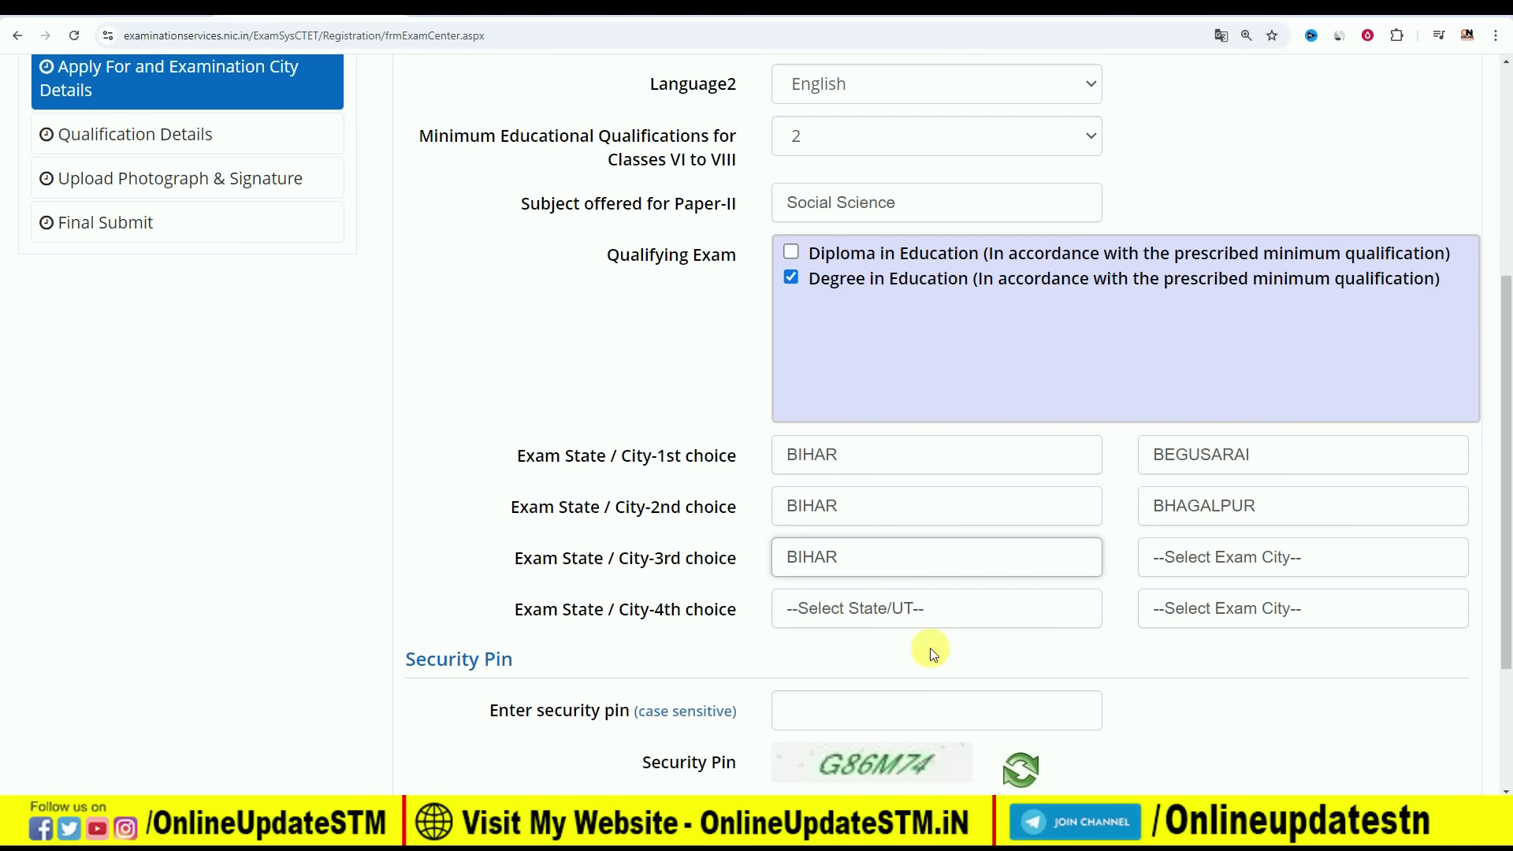
{"action": "left_click", "coordinate": [1301, 559]}
{"action": "left_click", "coordinate": [1276, 745]}
{"action": "left_click", "coordinate": [820, 619]}
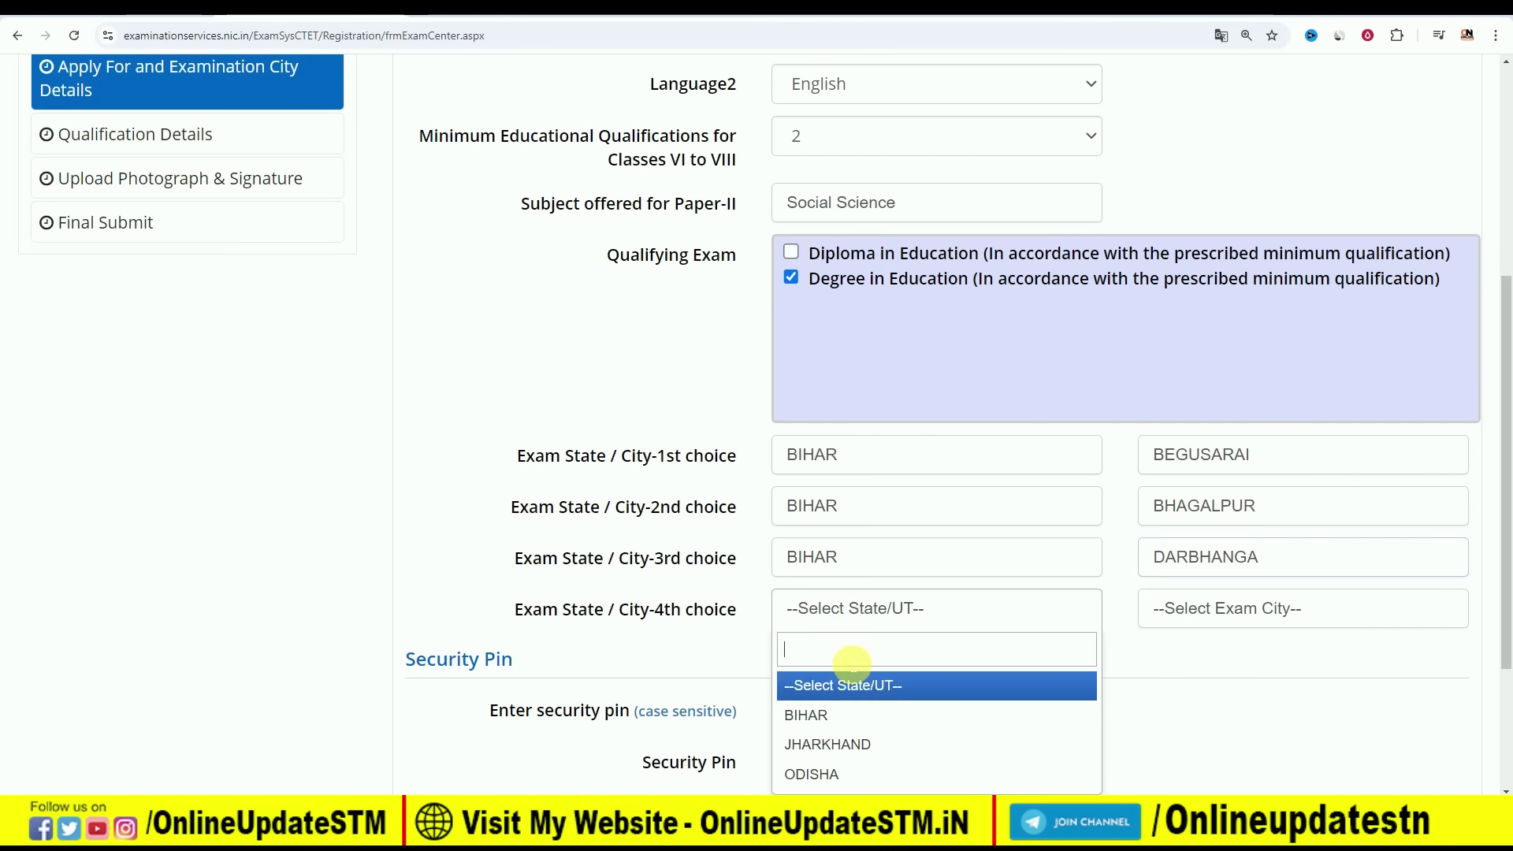
{"action": "left_click", "coordinate": [864, 715]}
{"action": "left_click", "coordinate": [1196, 620]}
{"action": "scroll", "coordinate": [1234, 709], "scroll_direction": "down", "scroll_amount": 5}
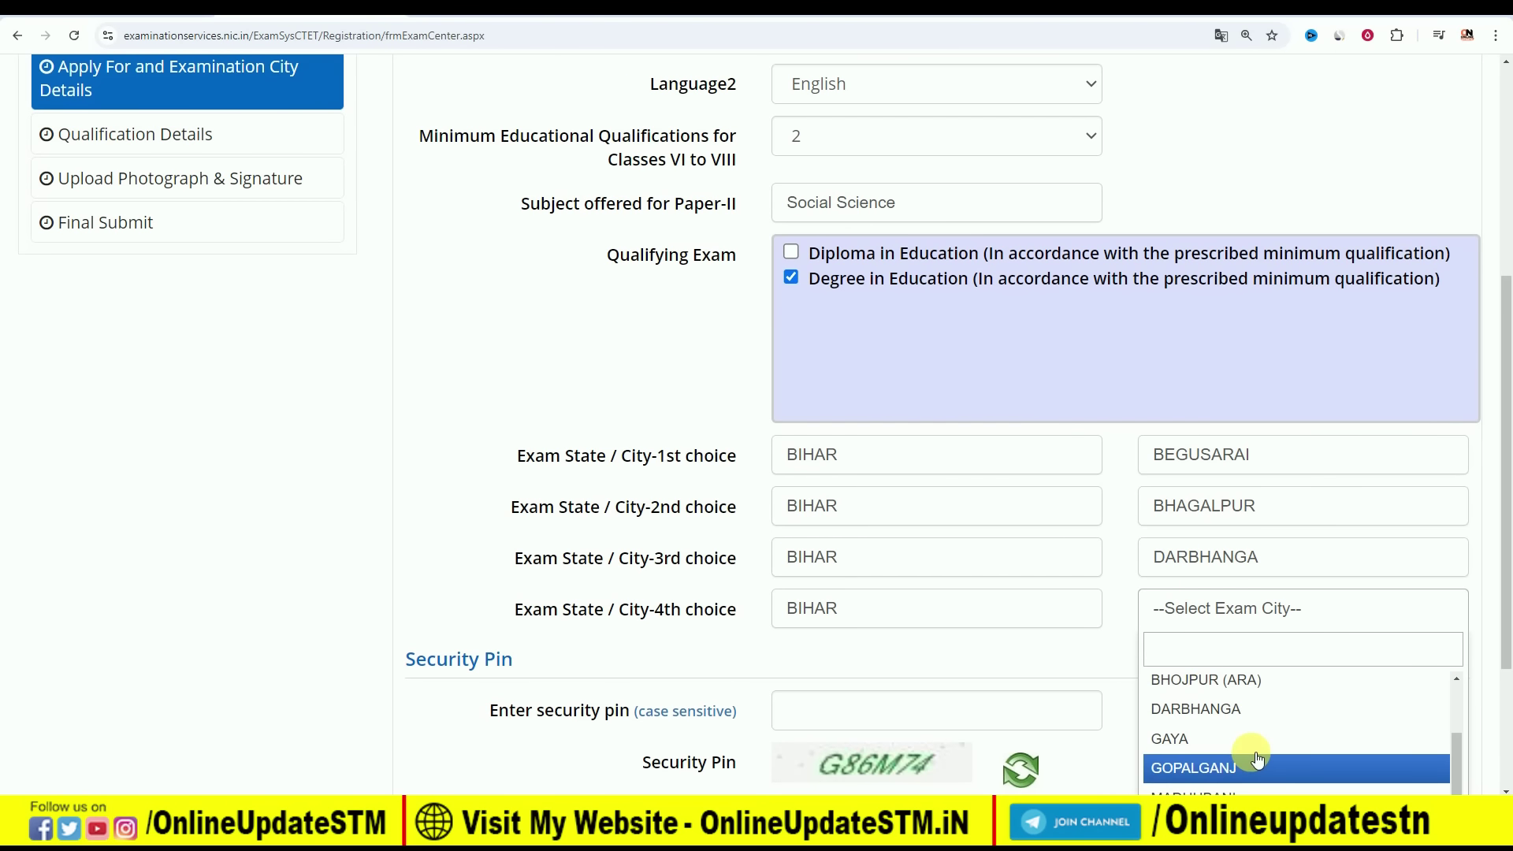
{"action": "left_click", "coordinate": [1245, 728]}
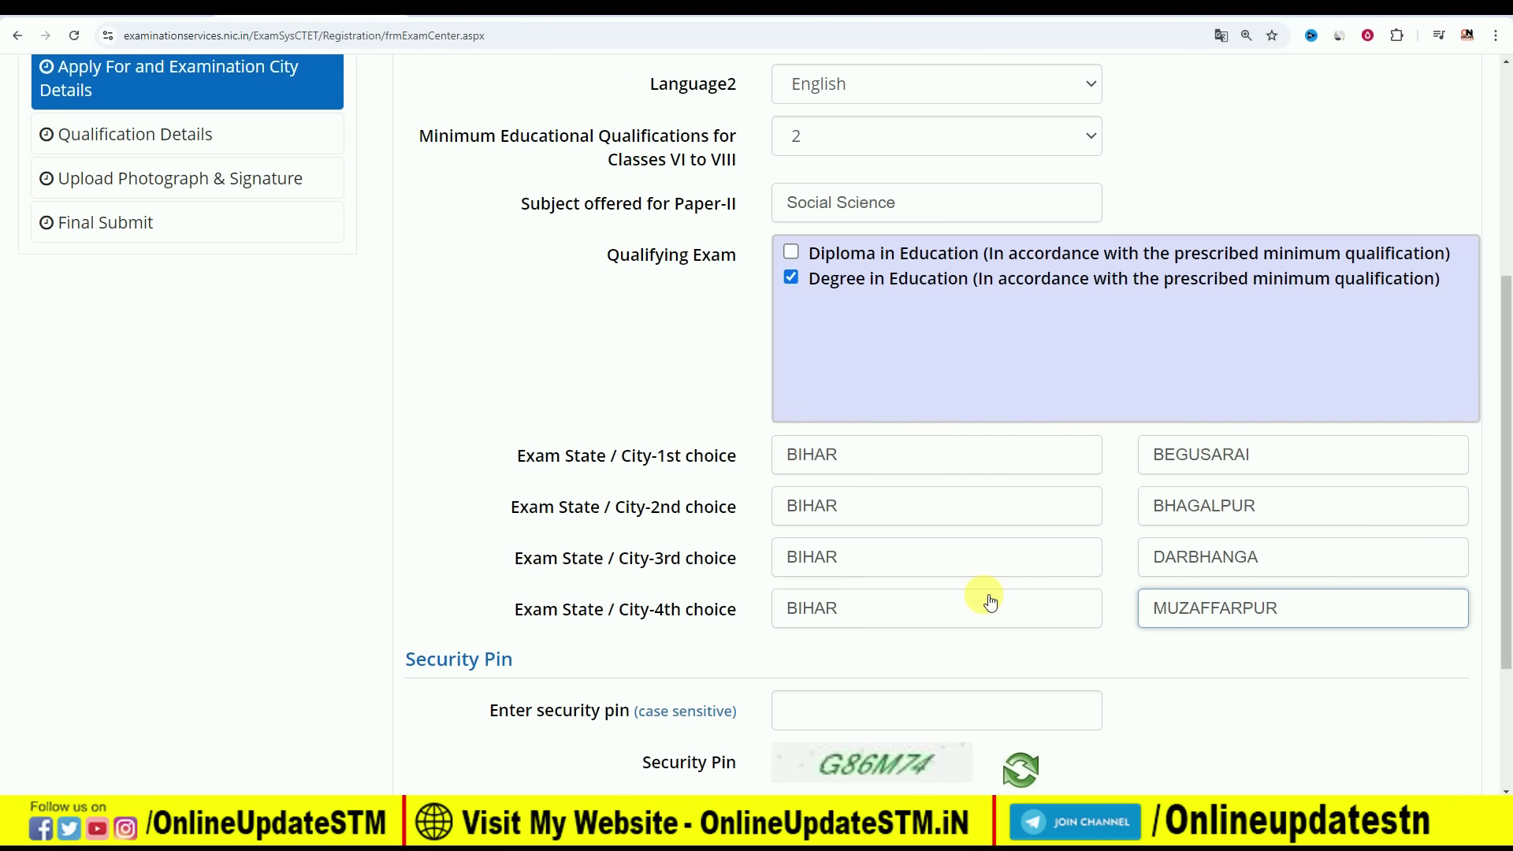
{"action": "scroll", "coordinate": [987, 599], "scroll_direction": "down", "scroll_amount": 1}
{"action": "scroll", "coordinate": [966, 556], "scroll_direction": "up", "scroll_amount": 1}
{"action": "scroll", "coordinate": [964, 558], "scroll_direction": "up", "scroll_amount": 2}
{"action": "scroll", "coordinate": [770, 355], "scroll_direction": "up", "scroll_amount": 3}
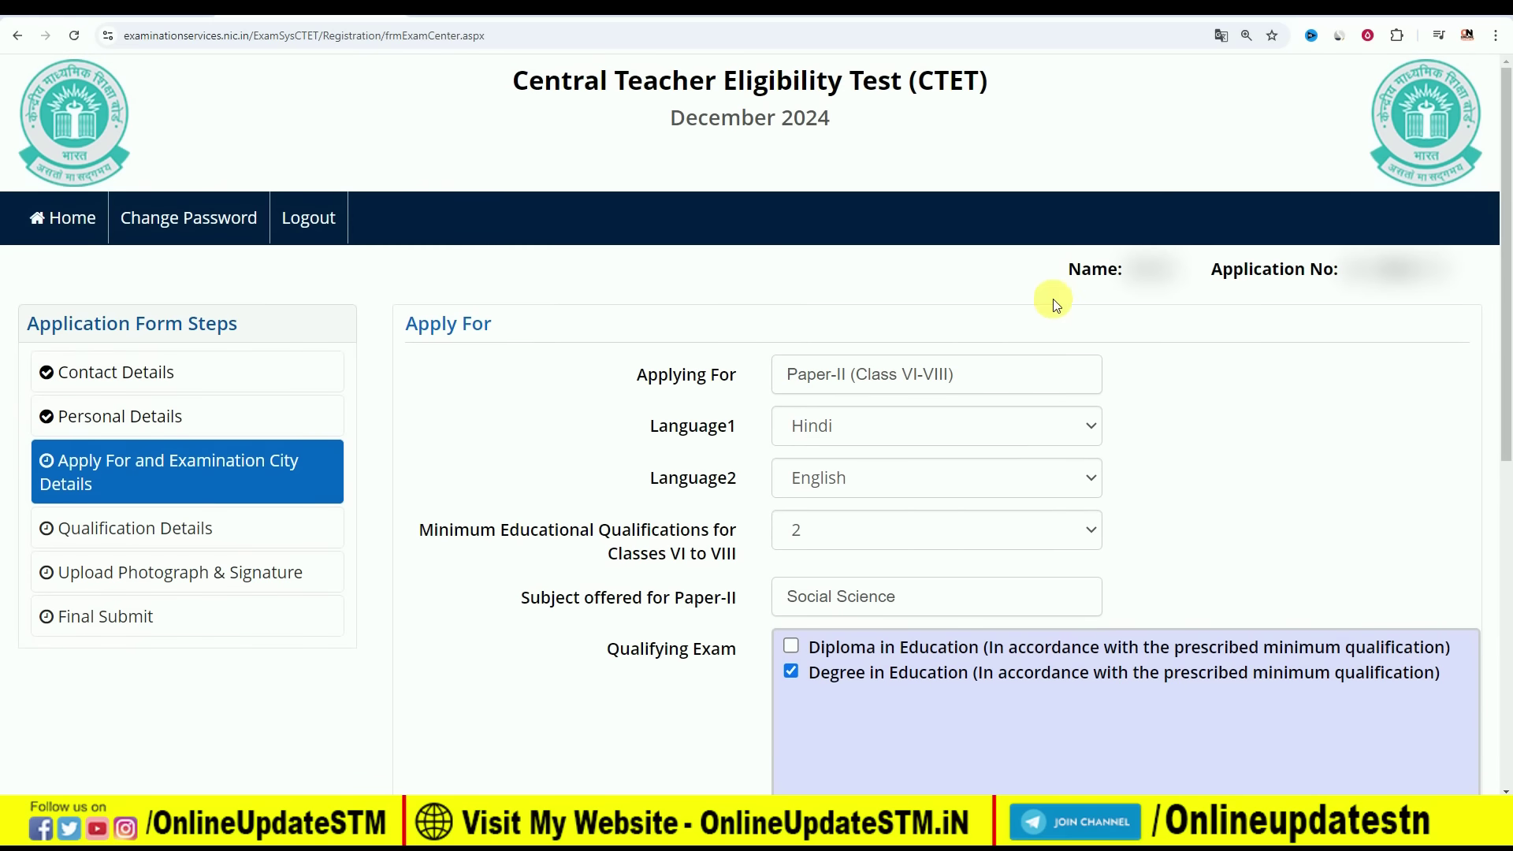
Change Applying For to Both (Paper-I and Paper-II) and continue to Qualification Details
{"action": "left_click", "coordinate": [864, 390]}
{"action": "left_click", "coordinate": [874, 536]}
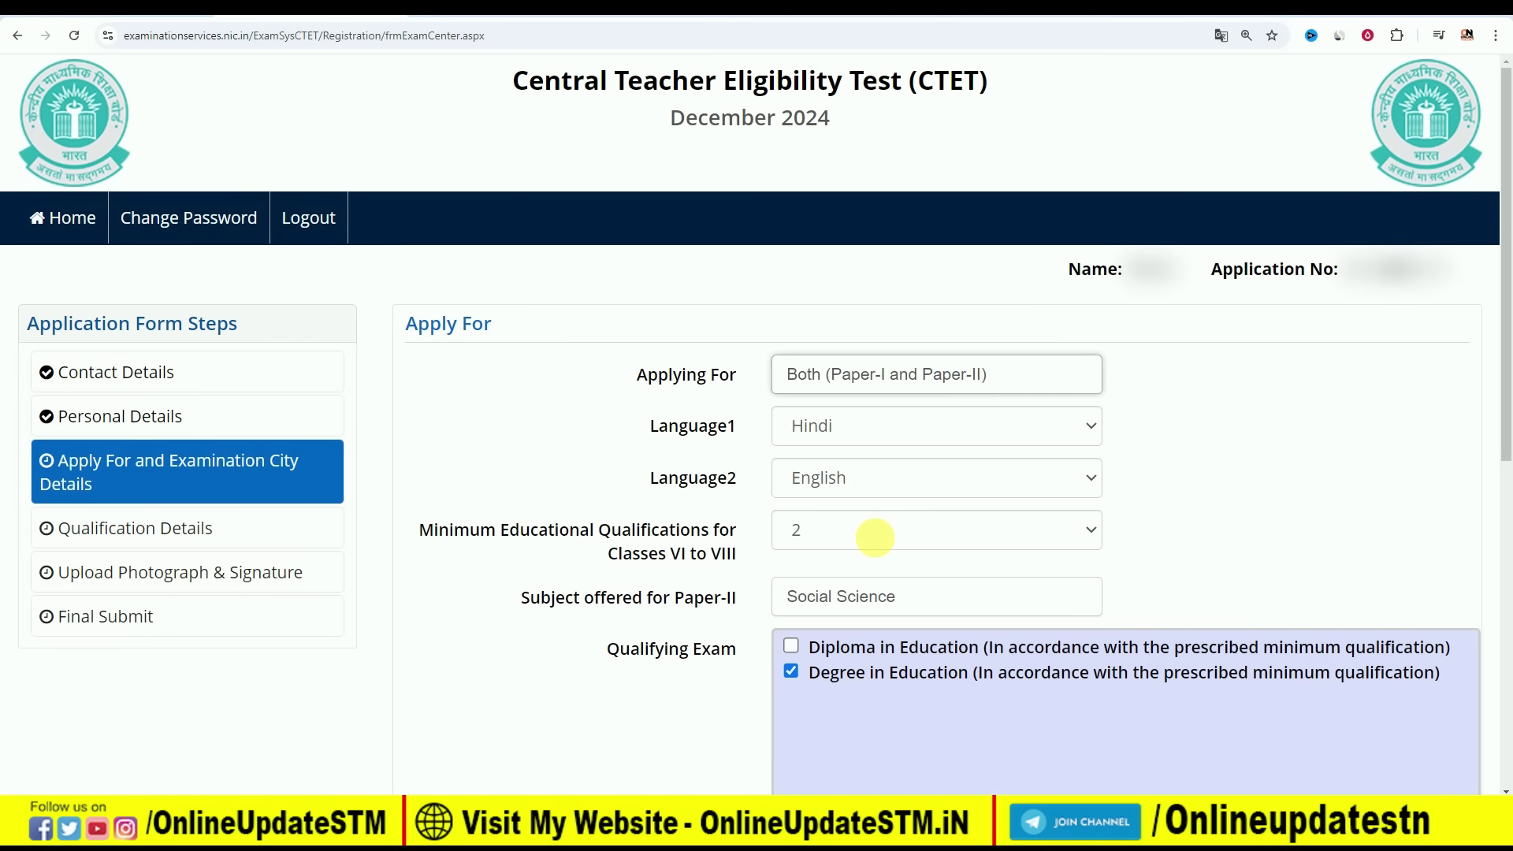
{"action": "scroll", "coordinate": [886, 435], "scroll_direction": "down", "scroll_amount": 1}
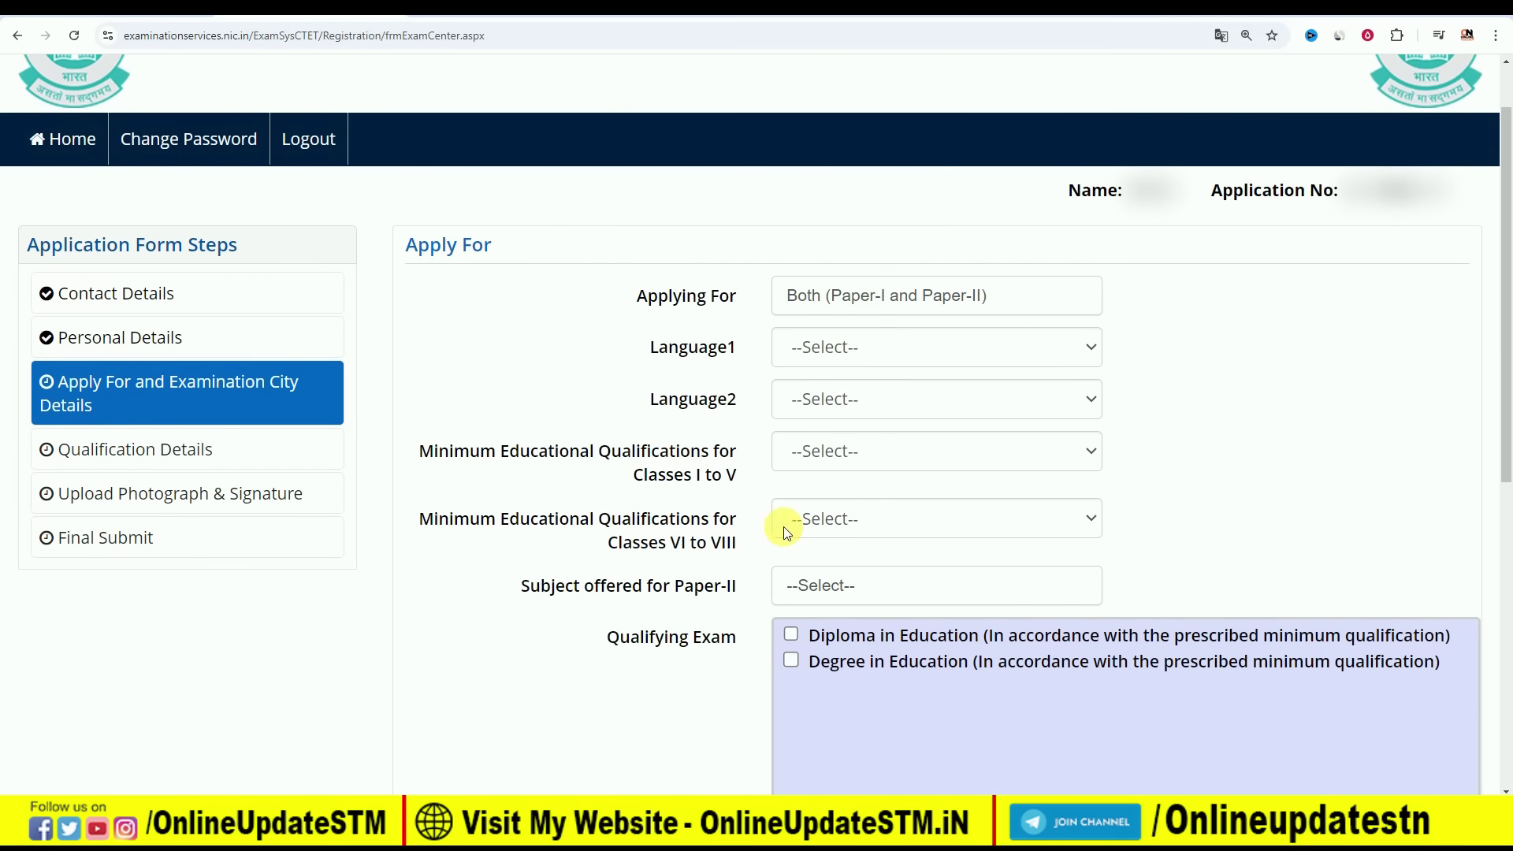
{"action": "scroll", "coordinate": [858, 554], "scroll_direction": "down", "scroll_amount": 7}
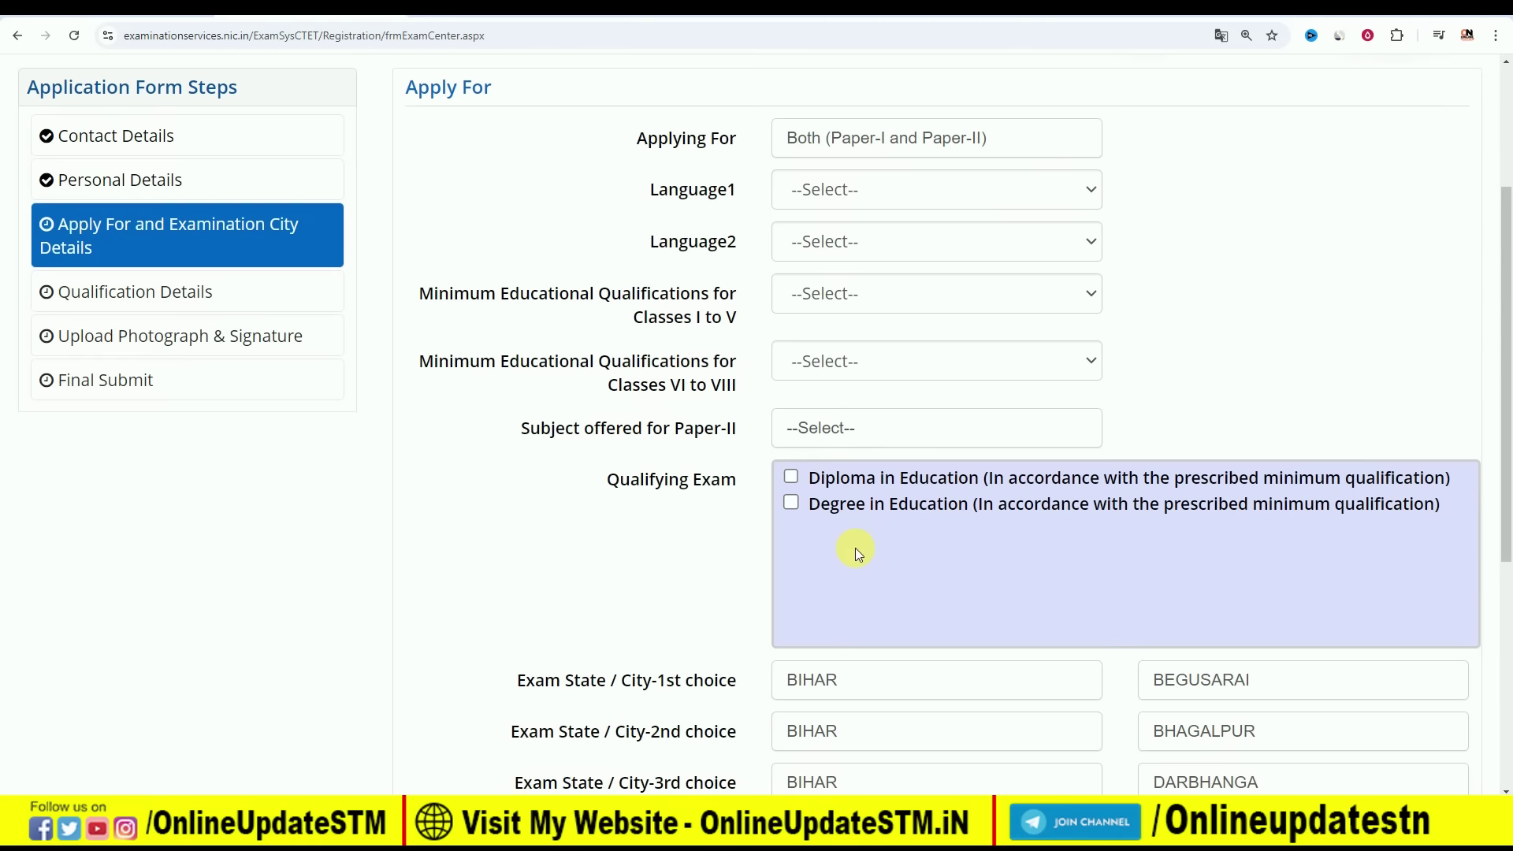
{"action": "scroll", "coordinate": [1107, 590], "scroll_direction": "down", "scroll_amount": 1}
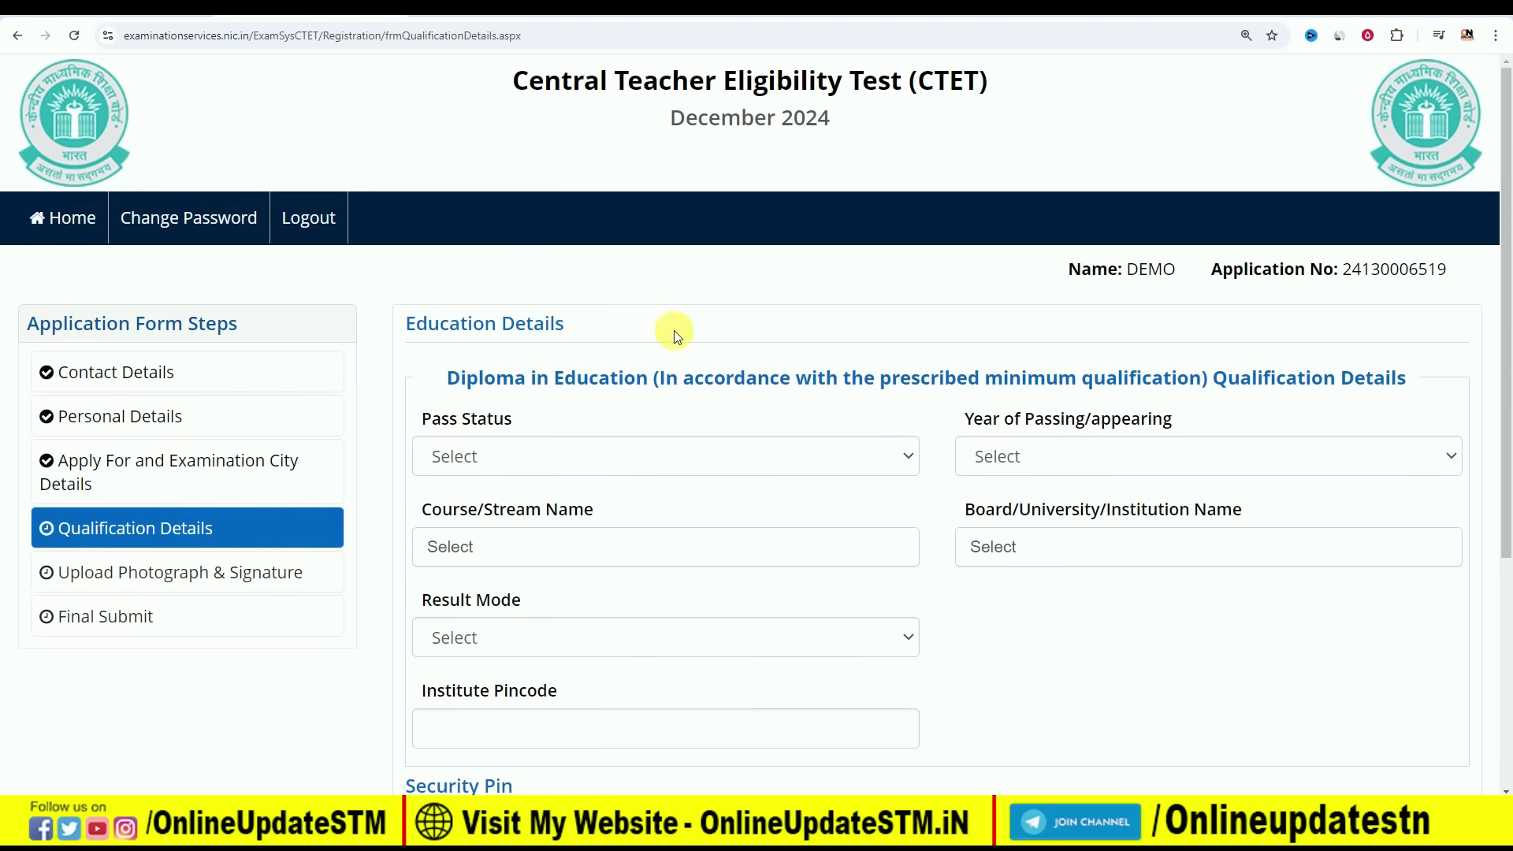
Set the Diploma in Education's pass status to Passed and year of passing to 2023
{"action": "scroll", "coordinate": [692, 372], "scroll_direction": "down", "scroll_amount": 3}
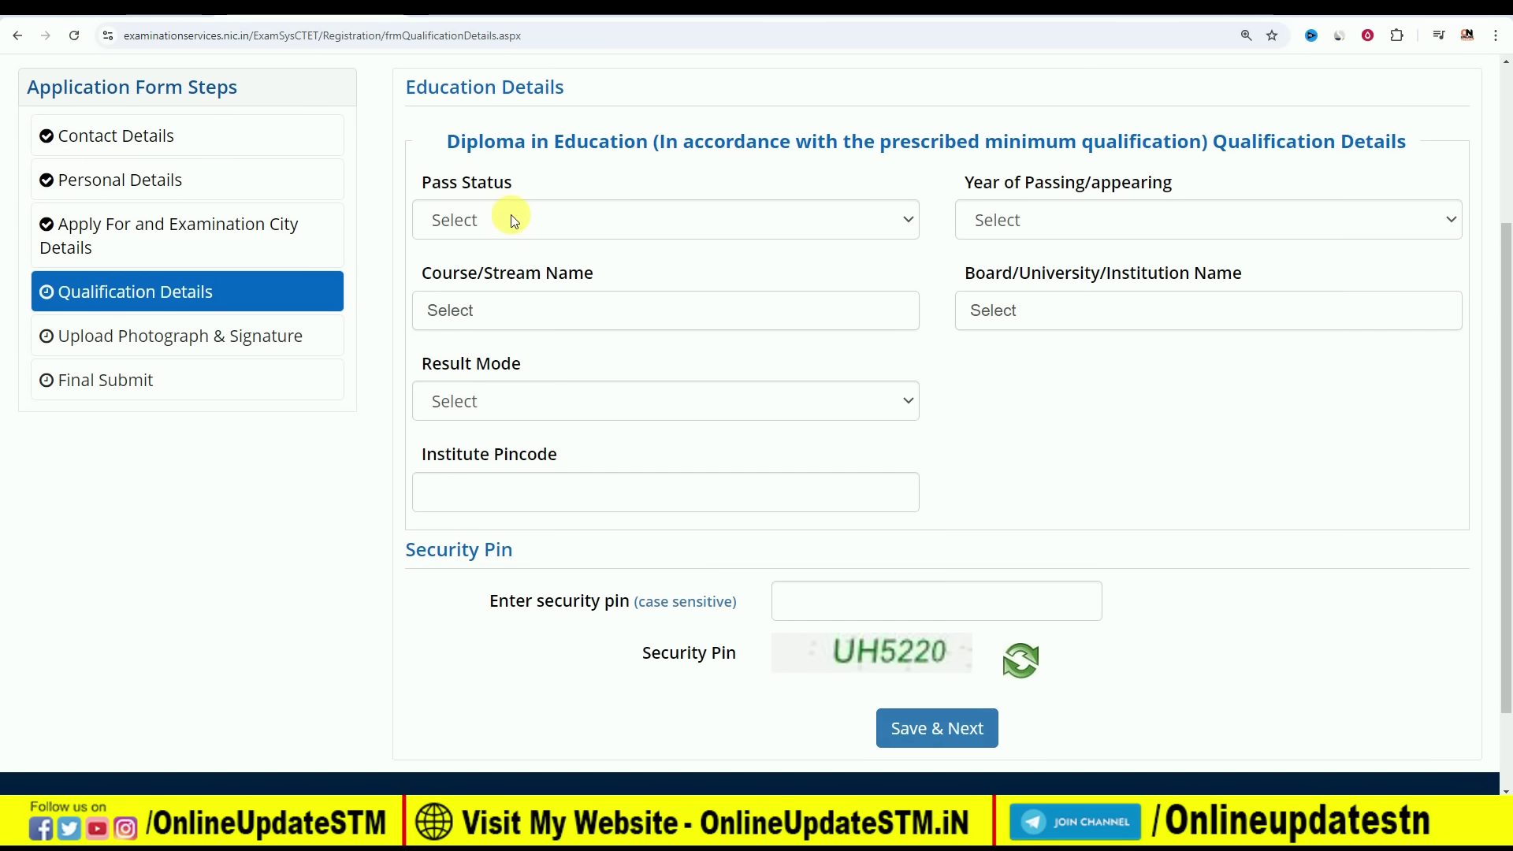
{"action": "left_click", "coordinate": [489, 218]}
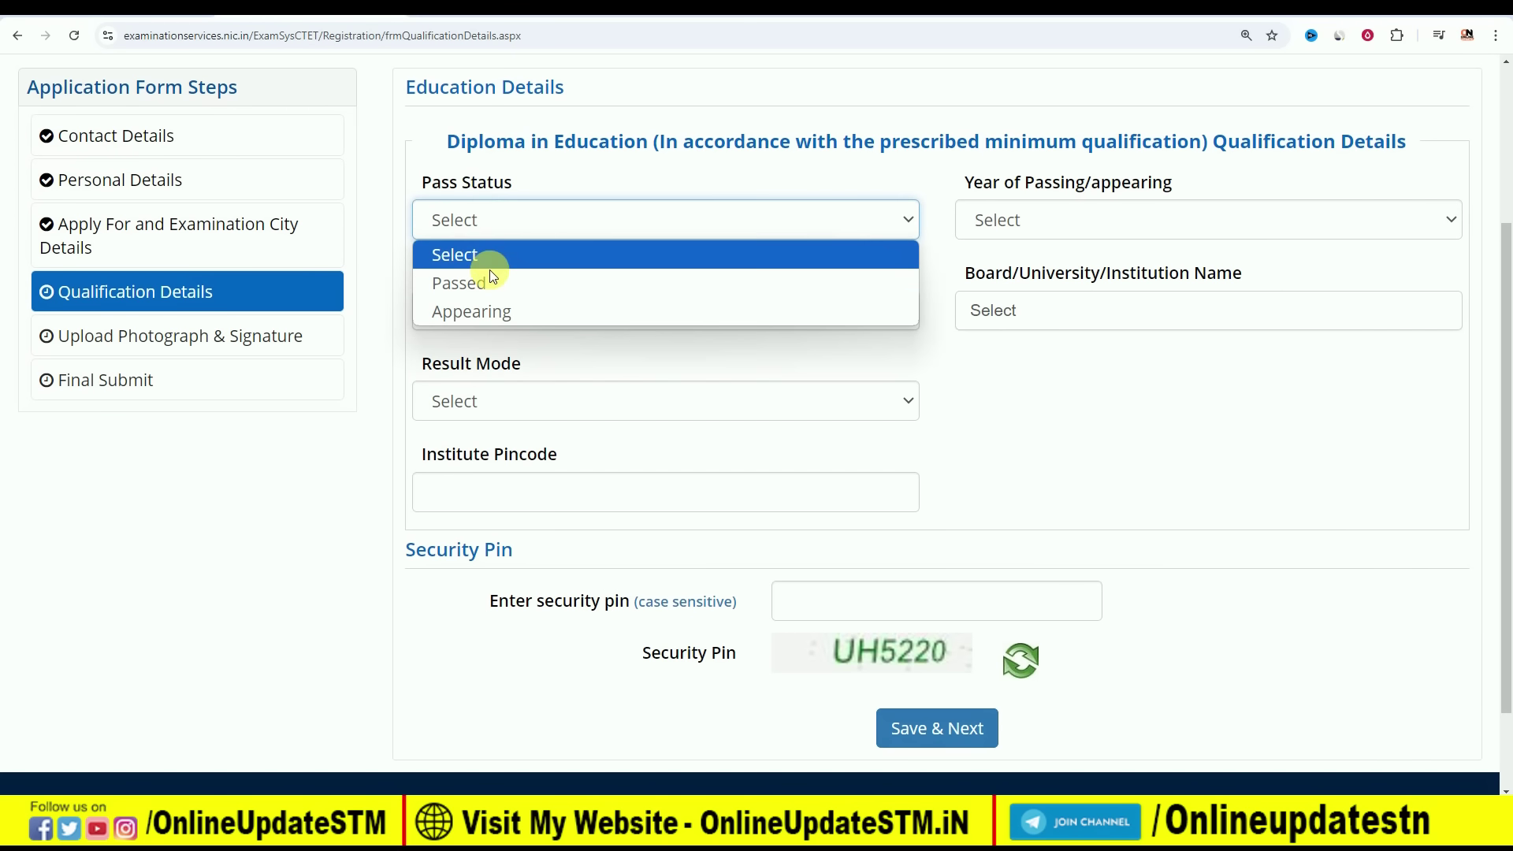
{"action": "left_click", "coordinate": [489, 287]}
{"action": "left_click", "coordinate": [504, 219]}
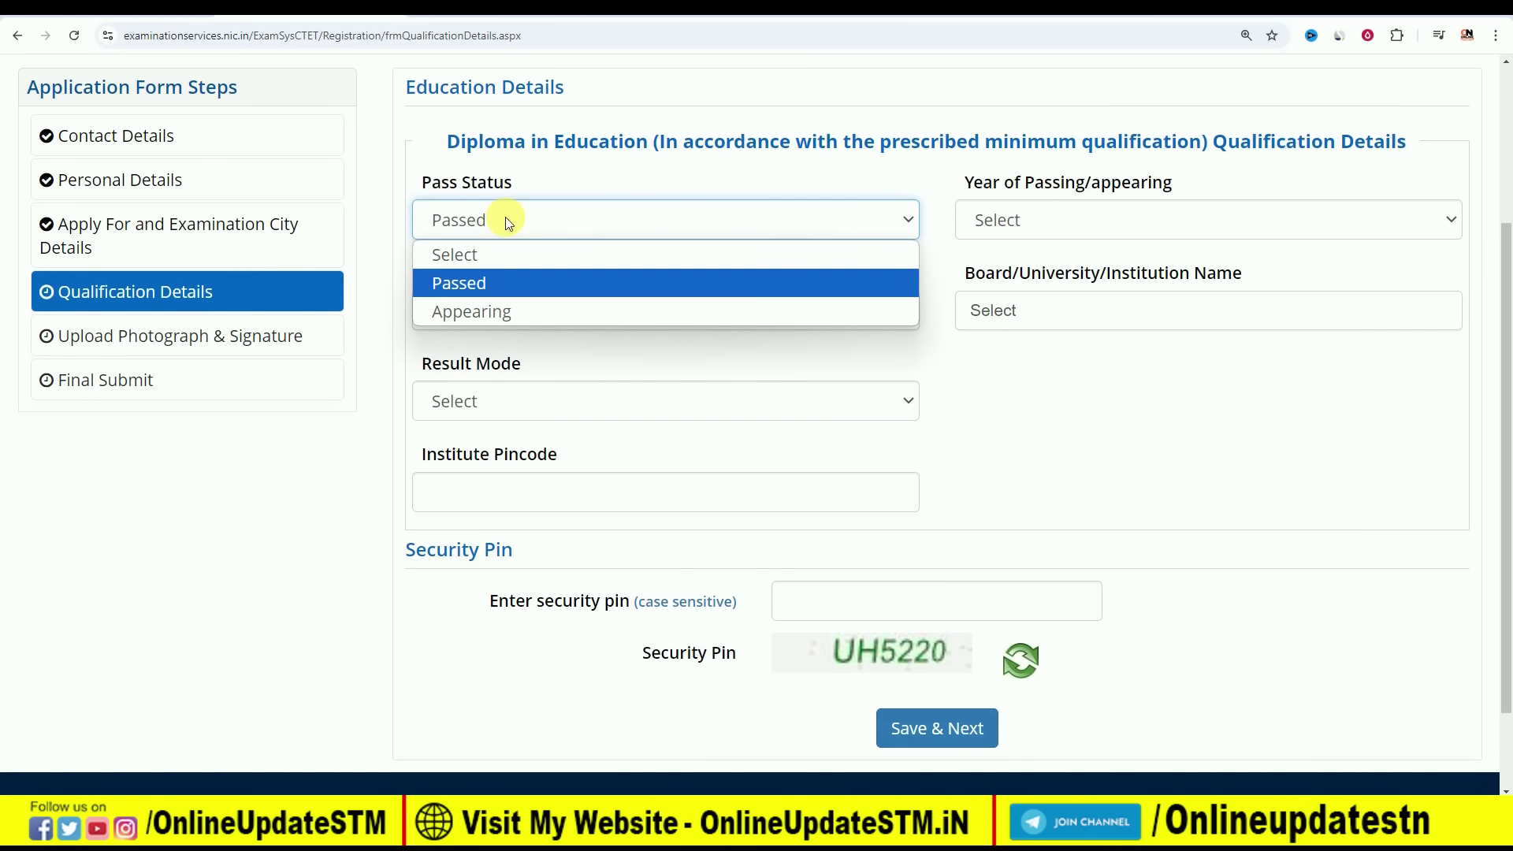
{"action": "left_click", "coordinate": [498, 318]}
{"action": "left_click", "coordinate": [1026, 224]}
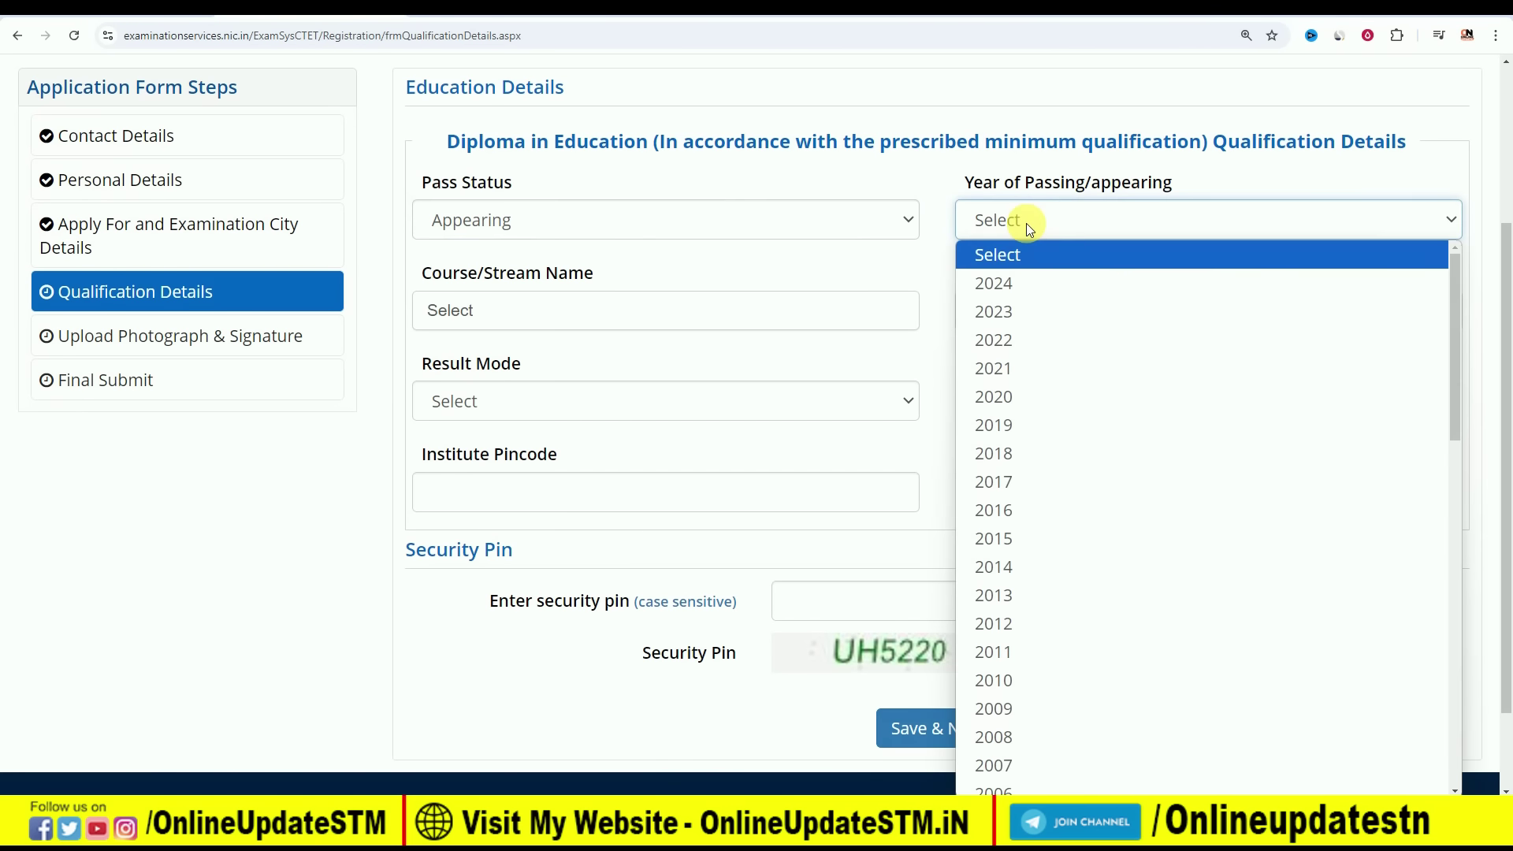
{"action": "left_click", "coordinate": [1026, 224]}
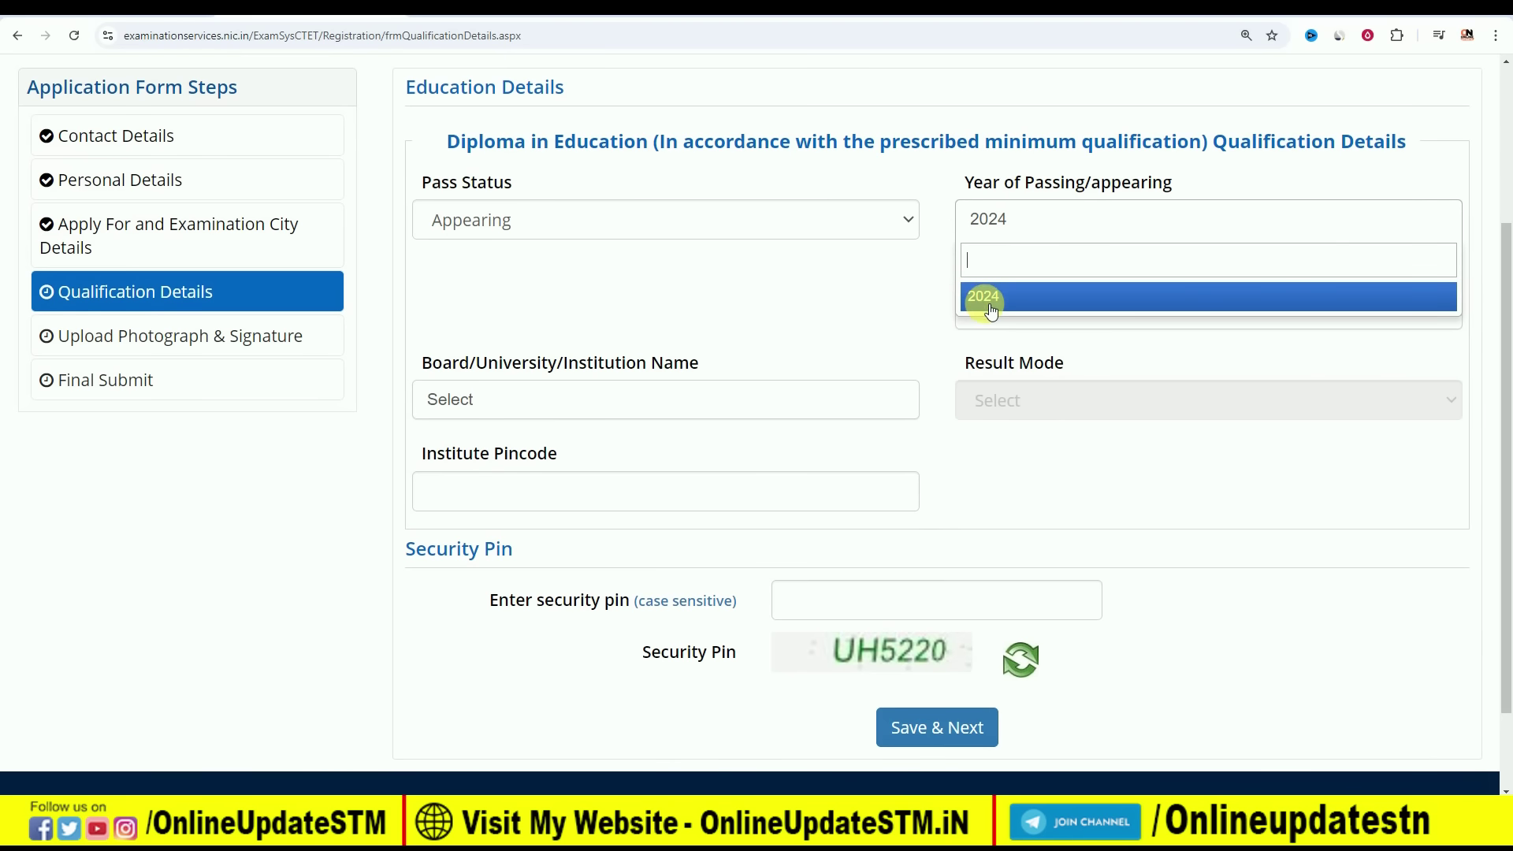
{"action": "left_click", "coordinate": [528, 222]}
{"action": "left_click", "coordinate": [515, 287]}
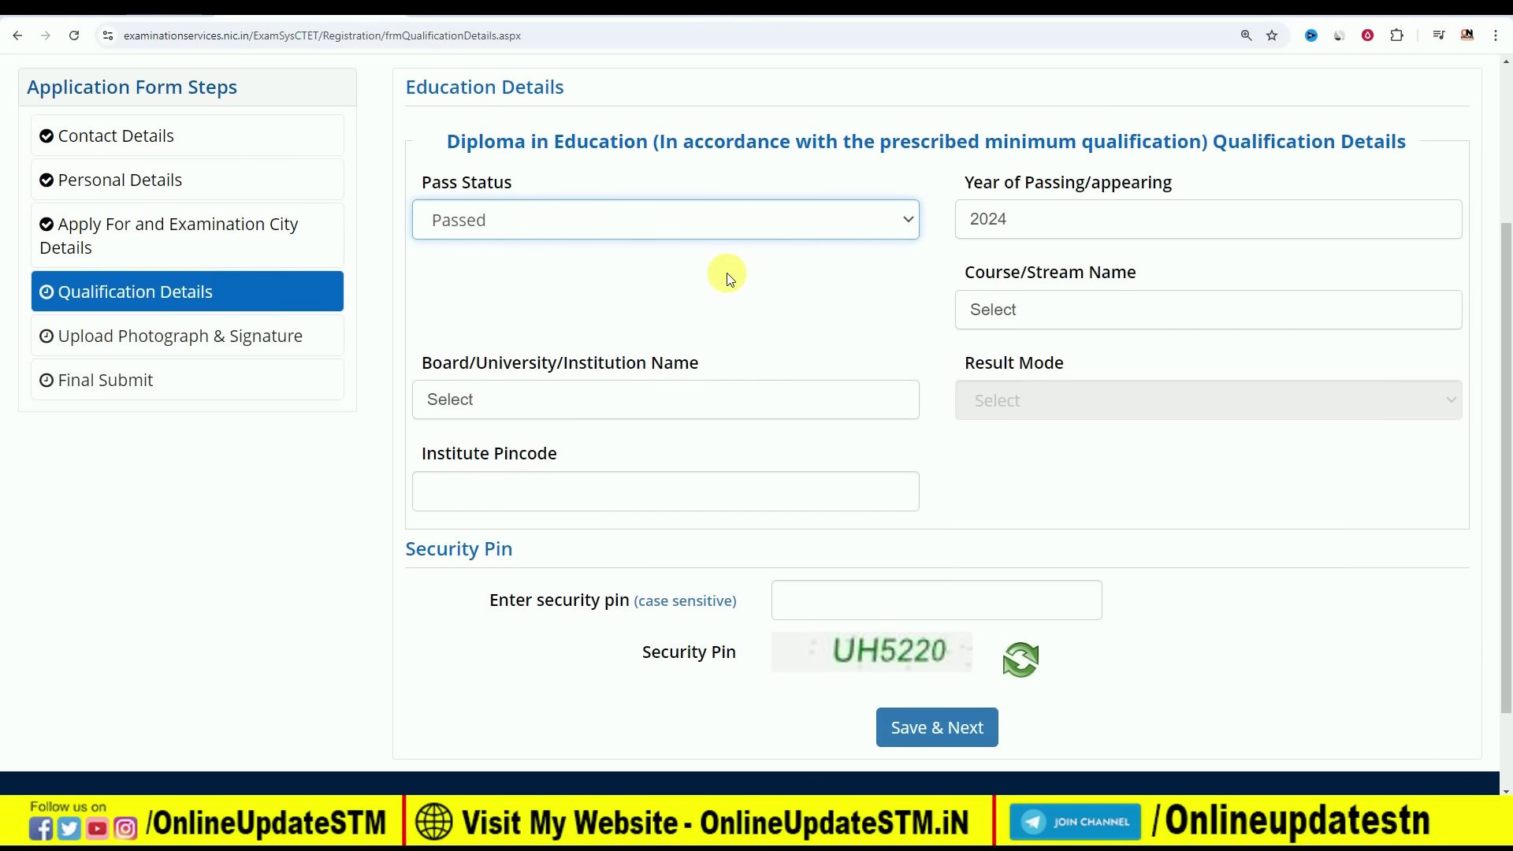
{"action": "left_click", "coordinate": [1037, 224]}
{"action": "left_click", "coordinate": [1037, 224]}
{"action": "left_click", "coordinate": [1039, 226]}
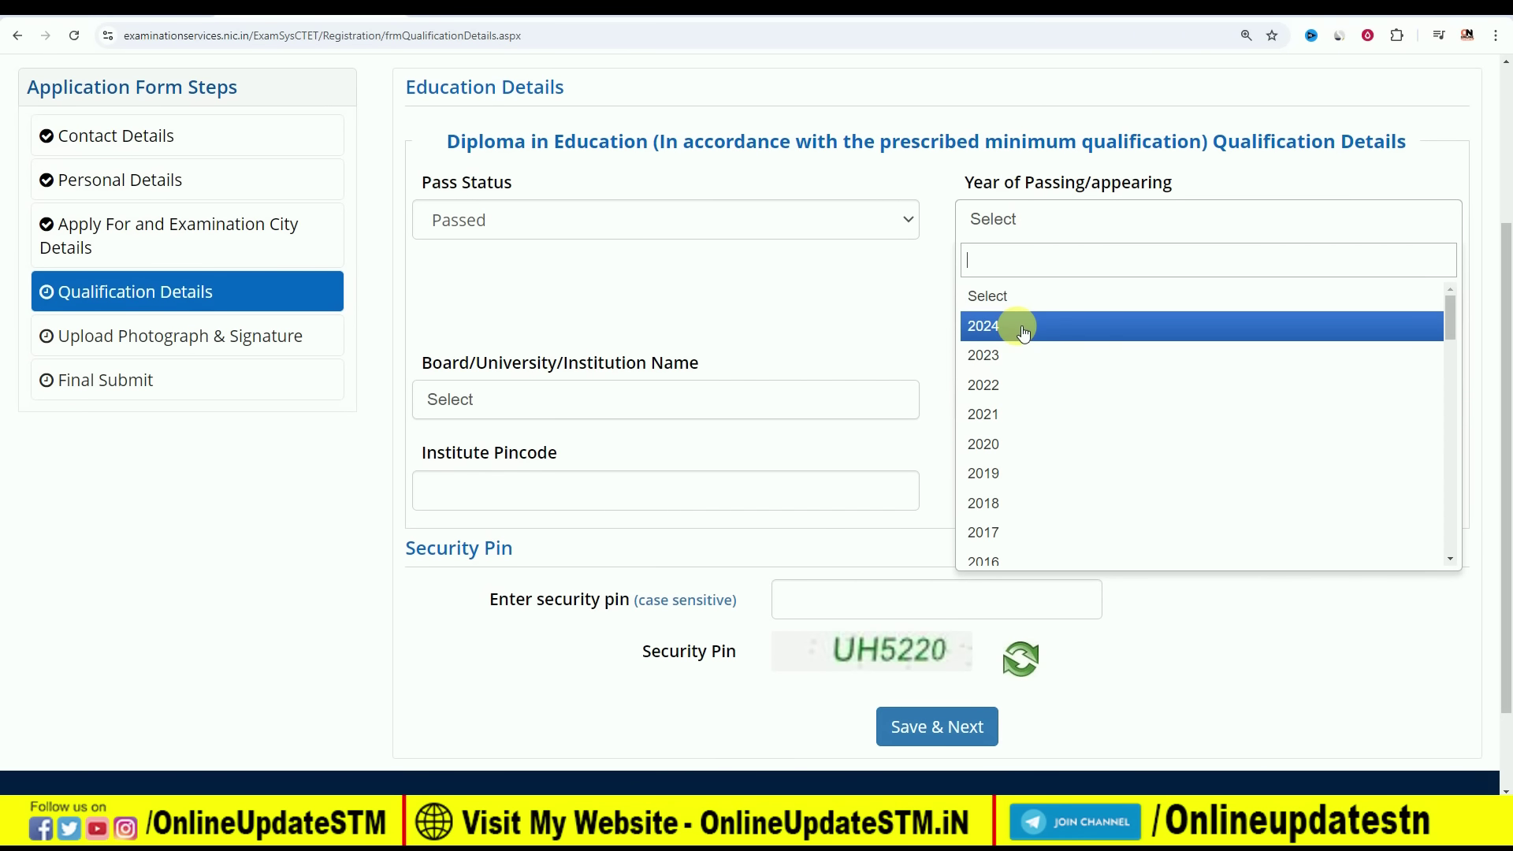
{"action": "left_click", "coordinate": [1018, 353]}
{"action": "scroll", "coordinate": [719, 327], "scroll_direction": "down", "scroll_amount": 1}
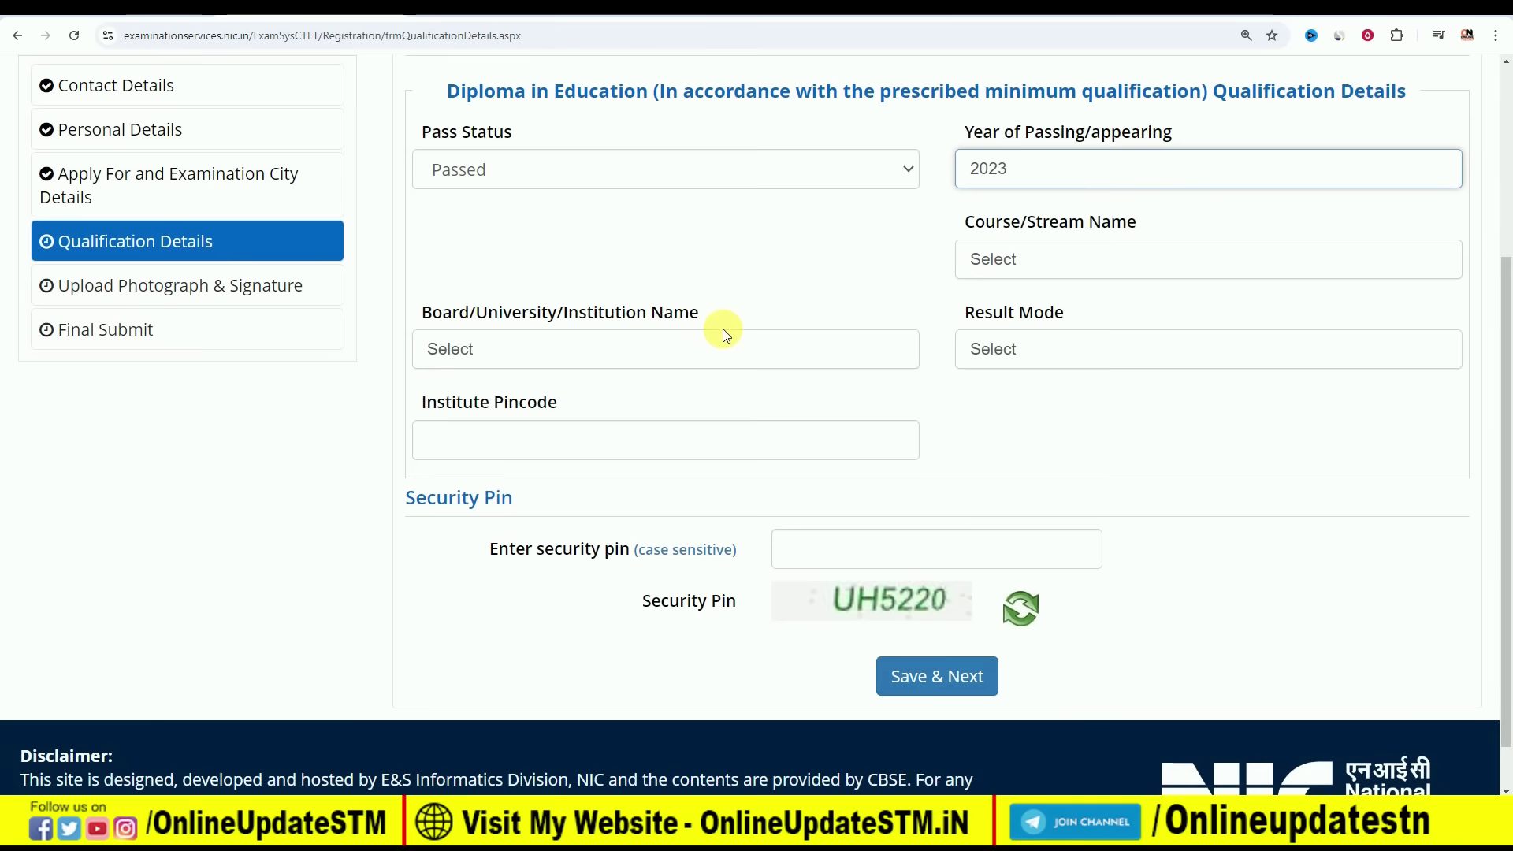
Set Course/Stream to Education/Elementry Education etc and Board/University to OTHERS
{"action": "left_click", "coordinate": [1051, 235]}
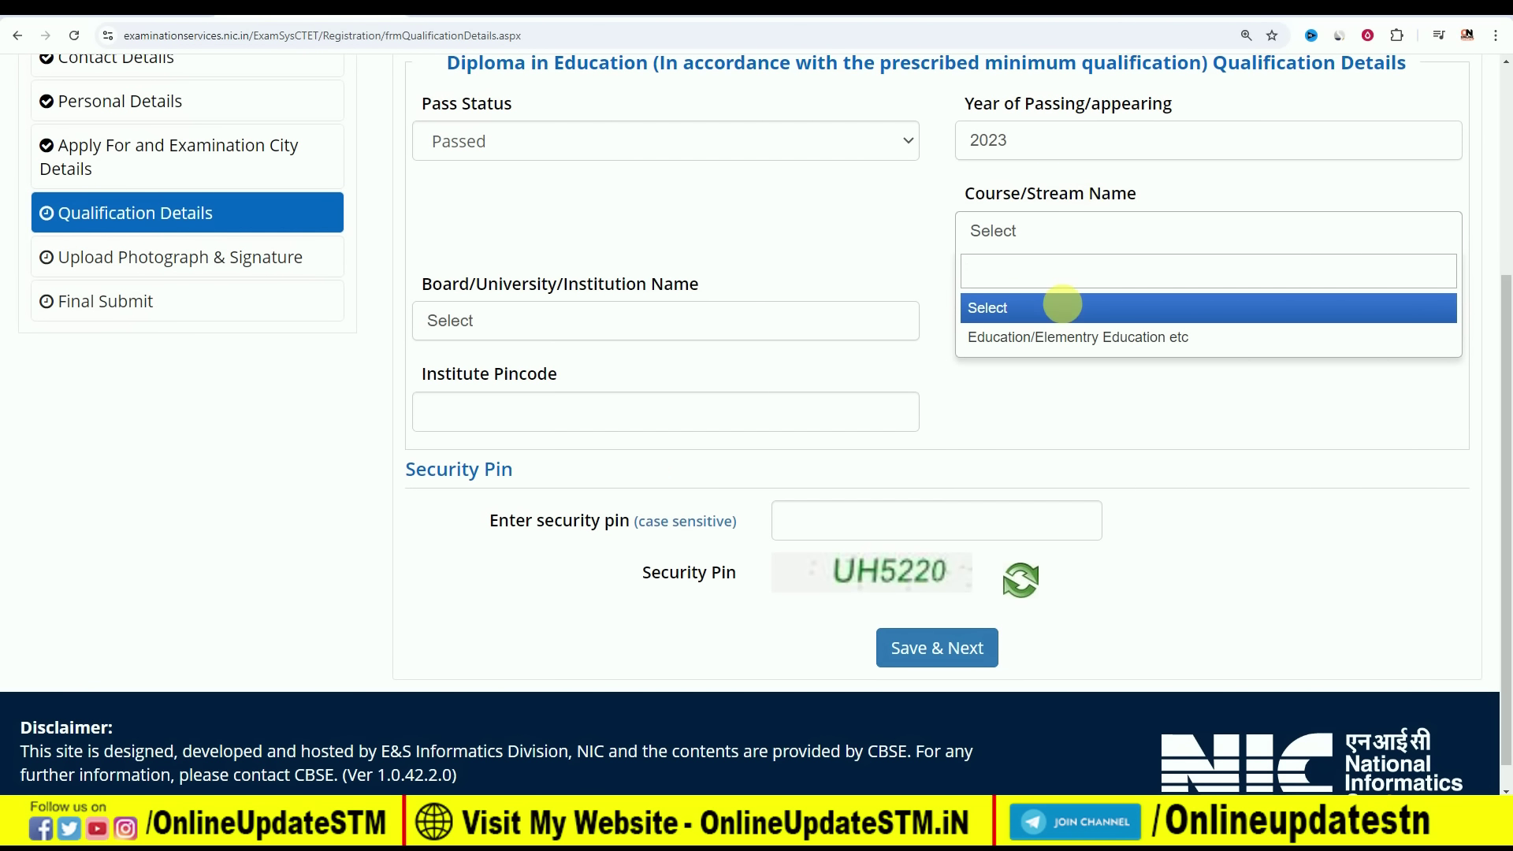
{"action": "left_click", "coordinate": [1038, 337]}
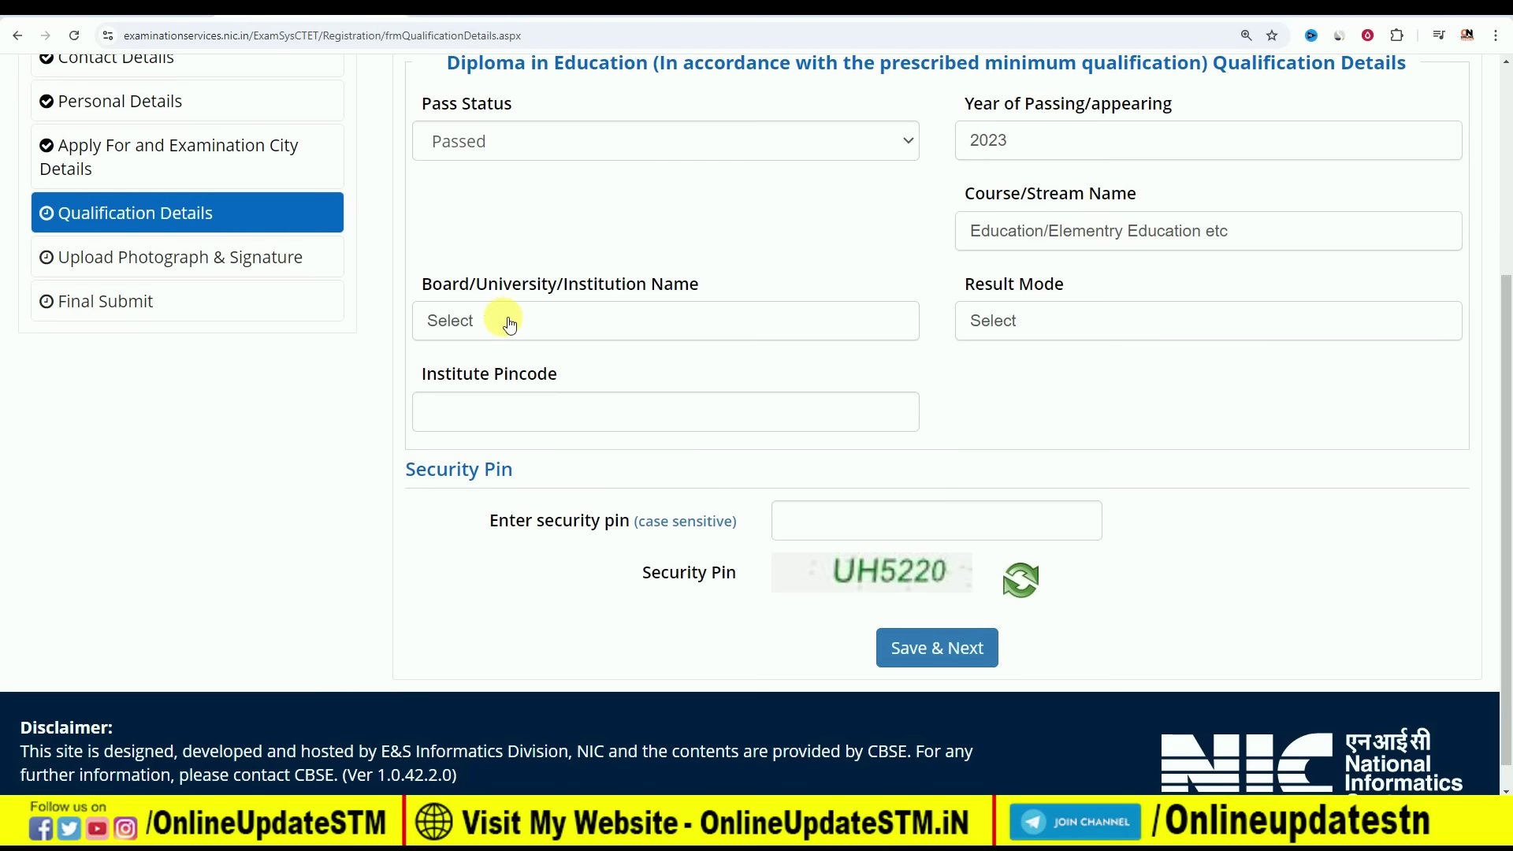
{"action": "left_click", "coordinate": [567, 322]}
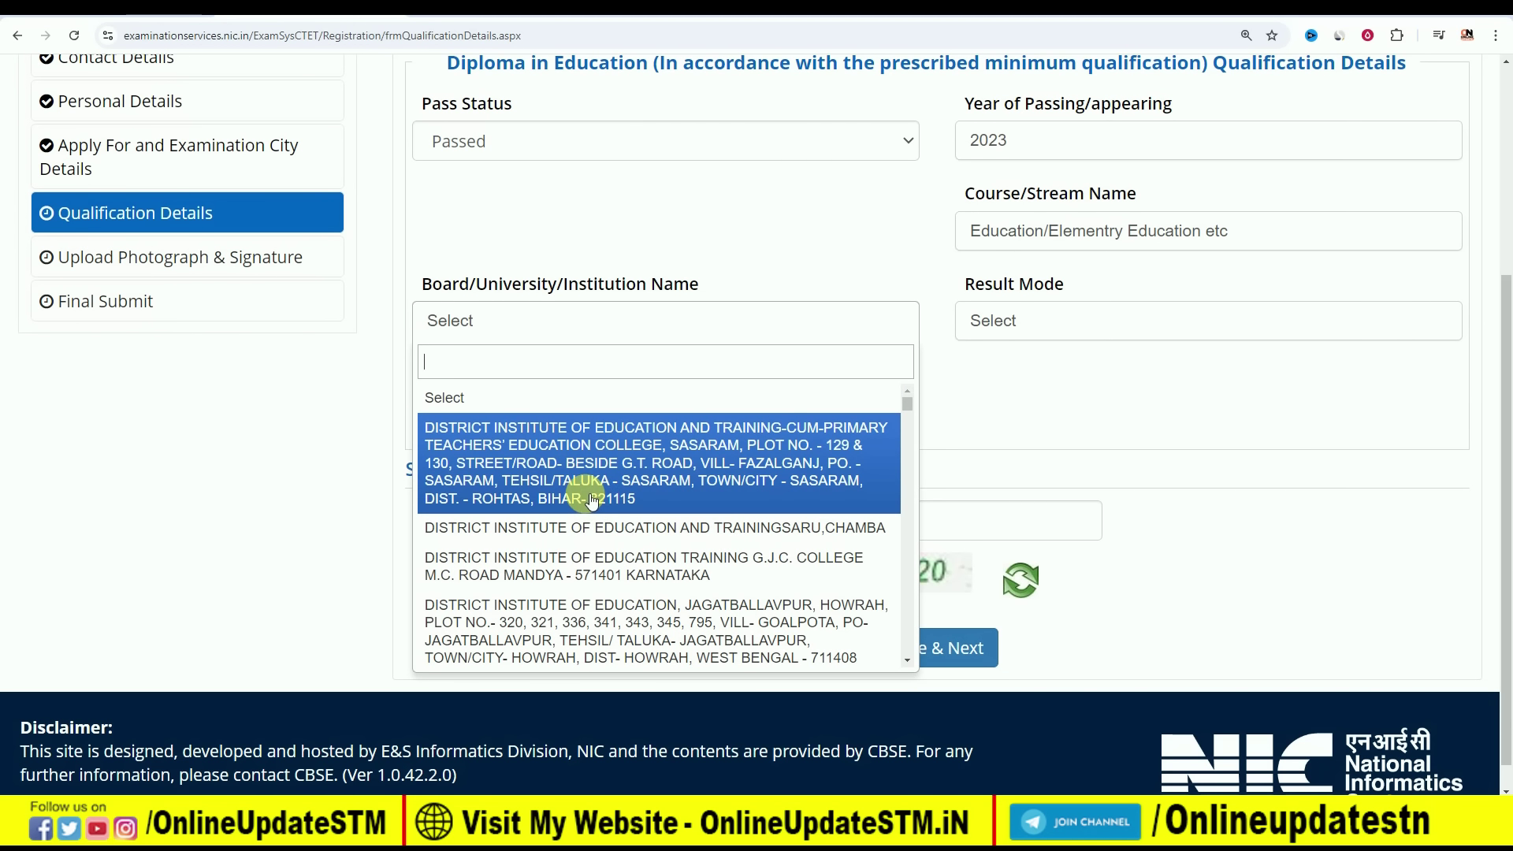
{"action": "scroll", "coordinate": [618, 523], "scroll_direction": "down", "scroll_amount": 10}
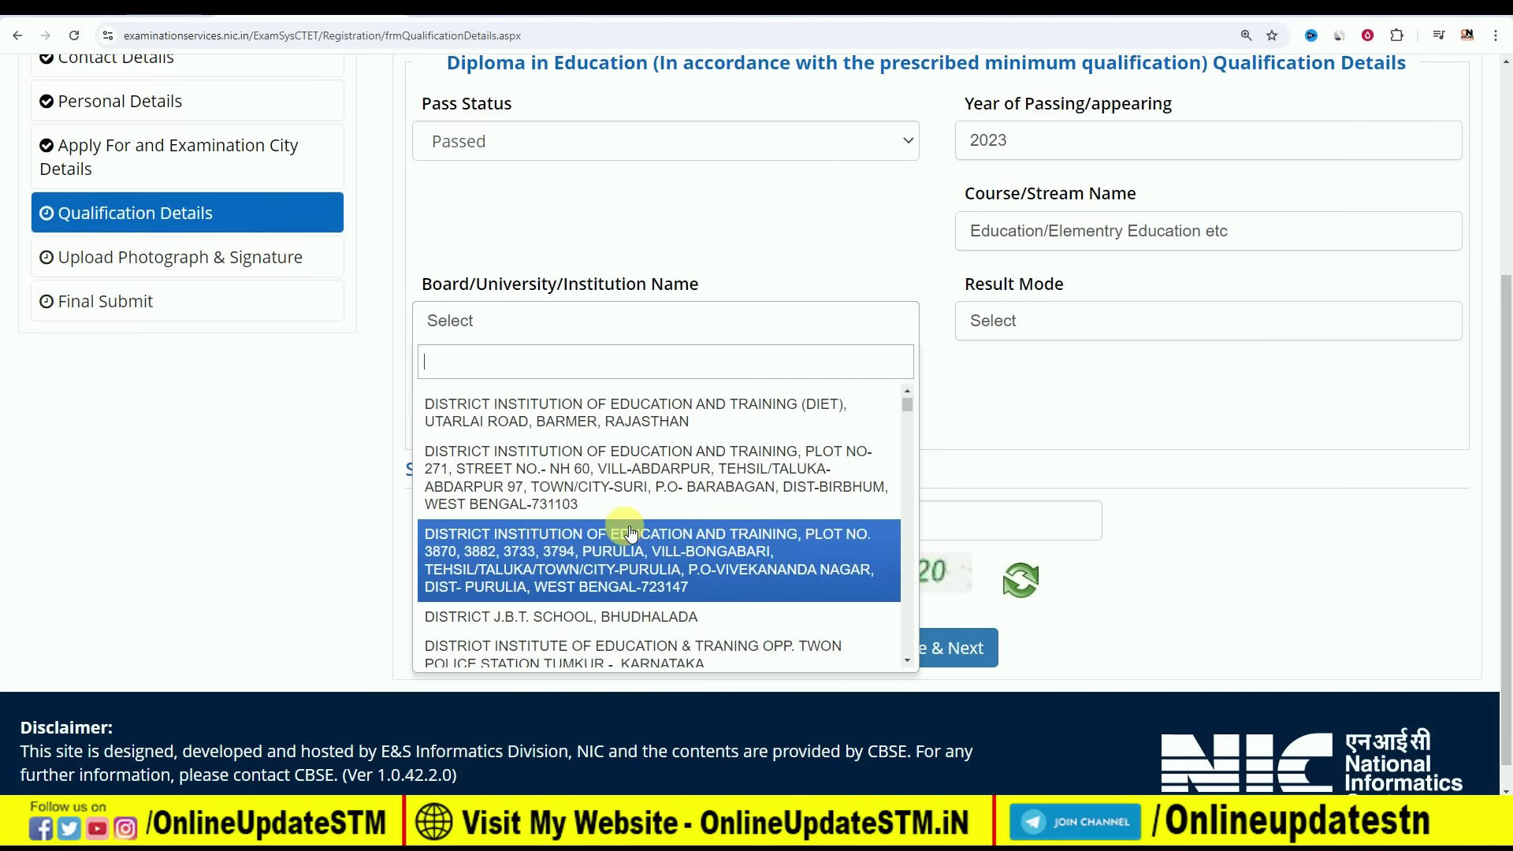
{"action": "left_click_drag", "start_coordinate": [906, 402], "coordinate": [920, 654]}
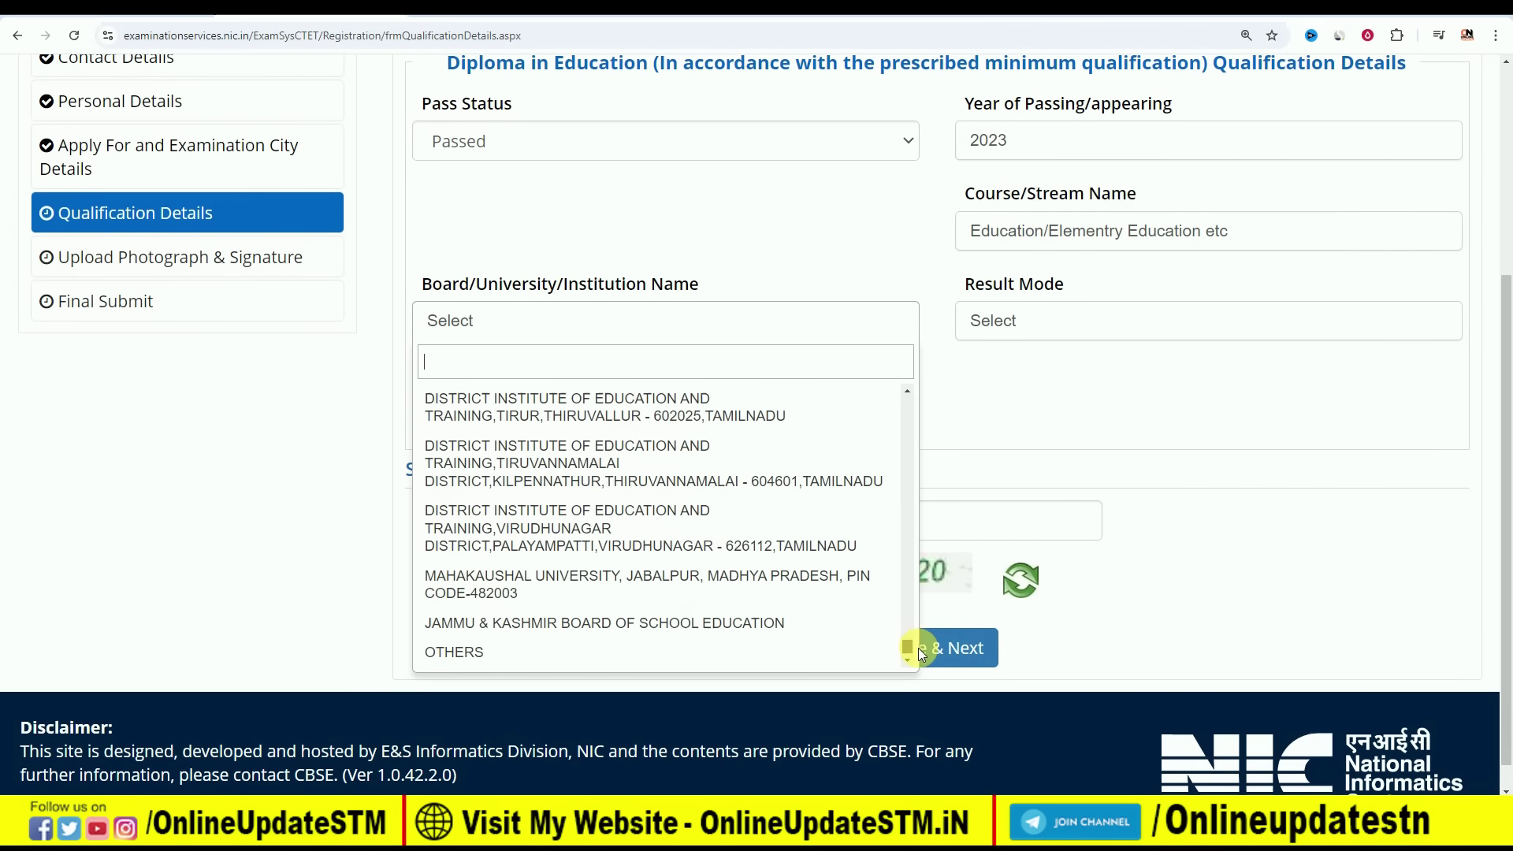
{"action": "left_click", "coordinate": [521, 660]}
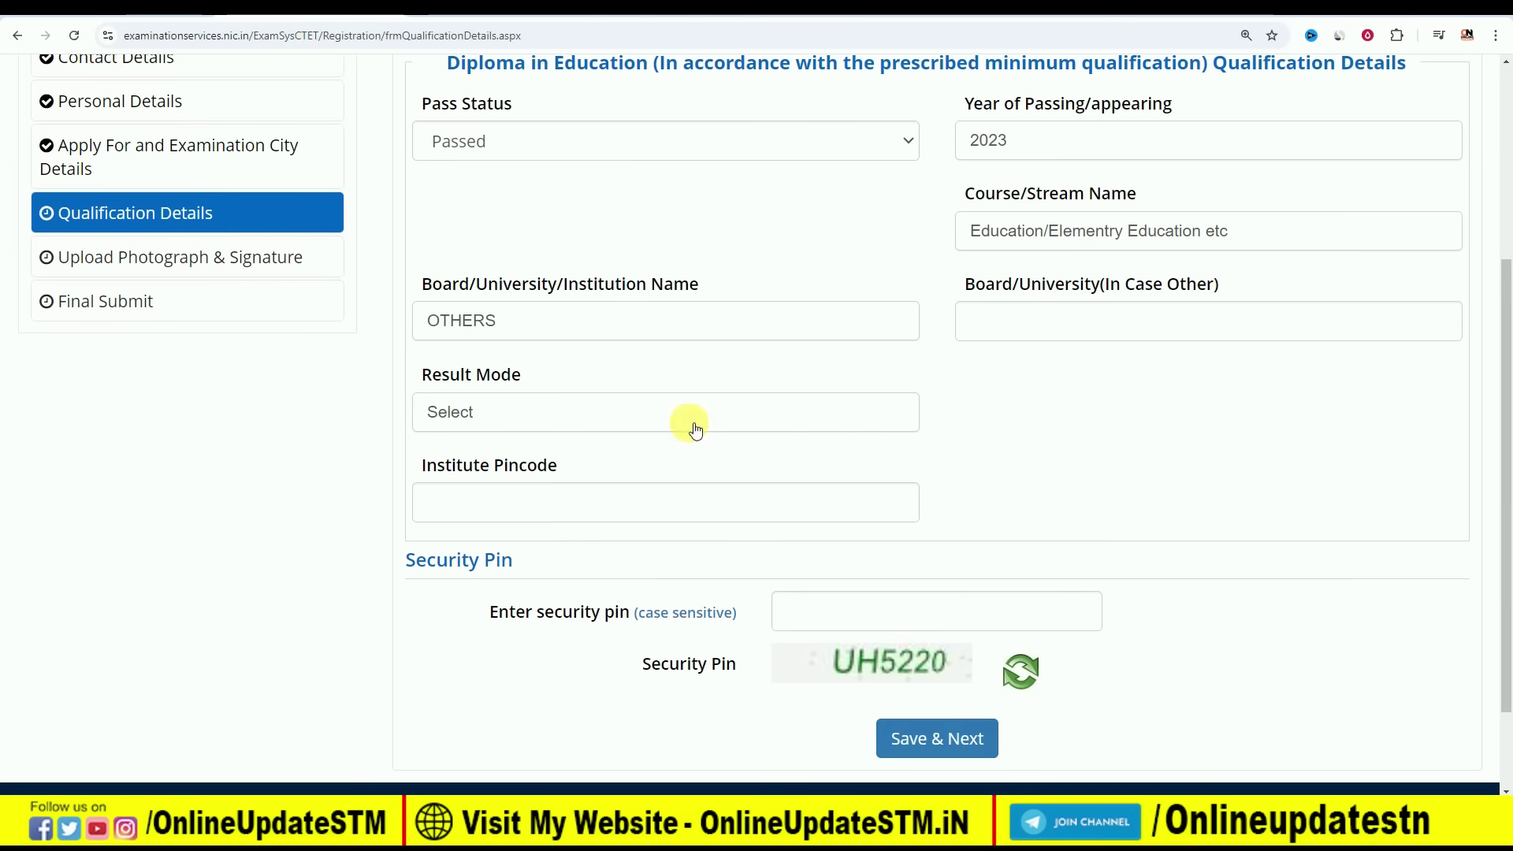
Set the diploma Result Mode to Percentage and move down the form
{"action": "left_click", "coordinate": [614, 413]}
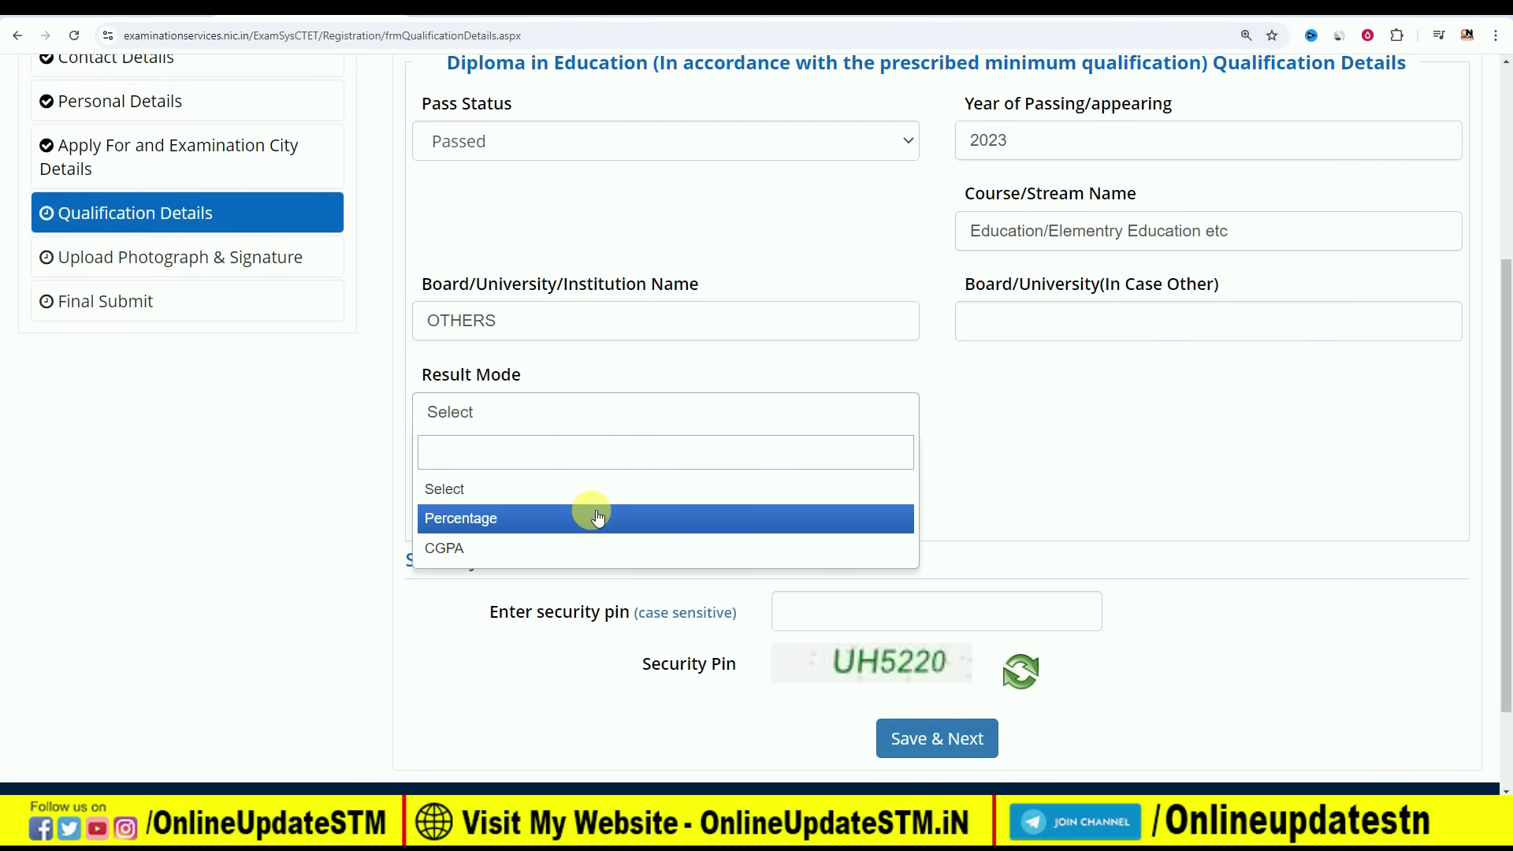
{"action": "left_click", "coordinate": [597, 517]}
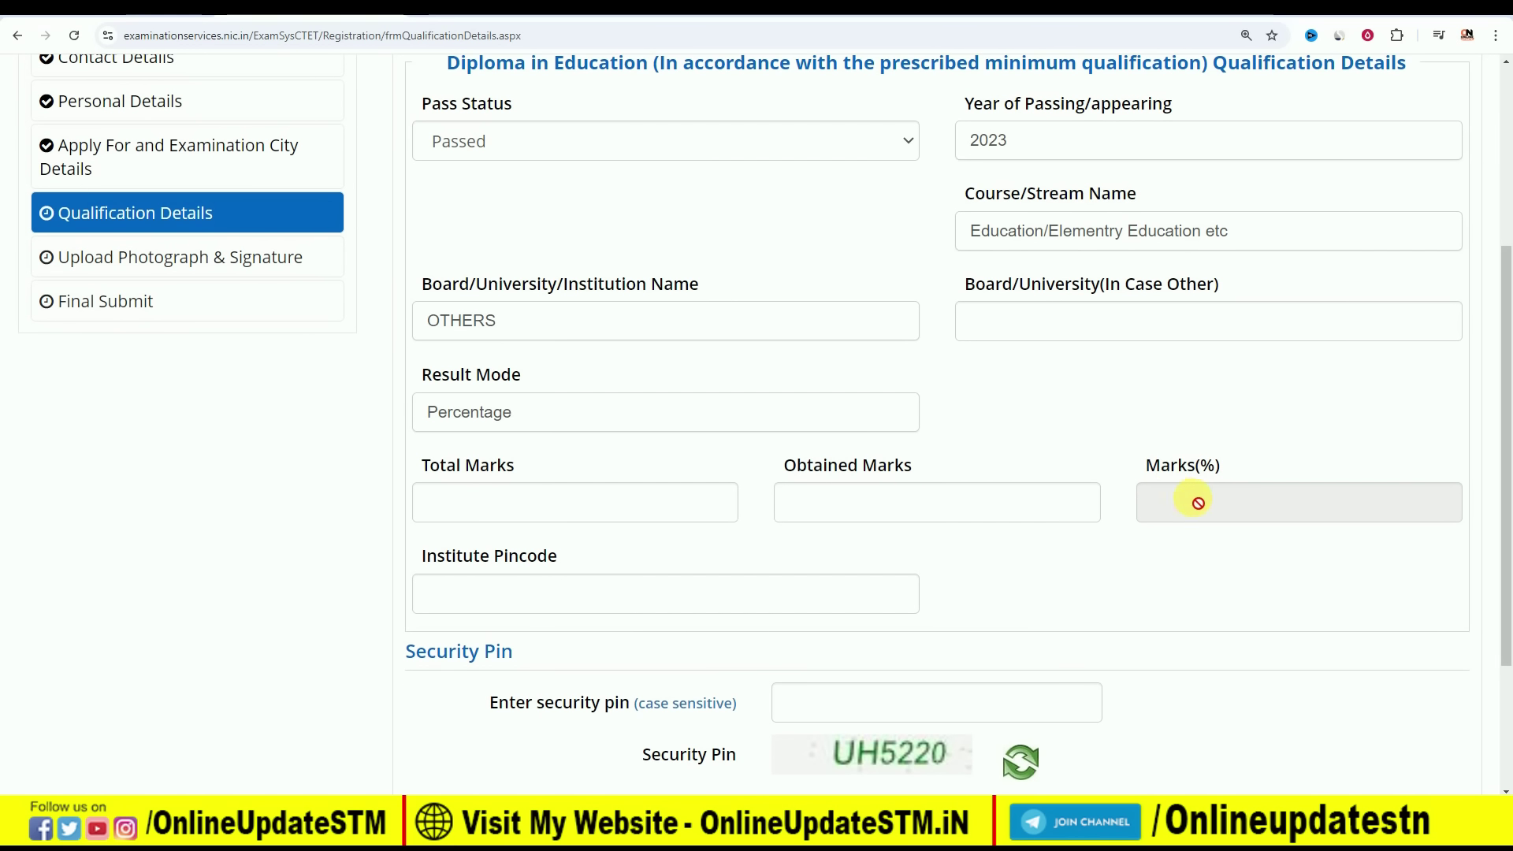
{"action": "scroll", "coordinate": [881, 529], "scroll_direction": "down", "scroll_amount": 1}
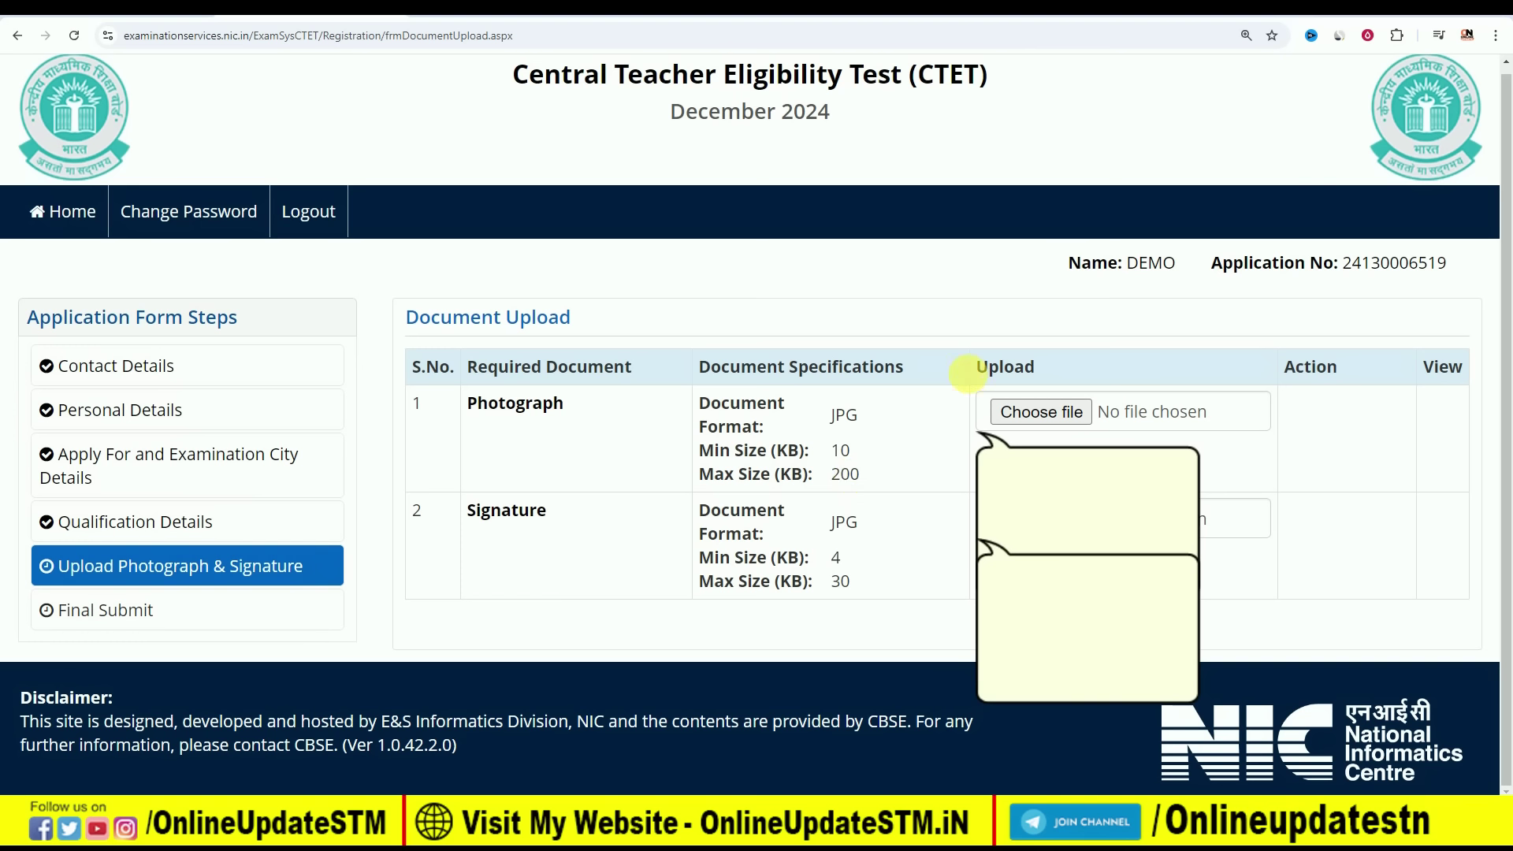
Choose the photograph file, keep it as the uncropped original, and upload it
{"action": "left_click", "coordinate": [1050, 413]}
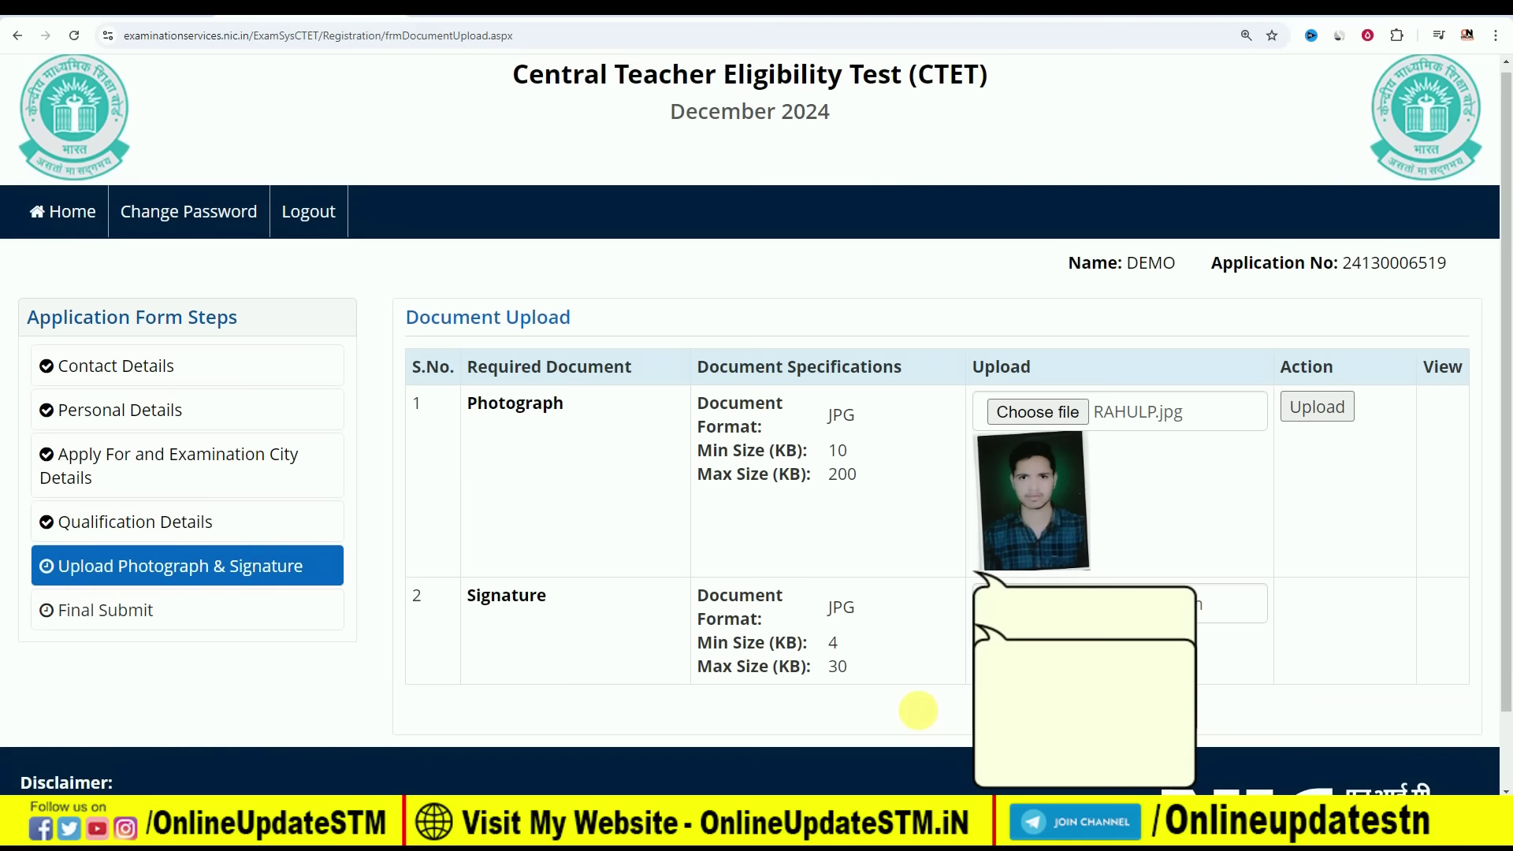
{"action": "left_click", "coordinate": [914, 712]}
{"action": "left_click", "coordinate": [1315, 412]}
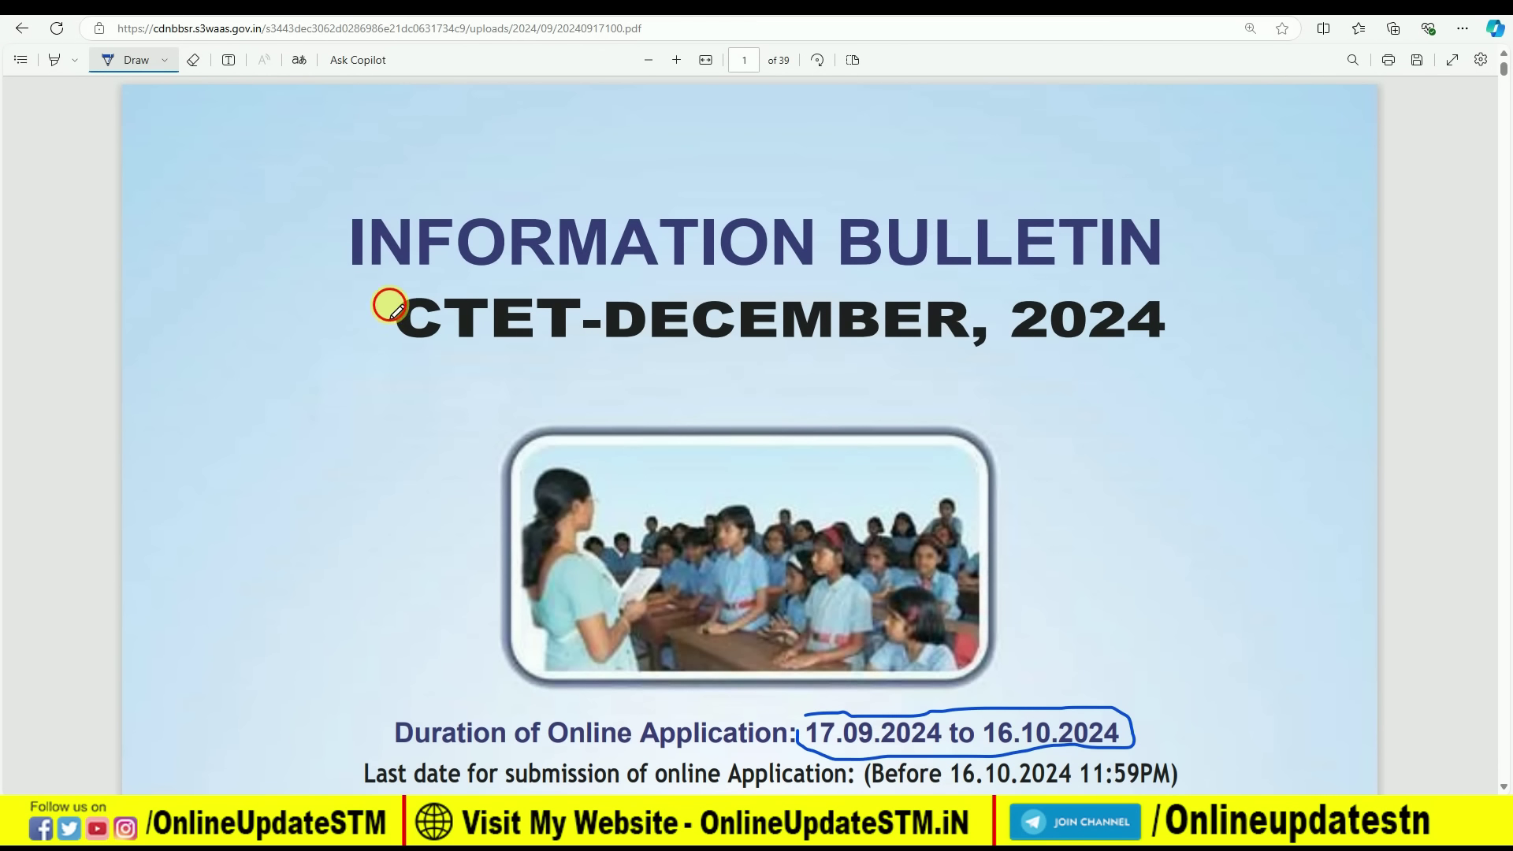
Circle the bulletin's CTET-DECEMBER, 2024 title in ink and draw an arrow pointing at it
{"action": "mouse_move", "coordinate": [390, 305]}
{"action": "left_mouse_down"}
{"action": "mouse_move", "coordinate": [500, 365]}
{"action": "mouse_move", "coordinate": [1054, 381]}
{"action": "mouse_move", "coordinate": [1195, 297]}
{"action": "mouse_move", "coordinate": [433, 285]}
{"action": "mouse_move", "coordinate": [372, 331]}
{"action": "left_mouse_up"}
{"action": "left_click_drag", "start_coordinate": [334, 362], "coordinate": [210, 395]}
{"action": "left_click_drag", "start_coordinate": [295, 341], "coordinate": [312, 386]}
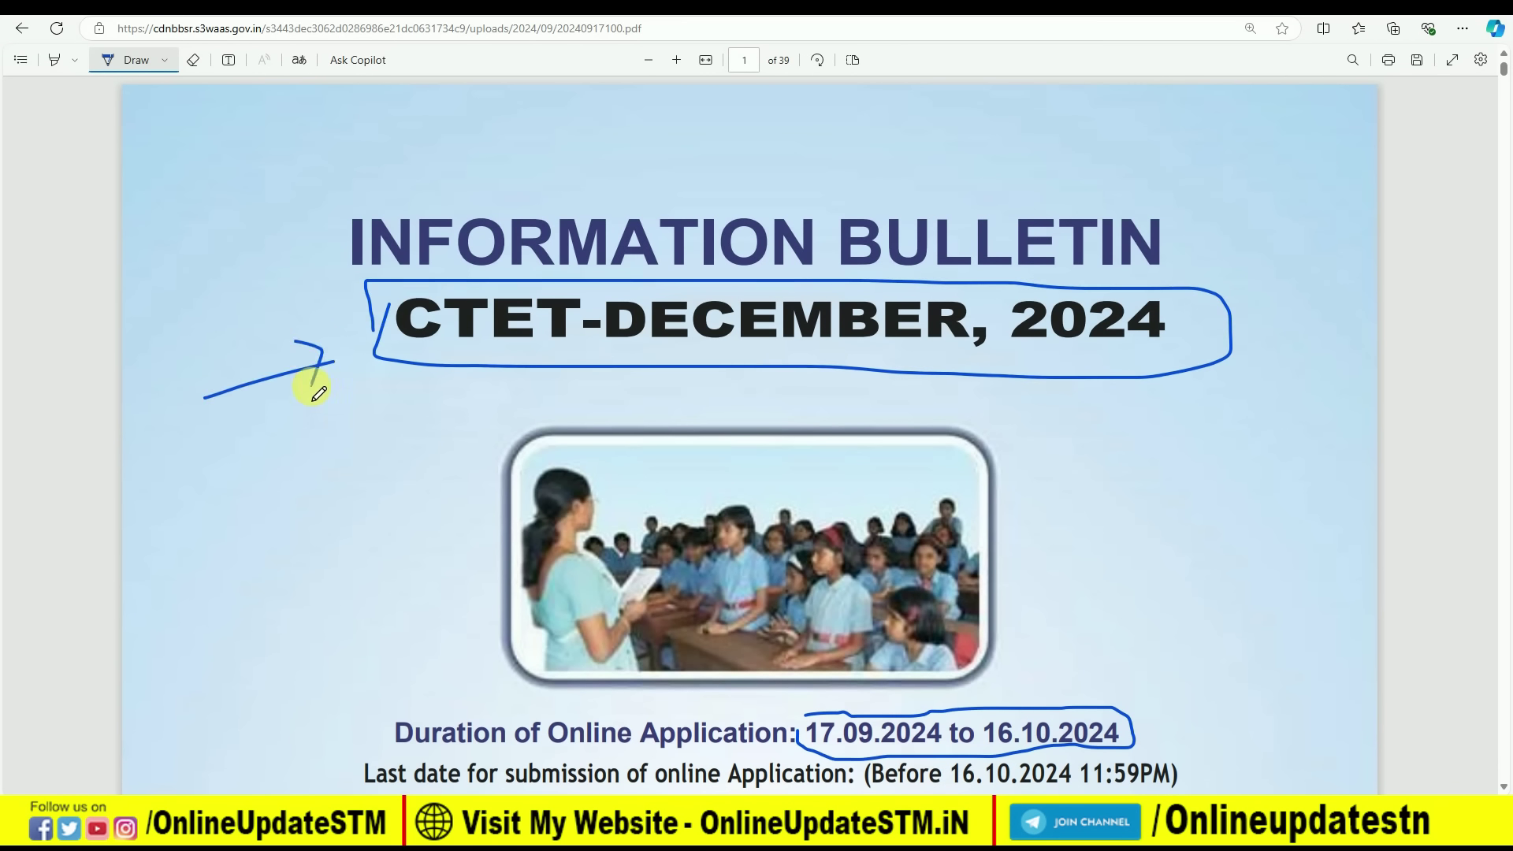